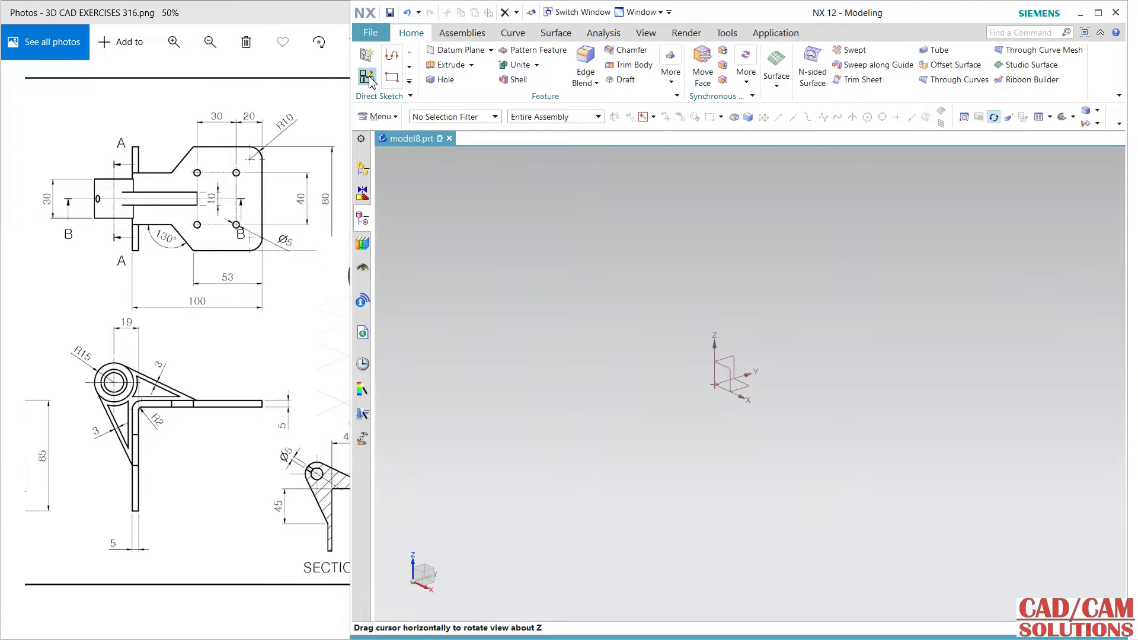
Sketch on the XY plane a five-line open profile: vertical, horizontal, 135° incline, 48 horizontal, vertical
left_click(369, 81)
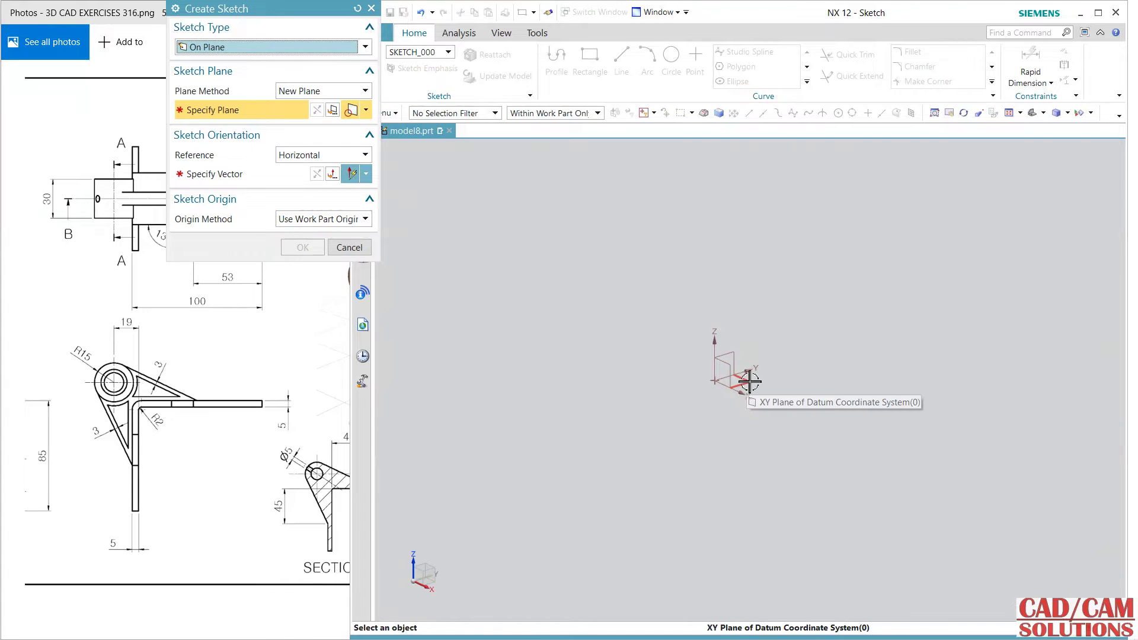
left_click(750, 382)
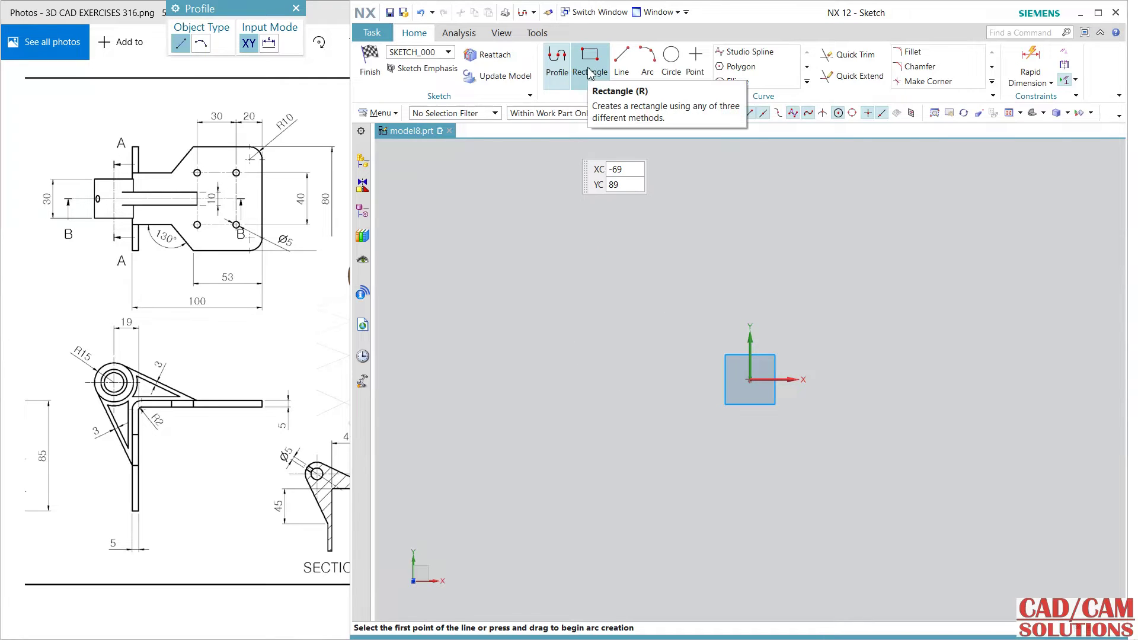
left_click(750, 379)
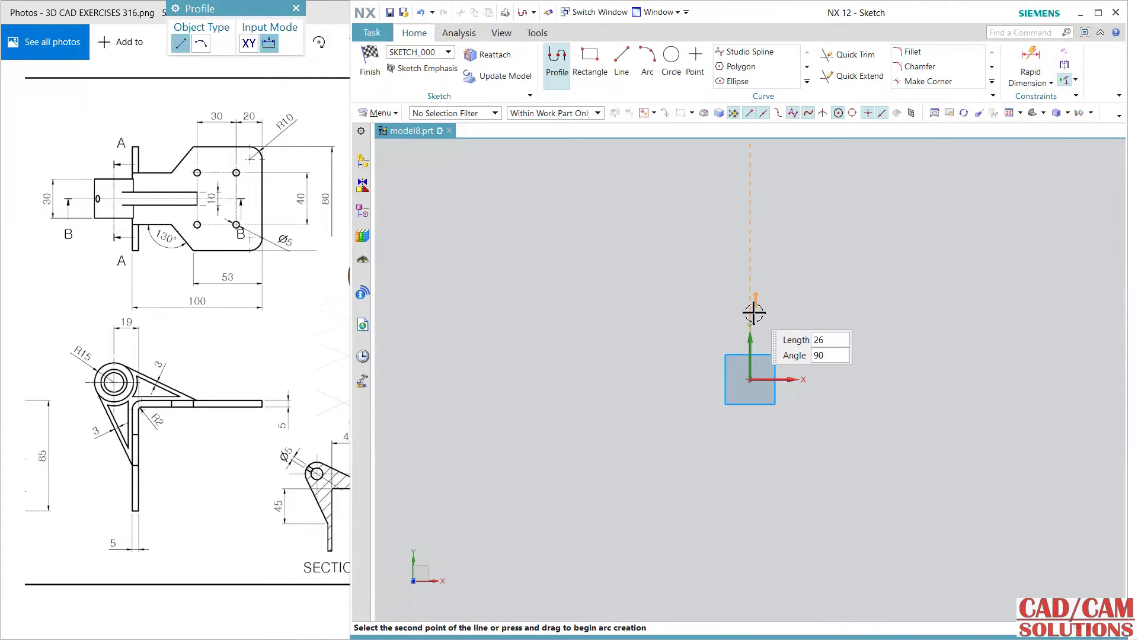
left_click(750, 311)
left_click(834, 311)
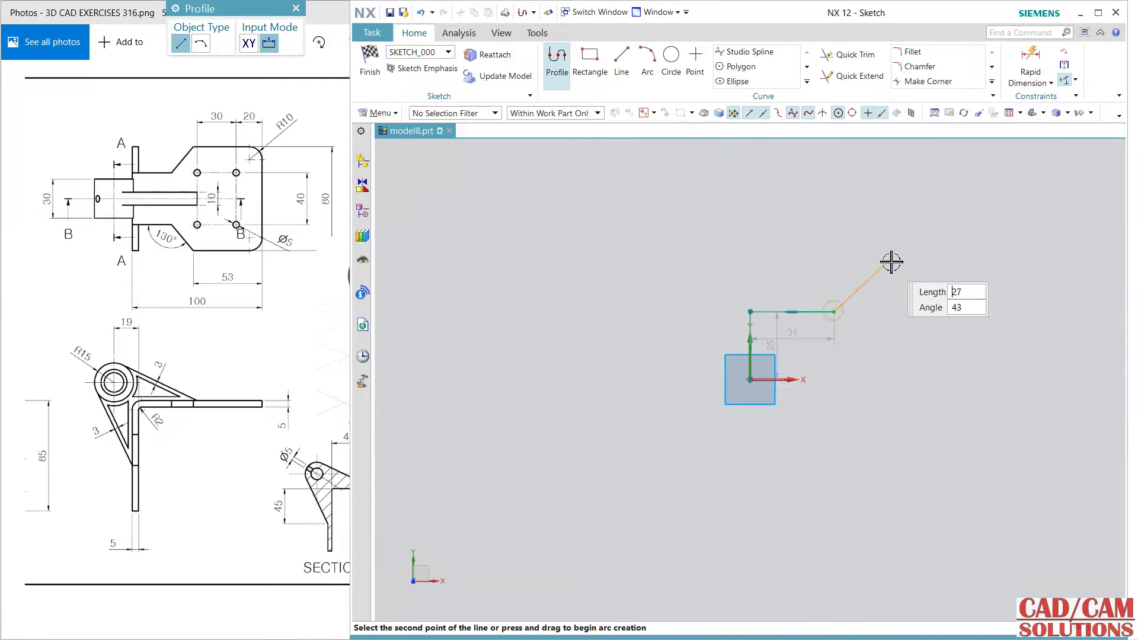
left_click(892, 254)
left_click(1021, 254)
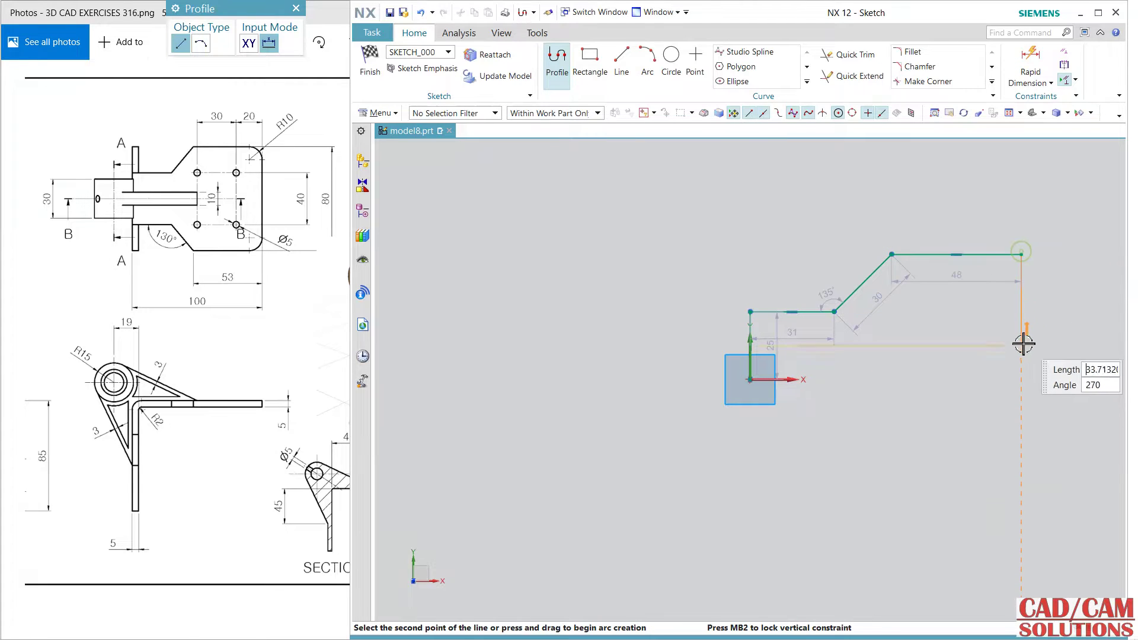
left_click(1021, 380)
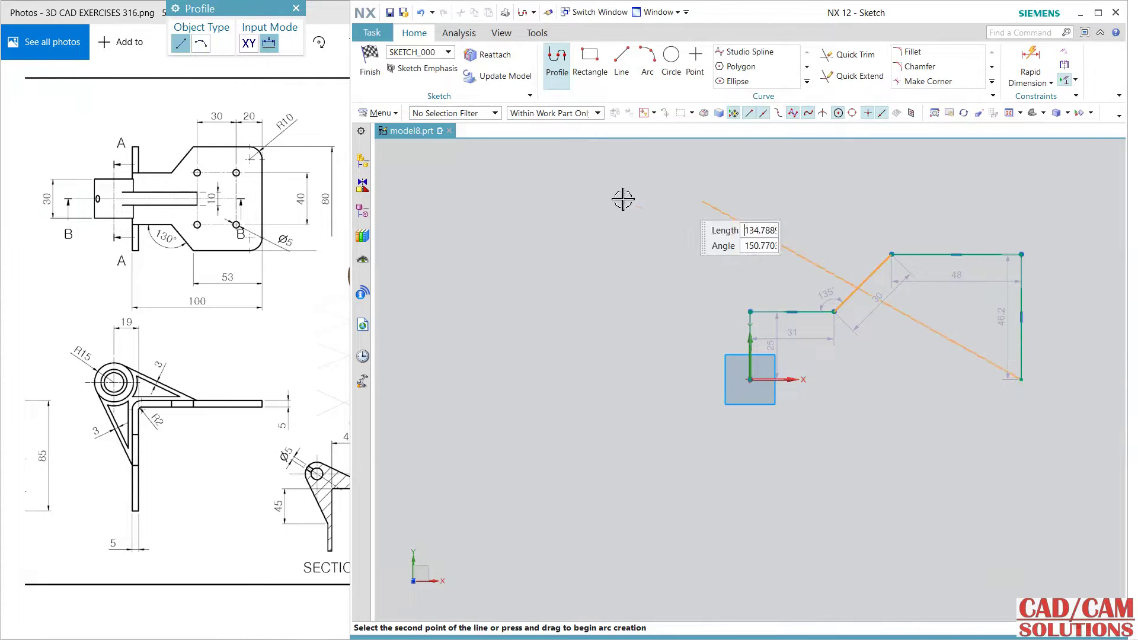
key("Escape")
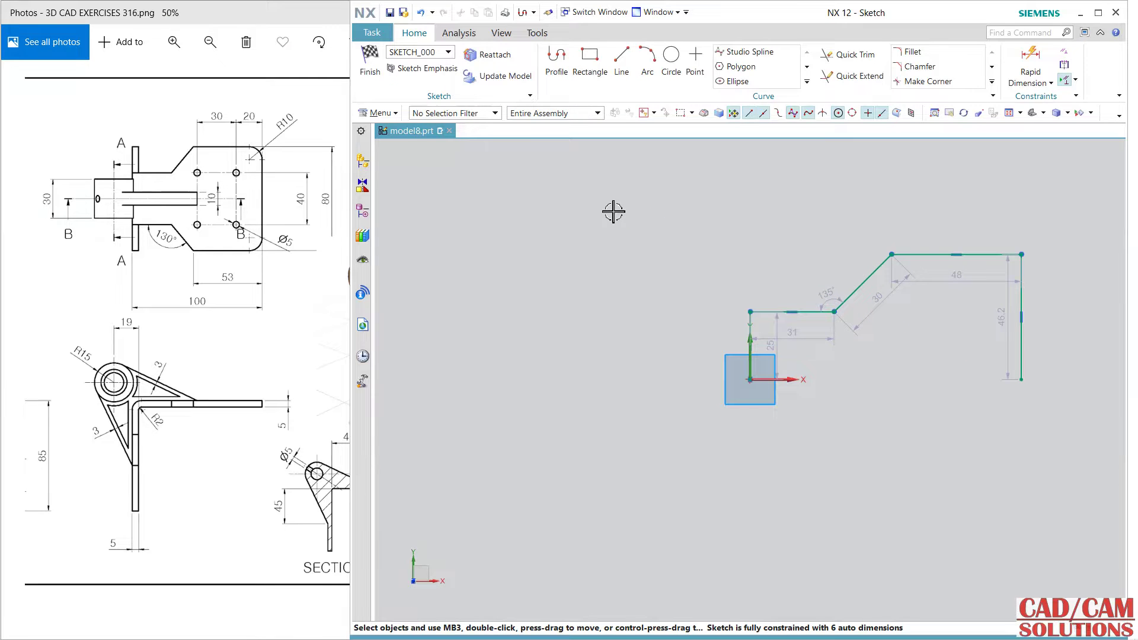
Change the right leg's height dimension from 46.2 to 40
left_click(1029, 62)
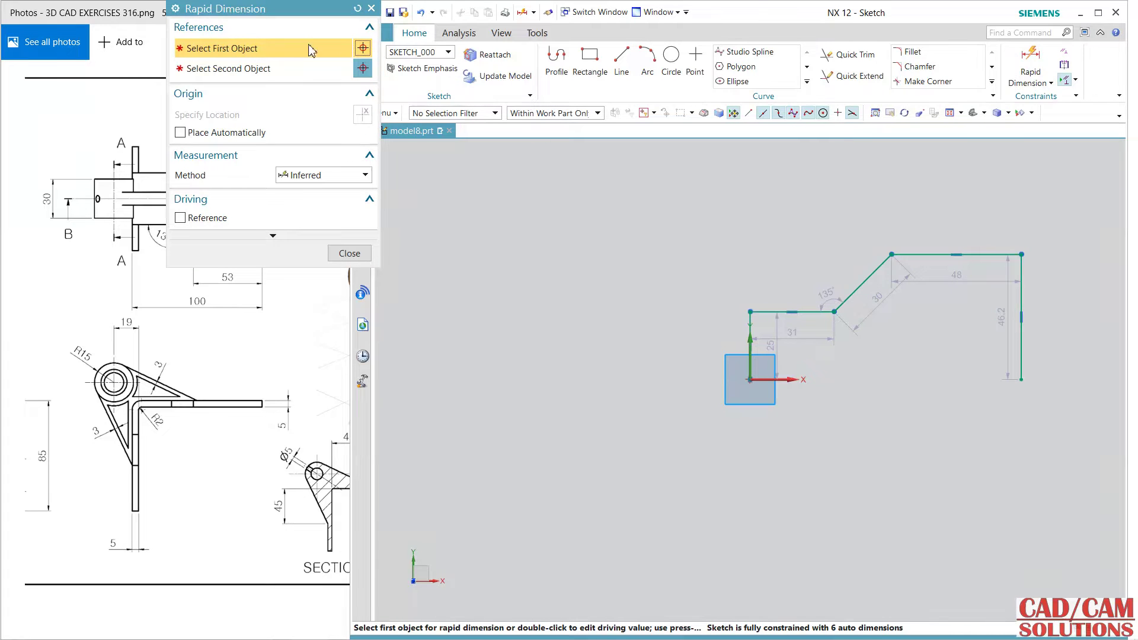
left_click_drag(300, 19, 509, 108)
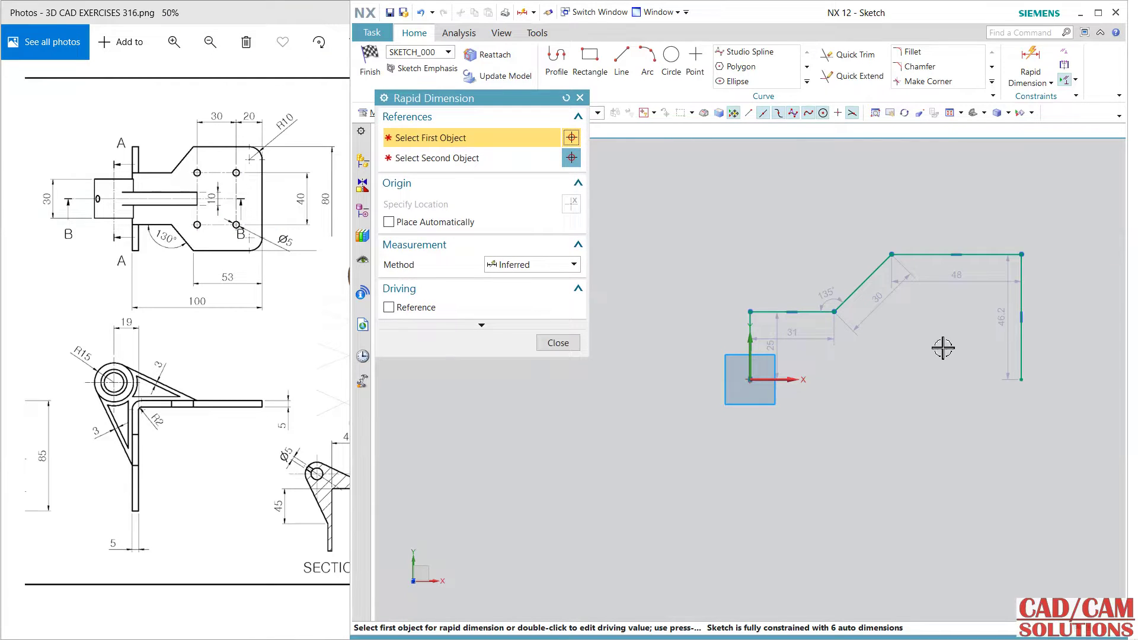
double_click(1007, 317)
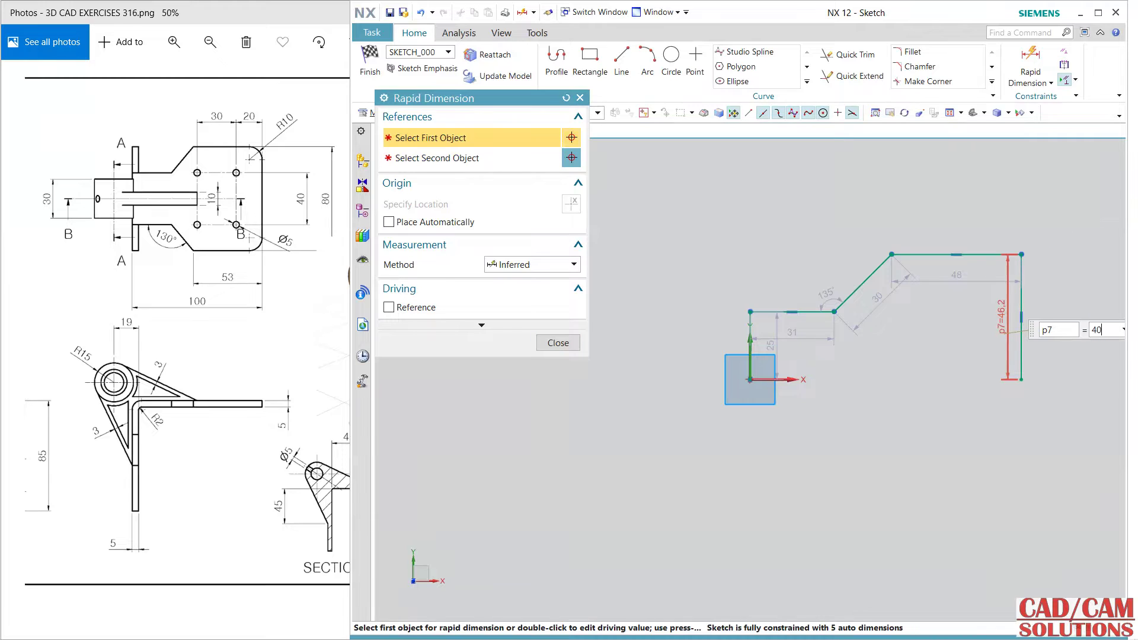
type("40")
key("Return")
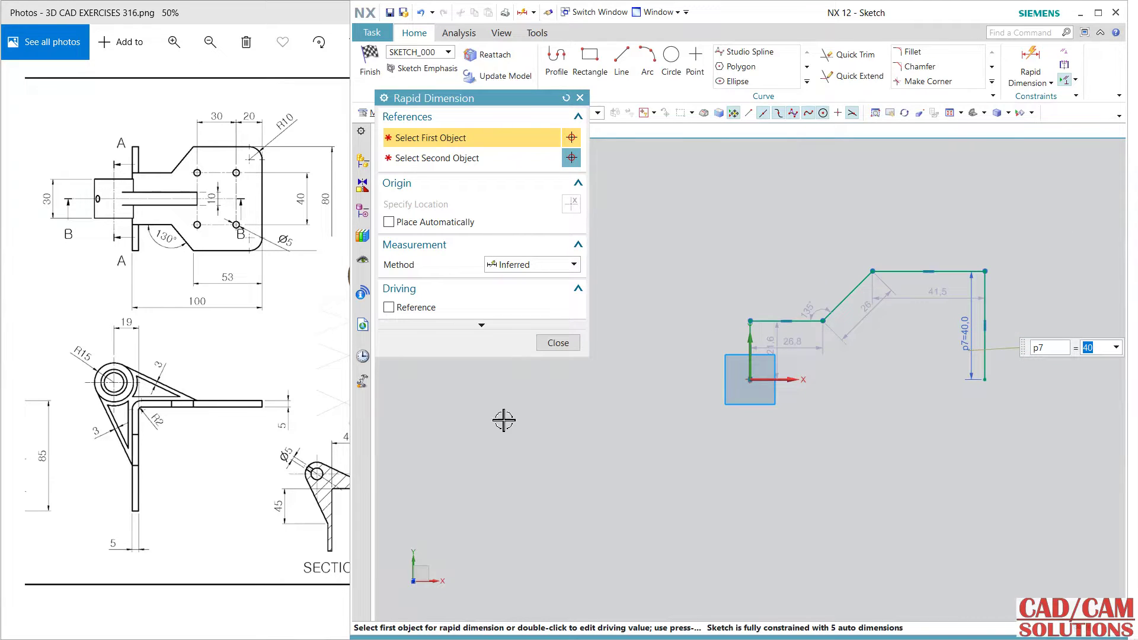
Add a vertical step-height dimension of 20, checking the reference drawing
left_click(751, 342)
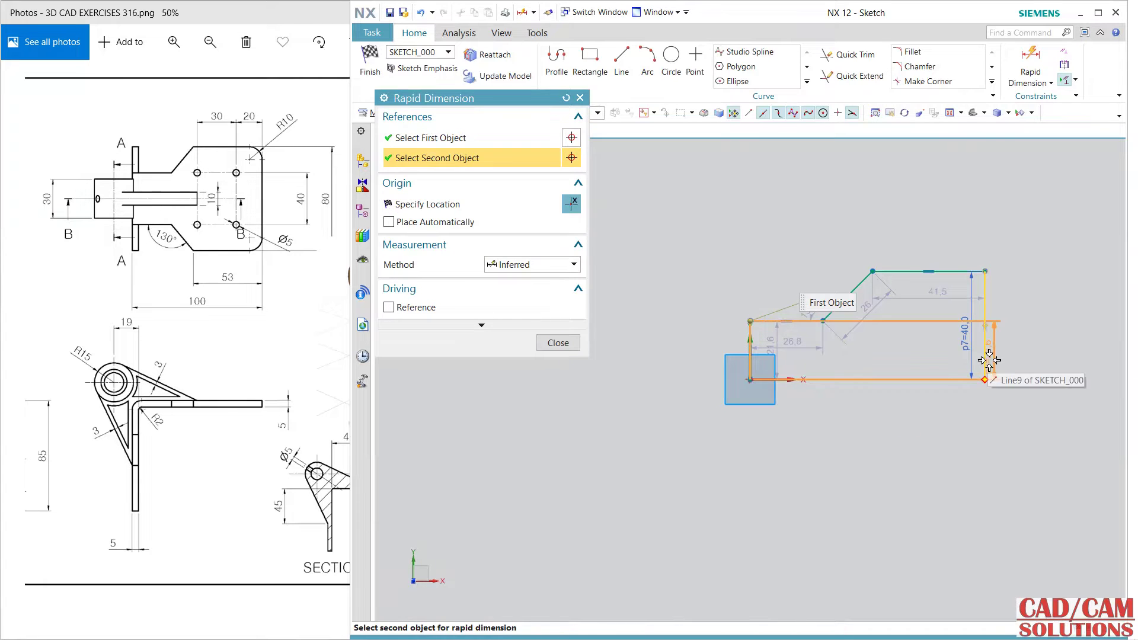
left_click(1001, 332)
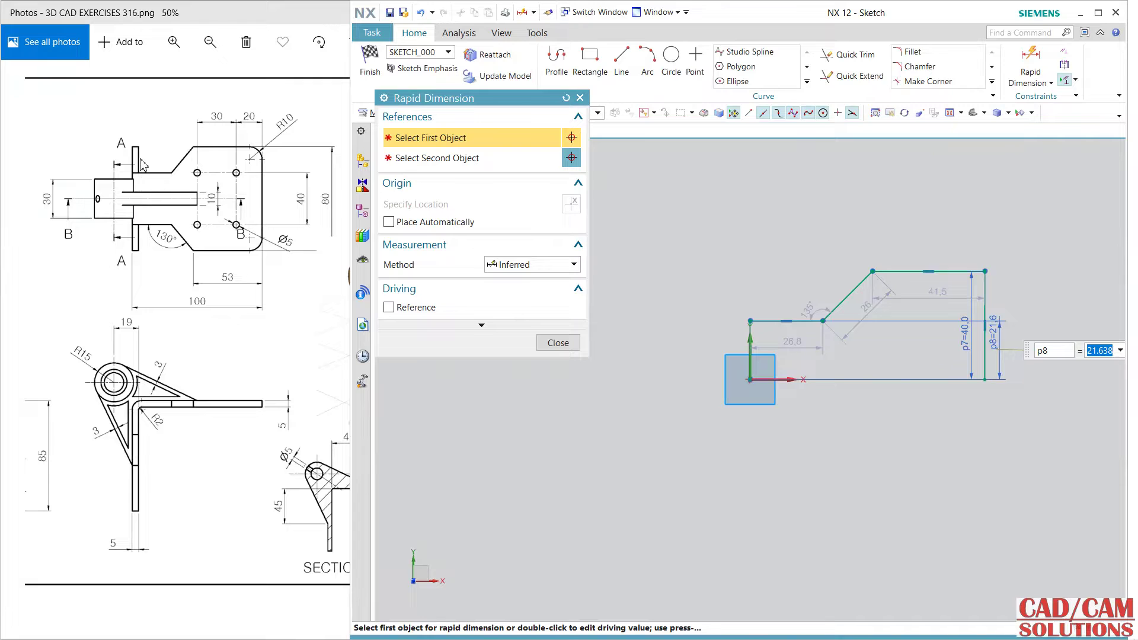
left_click(121, 311)
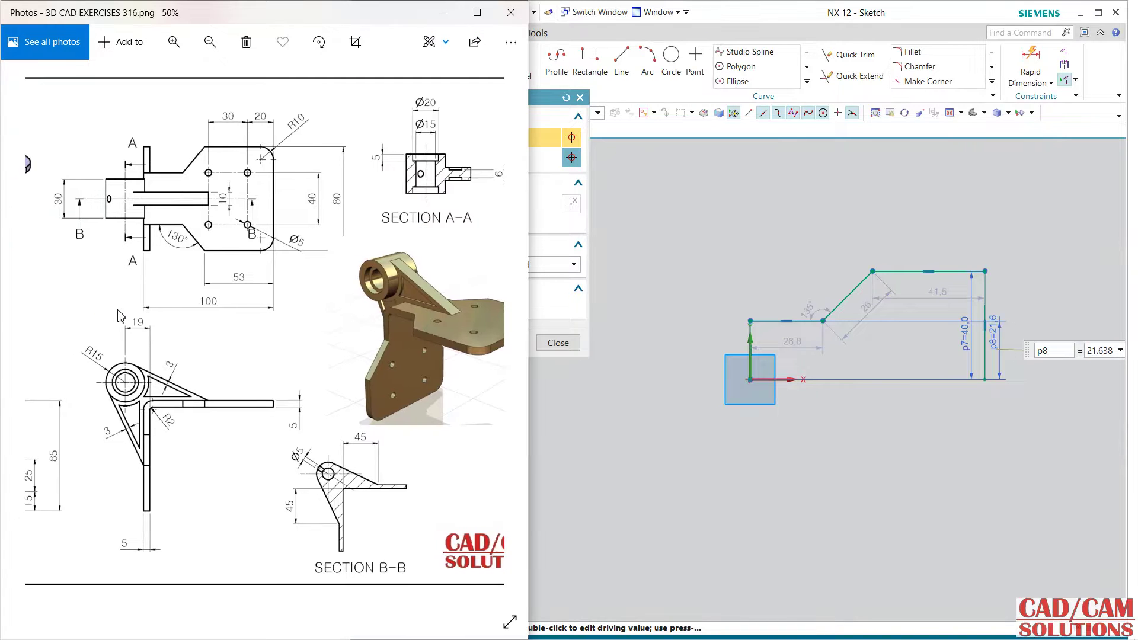
mouse_move(149, 316)
left_mouse_down()
mouse_move(282, 328)
mouse_move(225, 307)
mouse_move(127, 308)
left_mouse_up()
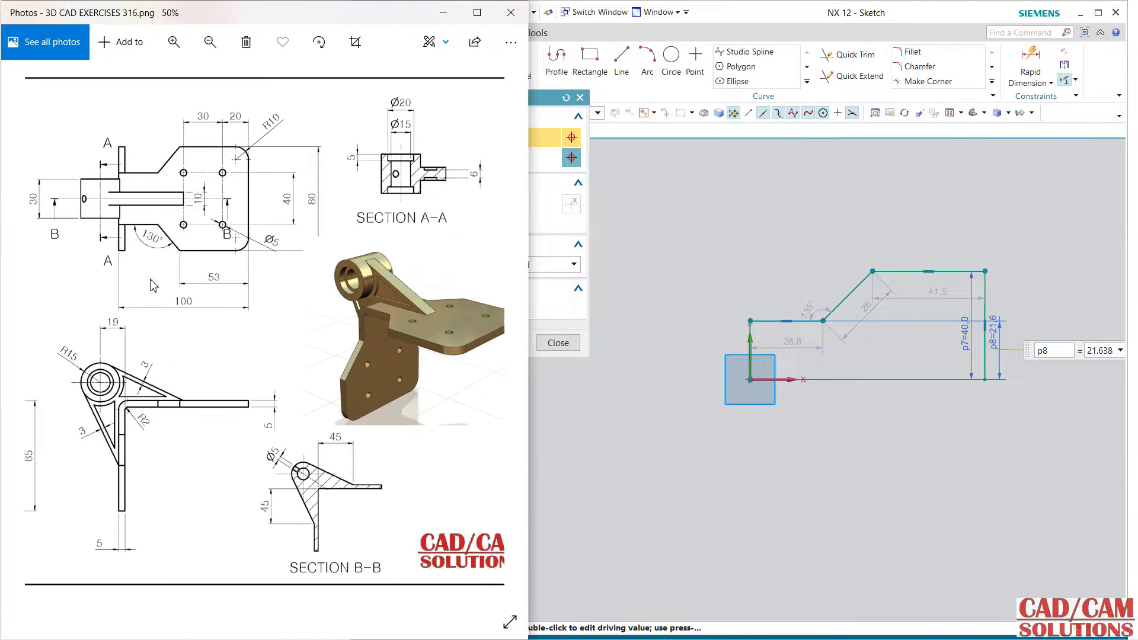
left_click(1093, 352)
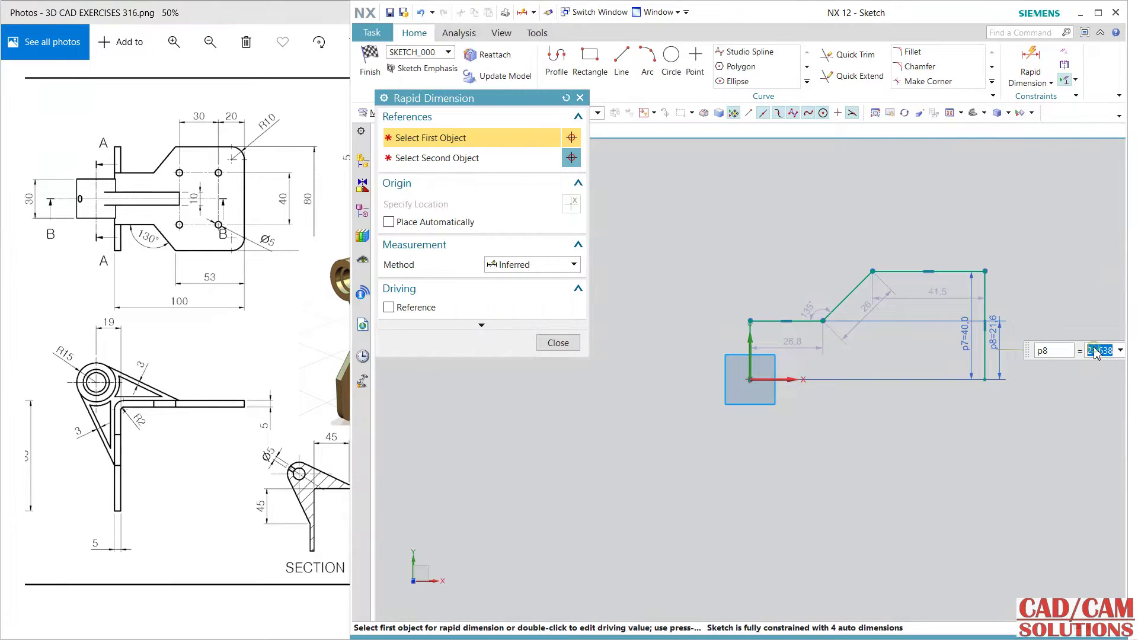
type("20")
key("Return")
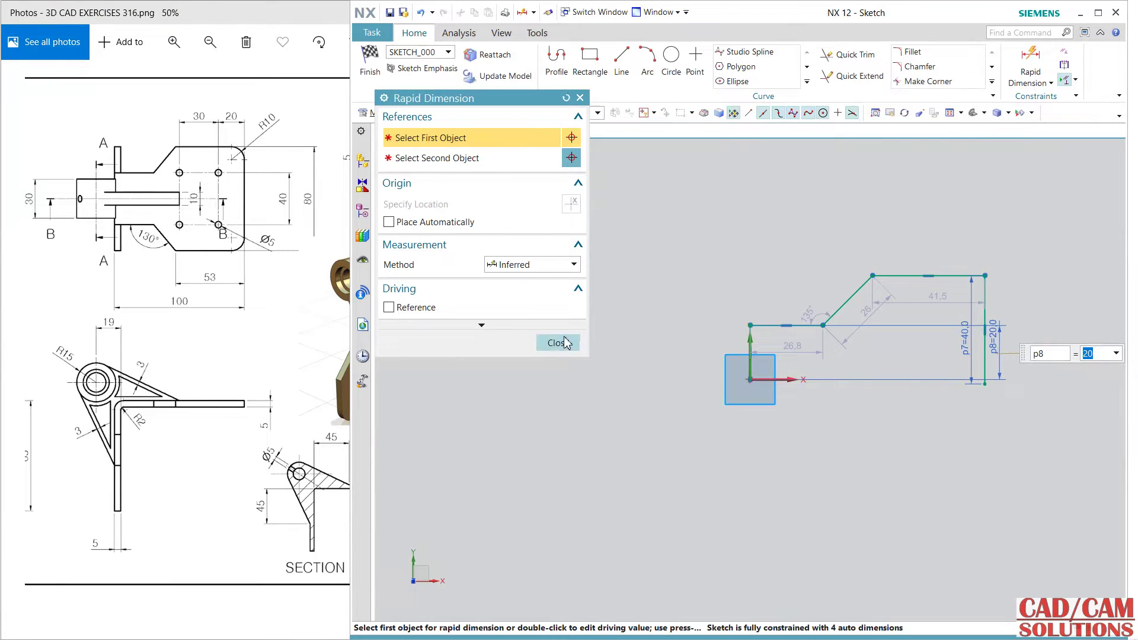
Add the overall width dimension of 100 above the sketch
left_click(750, 350)
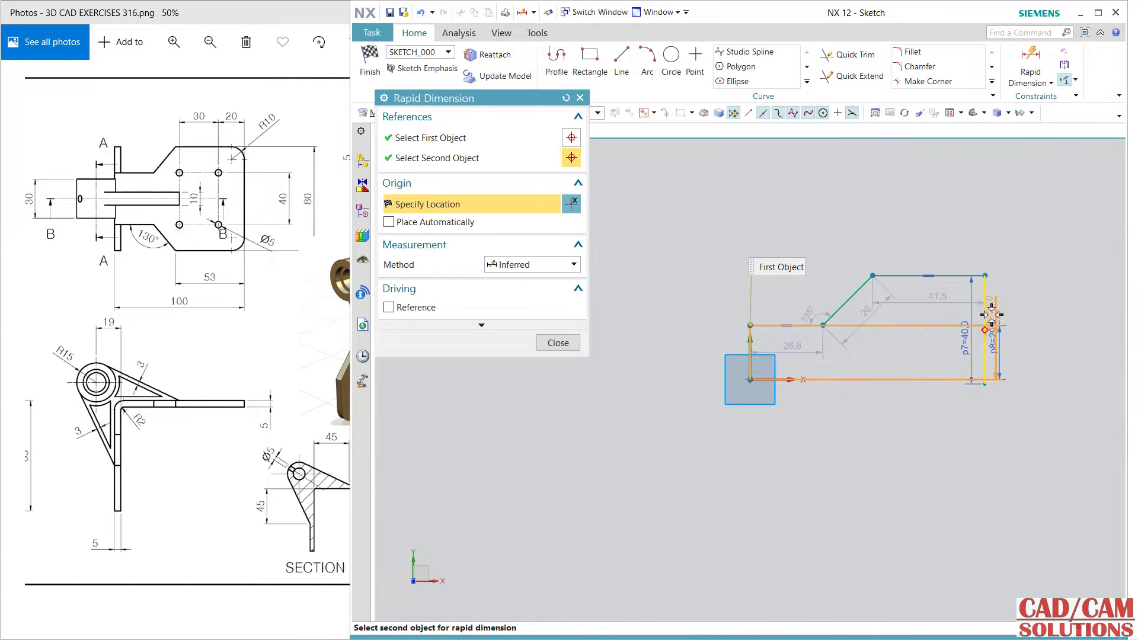
left_click(894, 209)
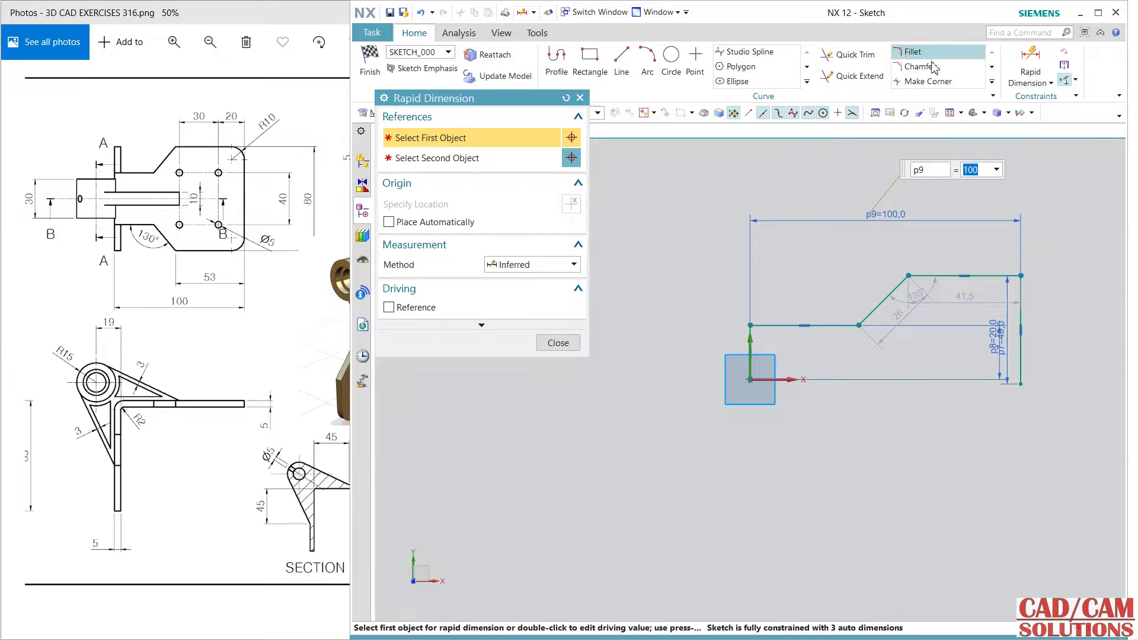
left_click(1034, 83)
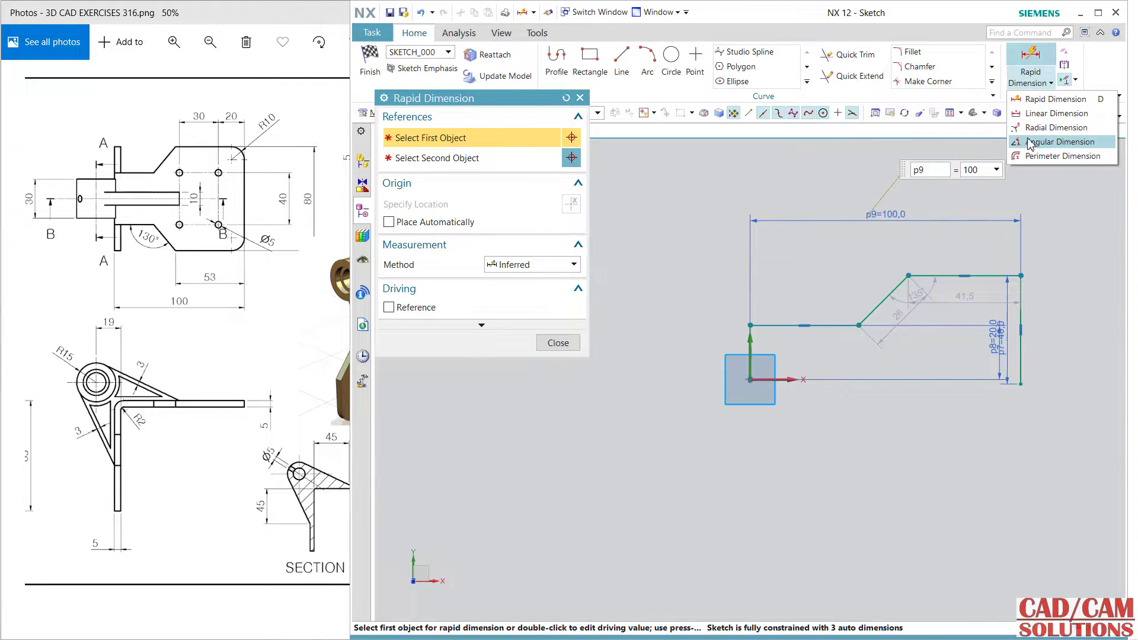
Add a 130° angle dimension between the incline and the horizontal line
left_click(1043, 142)
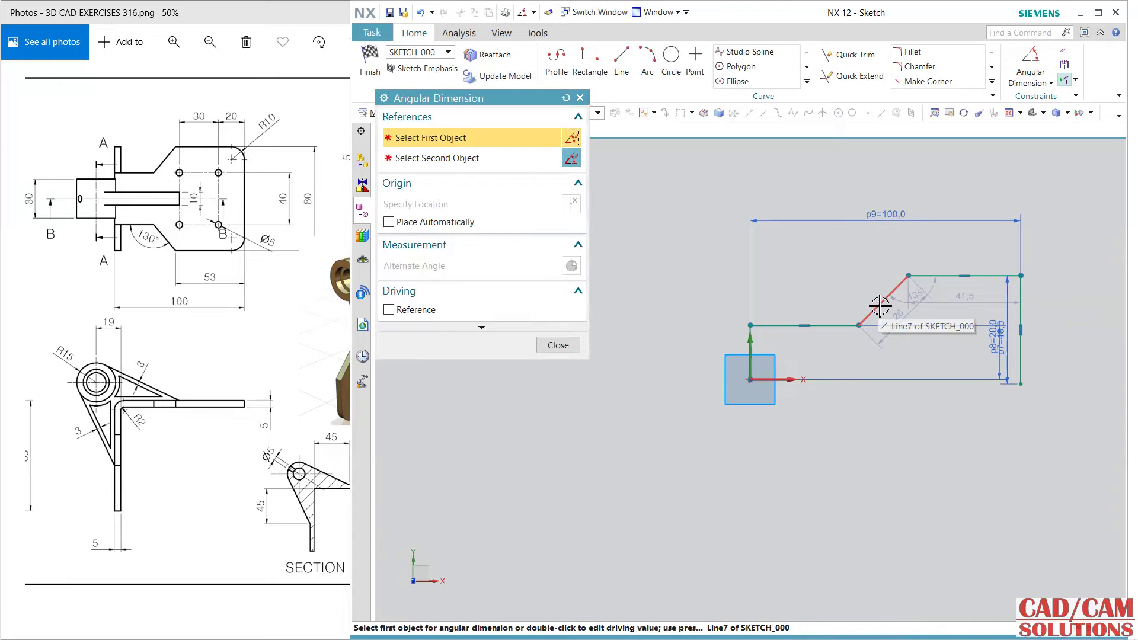
left_click(880, 306)
left_click(830, 325)
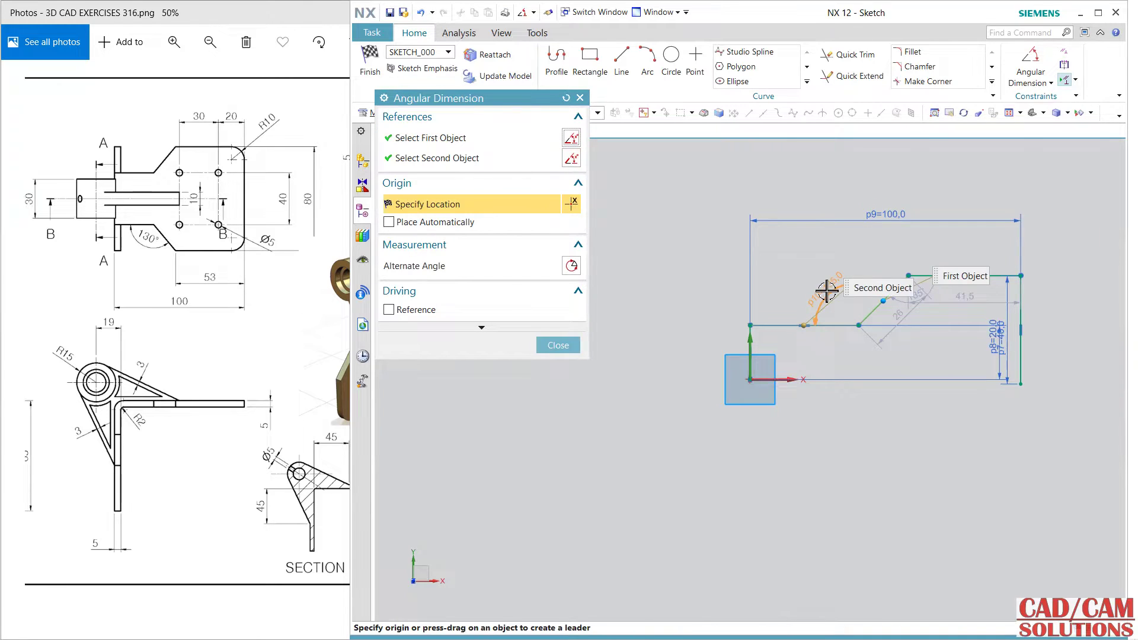
left_click(797, 251)
type("130")
key("Return")
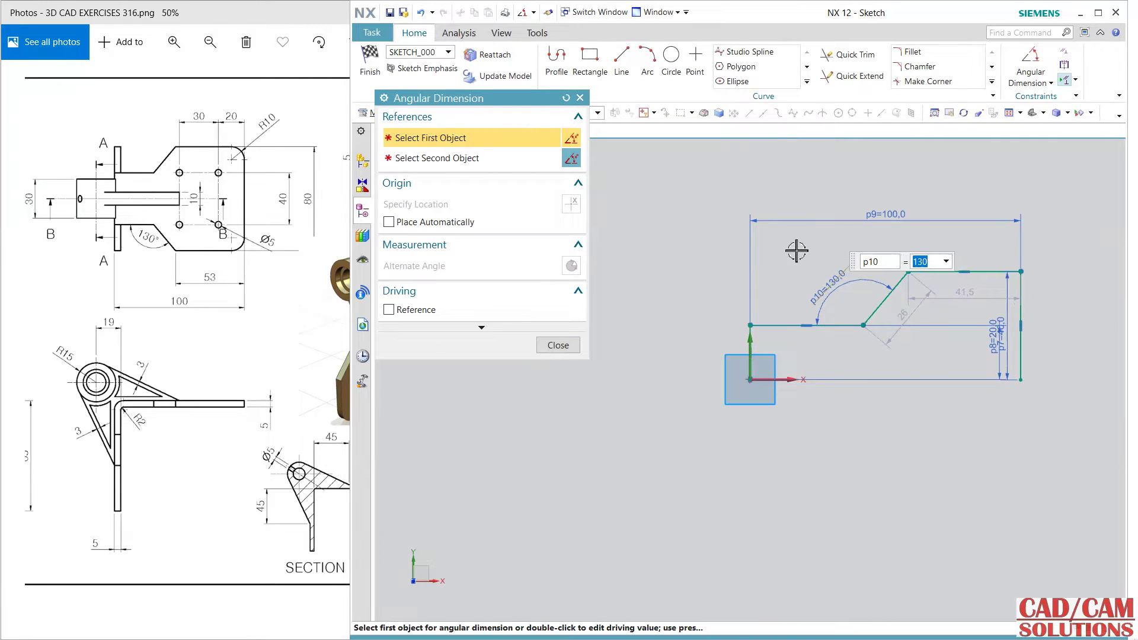
Set the top run length to 53 and drag profile endpoints to reshape it
double_click(959, 297)
type("53")
key("Return")
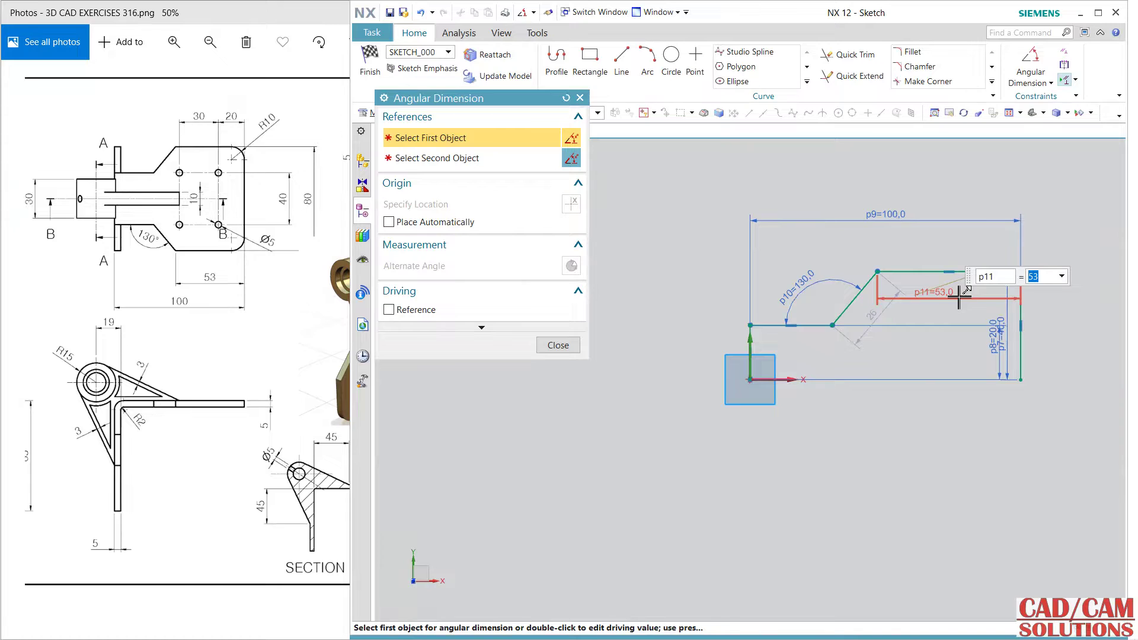
left_click(551, 347)
mouse_move(833, 325)
left_mouse_down()
mouse_move(852, 326)
mouse_move(825, 310)
mouse_move(848, 327)
mouse_move(833, 322)
left_mouse_up()
left_click_drag(1029, 393, 1015, 356)
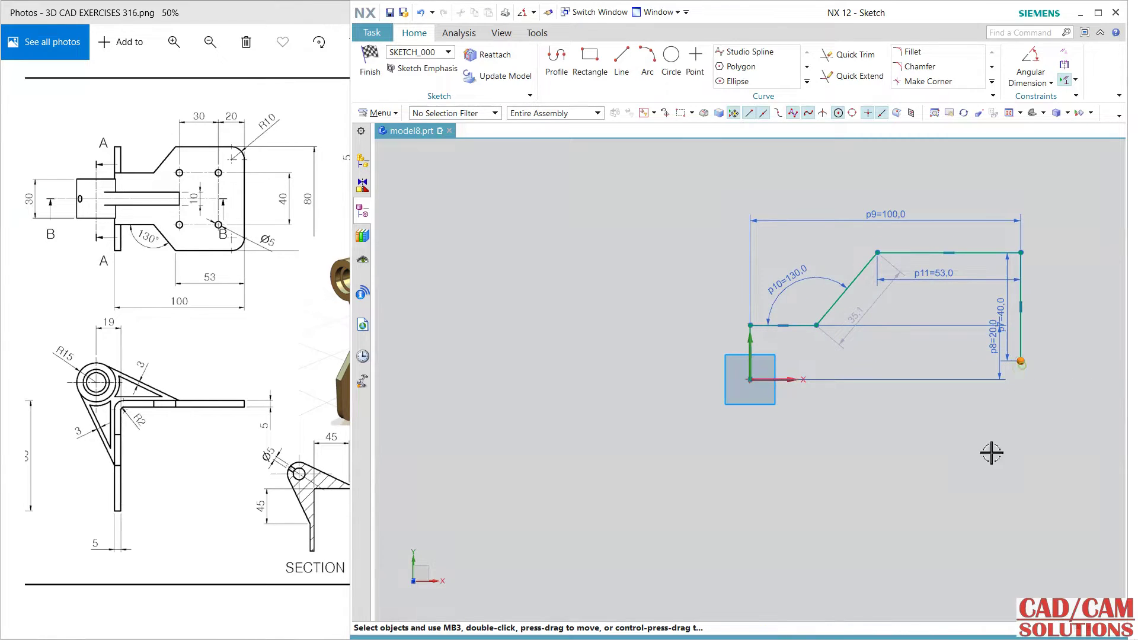
Align the right leg's end with the origin and fillet the top-right corner with radius 10
left_click(752, 380)
left_click(797, 363)
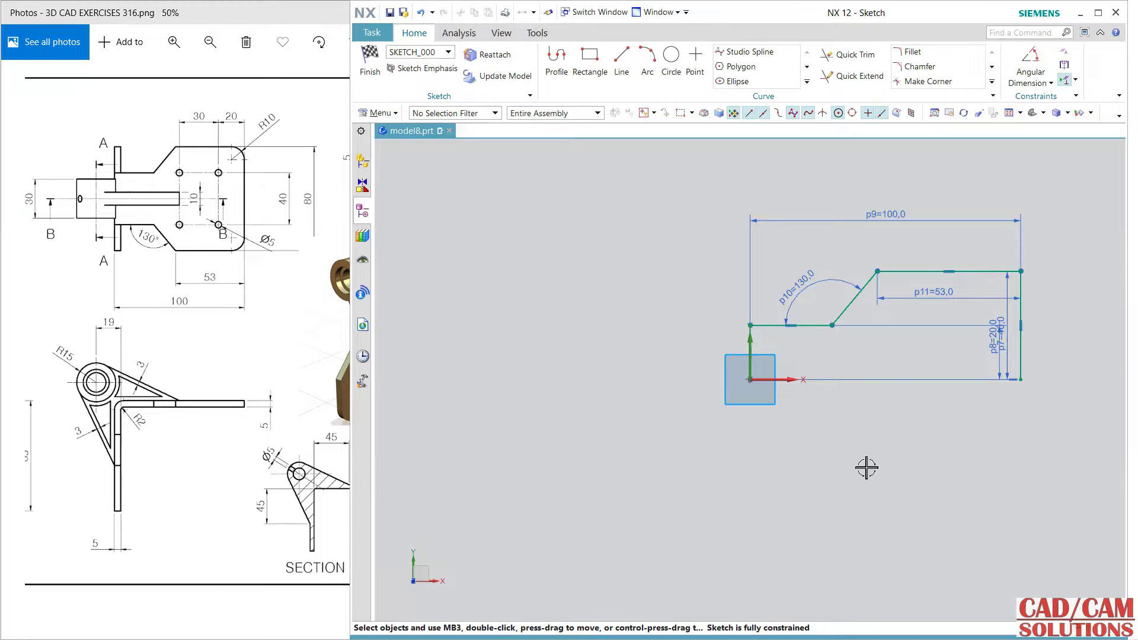
left_click(910, 52)
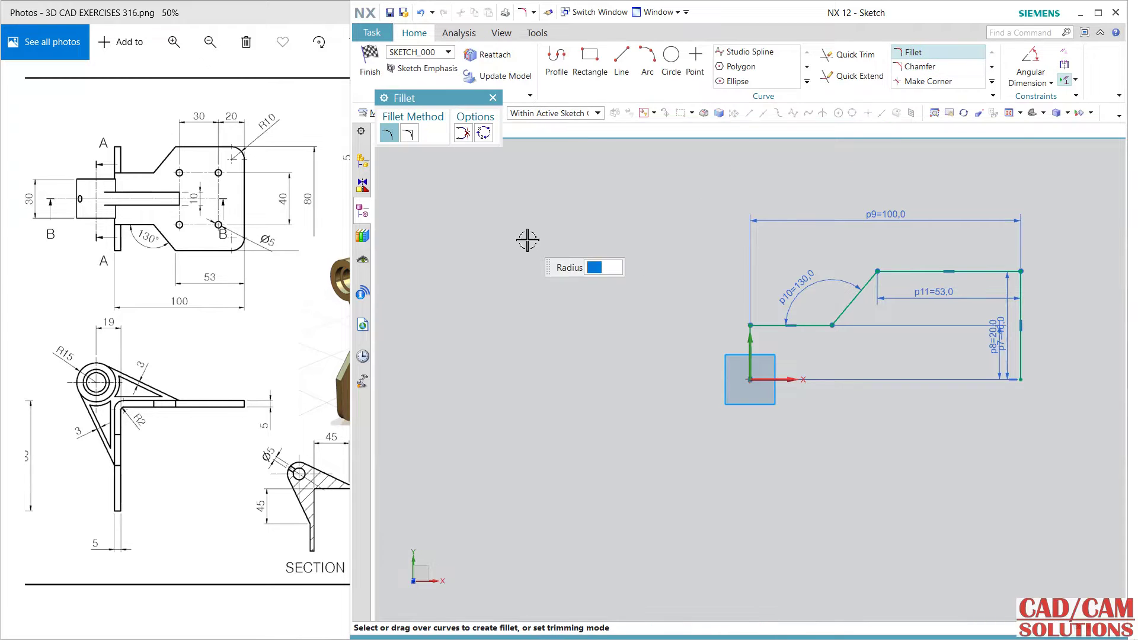
type("10")
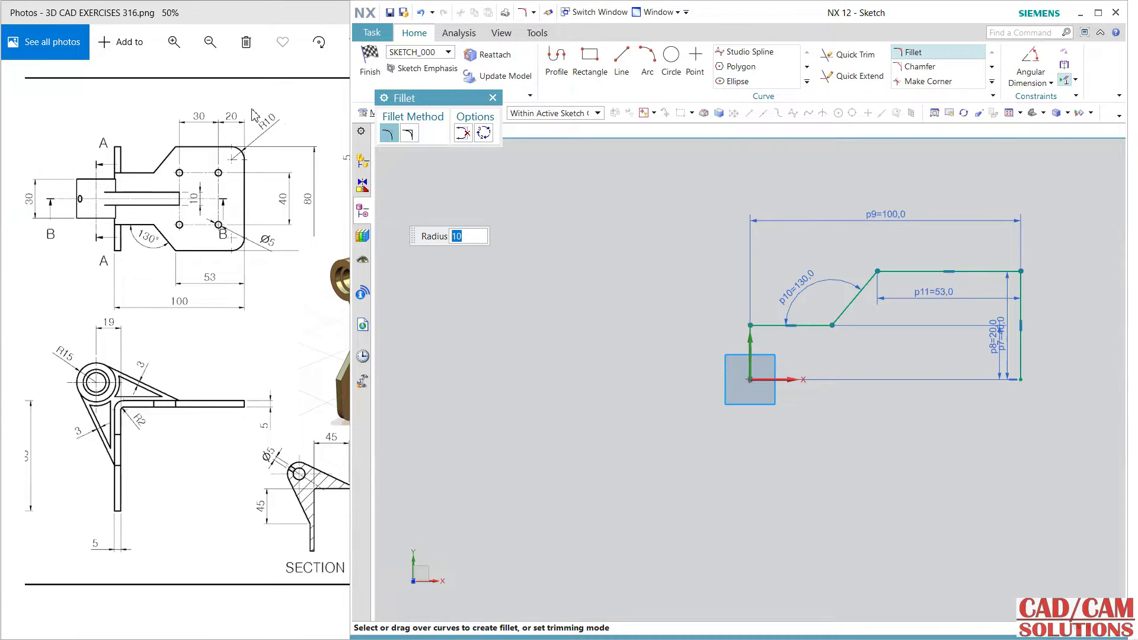
left_click(1020, 272)
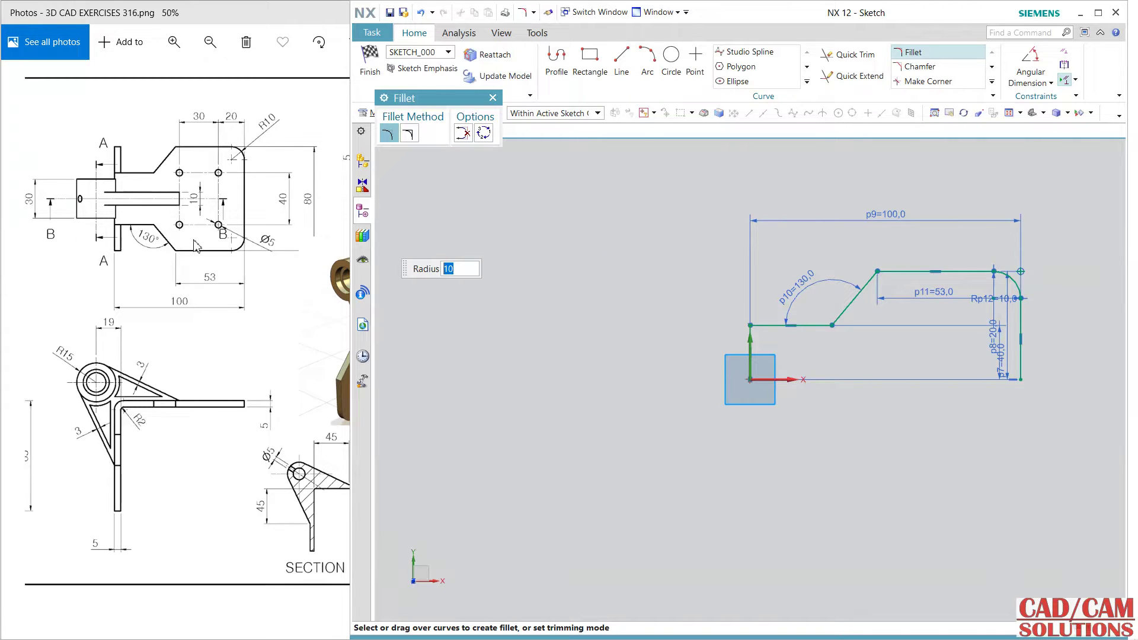
Draw two Ø5 hole circles side by side in the profile
left_click(671, 57)
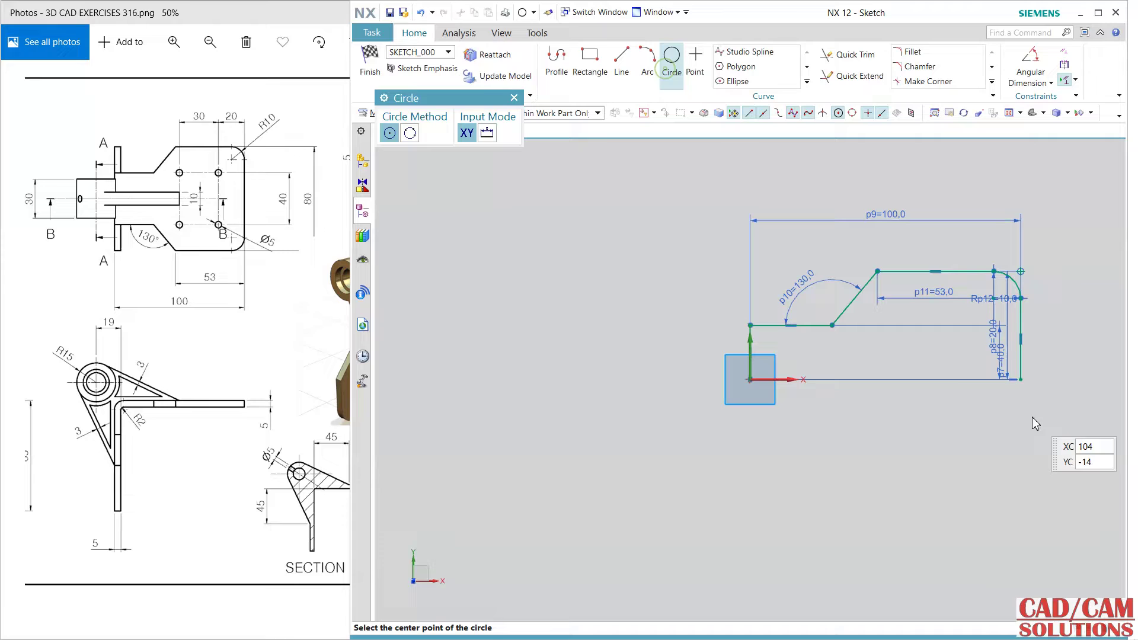
left_click(900, 337)
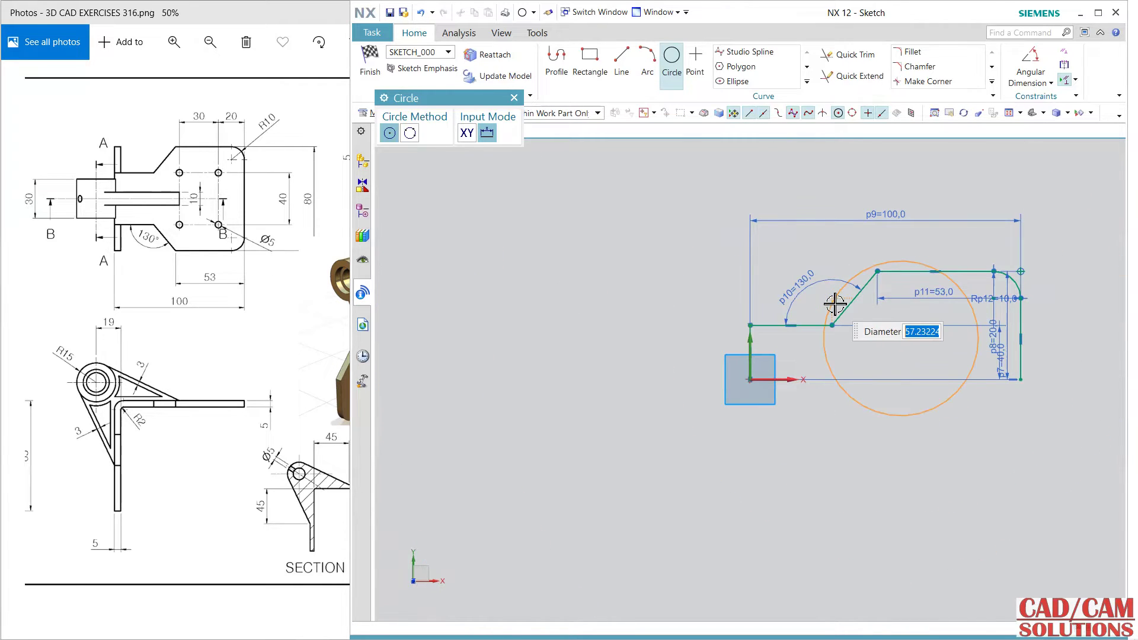
type("5")
key("Return")
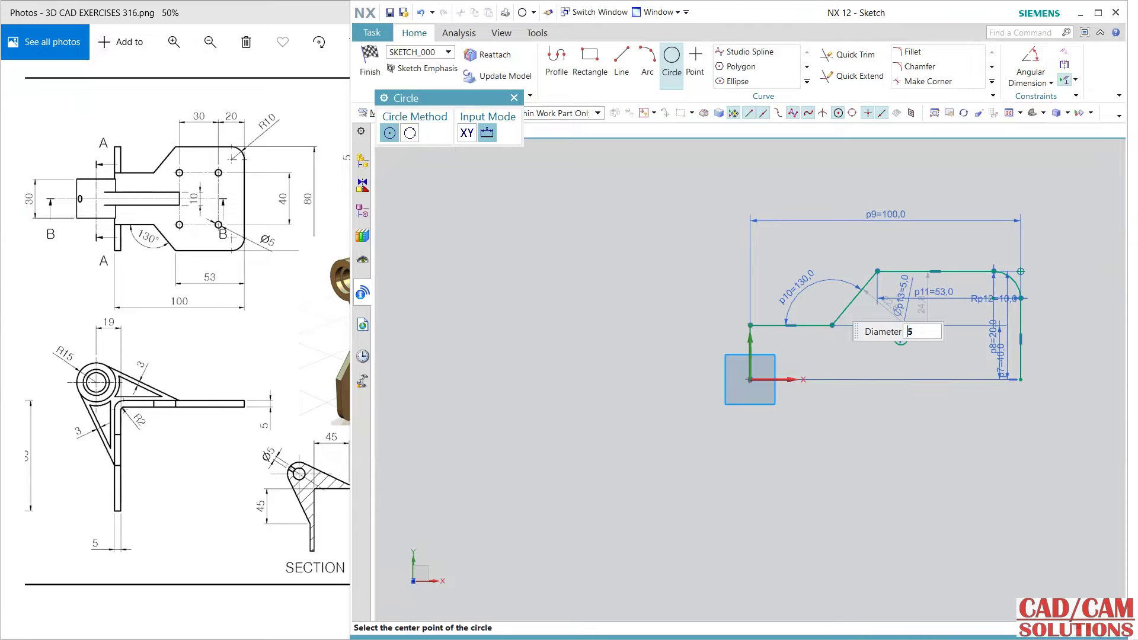
left_click(959, 338)
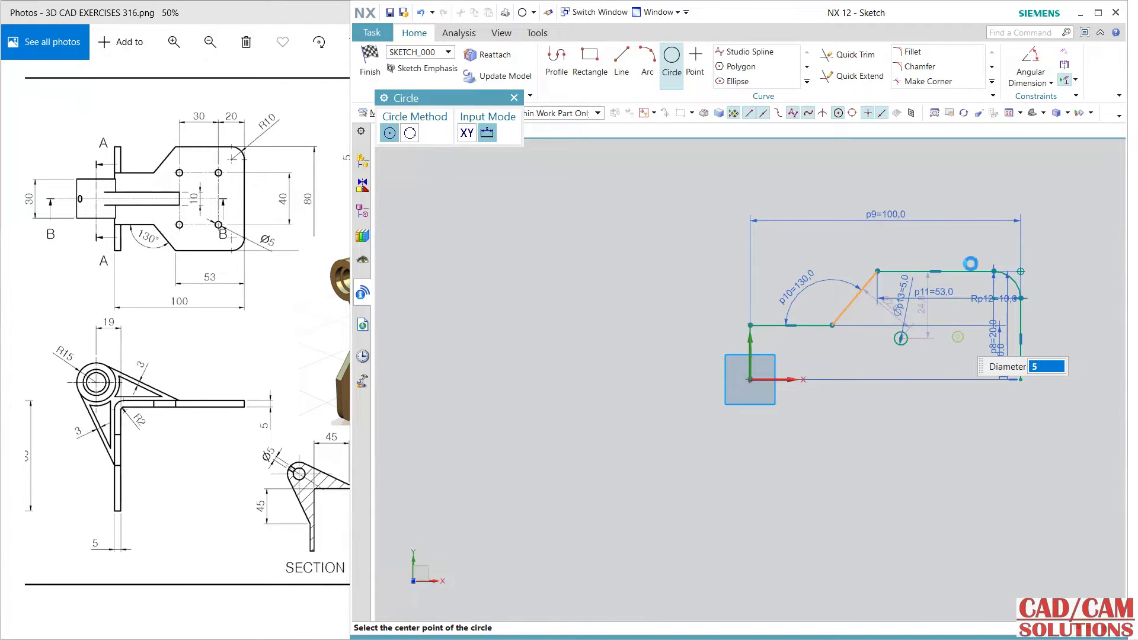
key("Escape")
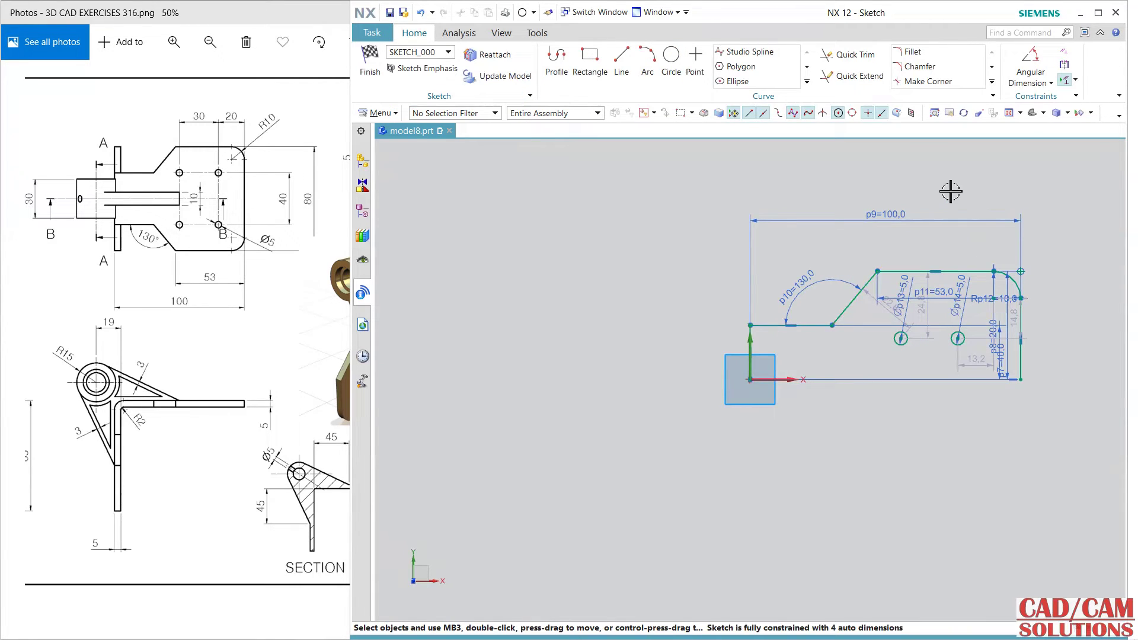
Dimension the left hole 20 above the bottom line
left_click(1050, 83)
key("d")
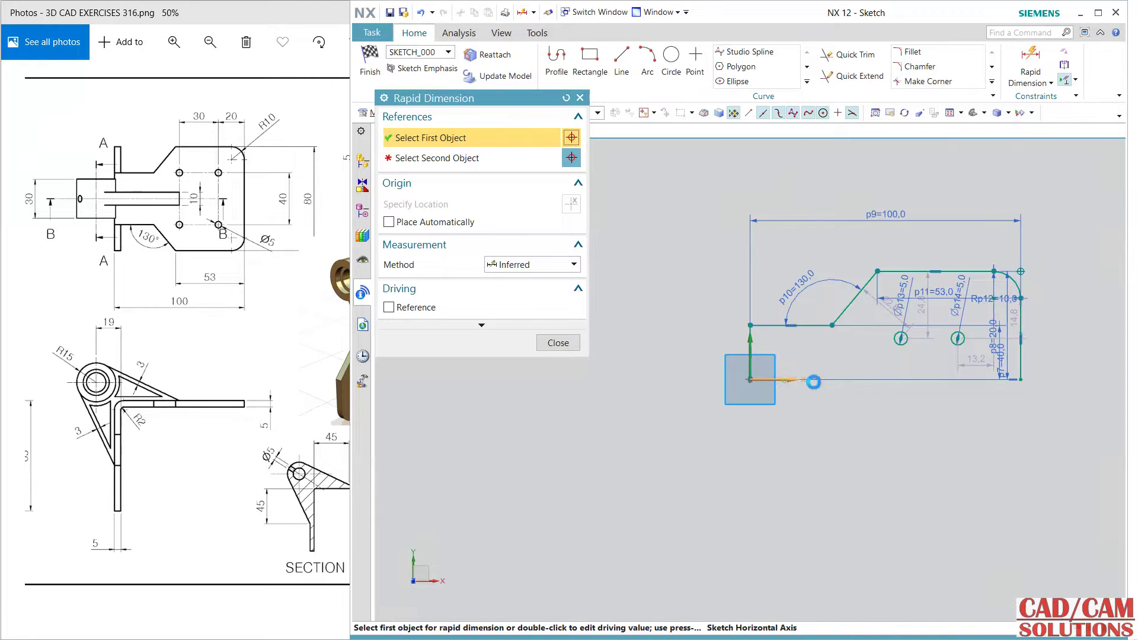
left_click(817, 380)
left_click(906, 338)
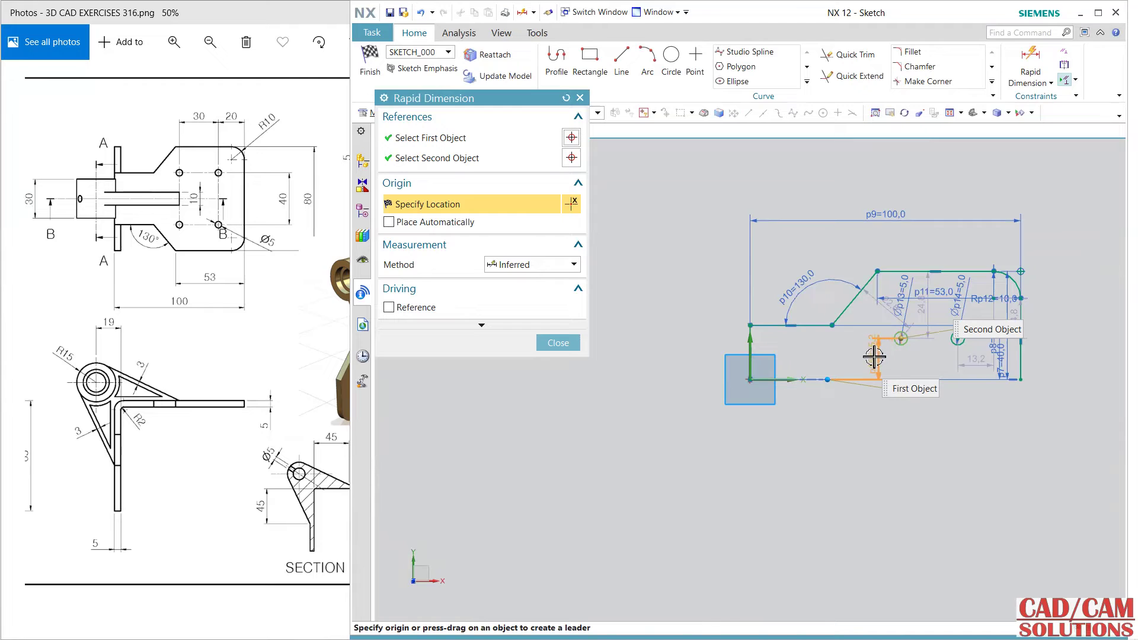
left_click(874, 359)
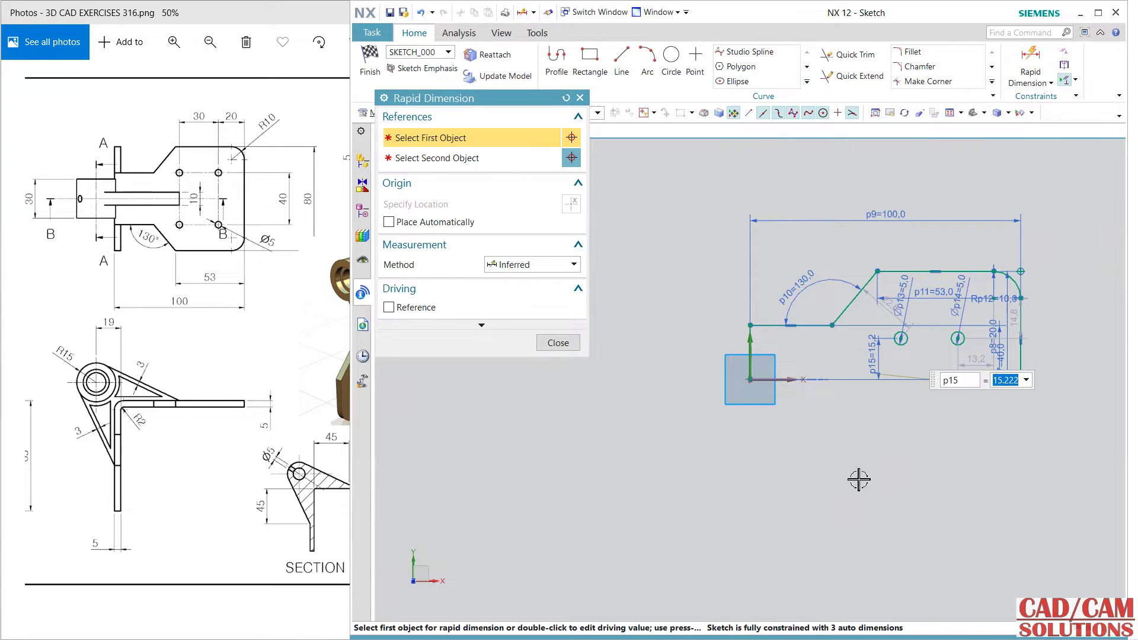
type("20")
key("Return")
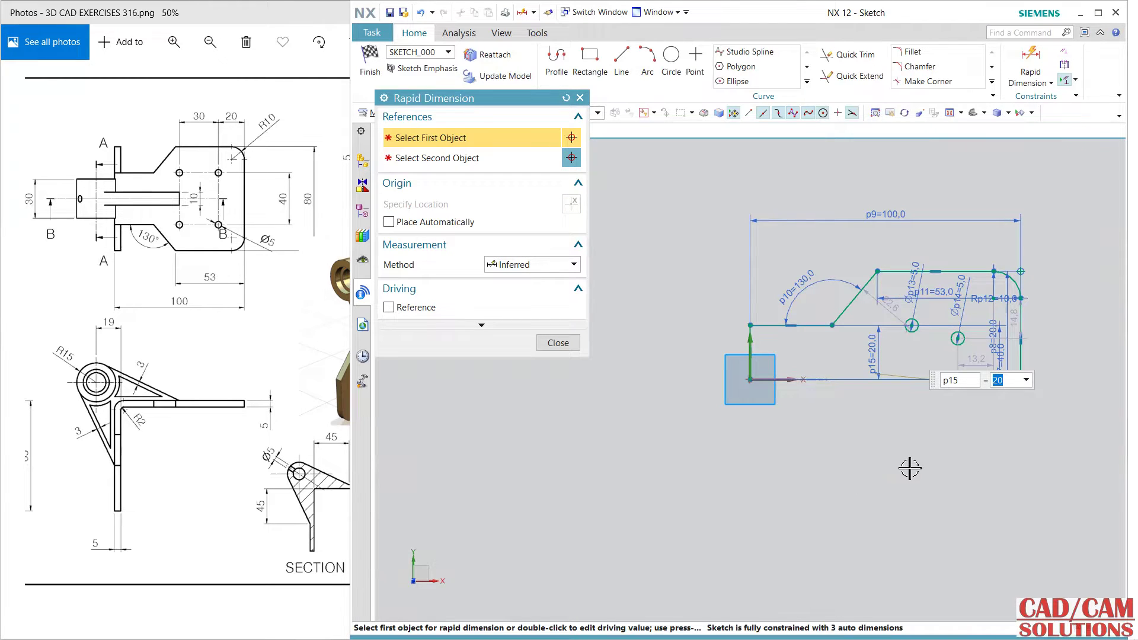
left_click(563, 343)
left_click(911, 325)
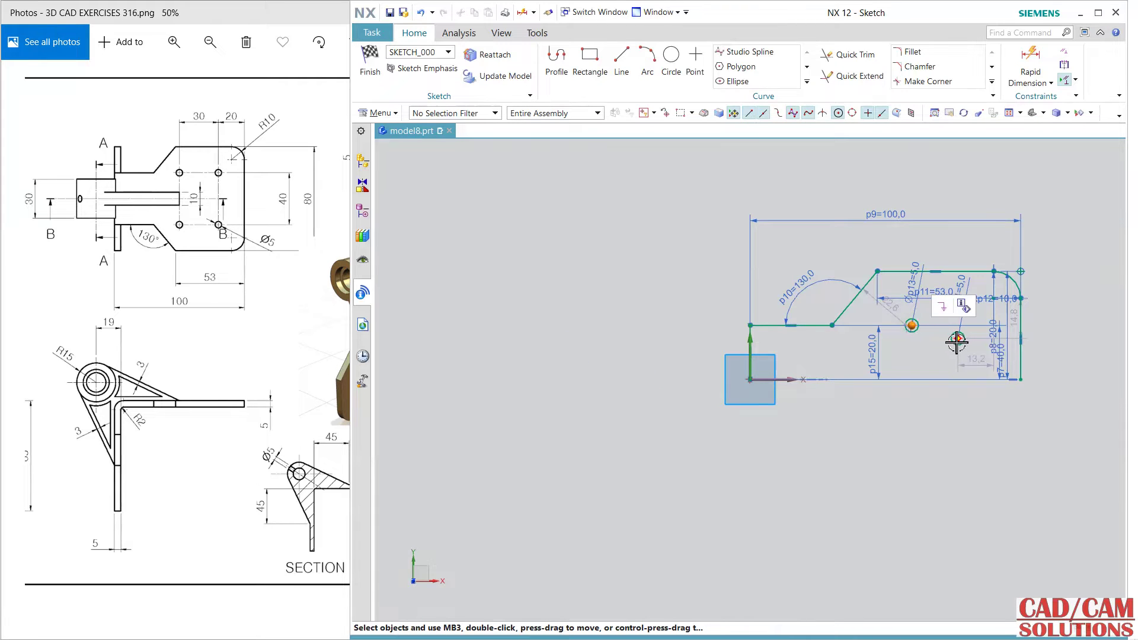
left_click(983, 436)
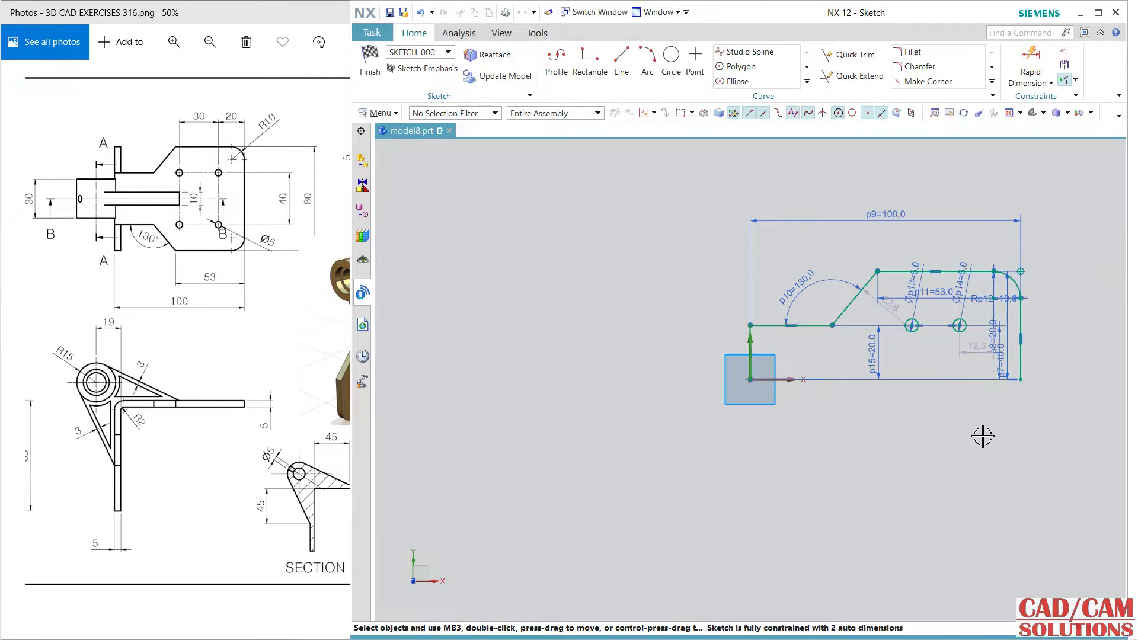
Place the right hole 20 from the right edge and space the holes 30 apart
left_click(1030, 66)
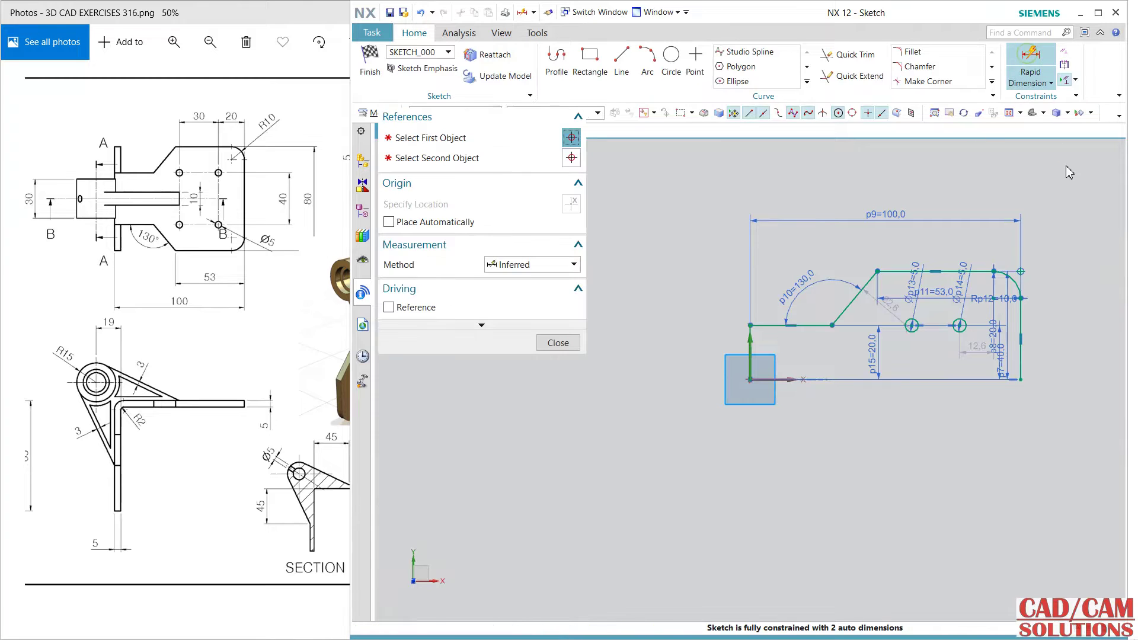
left_click(1020, 326)
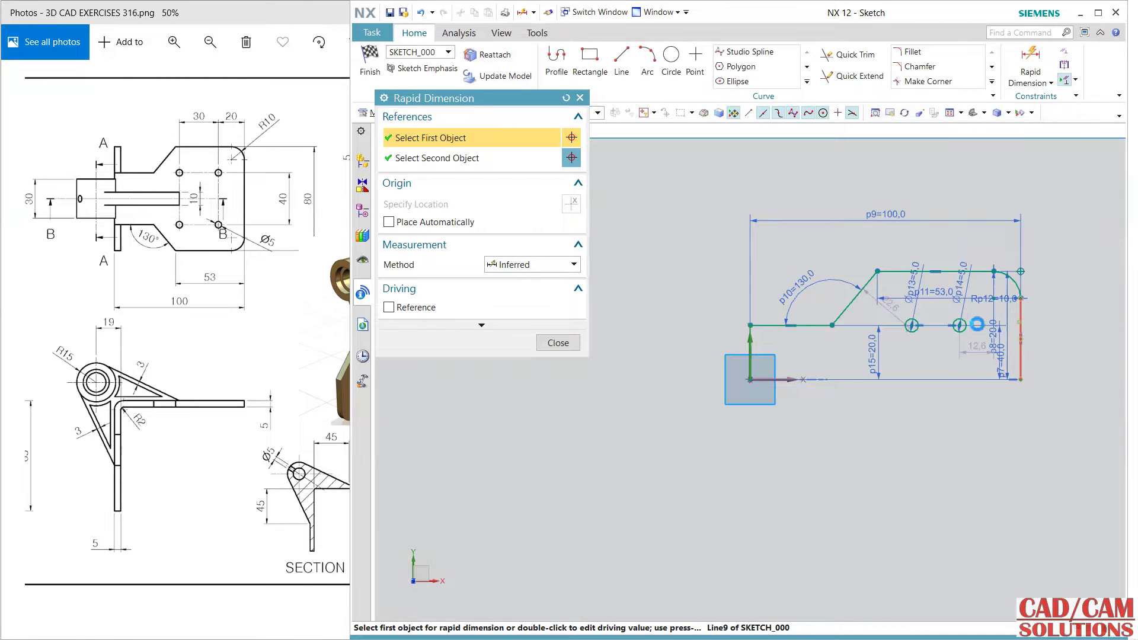
left_click(960, 326)
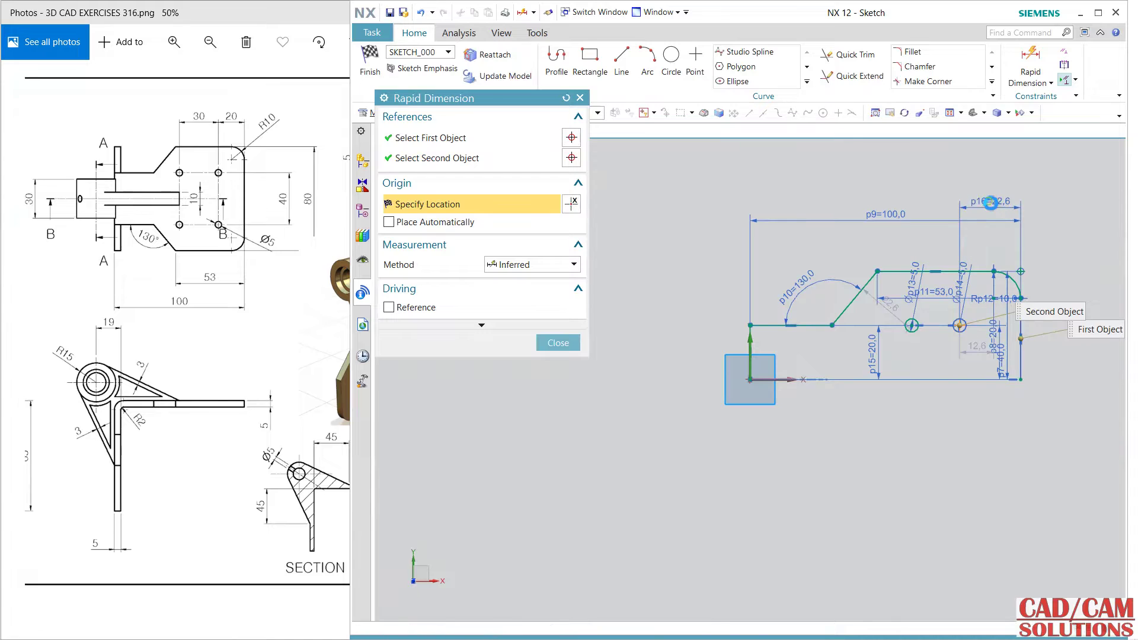
left_click(991, 203)
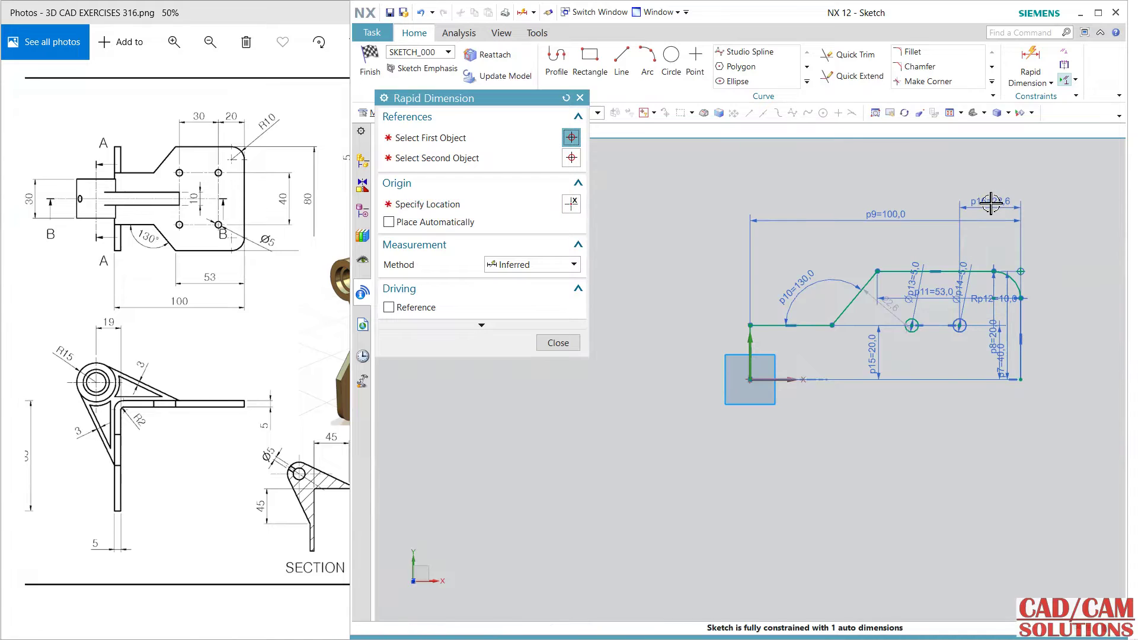
left_click(967, 325)
left_click(913, 325)
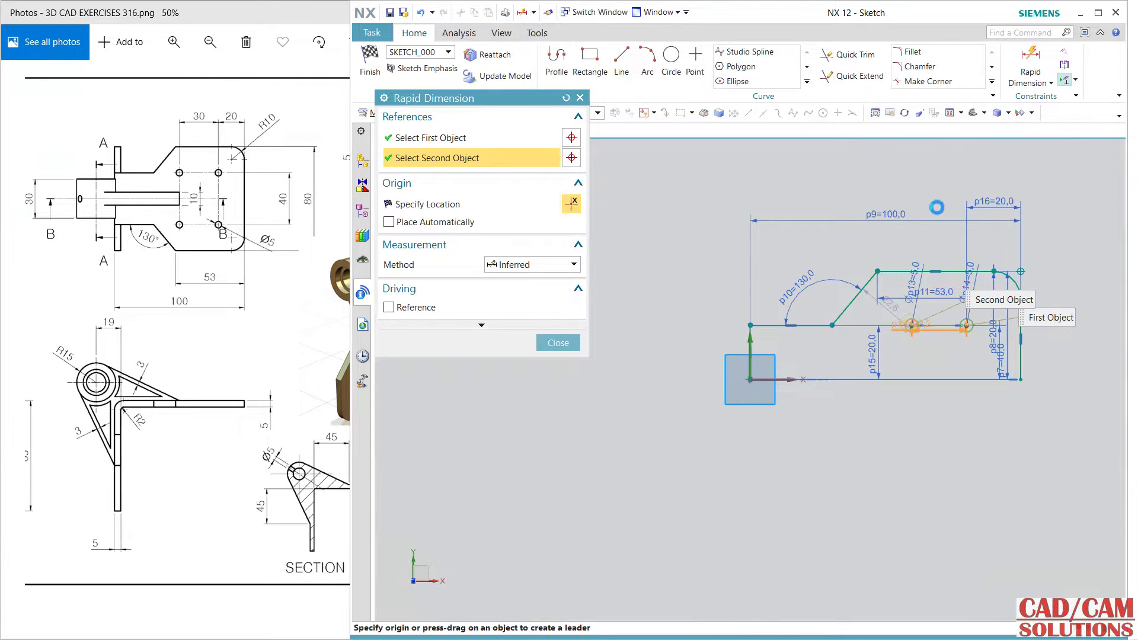
left_click(937, 206)
type("30")
key("Return")
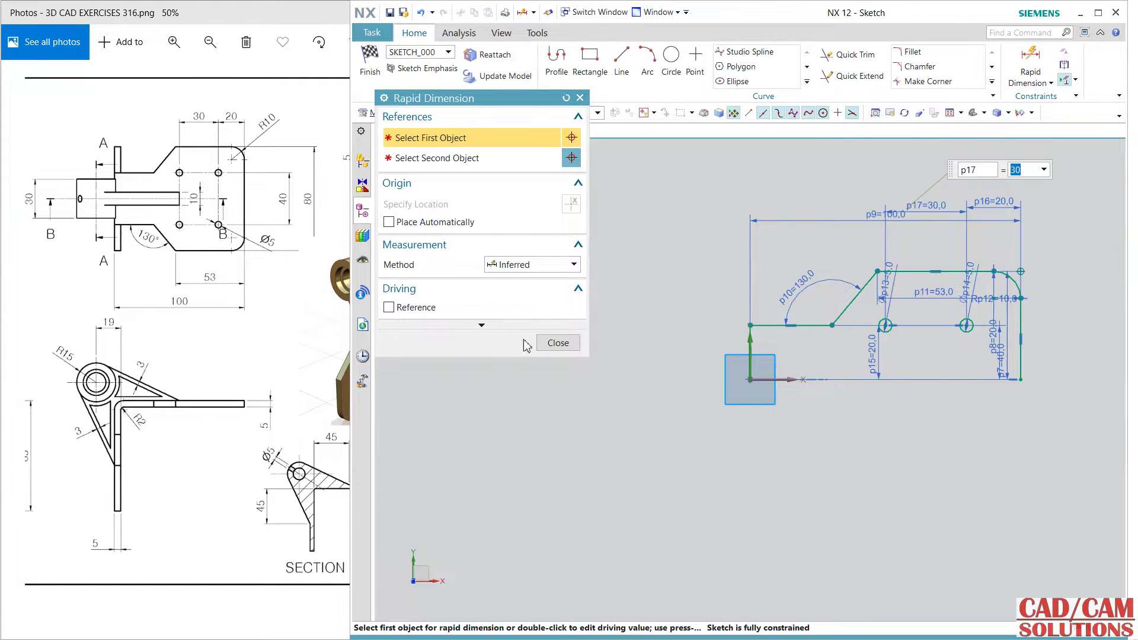
left_click(557, 343)
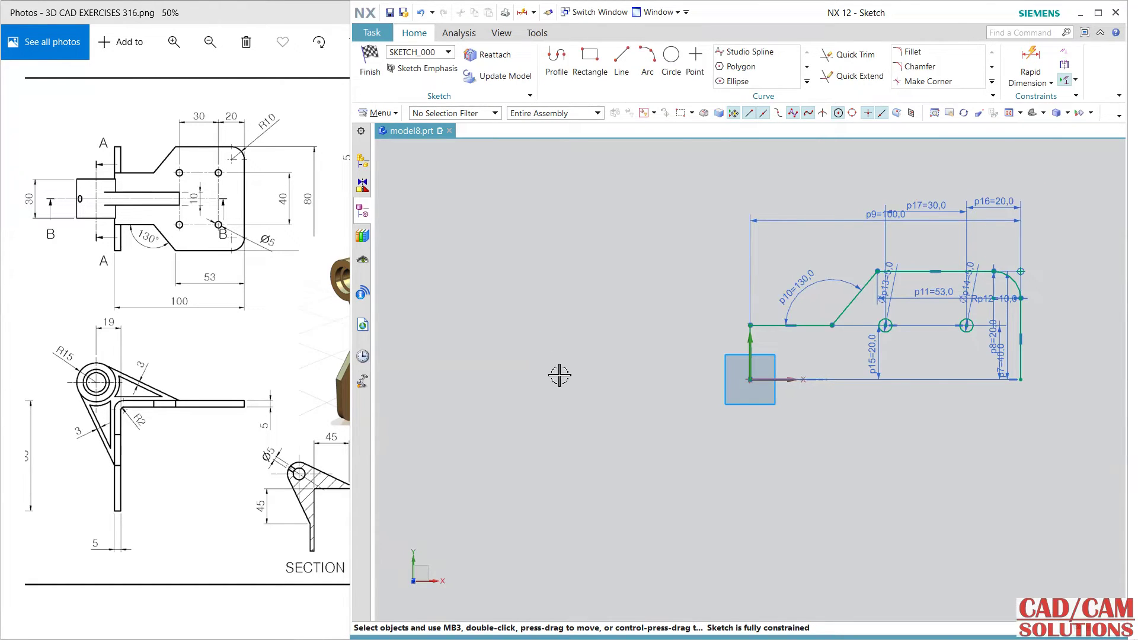
Mirror the connected outline and hole circles about the horizontal axis, then finish the sketch
left_click(807, 82)
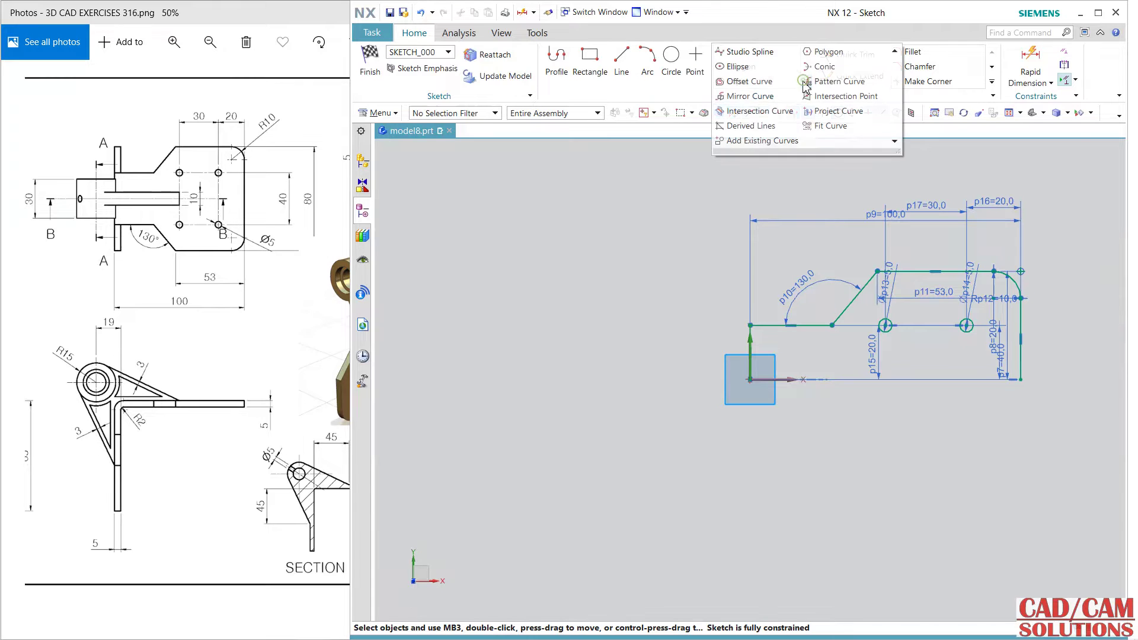
left_click(749, 96)
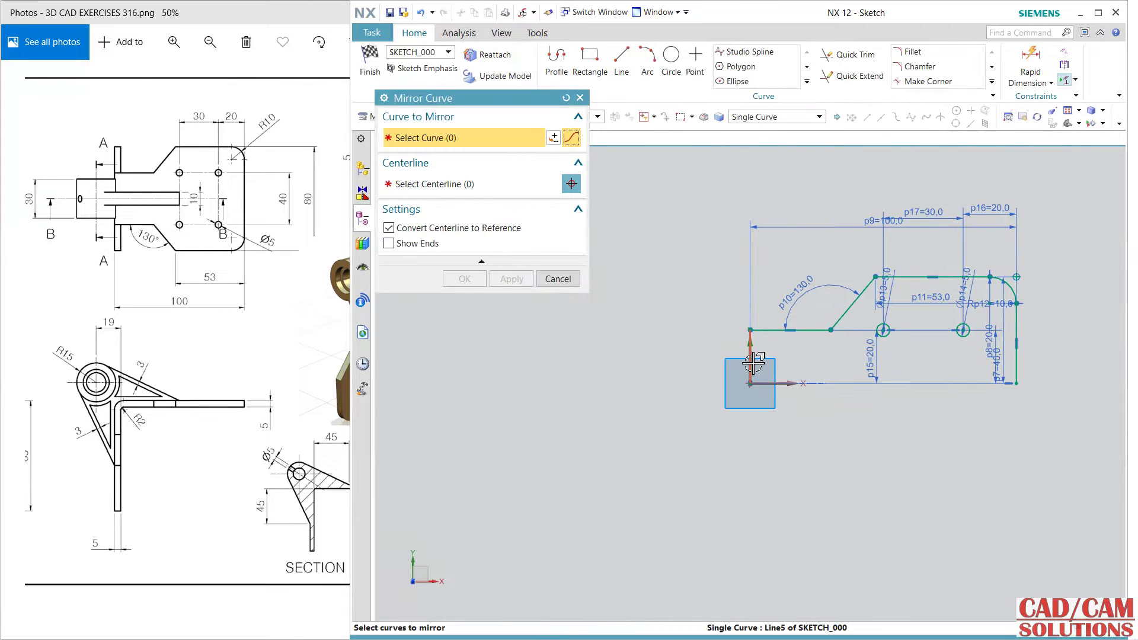
left_click(771, 117)
left_click(765, 142)
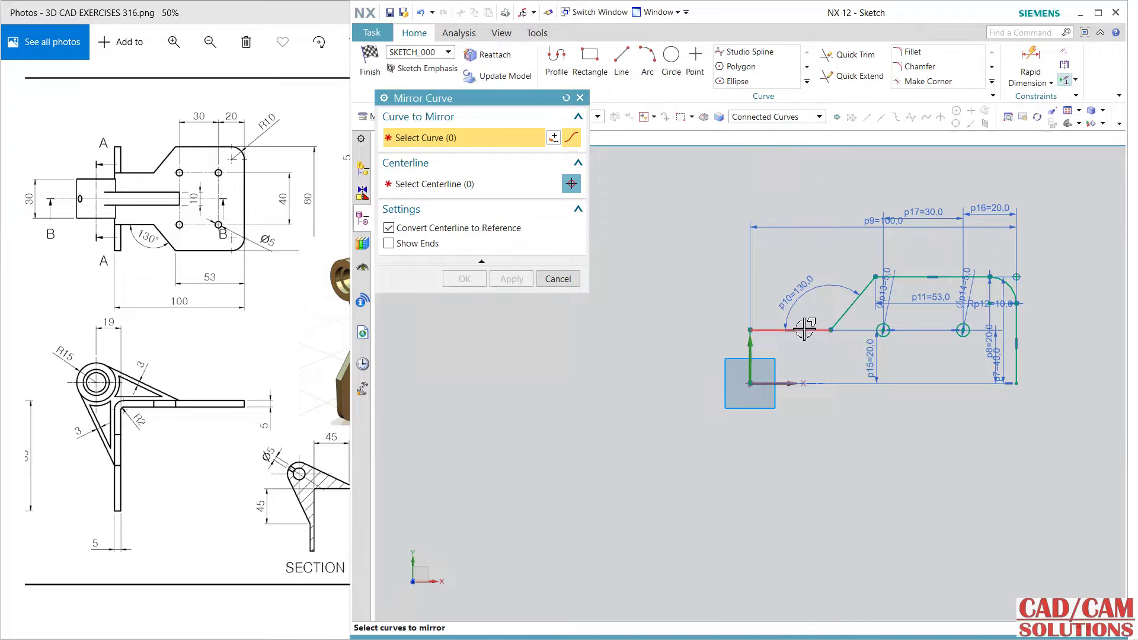
left_click(805, 330)
left_click(898, 333)
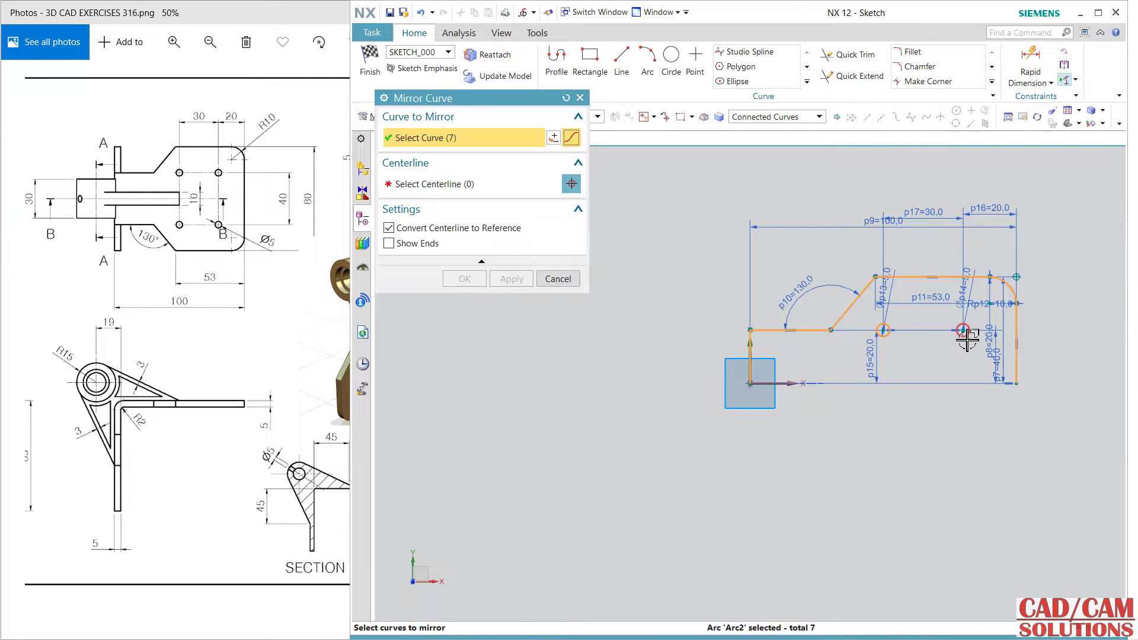
left_click(498, 185)
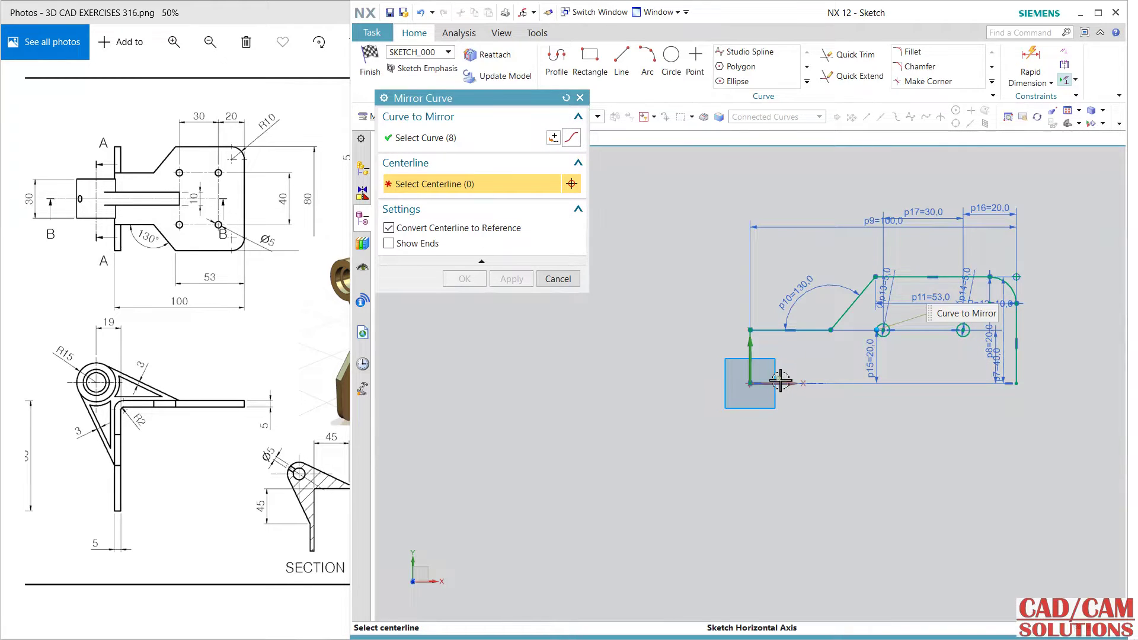
left_click(780, 383)
middle_click(545, 420)
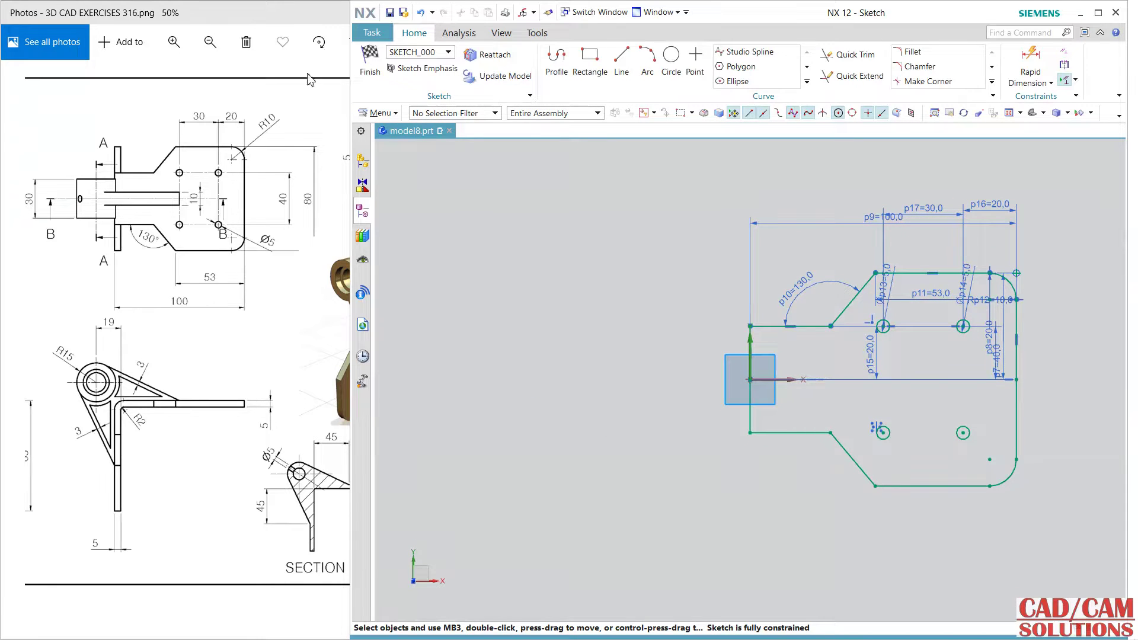
left_click(370, 60)
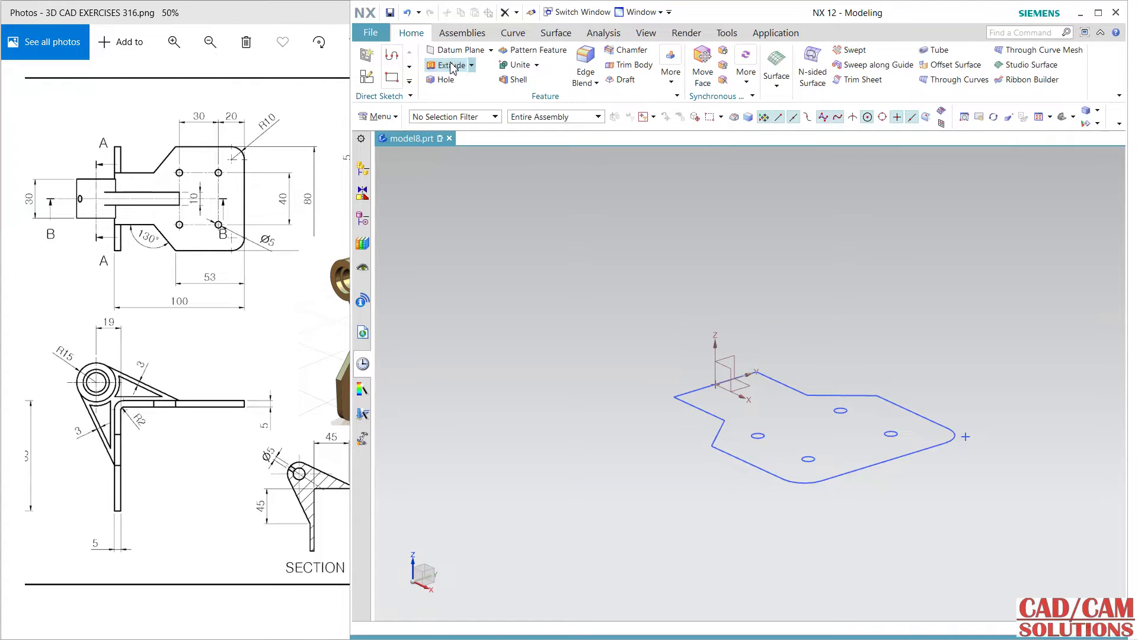
Extrude the outline and hole circles 5 mm into a holed plate
left_click(452, 65)
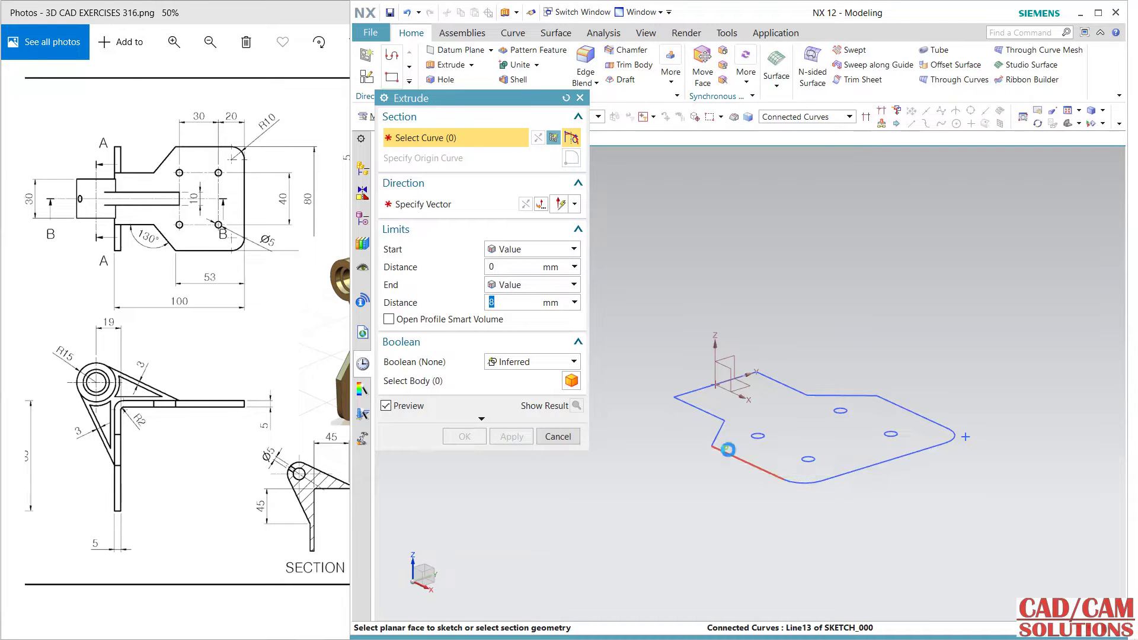
left_click(734, 464)
middle_click_drag(771, 490, 778, 379)
left_click(778, 378)
left_click(842, 361)
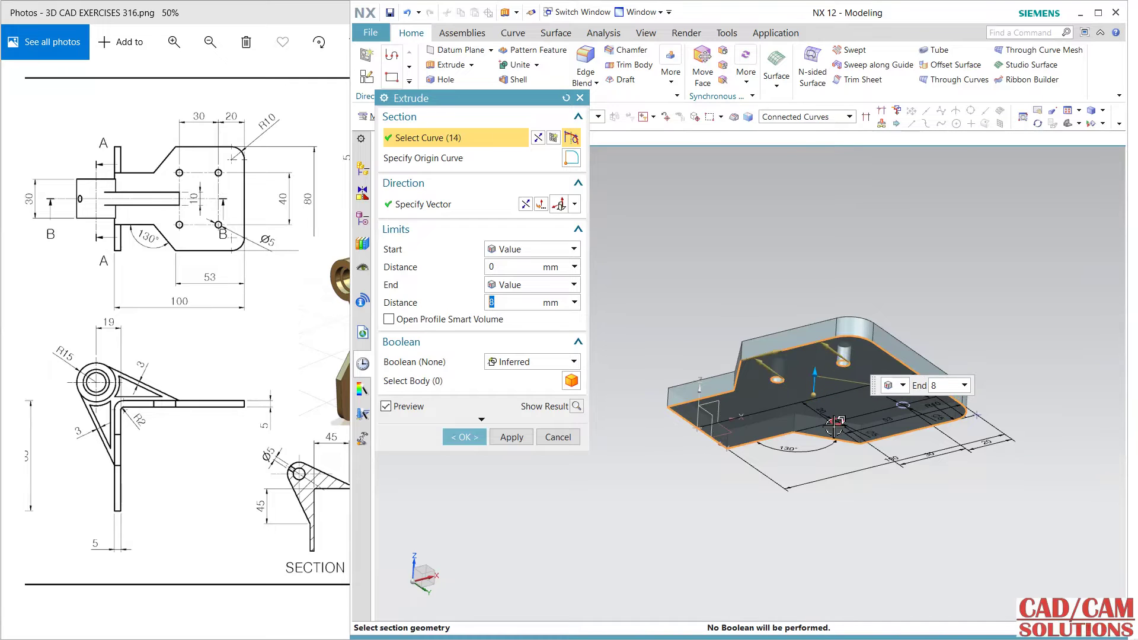
left_click(902, 405)
mouse_move(724, 334)
middle_mouse_down()
mouse_move(744, 330)
mouse_move(735, 332)
middle_mouse_up()
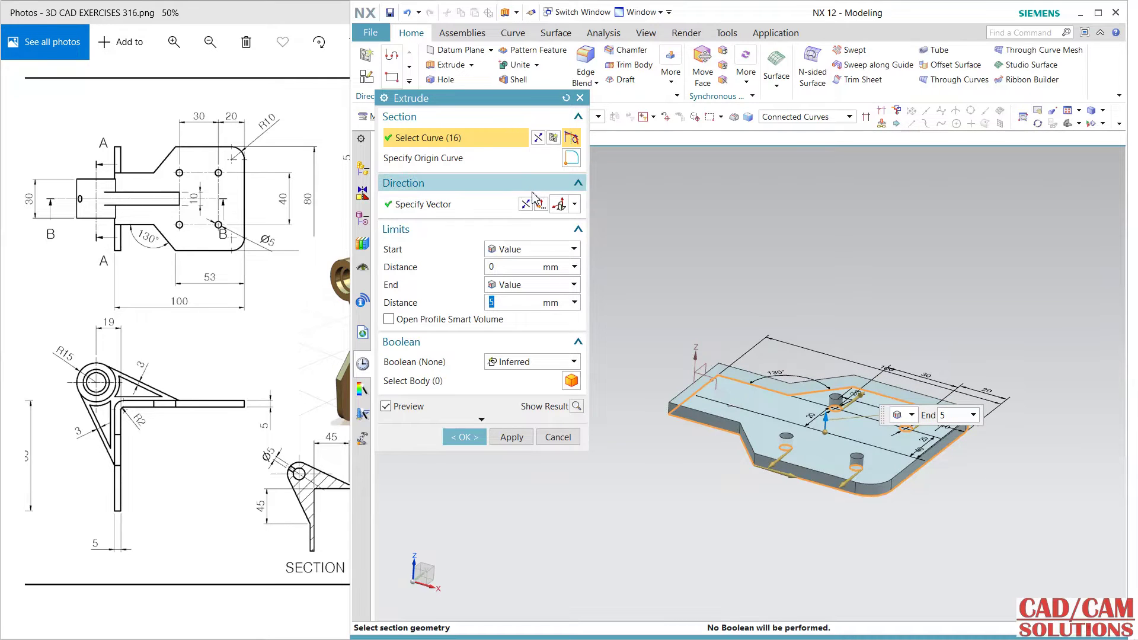
left_click(469, 443)
Orbit the new plate and compare it against the reference drawing
middle_click_drag(566, 521, 574, 523)
left_click_drag(87, 297, 248, 351)
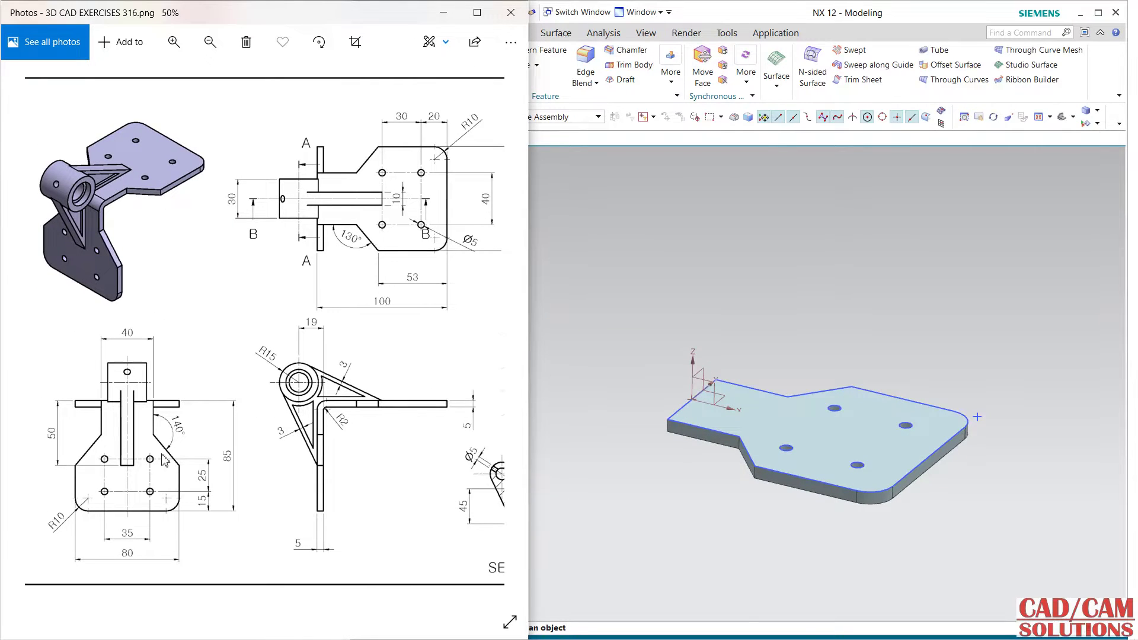
left_click_drag(170, 431, 176, 435)
left_click(639, 378)
middle_click_drag(625, 373, 701, 292)
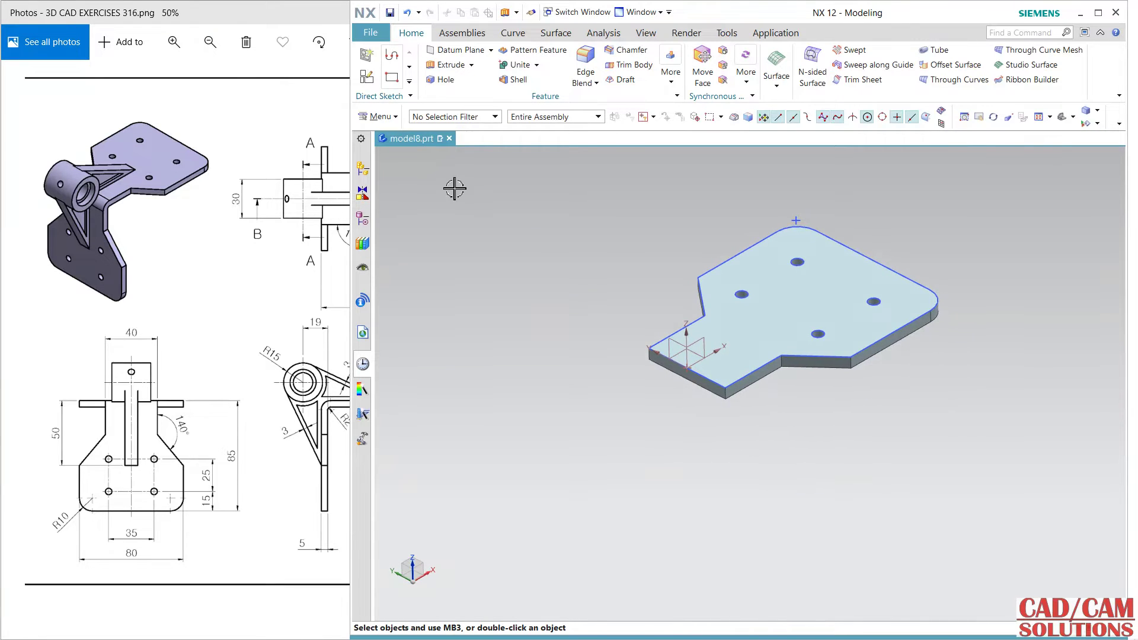
left_click(366, 78)
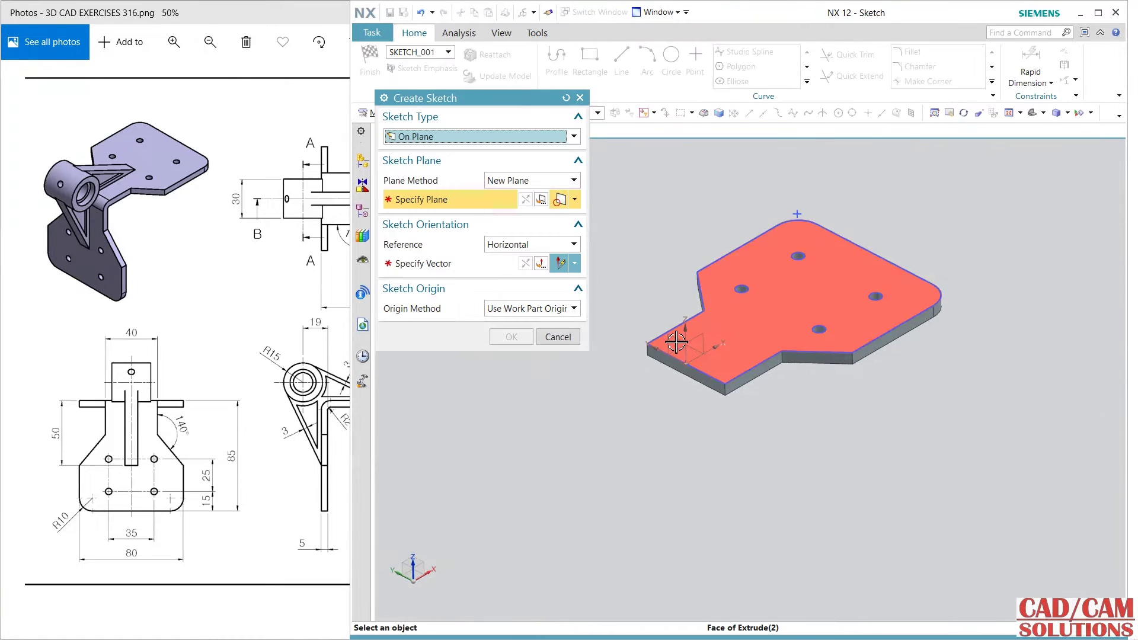
Create a new sketch on the plate's plane with a horizontal reference direction
left_click(666, 386)
middle_click_drag(682, 485, 696, 427)
left_click(697, 423)
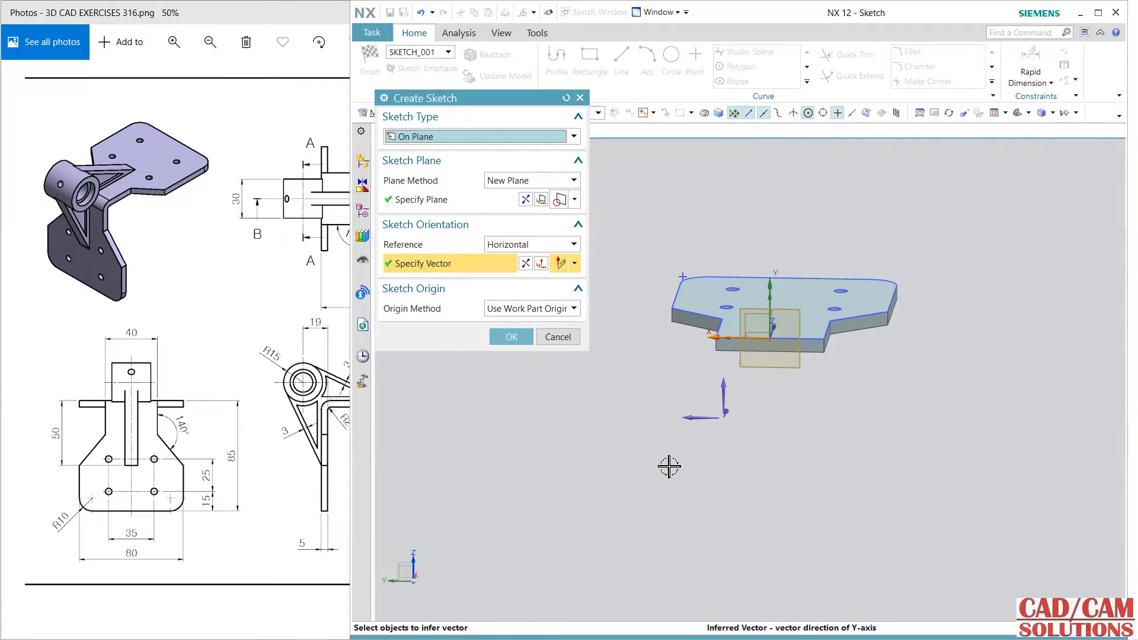
left_click(504, 200)
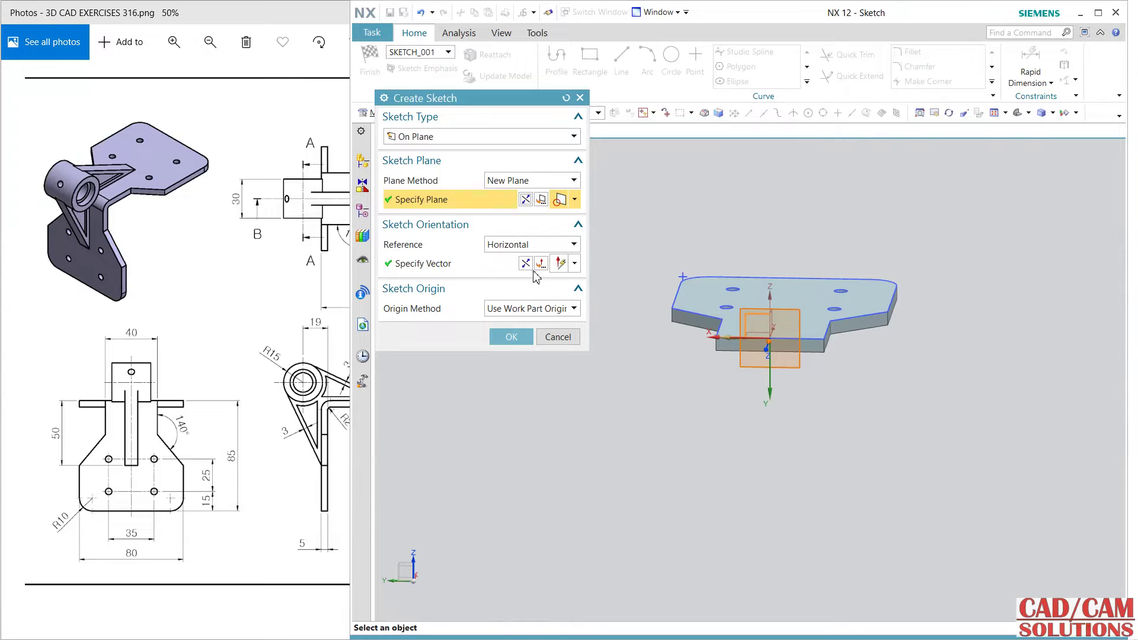
left_click(511, 337)
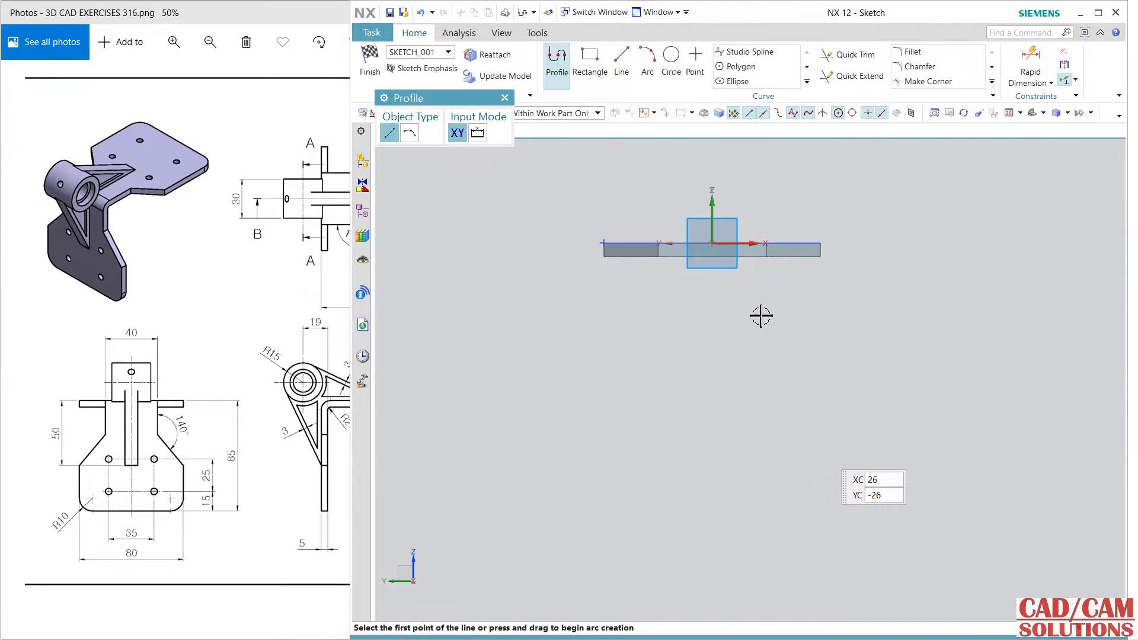
Draw the open profile from the plate edge: 31 vertical, 34 diagonal, 34 vertical, 48 horizontal
left_click(659, 243)
left_click(657, 328)
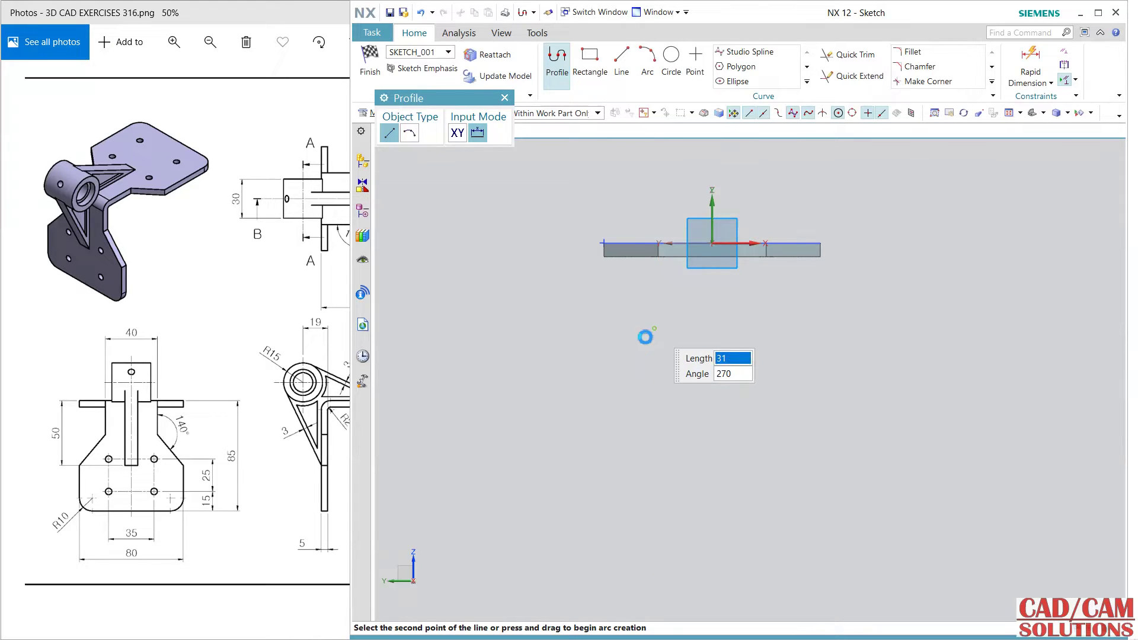
left_click(590, 388)
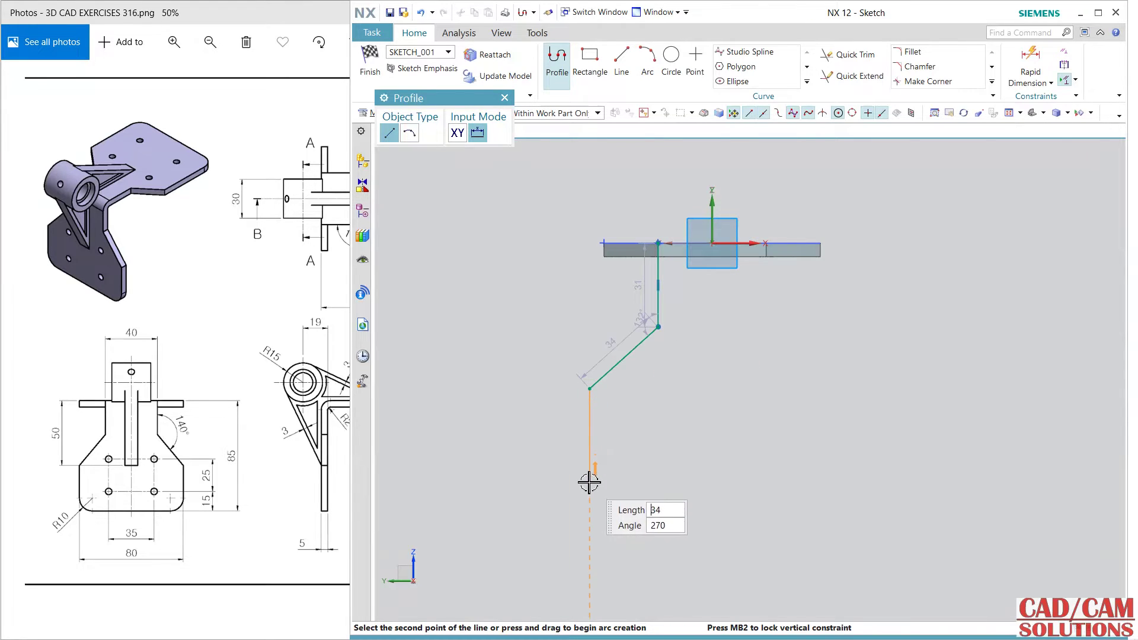
left_click(589, 480)
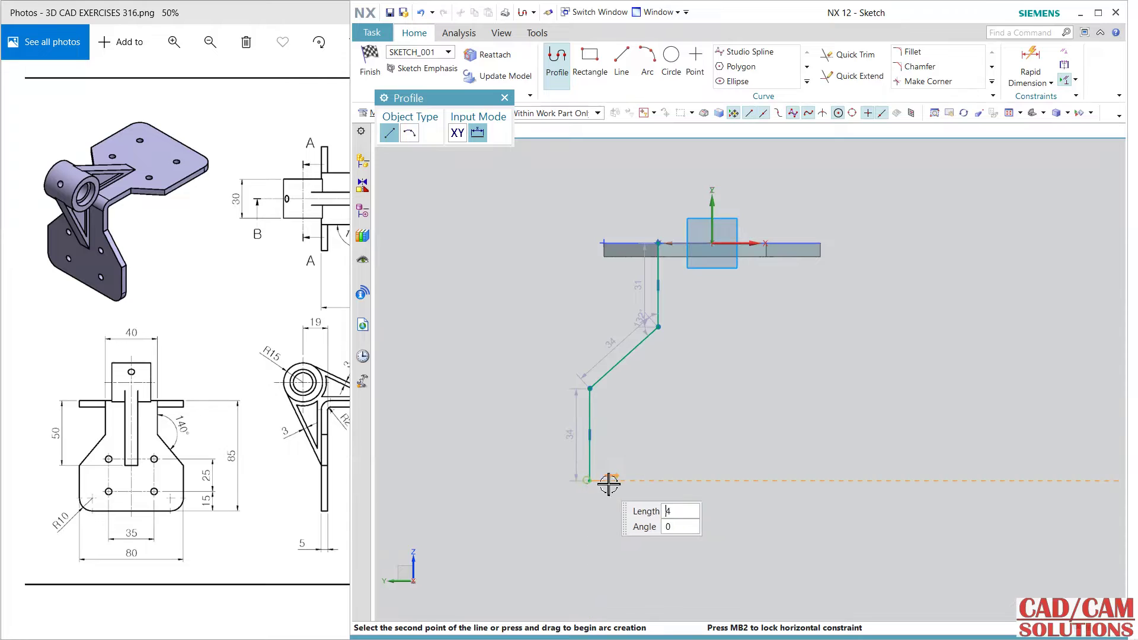
left_click(720, 480)
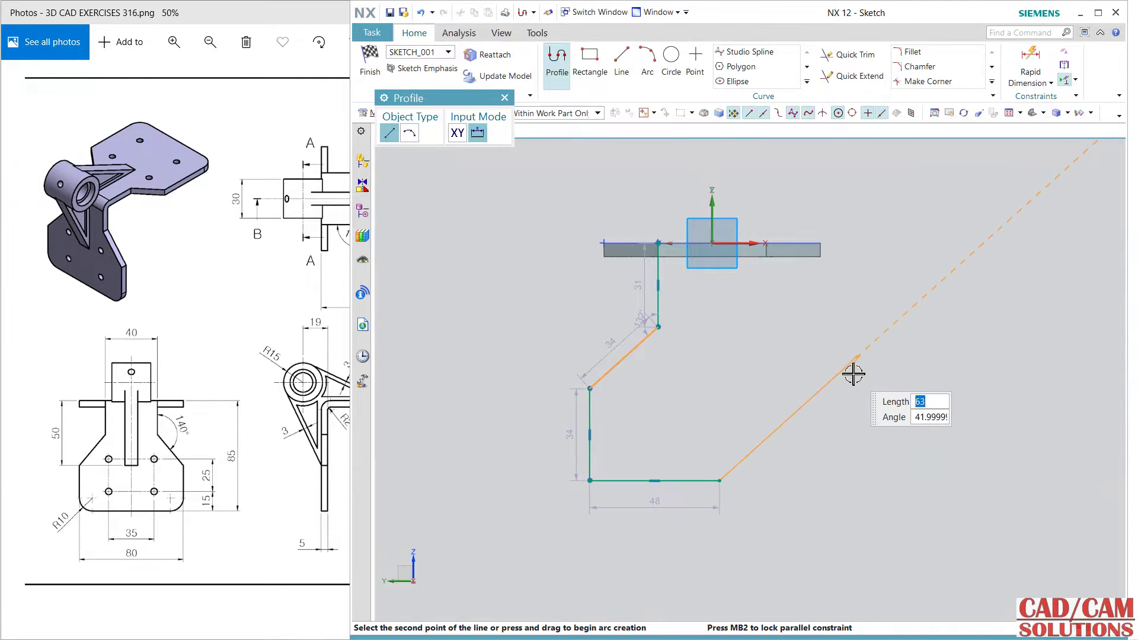
left_click(1030, 62)
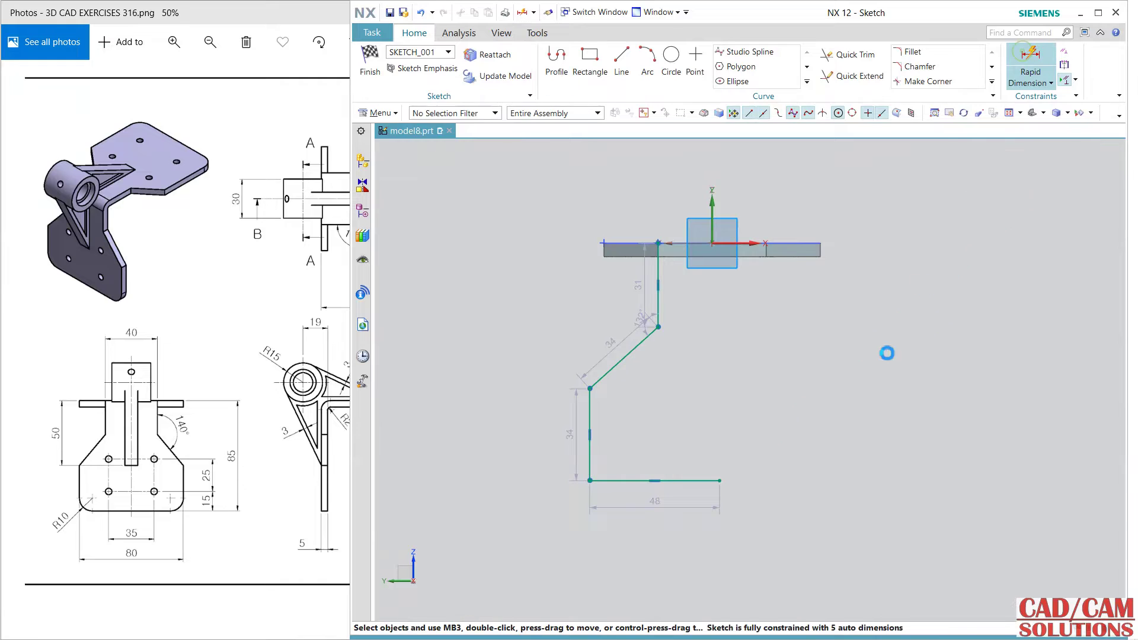
Set the bottom line to 40 and put its right endpoint on the vertical axis
double_click(653, 509)
type("40")
key("Return")
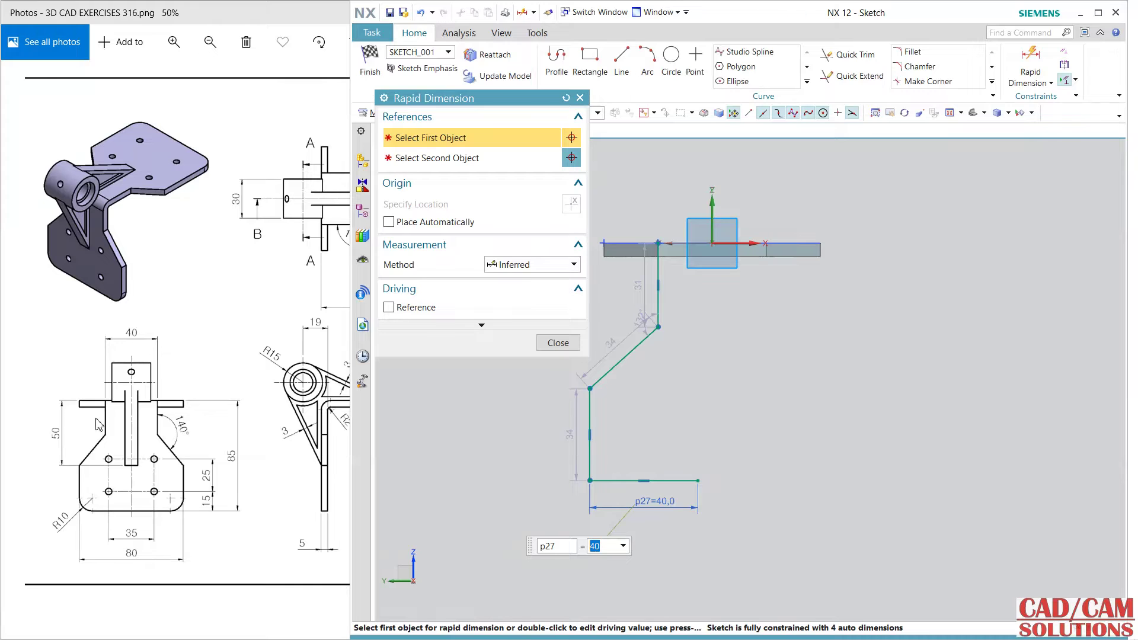
left_click(752, 242)
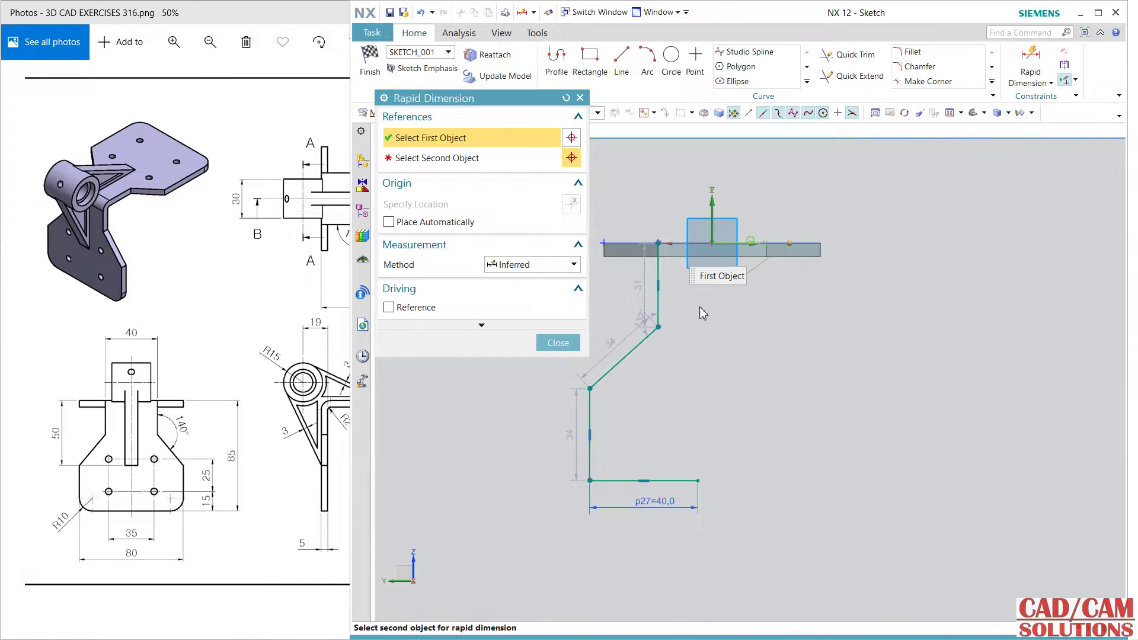
left_click(590, 396)
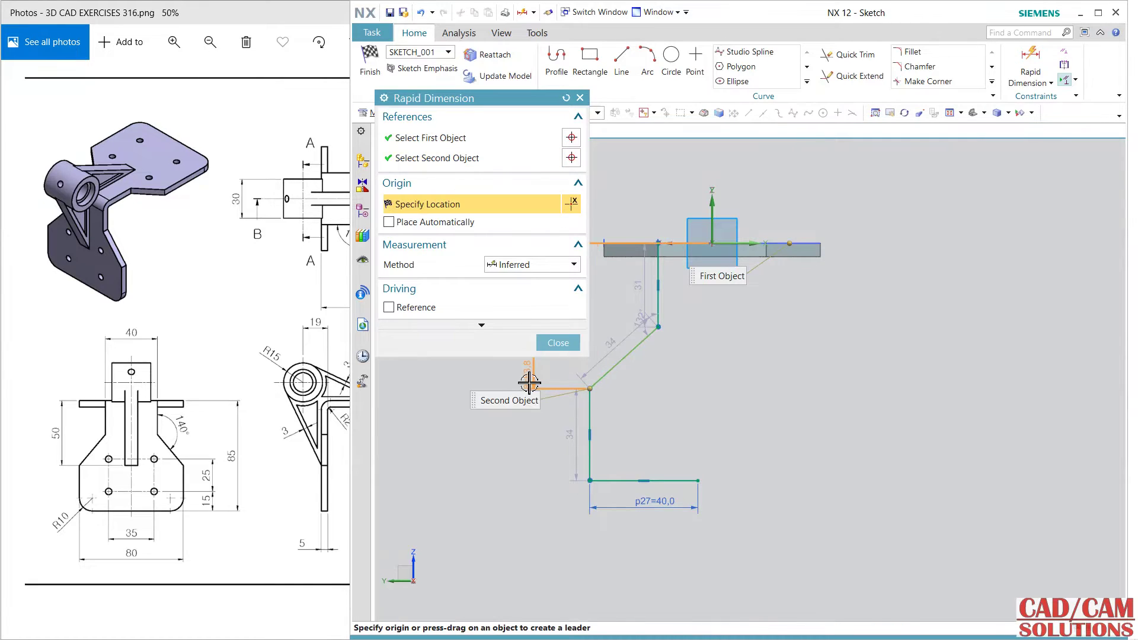
left_click(558, 343)
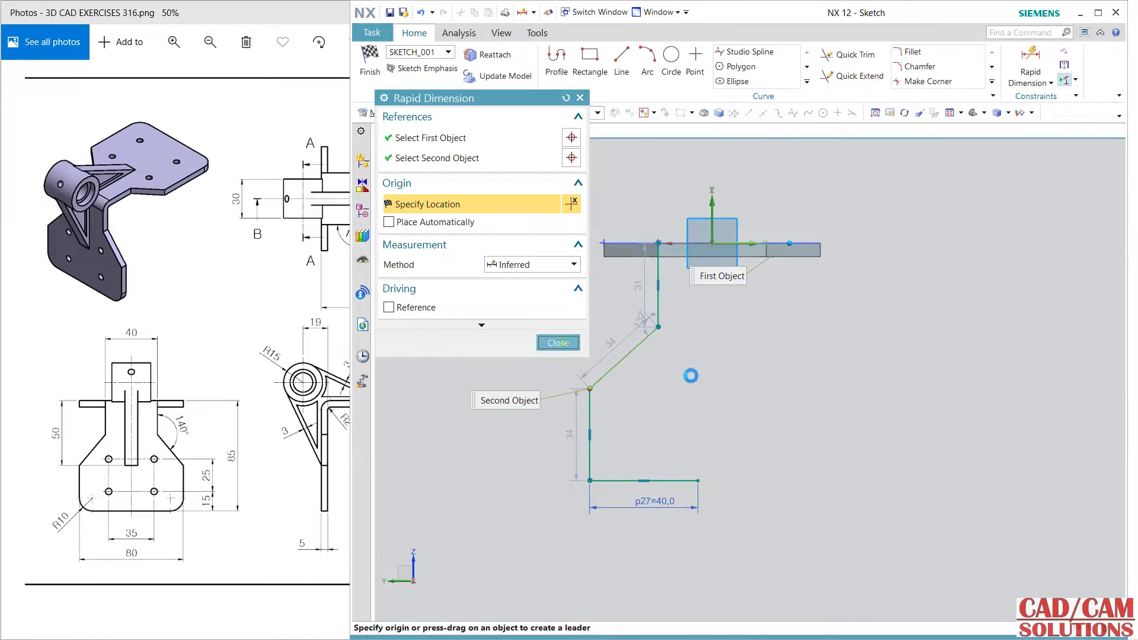
left_click(711, 478)
left_click(713, 204)
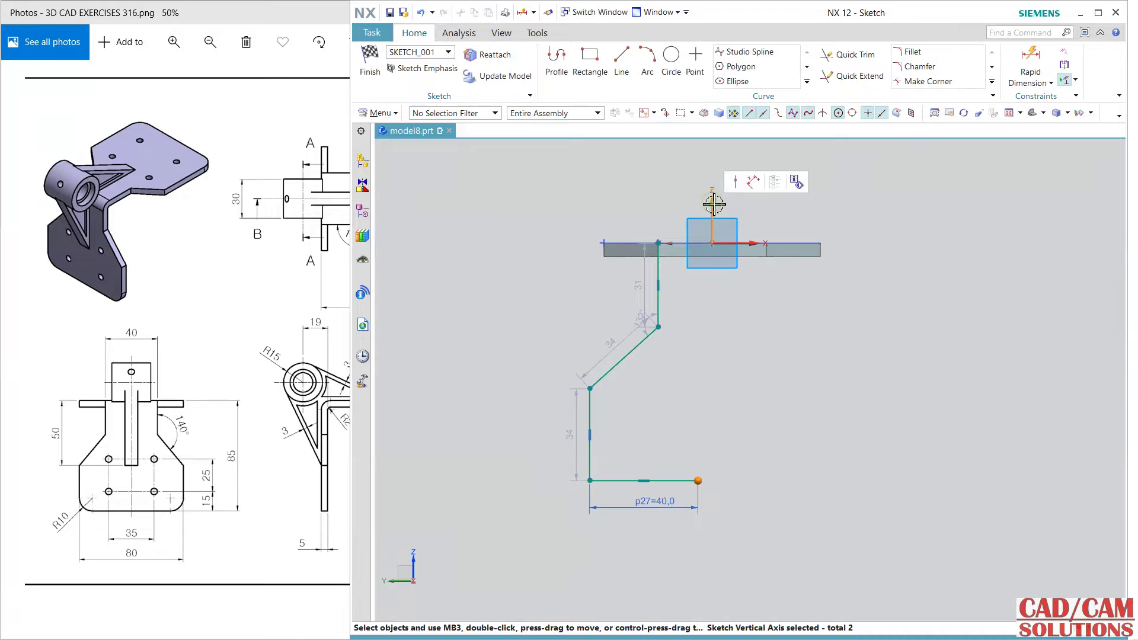
left_click(734, 186)
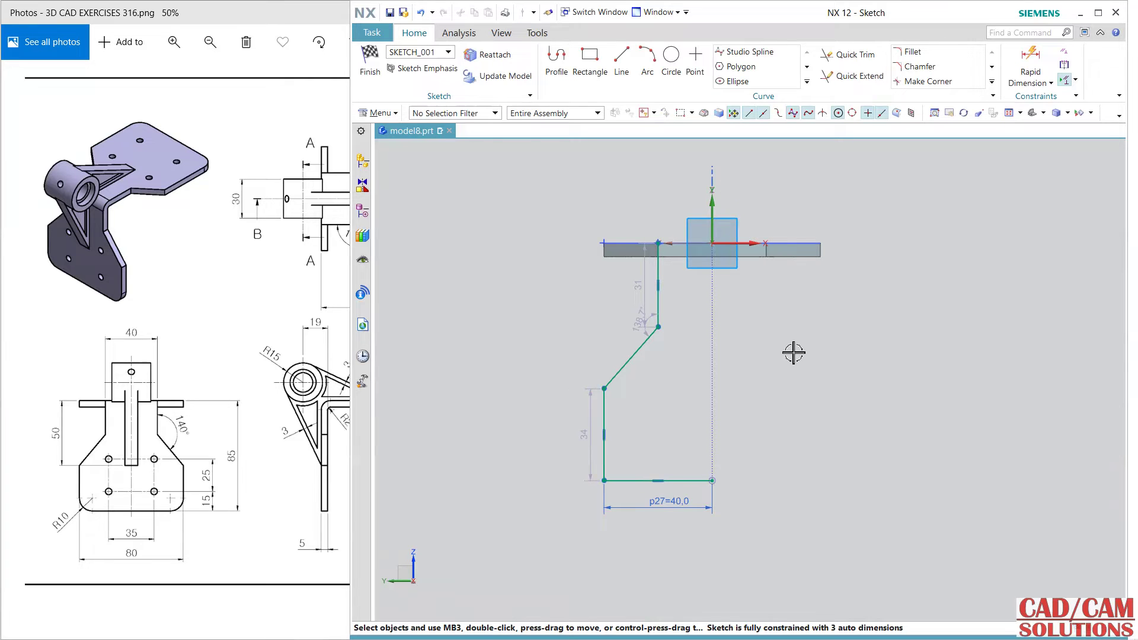
Set the bend angle to 140° and the overall height to 85
double_click(635, 333)
type("140")
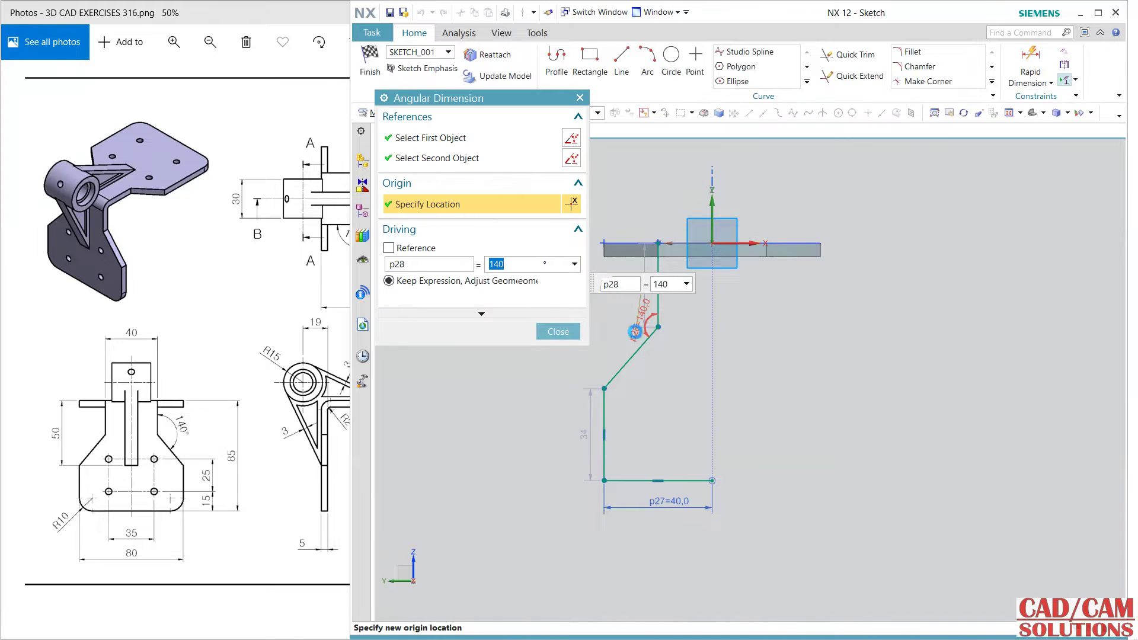
key("Return")
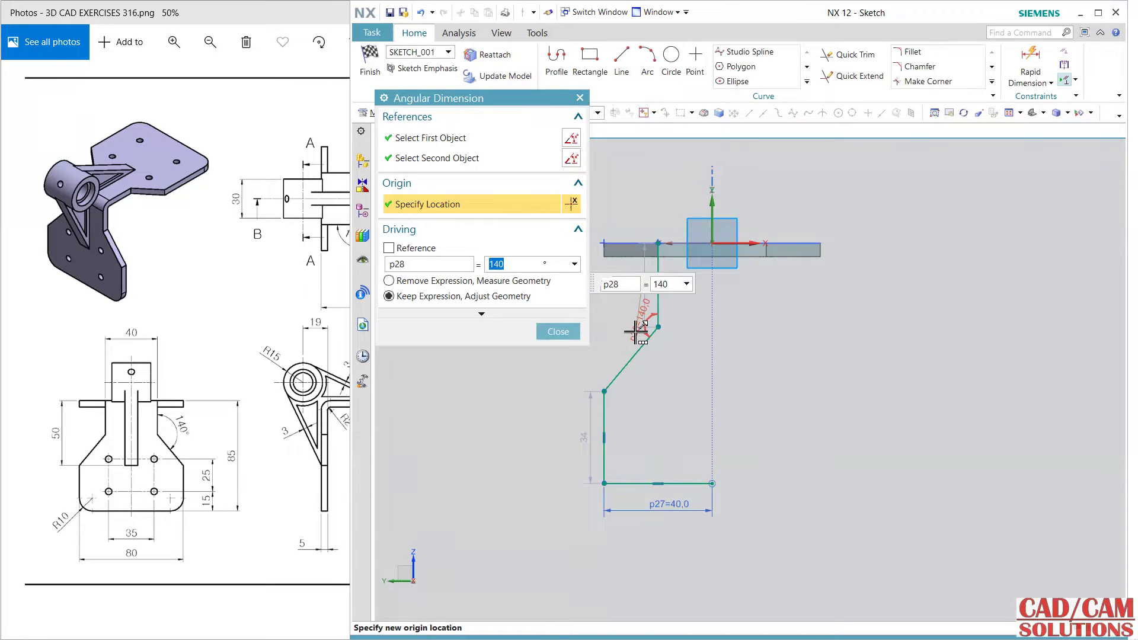
middle_click(749, 266)
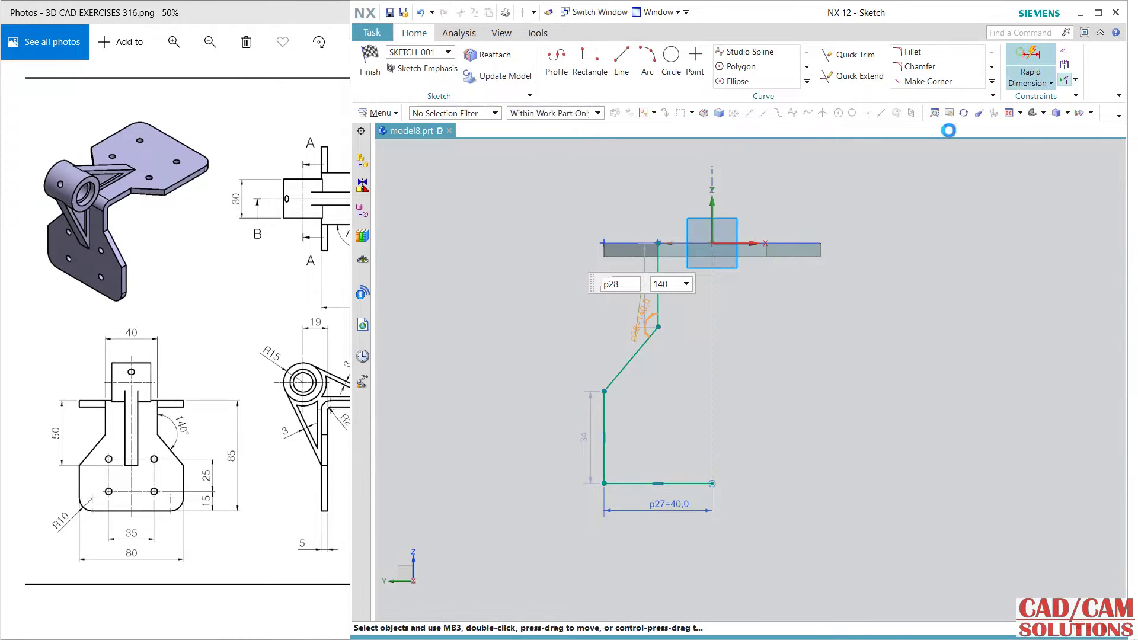
left_click(789, 243)
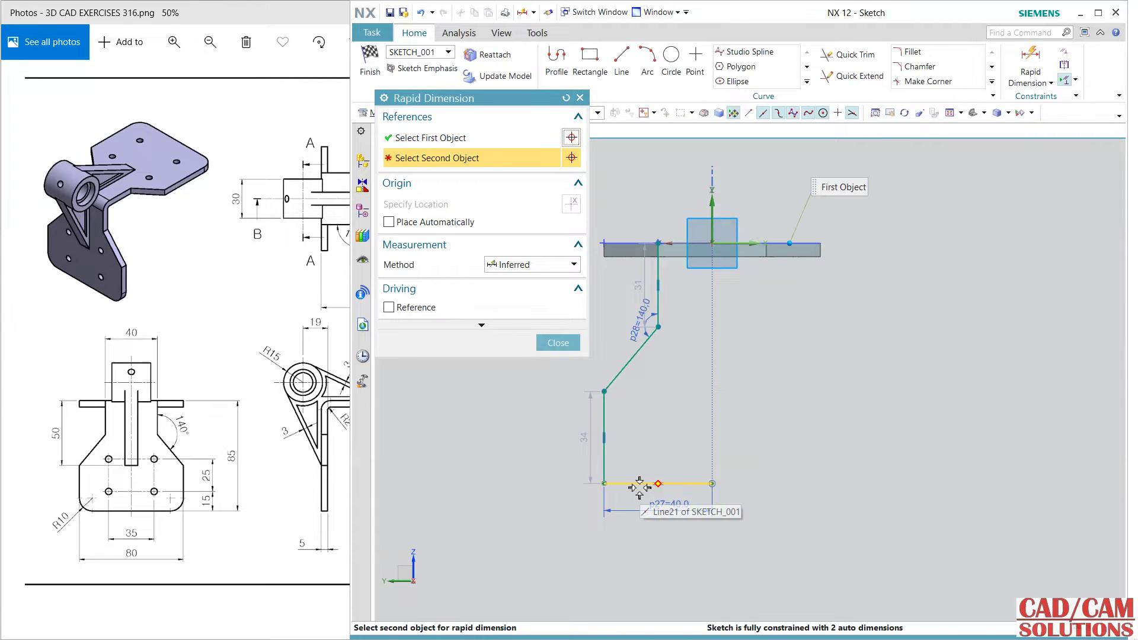
left_click(658, 483)
left_click(540, 425)
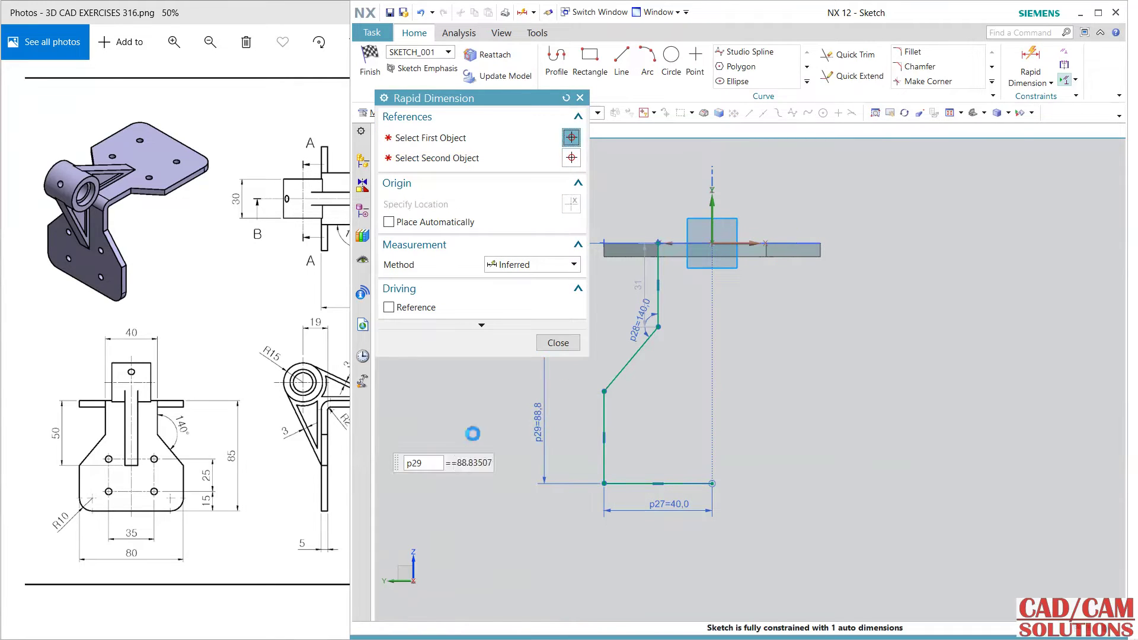
type("85")
key("Return")
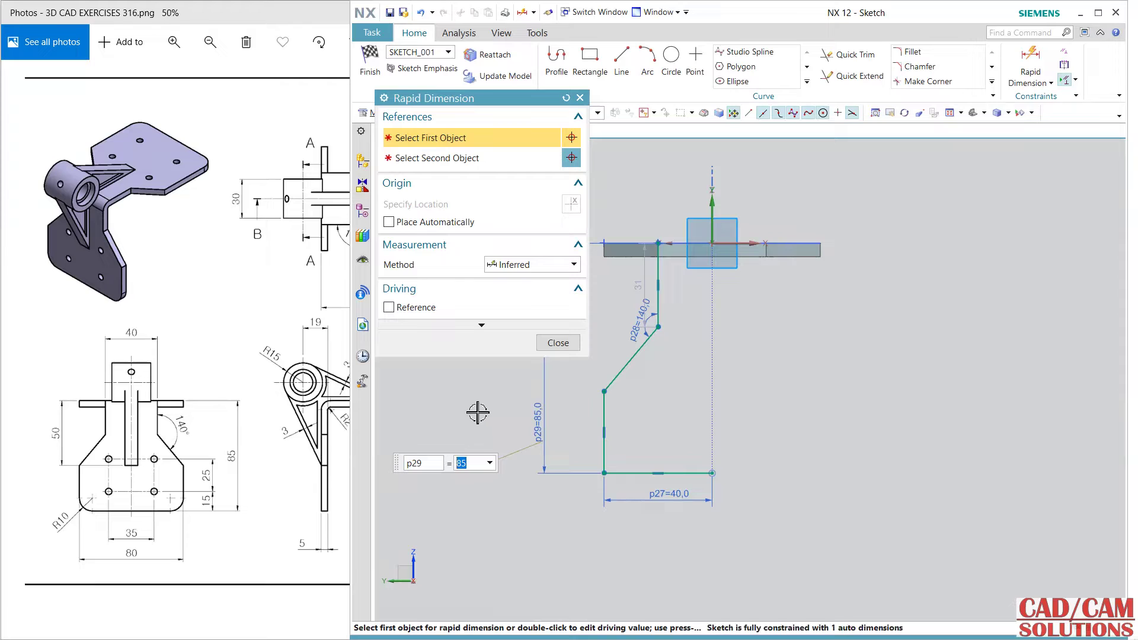
left_click(557, 343)
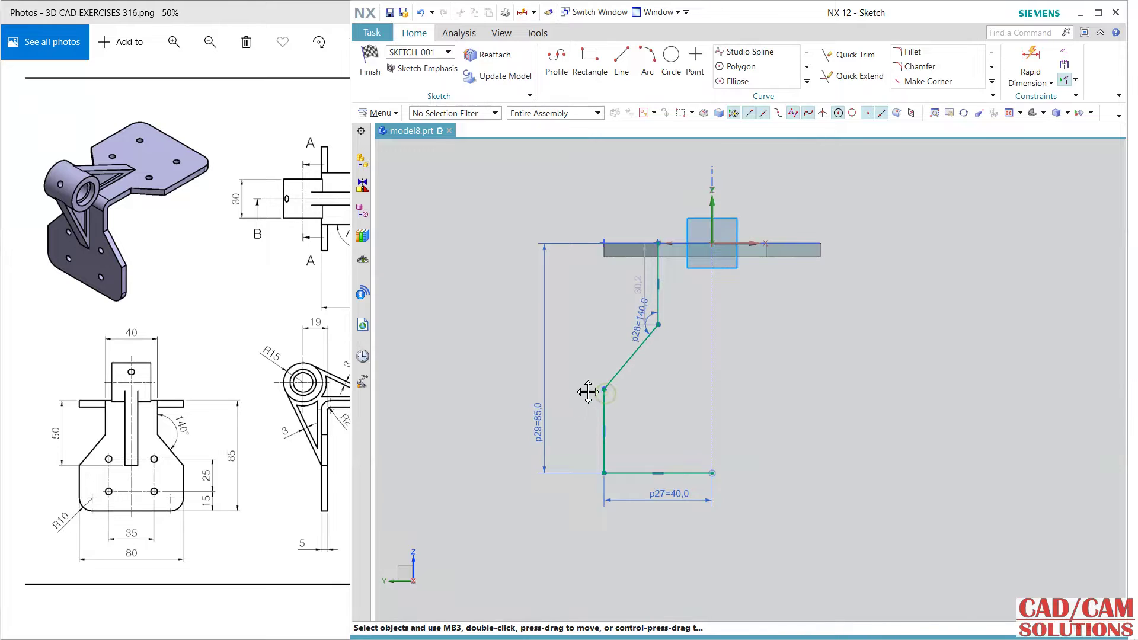
Move the bend vertex, add a 20 horizontal dimension, and delete the over-constraining p30
mouse_move(588, 388)
left_mouse_down()
mouse_move(623, 393)
mouse_move(630, 350)
mouse_move(620, 383)
mouse_move(653, 384)
left_mouse_up()
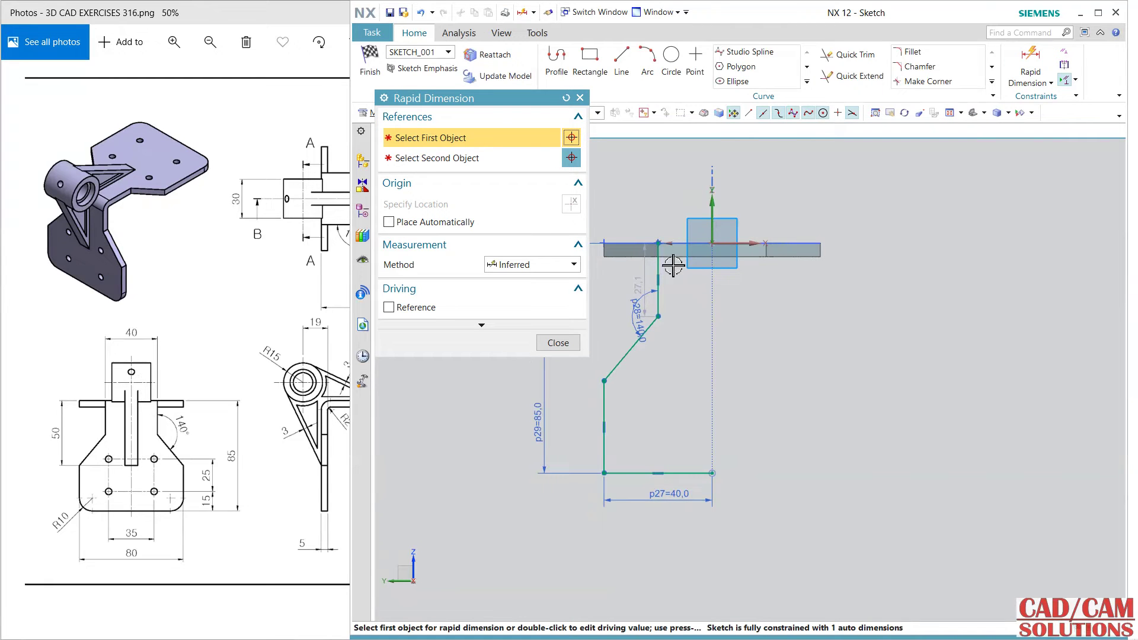
left_click(660, 246)
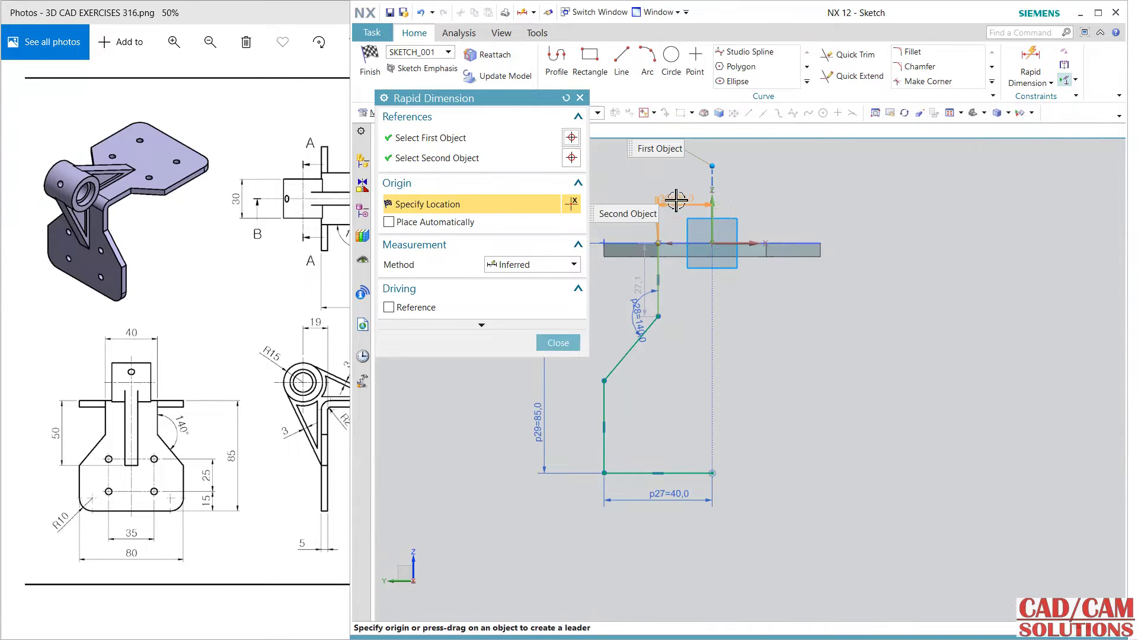
left_click(686, 194)
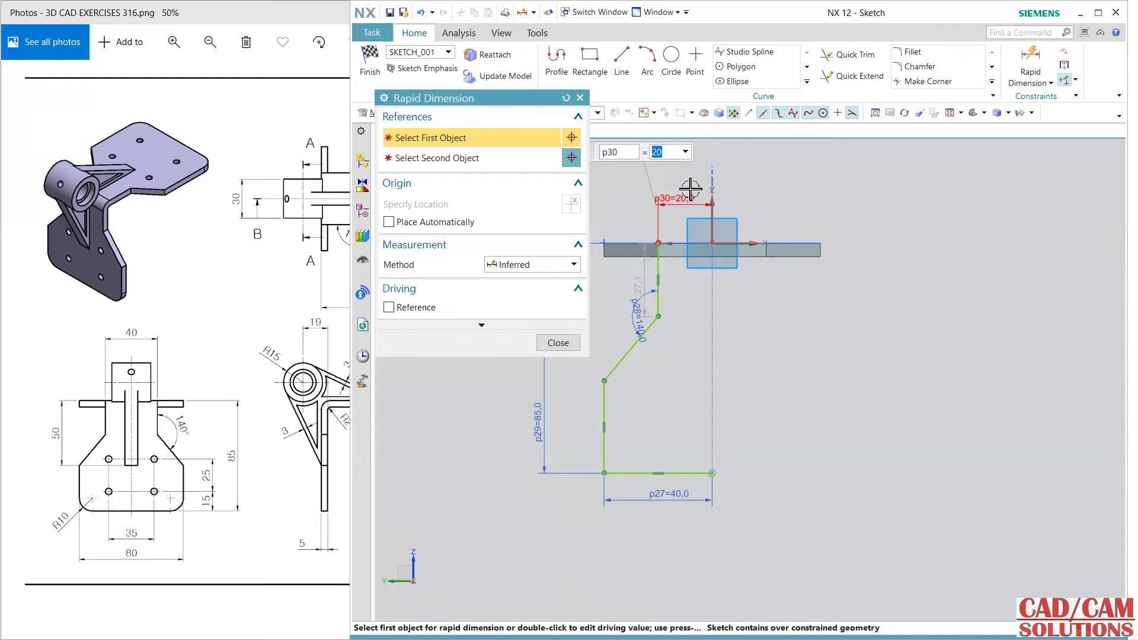
left_click(558, 343)
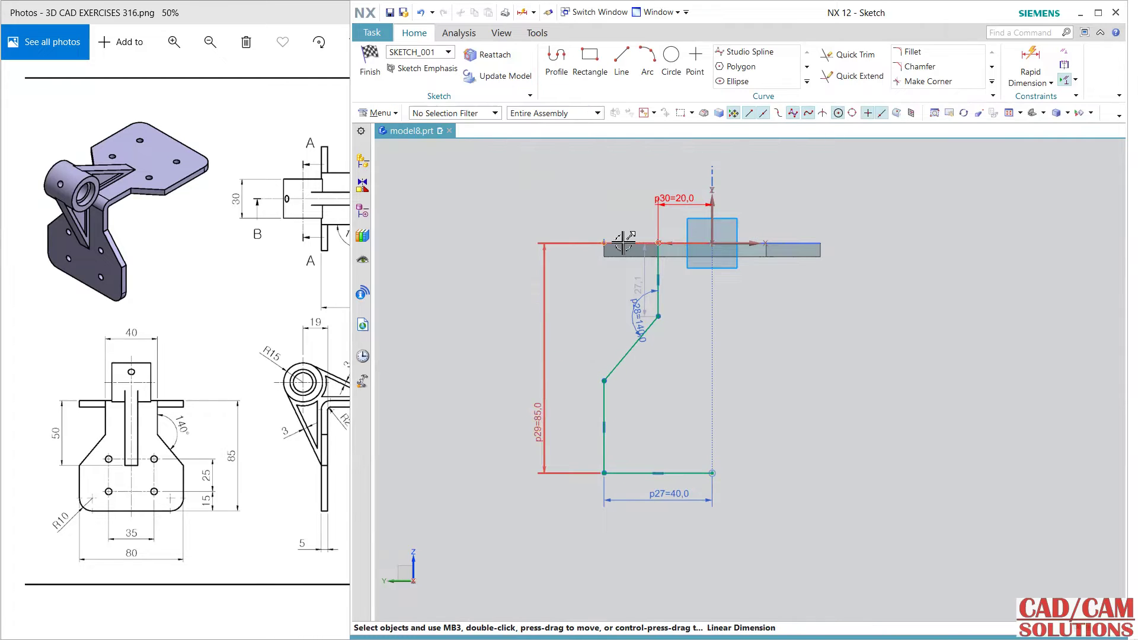
right_click(667, 203)
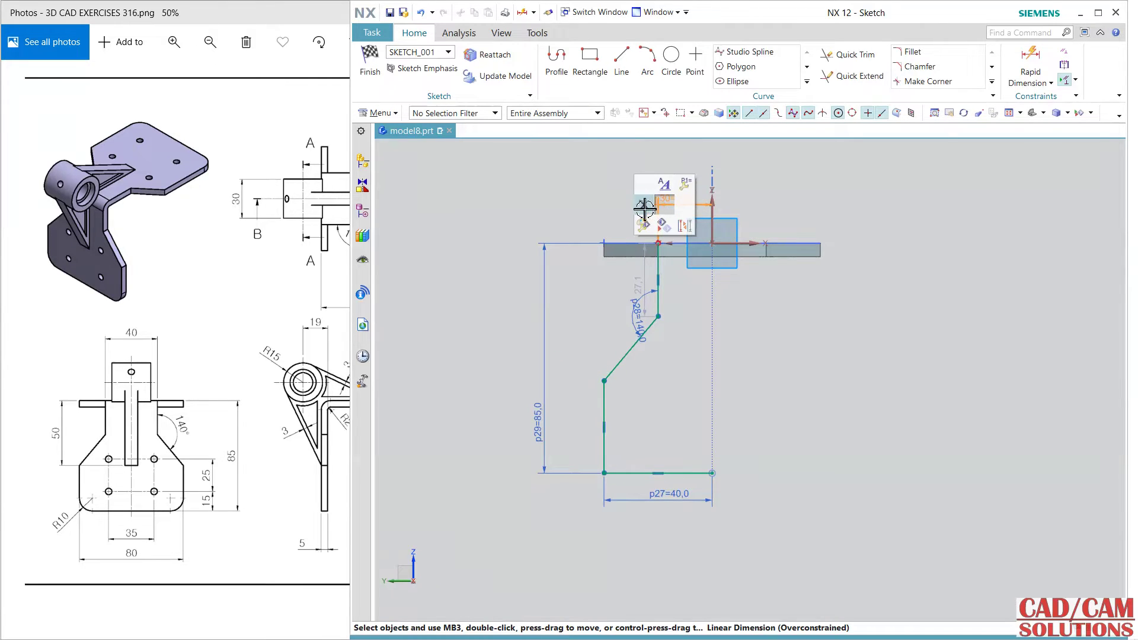
left_click(670, 236)
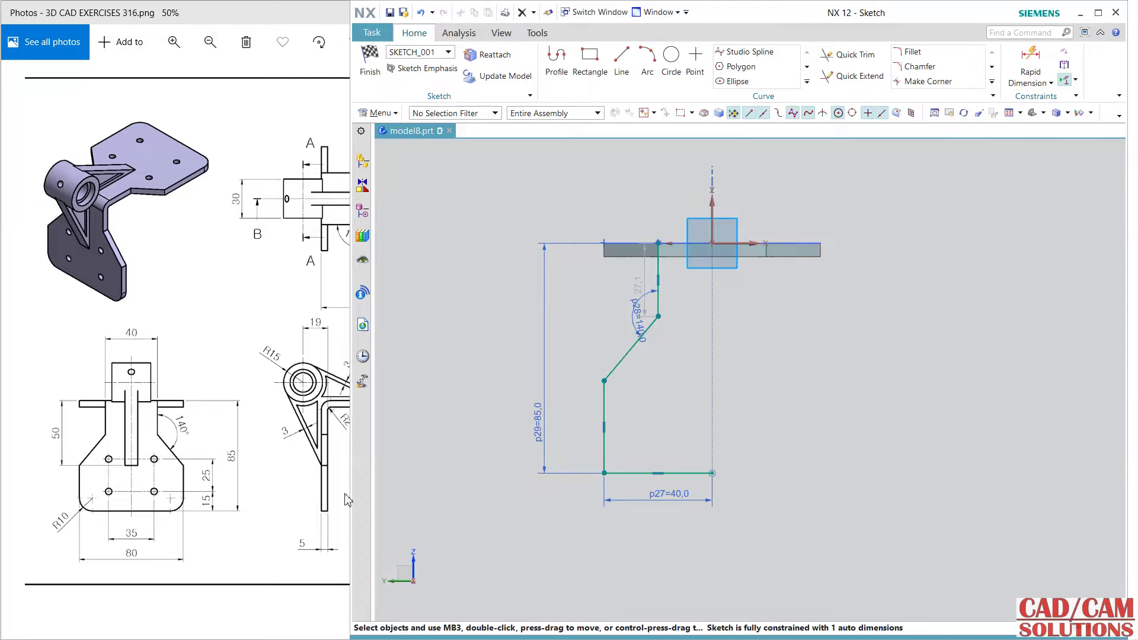
Dimension the upper vertical leg to 50 from the top line to the bend
left_click(1030, 67)
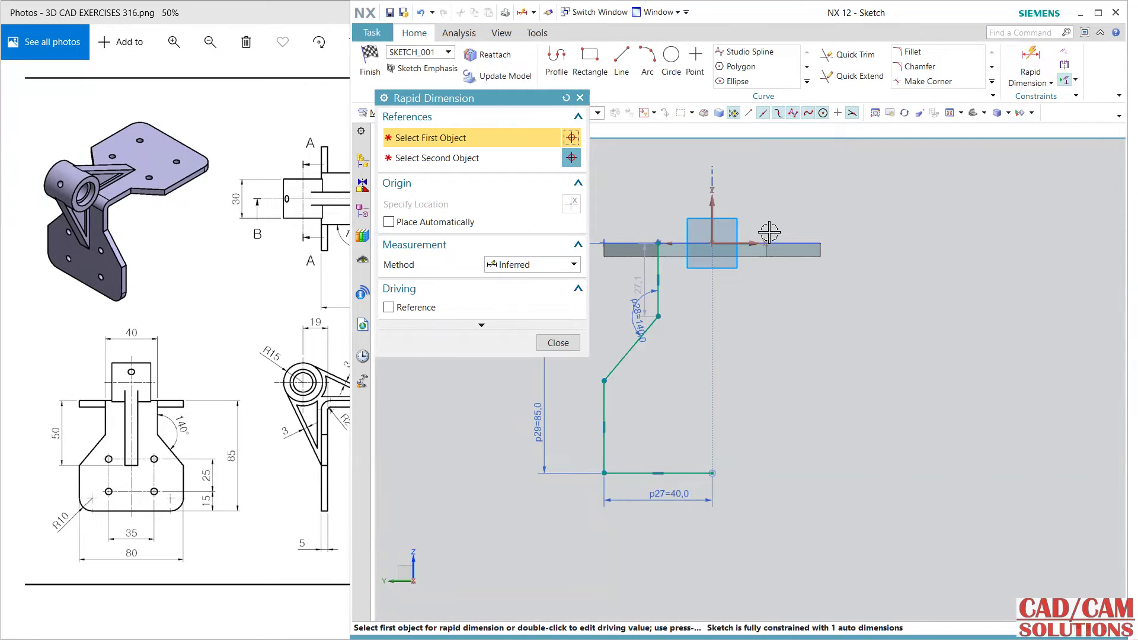
left_click(748, 243)
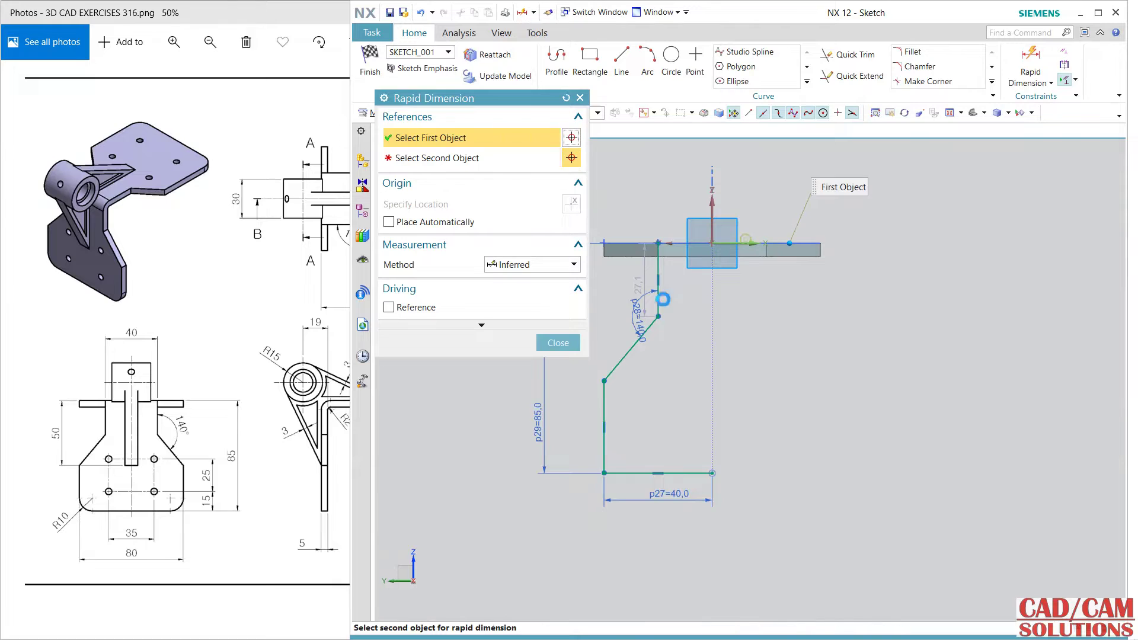
left_click(603, 380)
left_click(599, 314)
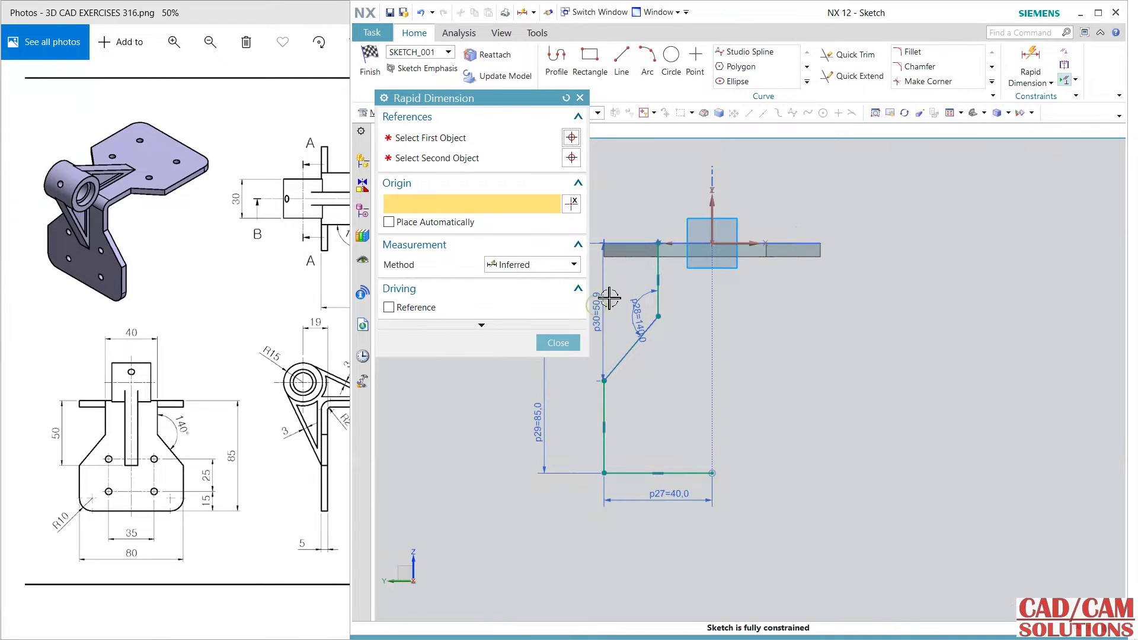
type("50")
key("Return")
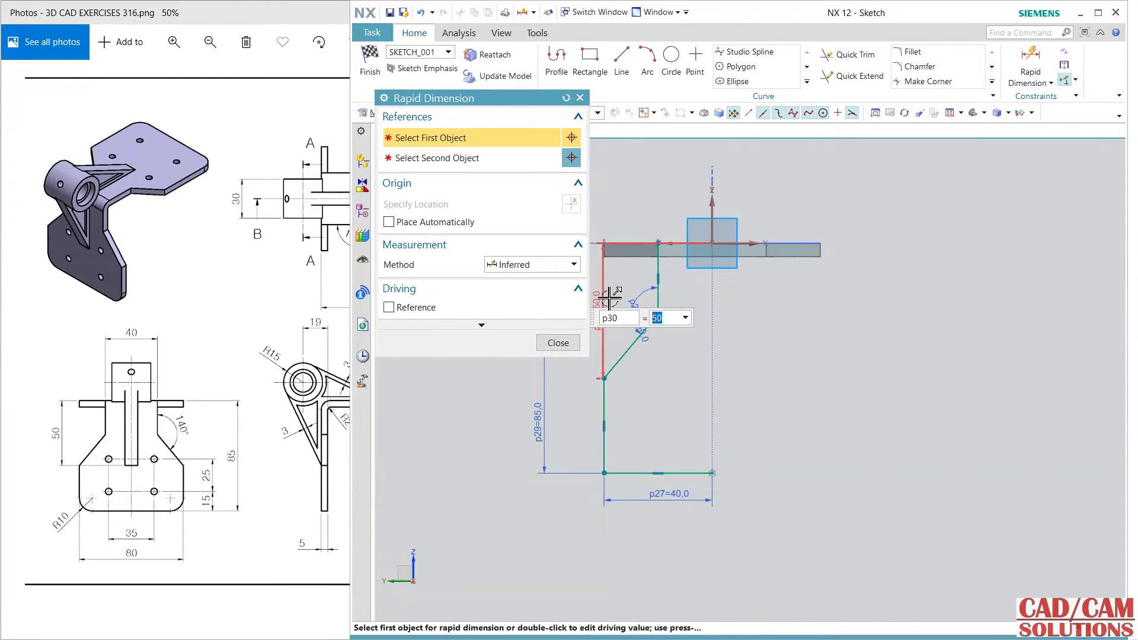
left_click(557, 342)
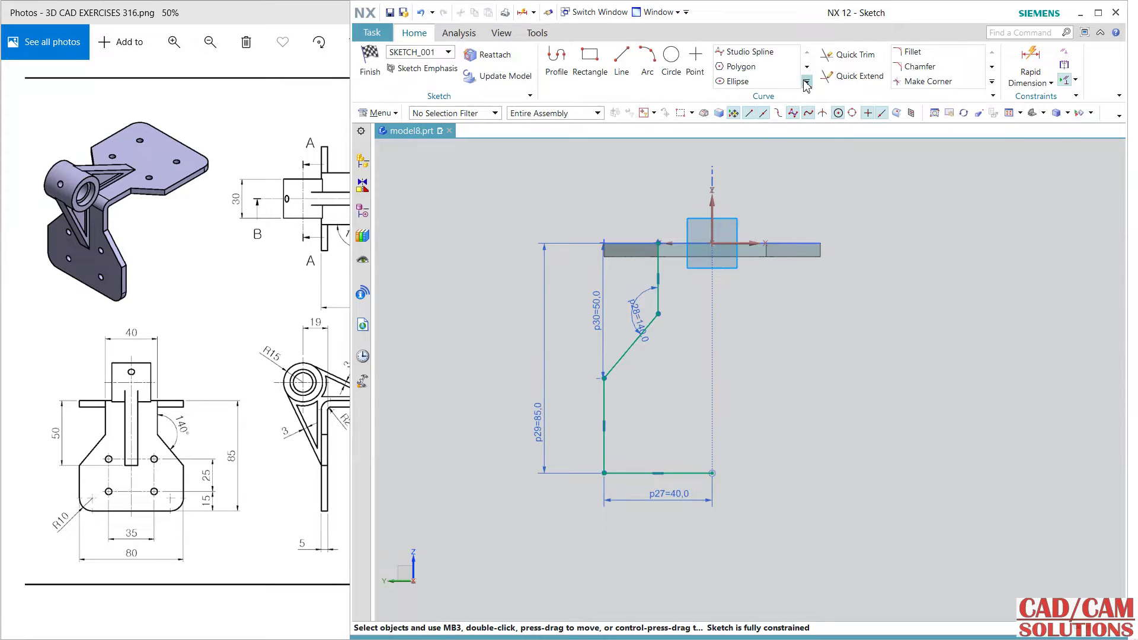
Fillet the bottom-left corner at radius 10 and draw two 5 mm circles inside the profile
left_click(910, 52)
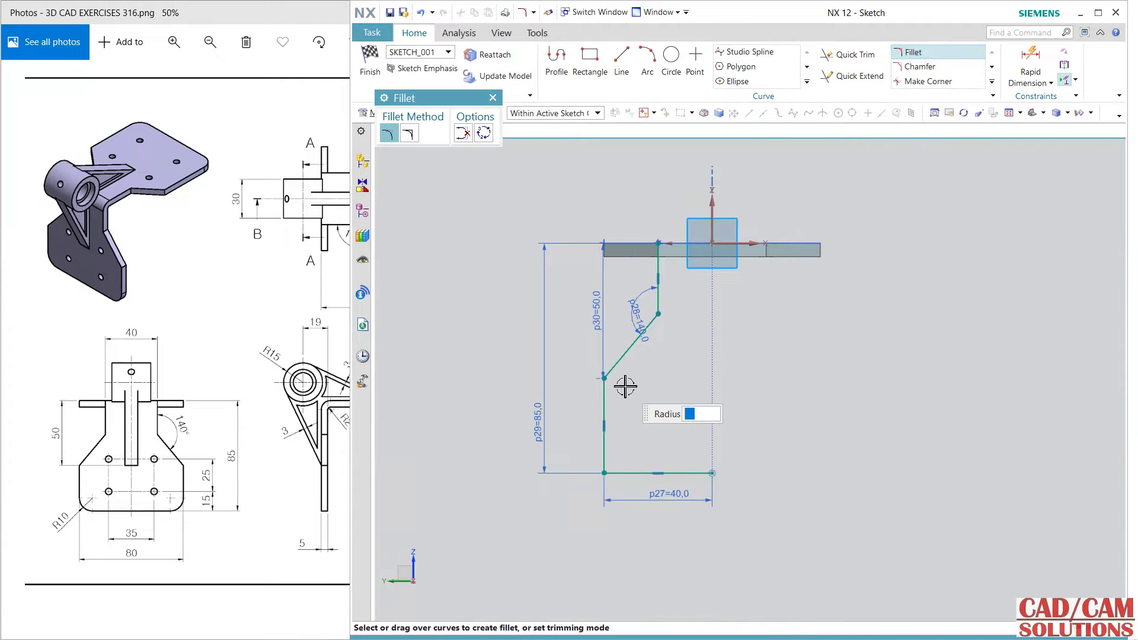
left_click(605, 474)
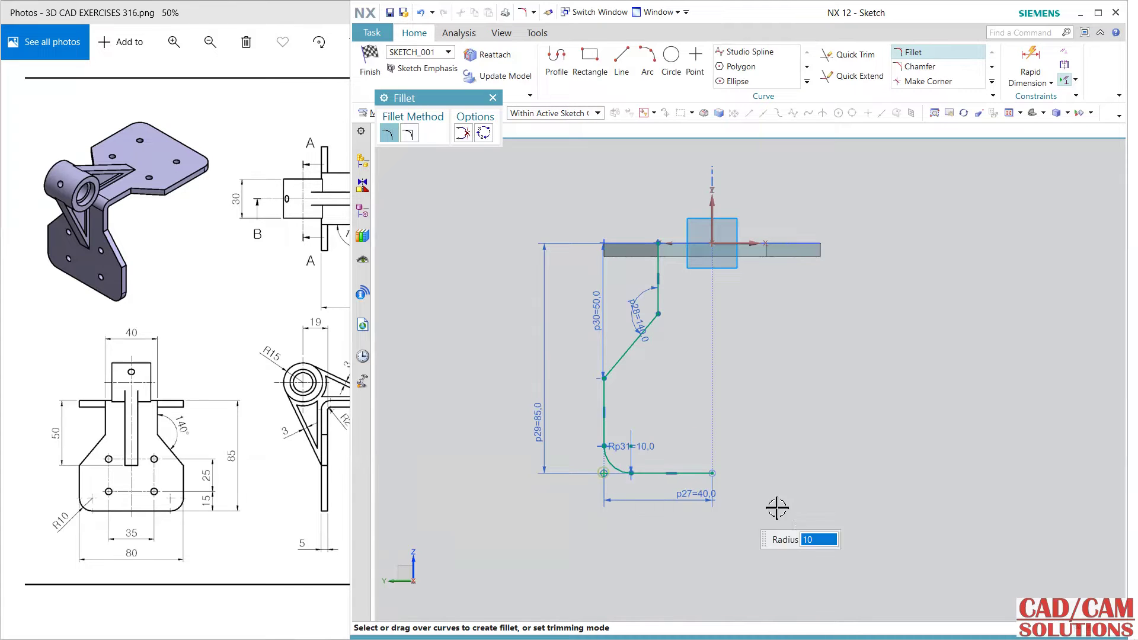
left_click(807, 81)
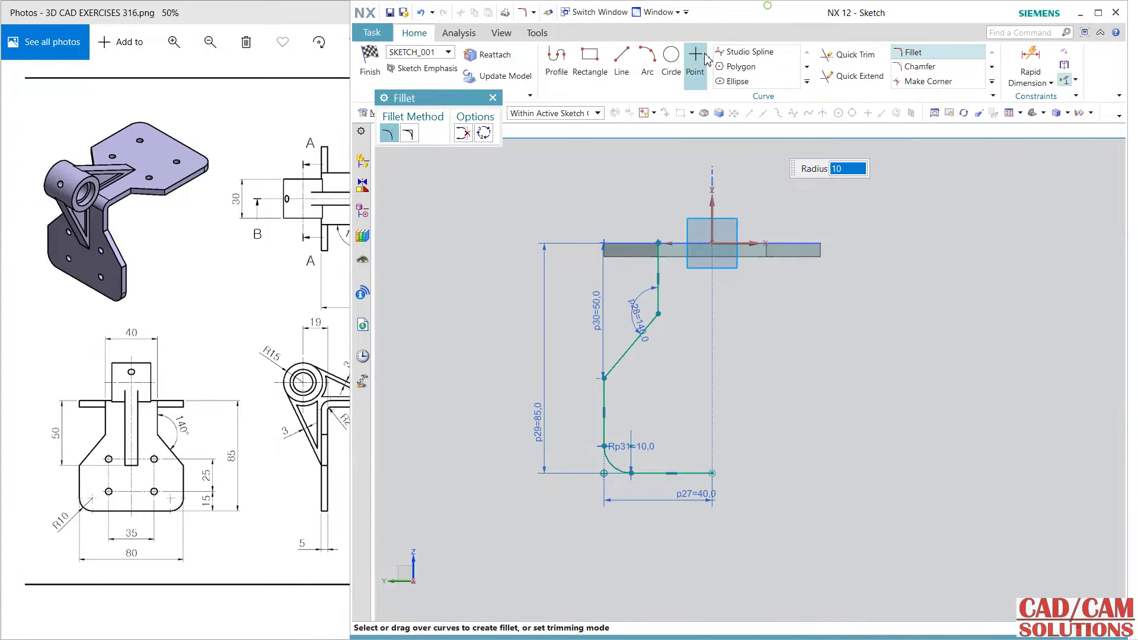
left_click(672, 60)
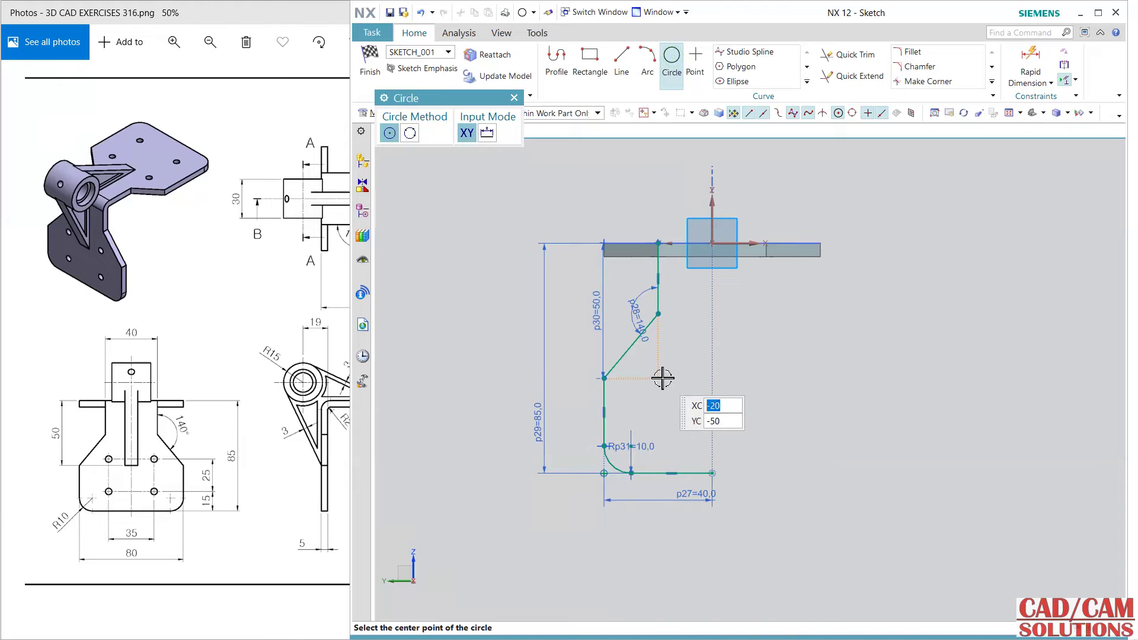
left_click(677, 362)
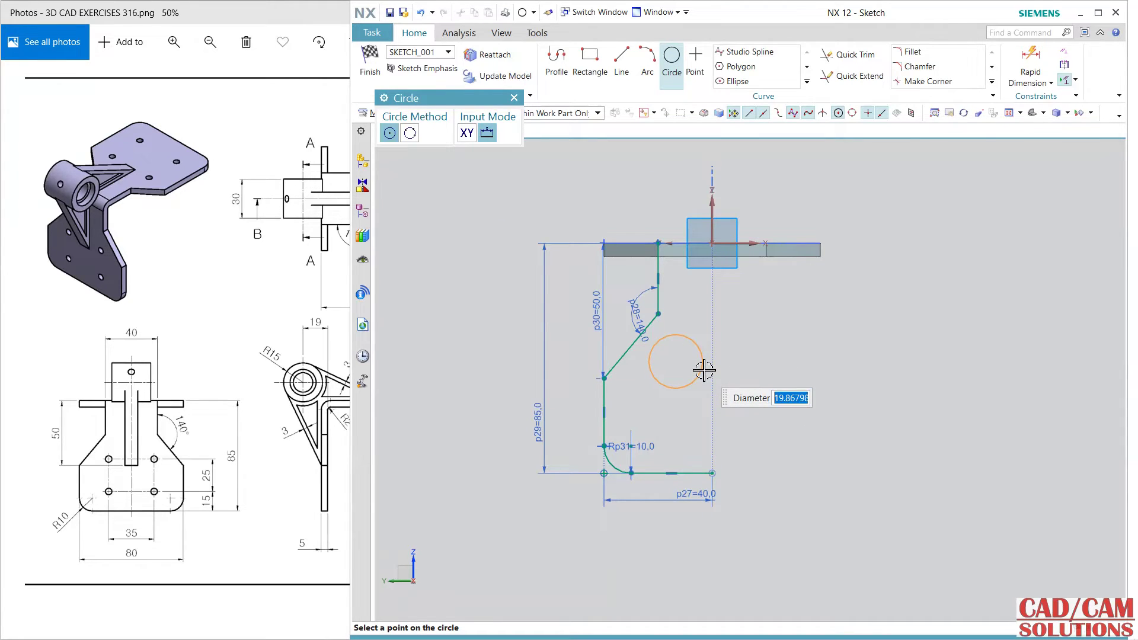
type("5")
key("Return")
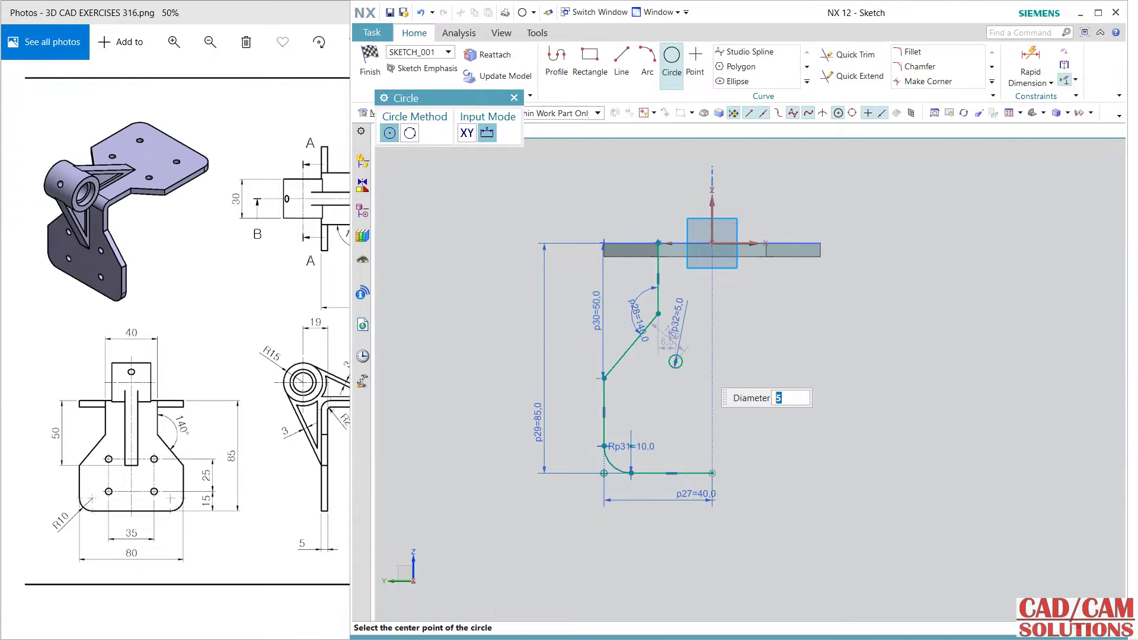
left_click(680, 424)
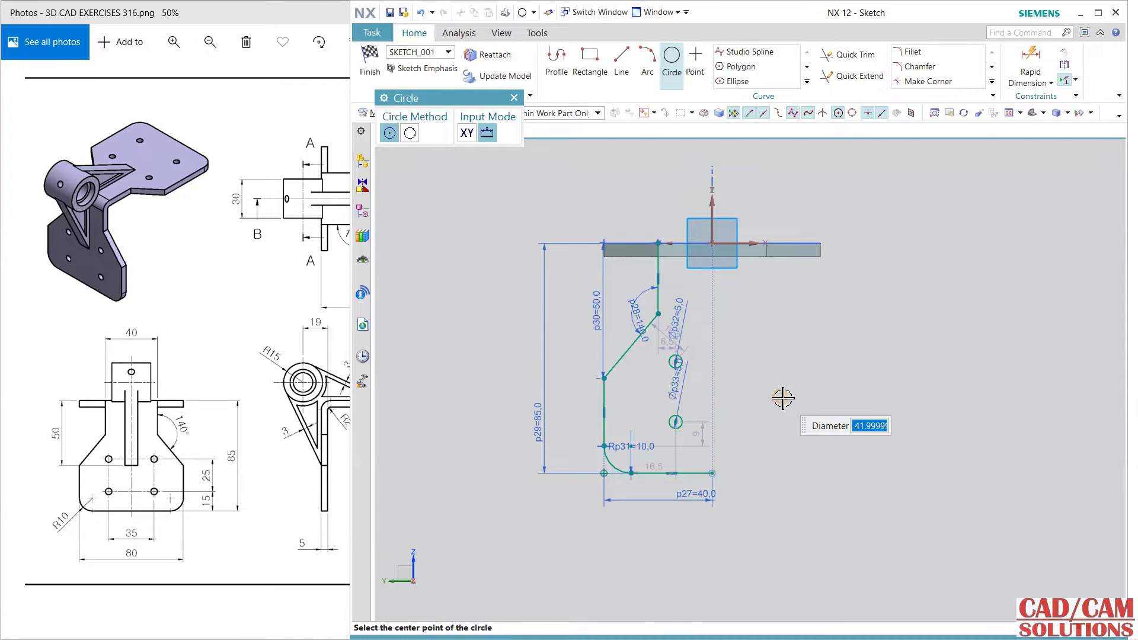
key("Escape")
Align the two small circles with a Vertical constraint
left_click(676, 362)
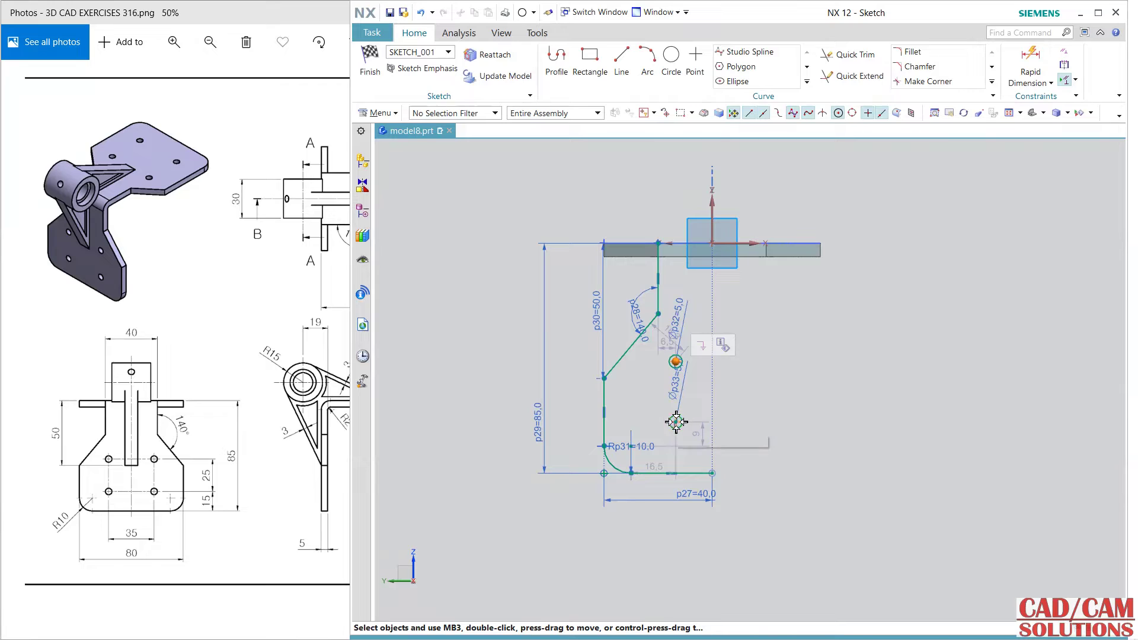
left_click(676, 422)
left_click(734, 401)
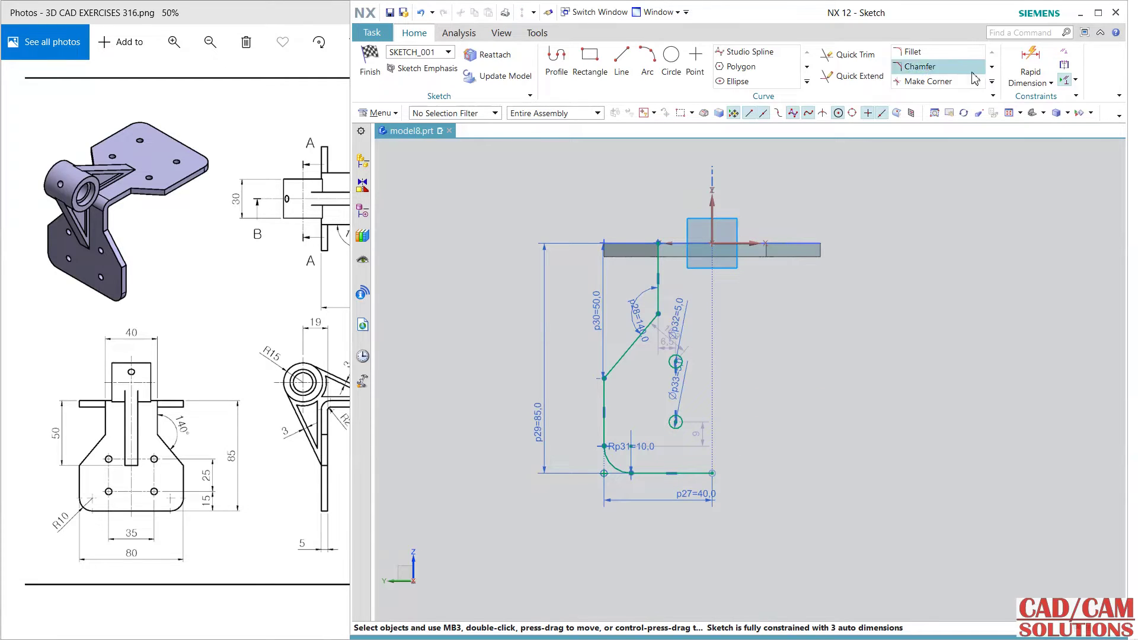
Dimension the lower circle's centre 17.5 from the vertical axis
left_click(1030, 64)
left_click(712, 206)
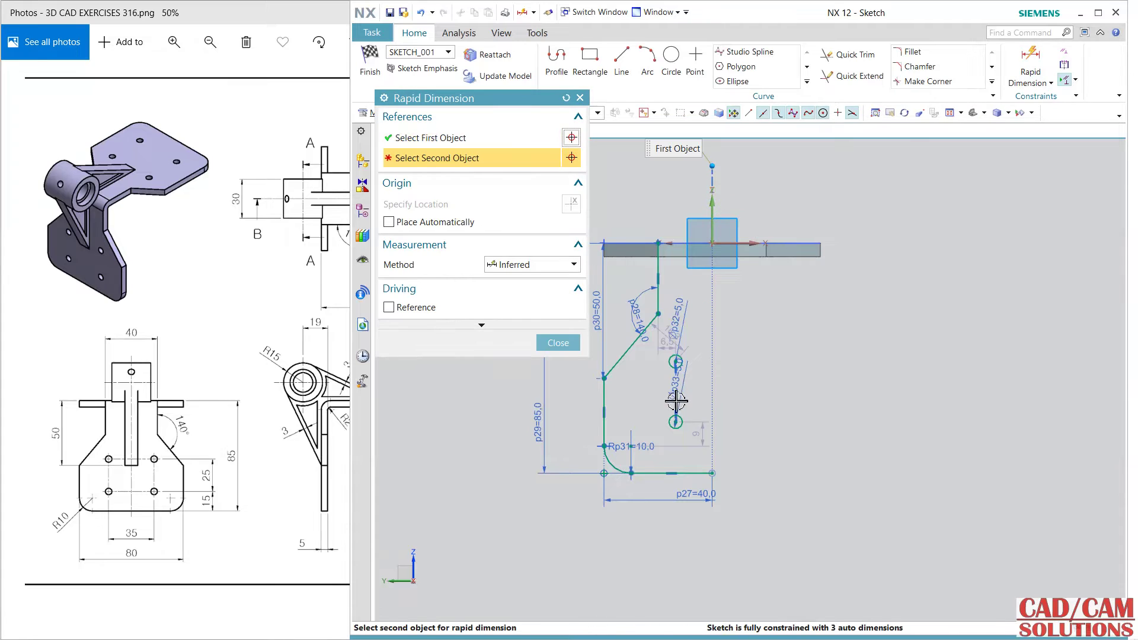
left_click(675, 422)
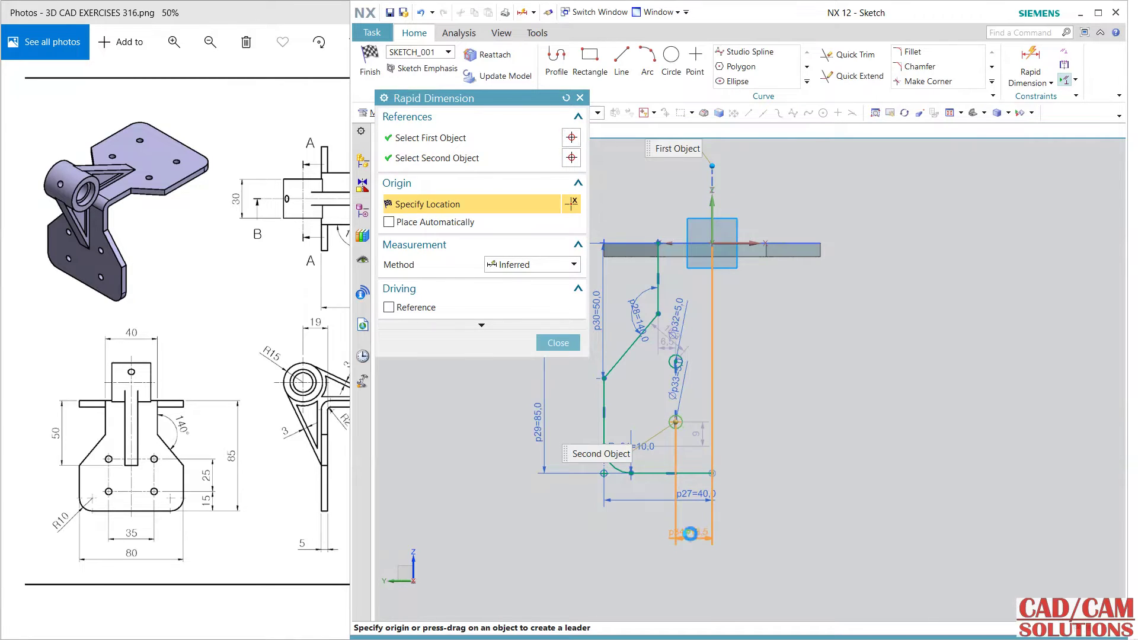
left_click(691, 533)
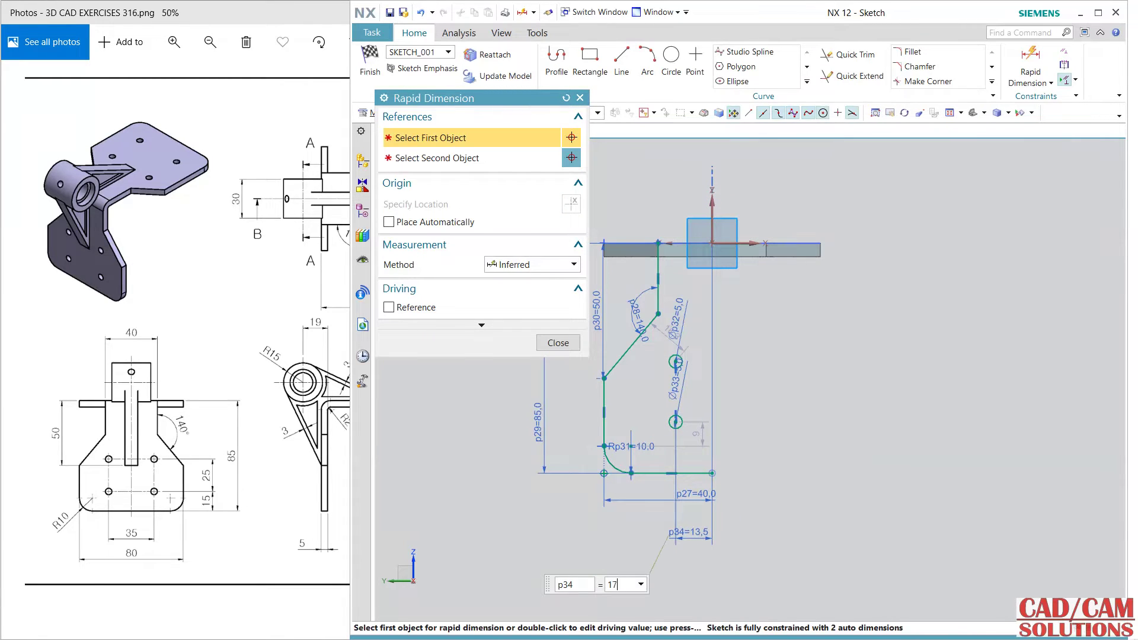
type("17.5")
key("Return")
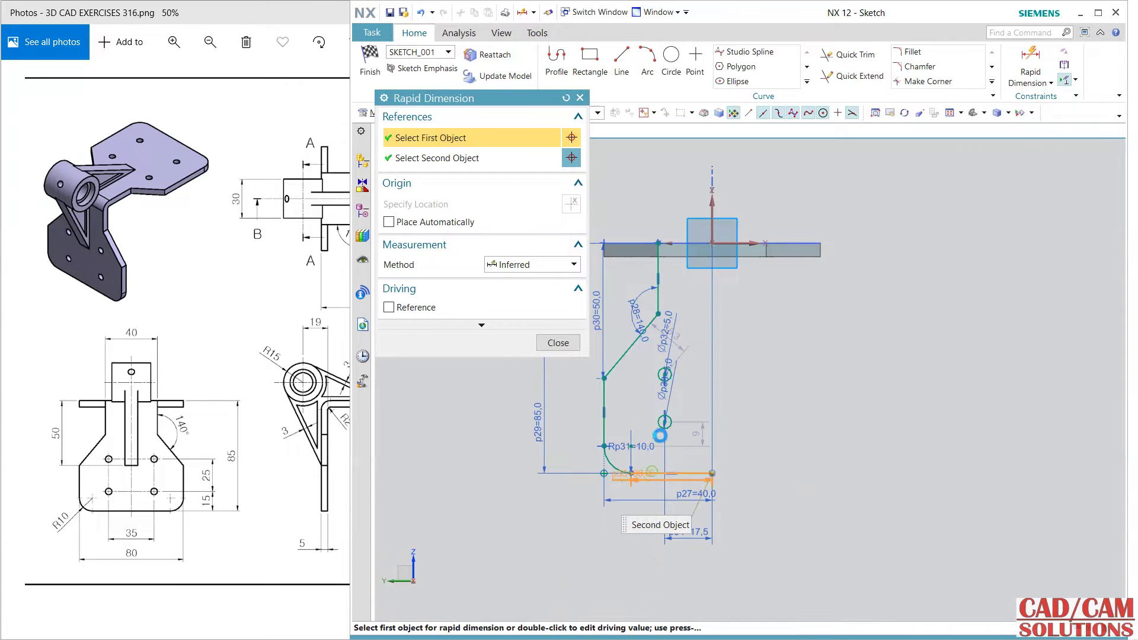
Place the lower circle 15 above the bottom line and space the circles 25 apart
left_click(652, 473)
left_click(665, 423)
left_click(579, 439)
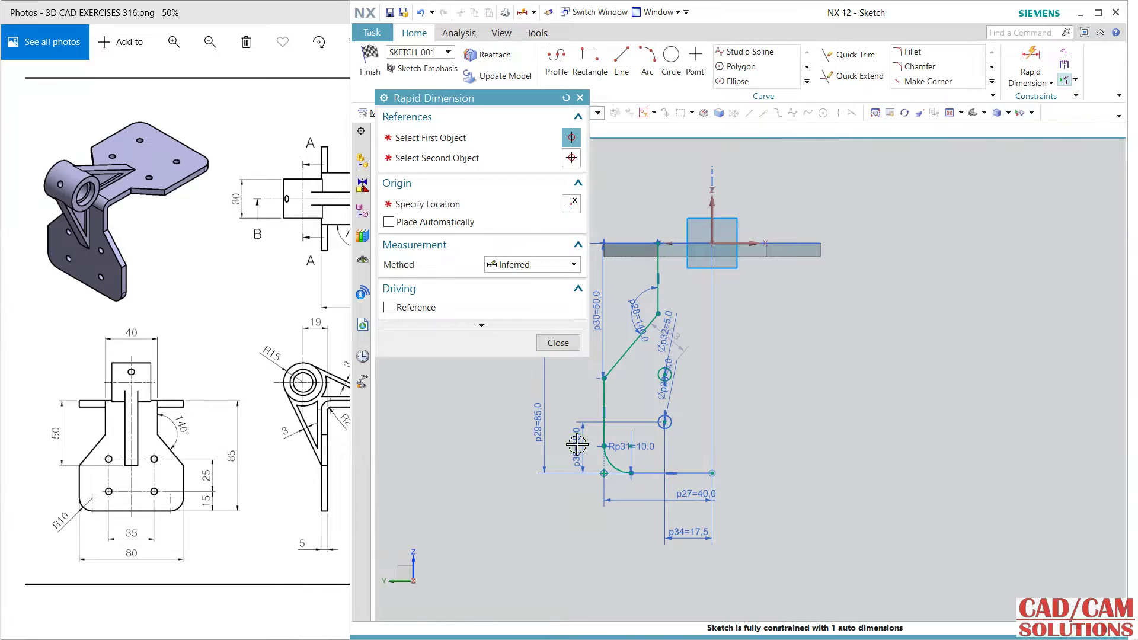
type("15")
key("Return")
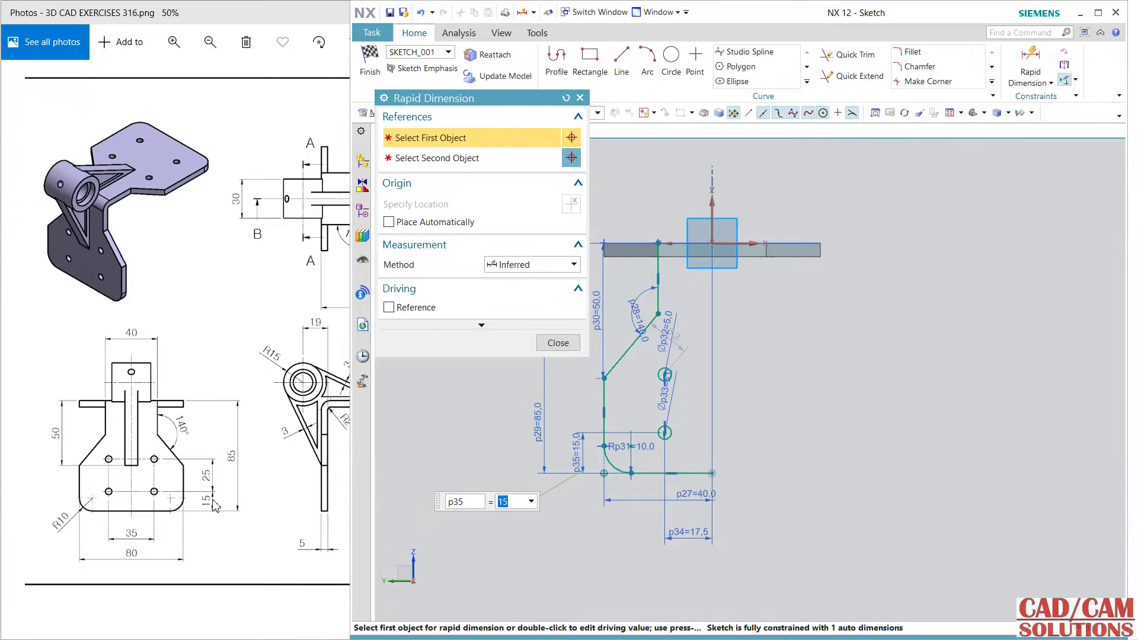
left_click(666, 430)
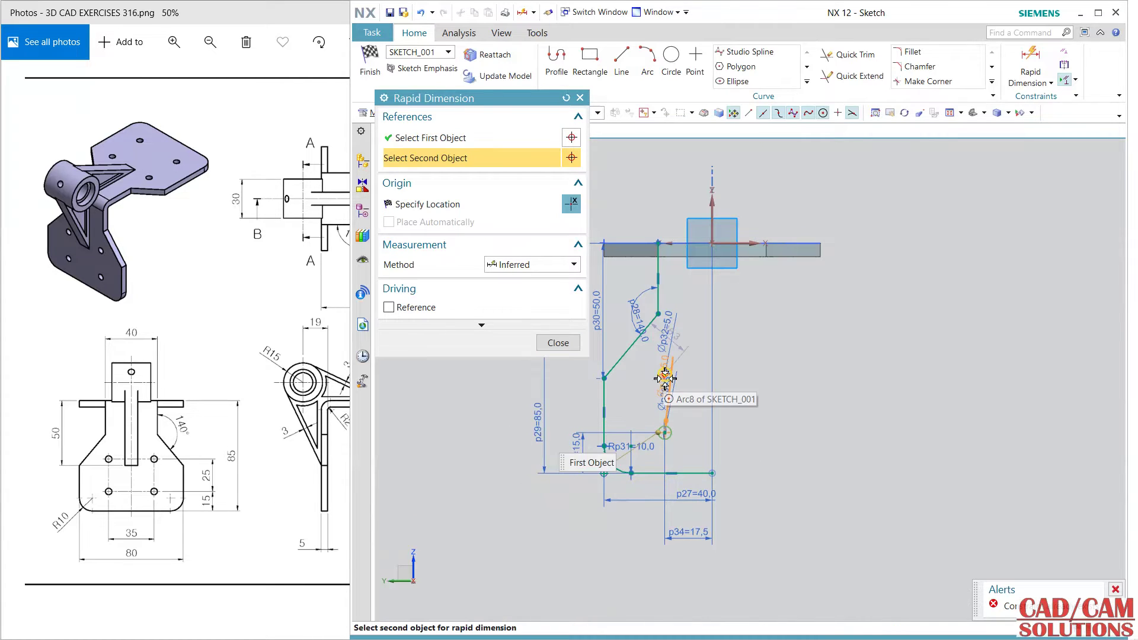
left_click(572, 401)
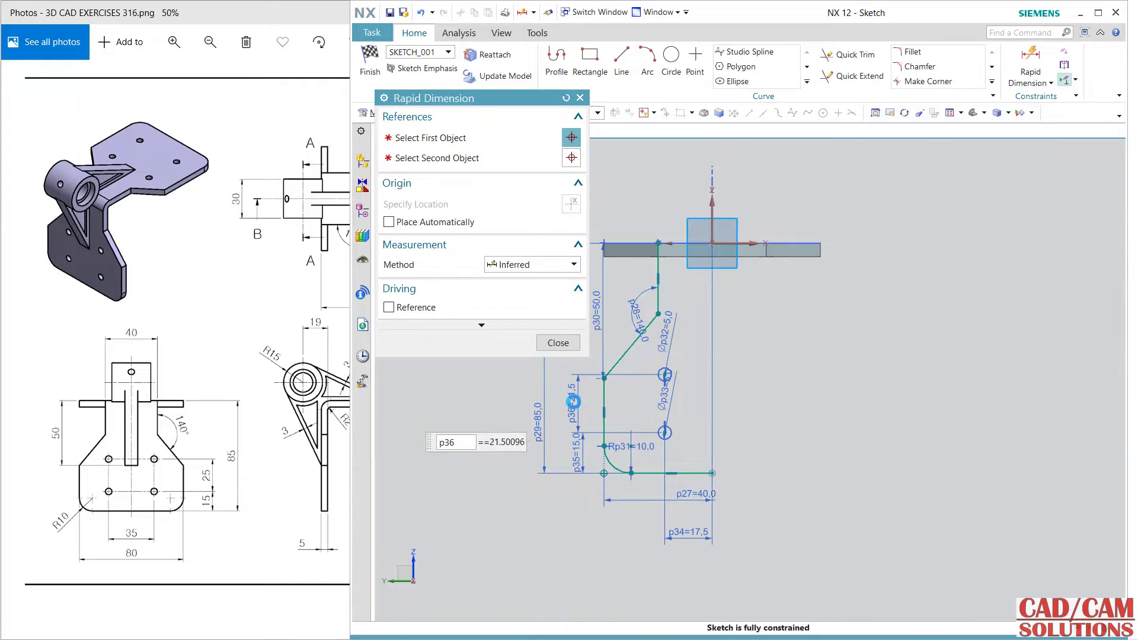
left_click(557, 344)
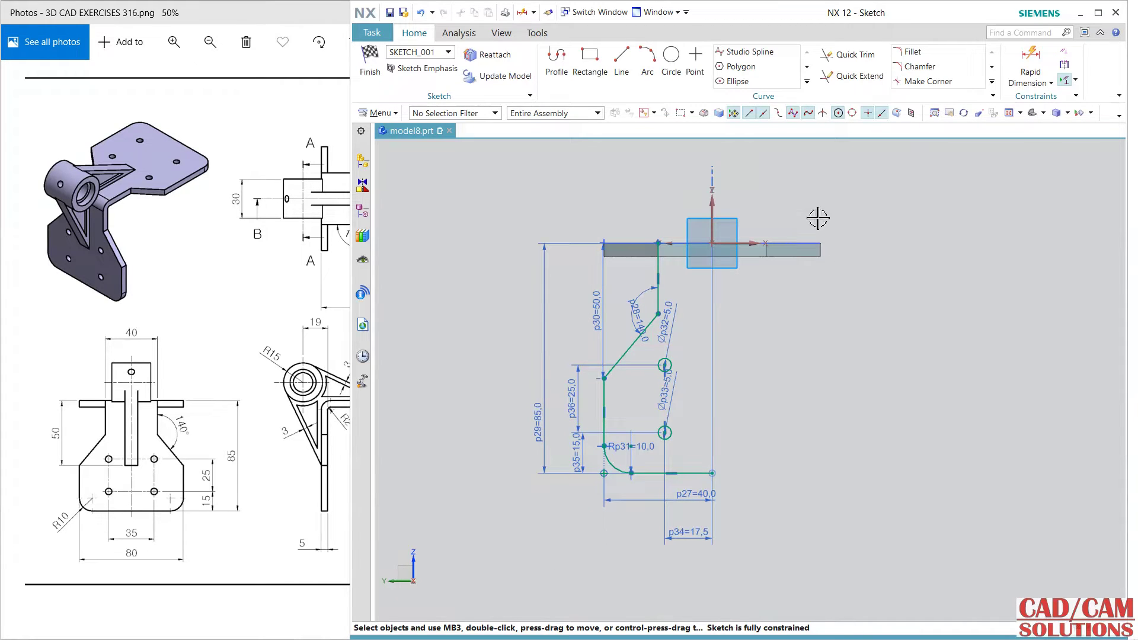
Draw a line from the profile's top end to the sketch origin
left_click(622, 59)
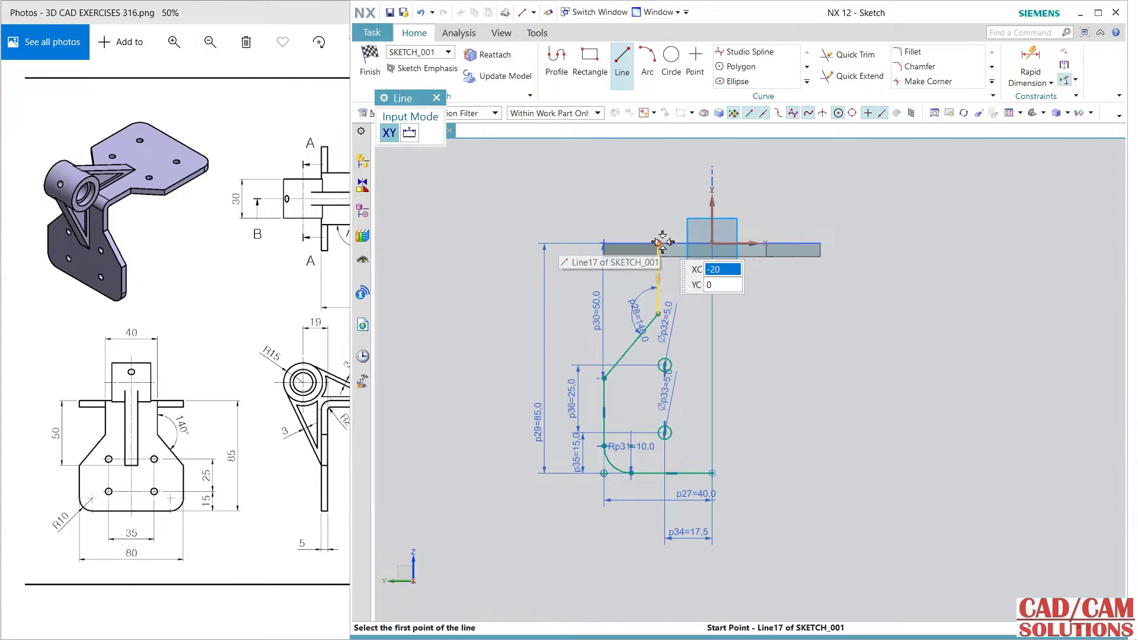
left_click(659, 243)
left_click(712, 243)
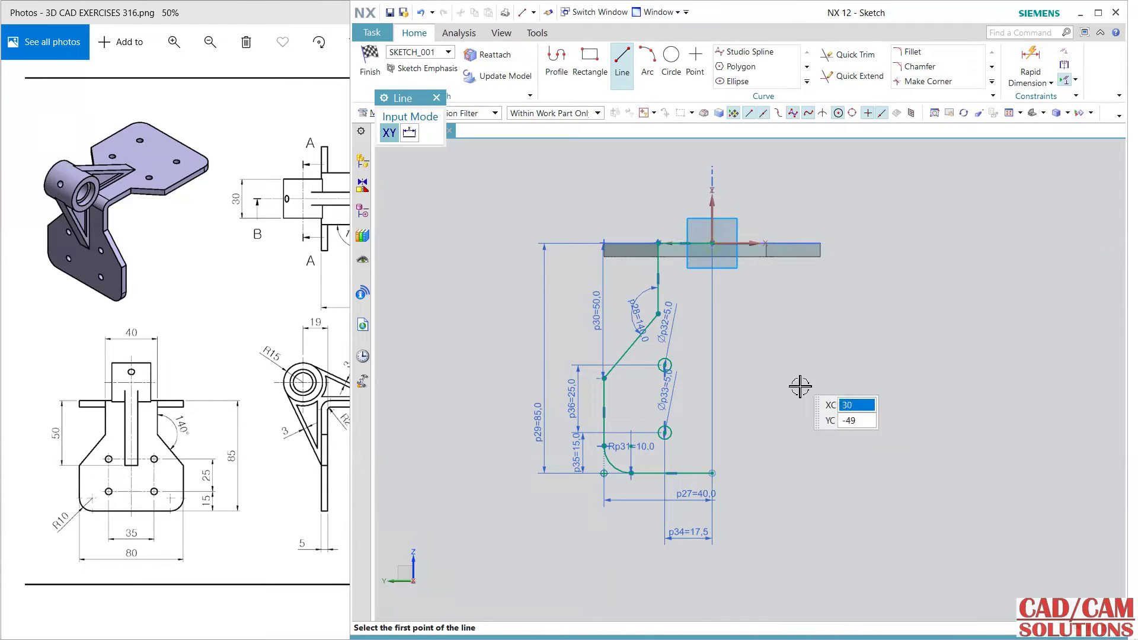
key("Escape")
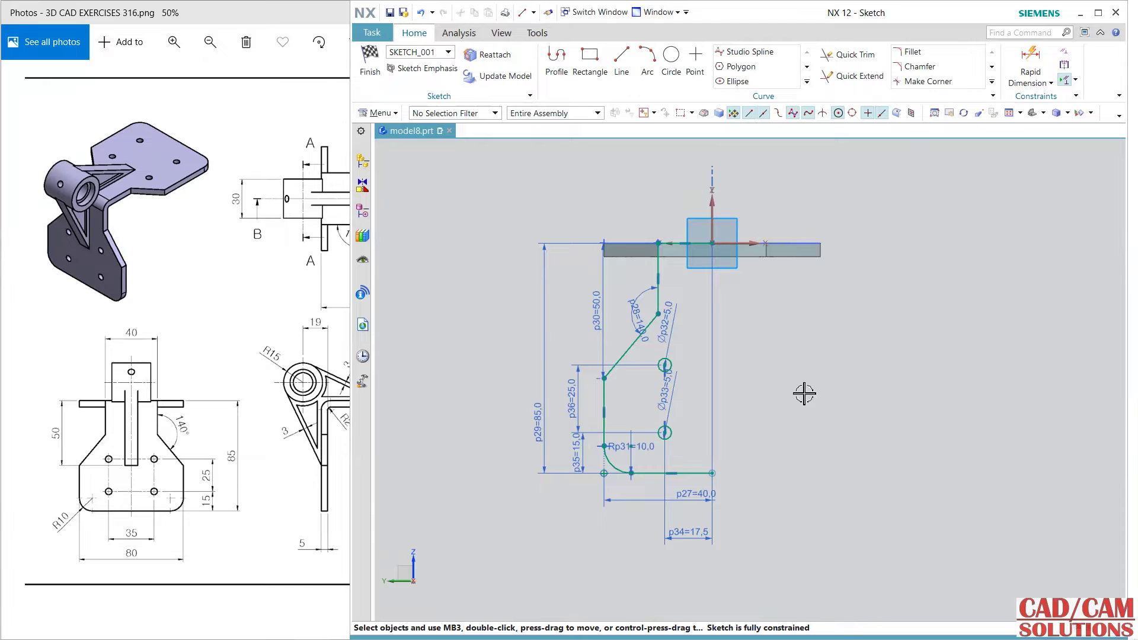
Mirror the profile and both circles across the vertical axis, then finish the sketch
left_click(808, 81)
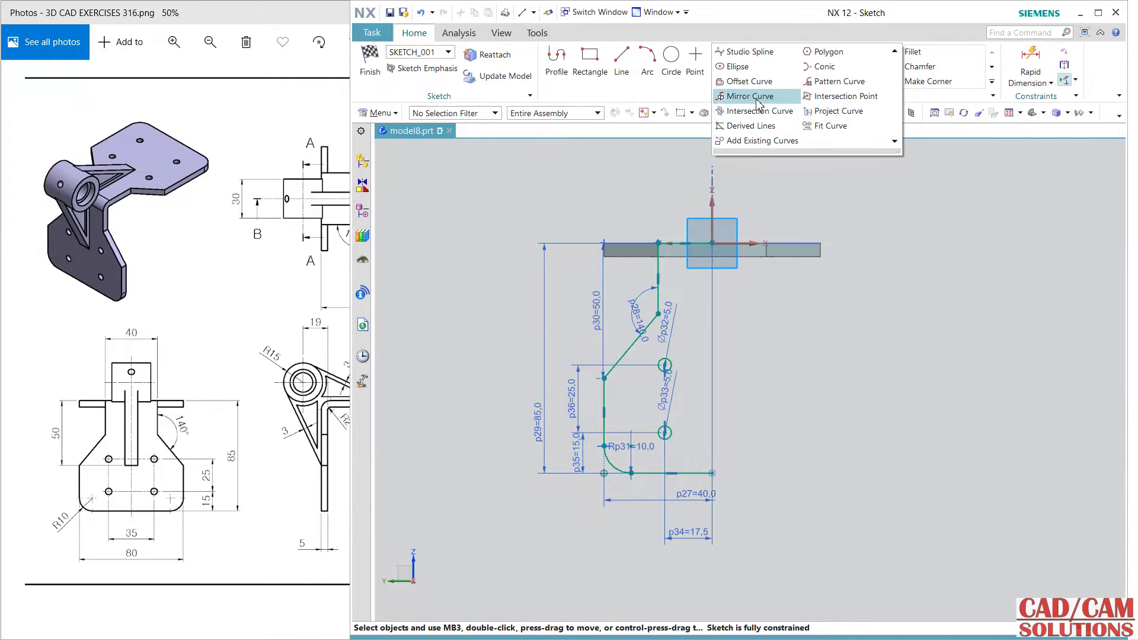
left_click(811, 94)
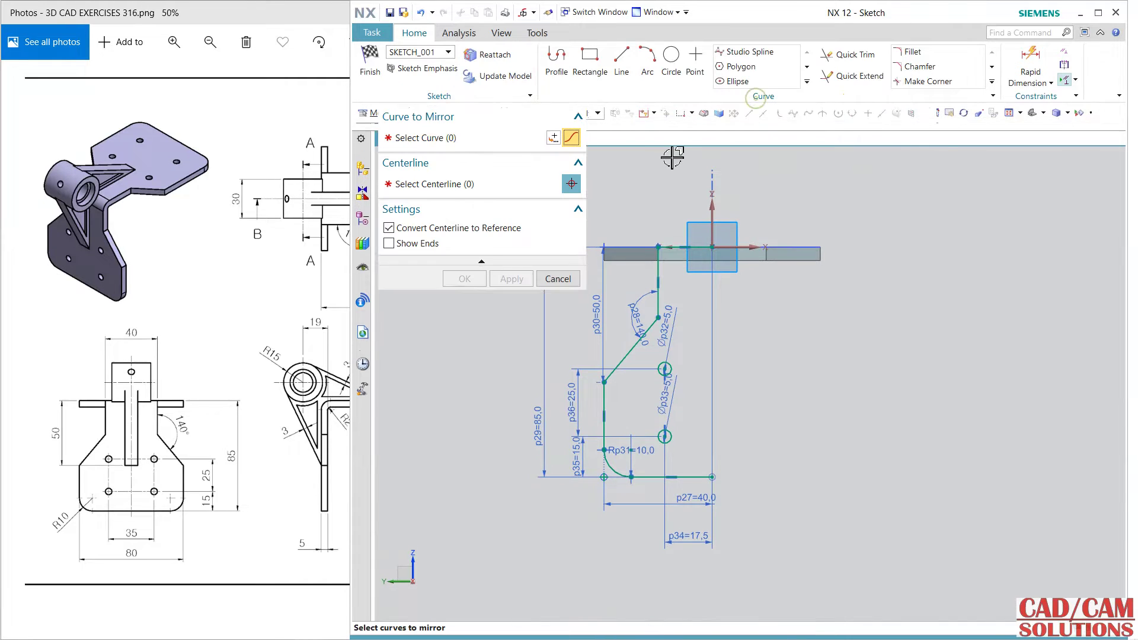
left_click(659, 282)
left_click(669, 371)
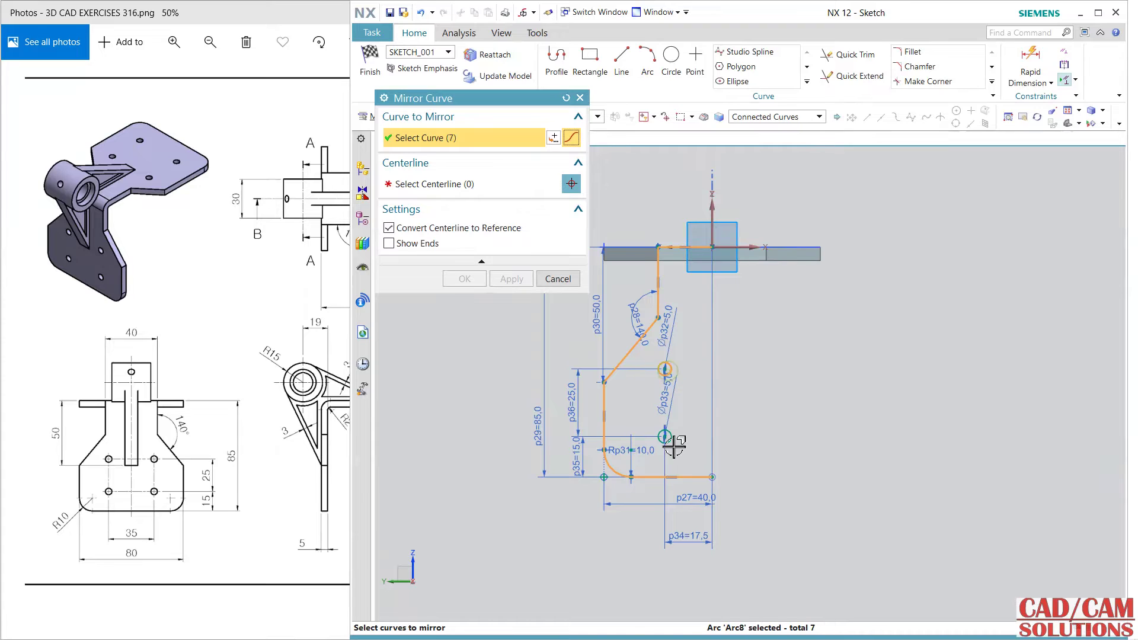
left_click(668, 440)
left_click(462, 184)
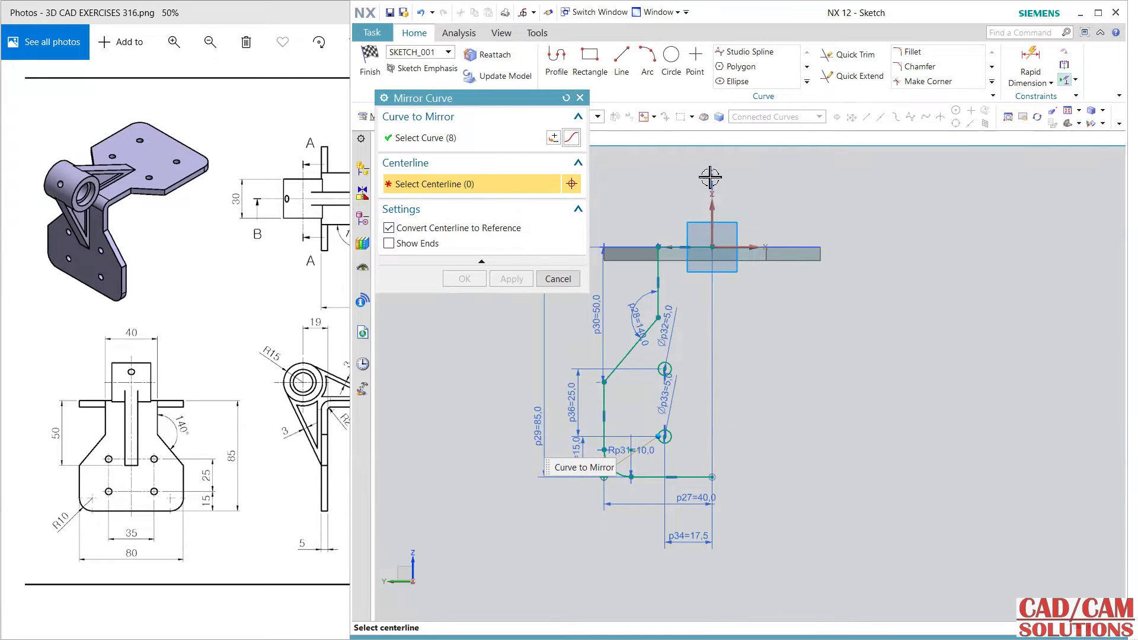
left_click(712, 212)
left_click(465, 278)
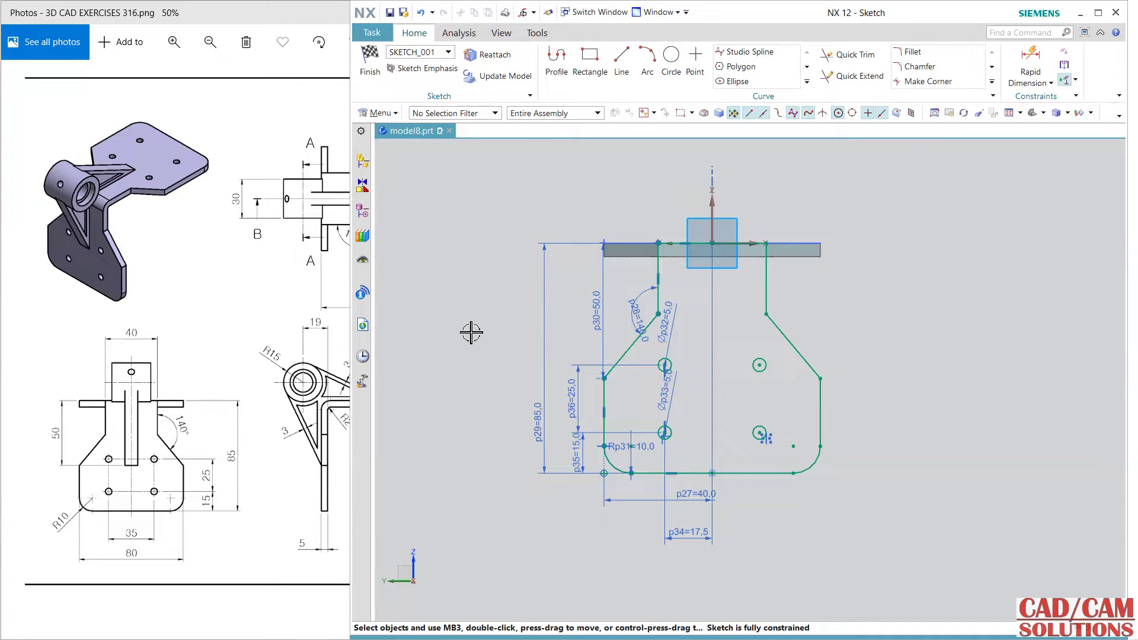
left_click(370, 65)
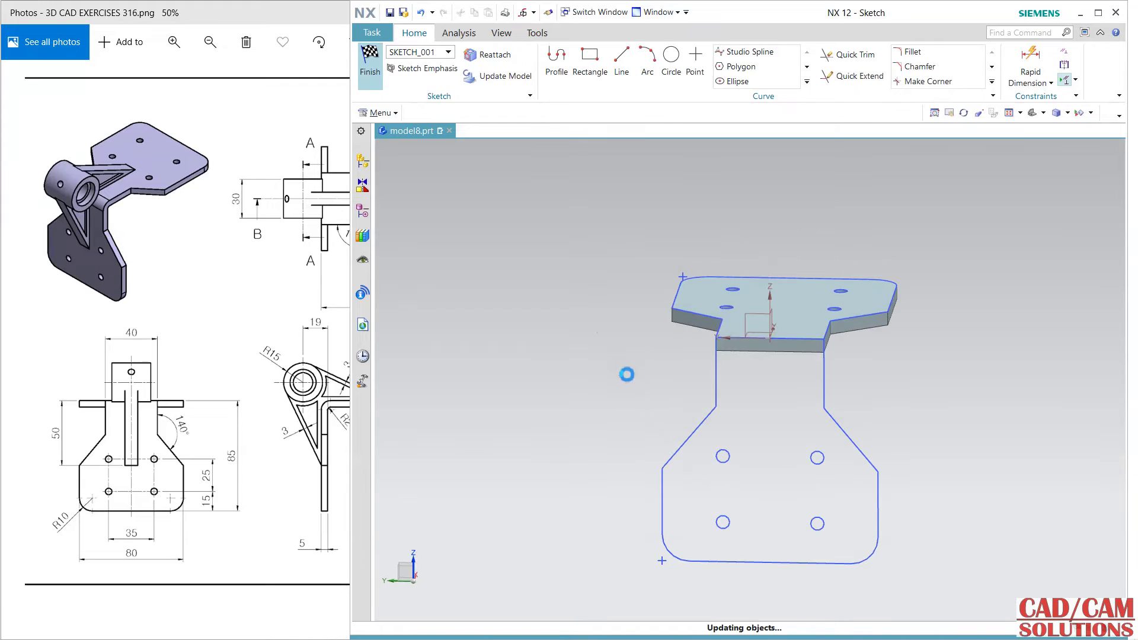
Extrude the plate outline with its four holes 5 mm, flipped, united with the flange
middle_click_drag(878, 388, 806, 392)
left_click(446, 68)
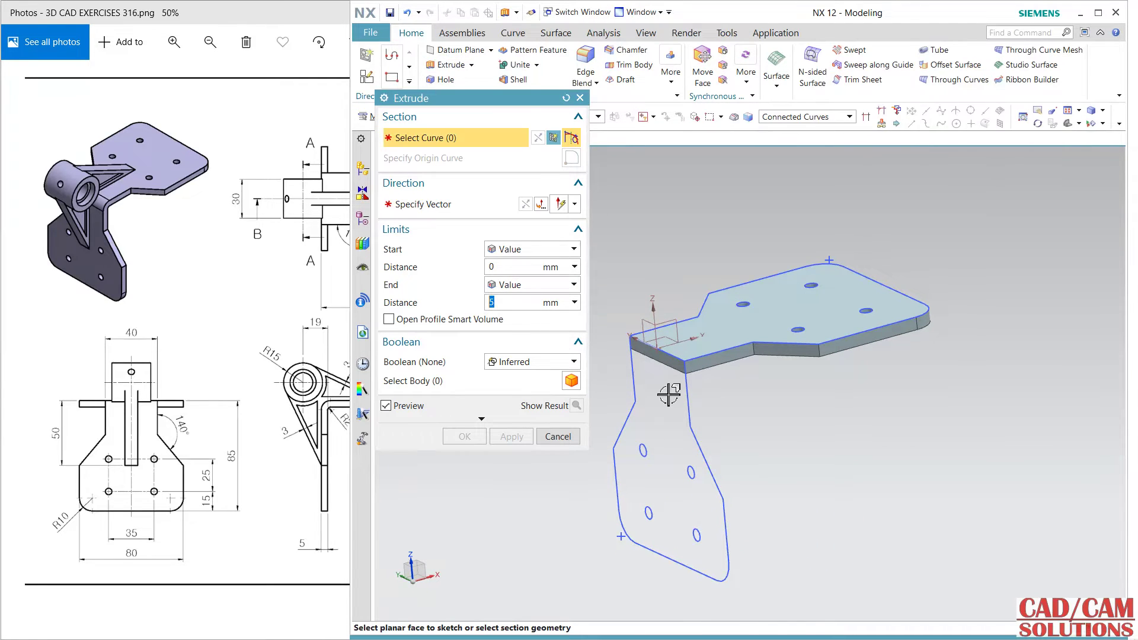
left_click(652, 455)
left_click(691, 472)
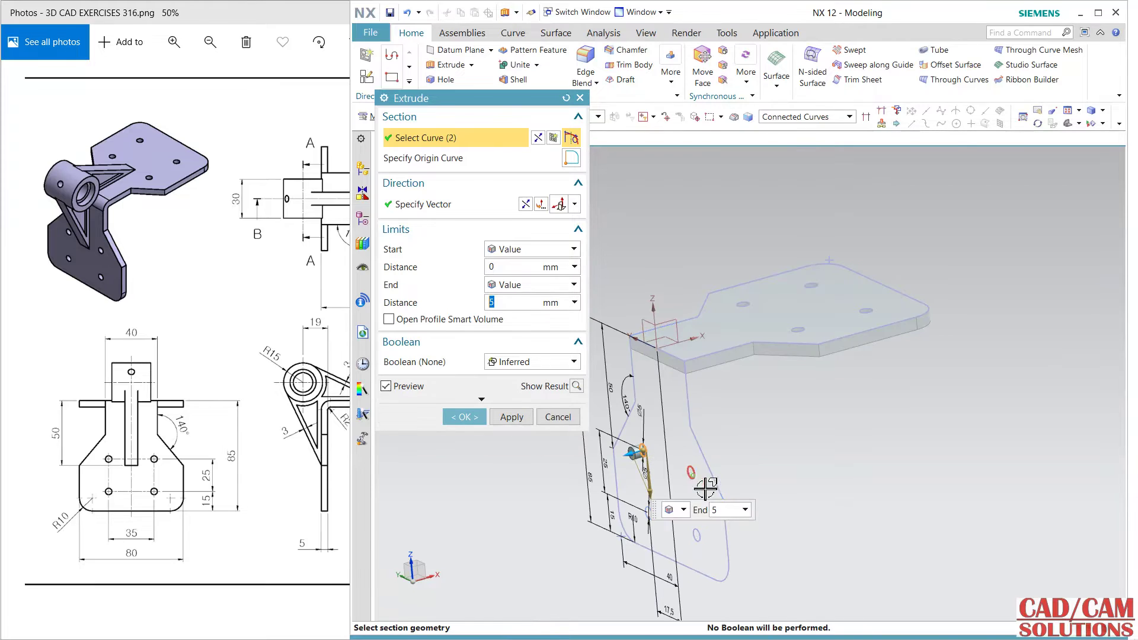
left_click(696, 535)
left_click(649, 515)
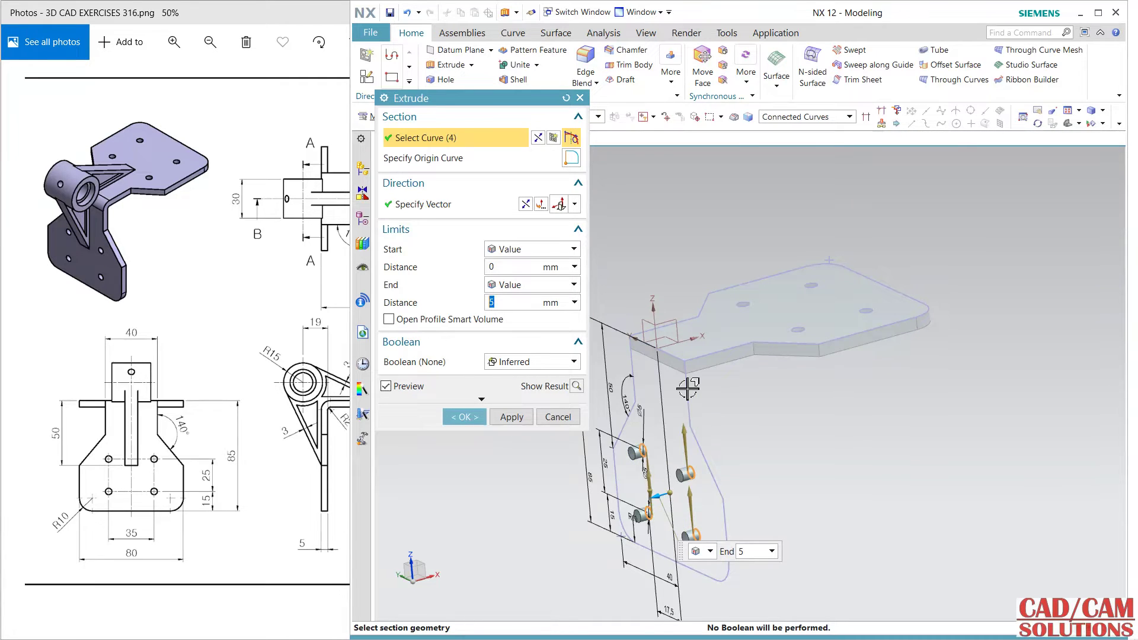
left_click(686, 389)
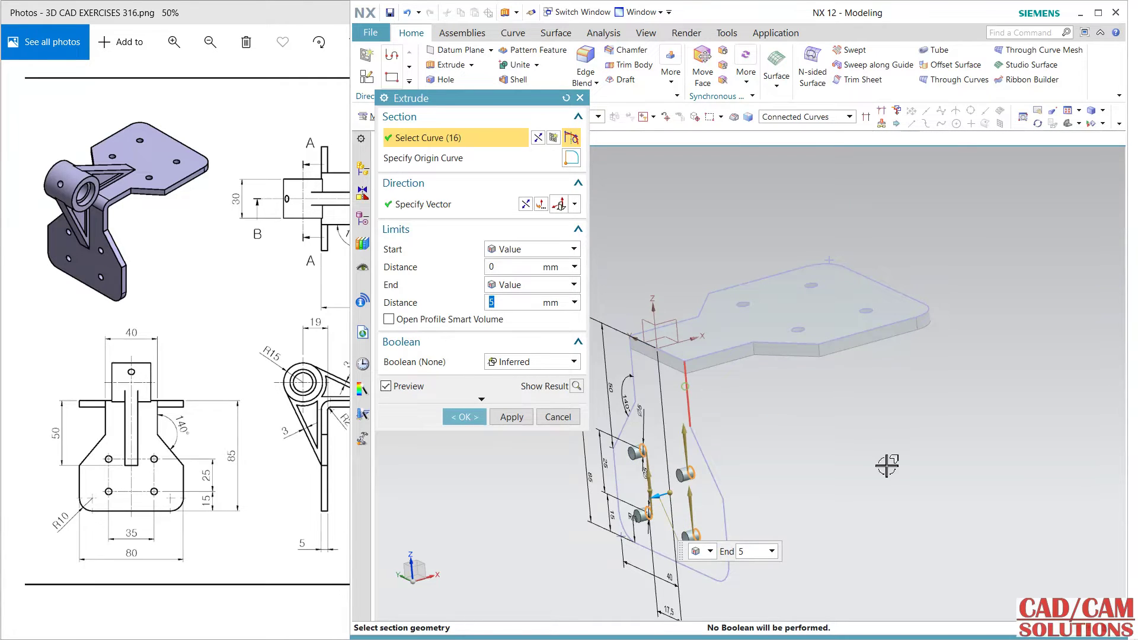
left_click(541, 203)
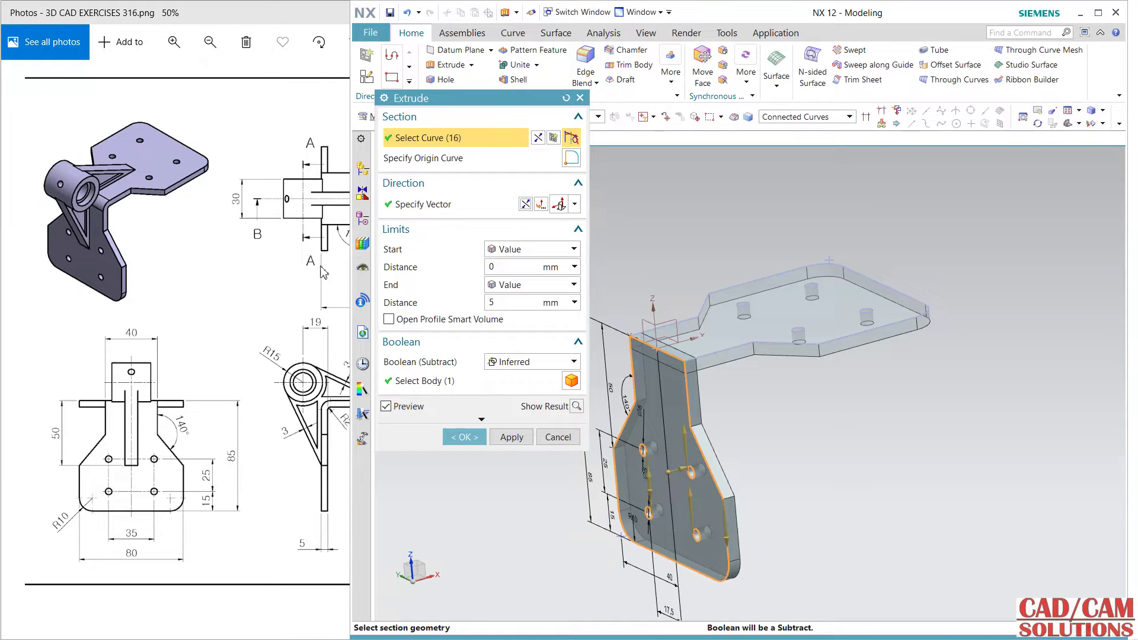
left_click(513, 362)
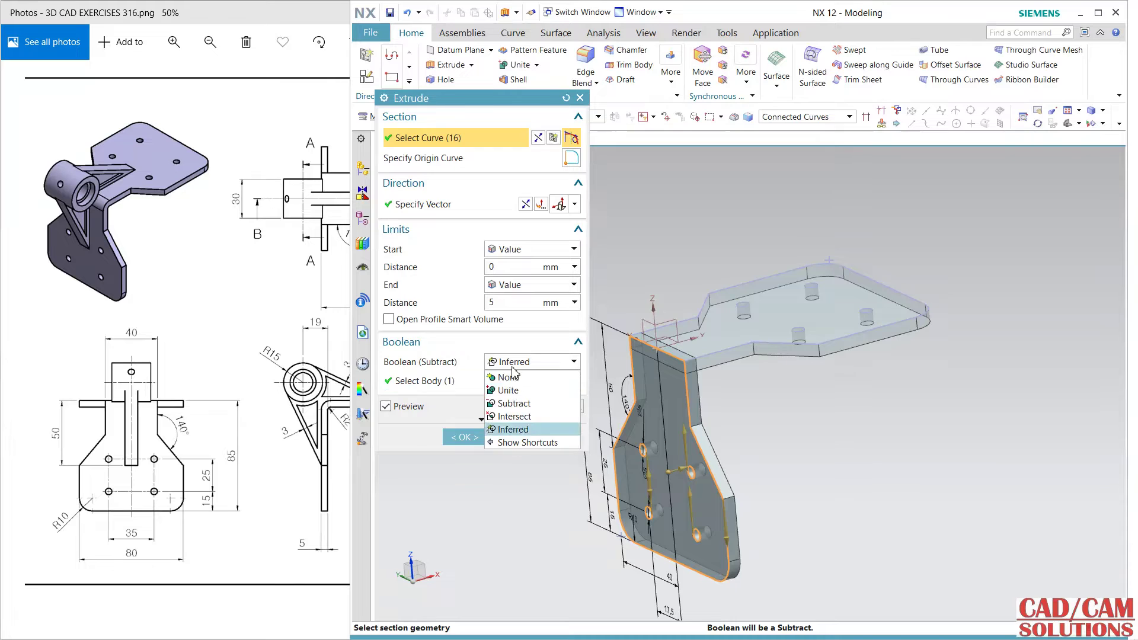
left_click(508, 390)
left_click(478, 439)
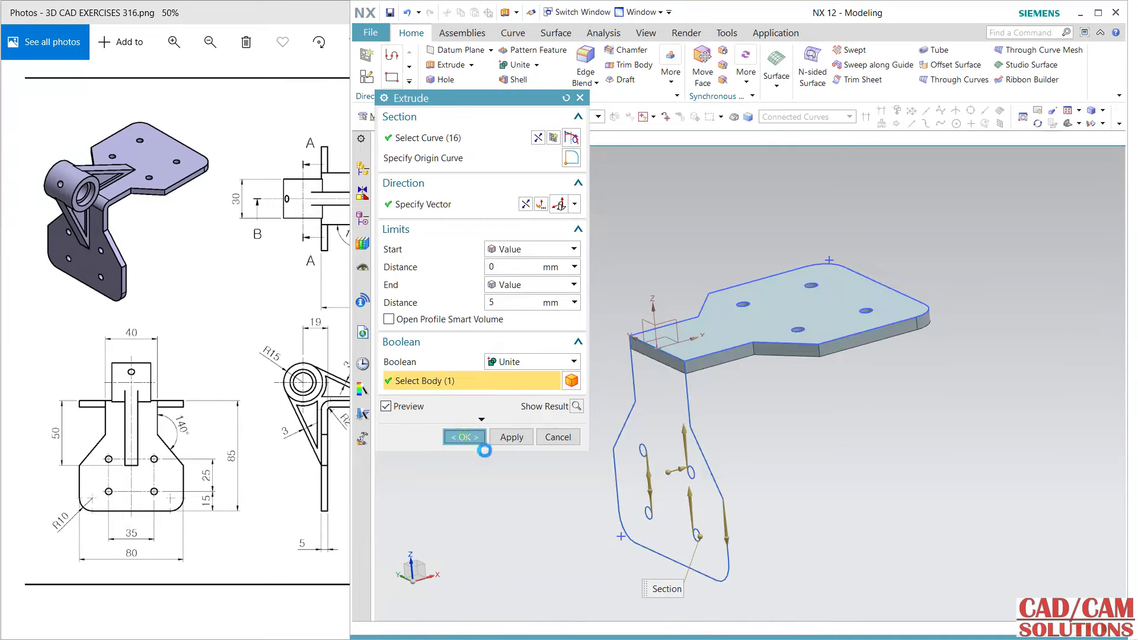
Orbit the bracket to inspect the new plate and compare with the reference drawing
mouse_move(838, 478)
middle_mouse_down()
mouse_move(765, 478)
mouse_move(822, 504)
mouse_move(848, 475)
mouse_move(830, 480)
mouse_move(795, 297)
middle_mouse_up()
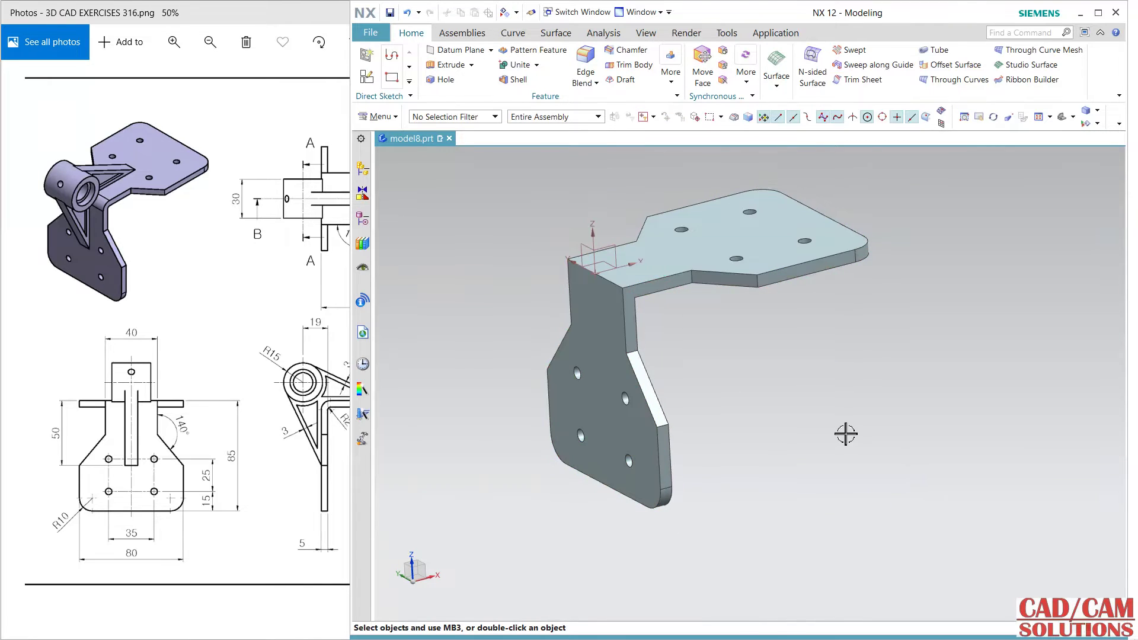
middle_click_drag(846, 433, 830, 436)
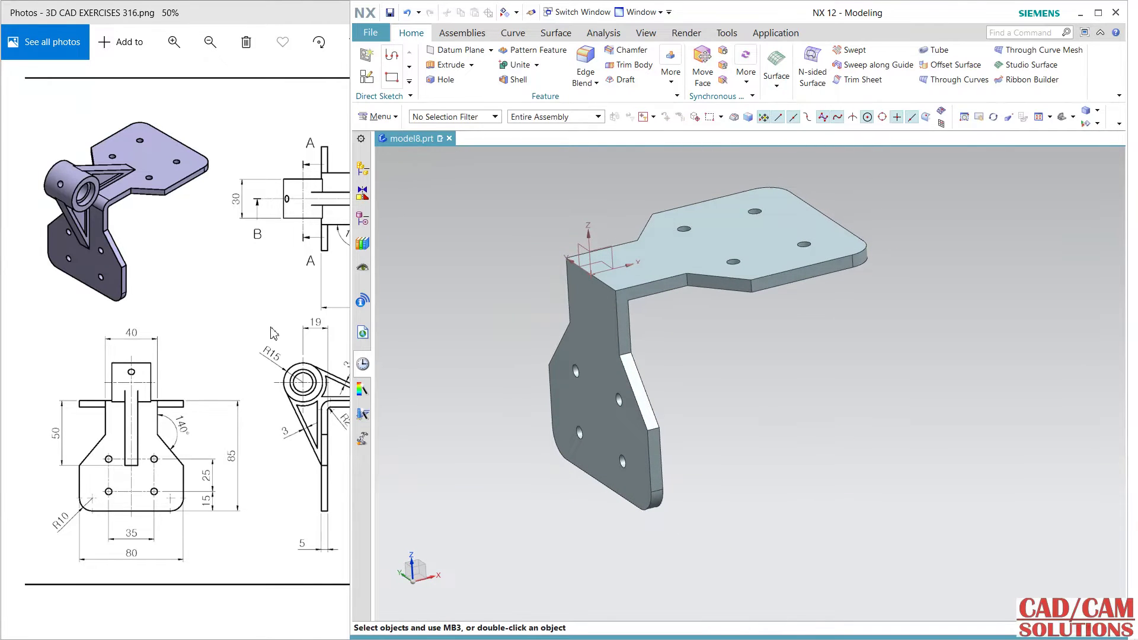
mouse_move(273, 333)
left_mouse_down()
mouse_move(165, 330)
mouse_move(88, 307)
left_mouse_up()
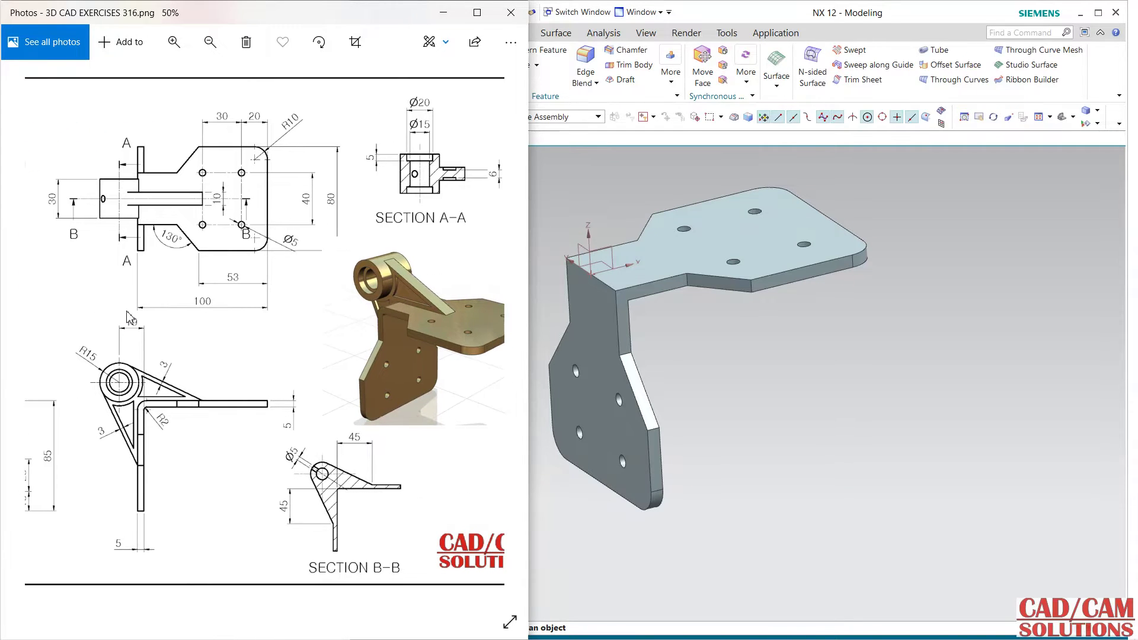
left_click_drag(255, 347, 237, 347)
left_click(903, 441)
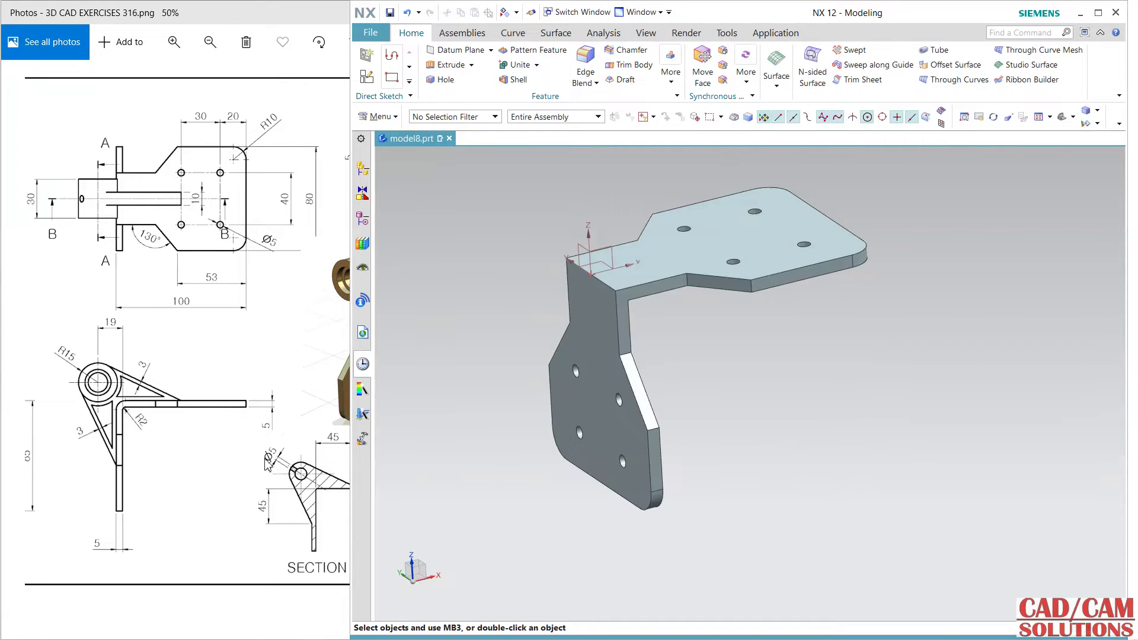
Blend the first bend edge with a 2 mm radius
left_click(585, 70)
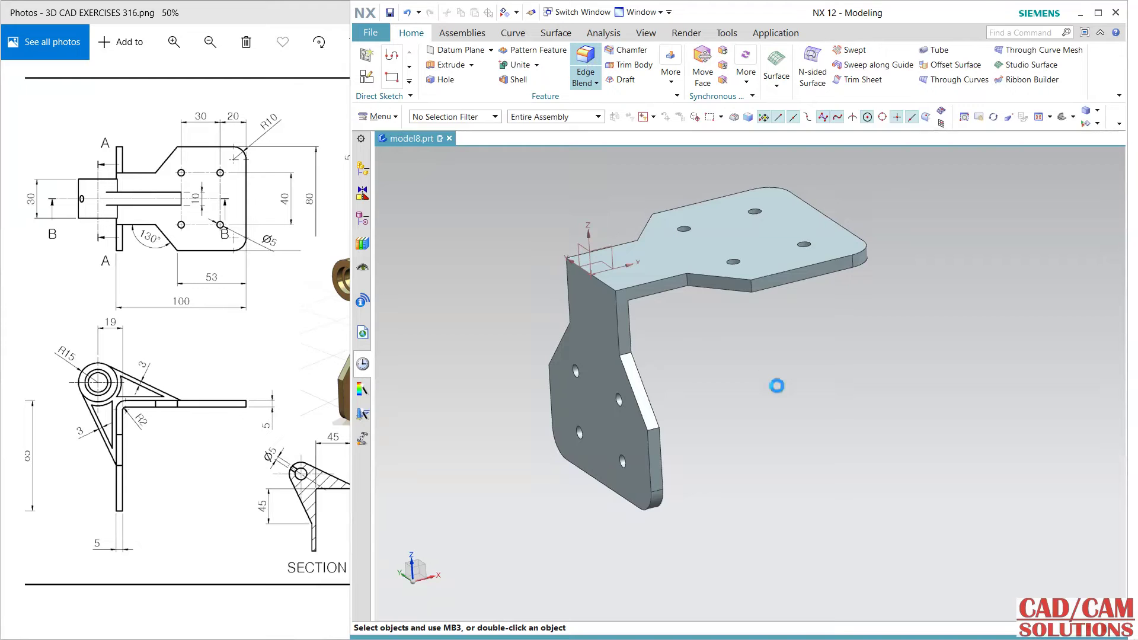
middle_click_drag(767, 393, 737, 338)
left_click(614, 305)
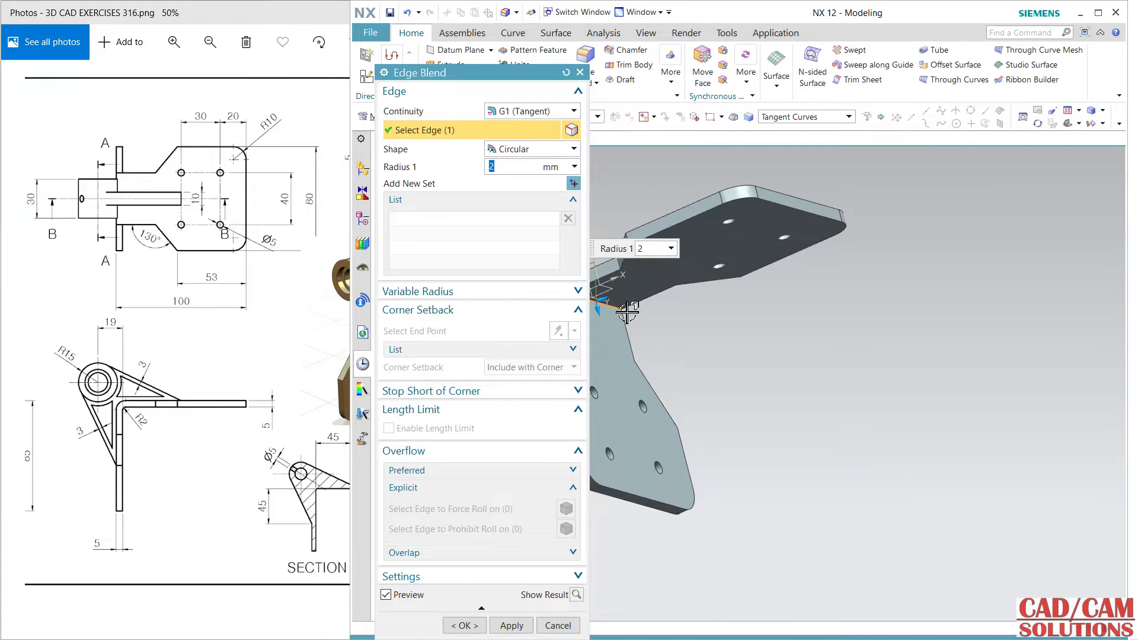
left_click(524, 627)
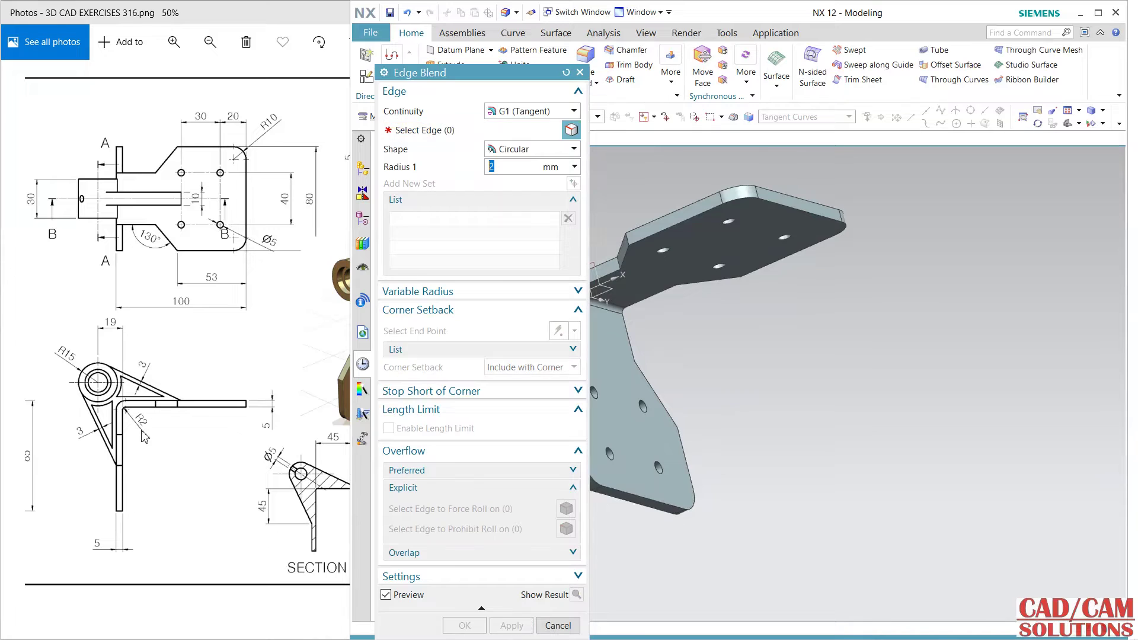
Blend the other bend edge with a 7 mm radius
middle_click_drag(800, 374, 729, 302)
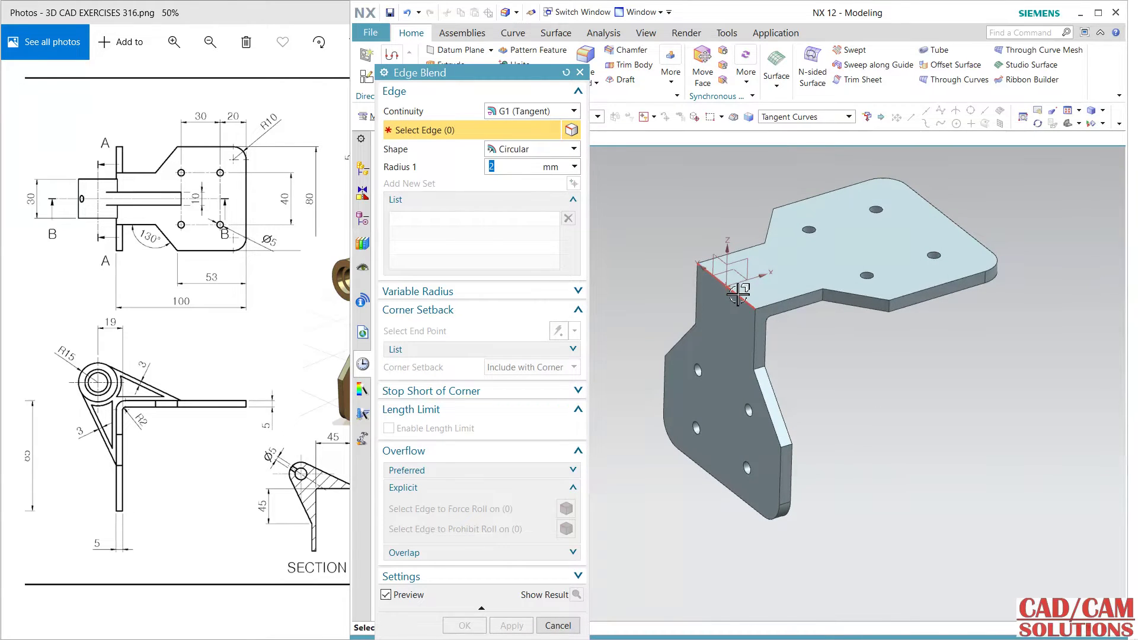
left_click(738, 295)
type("7")
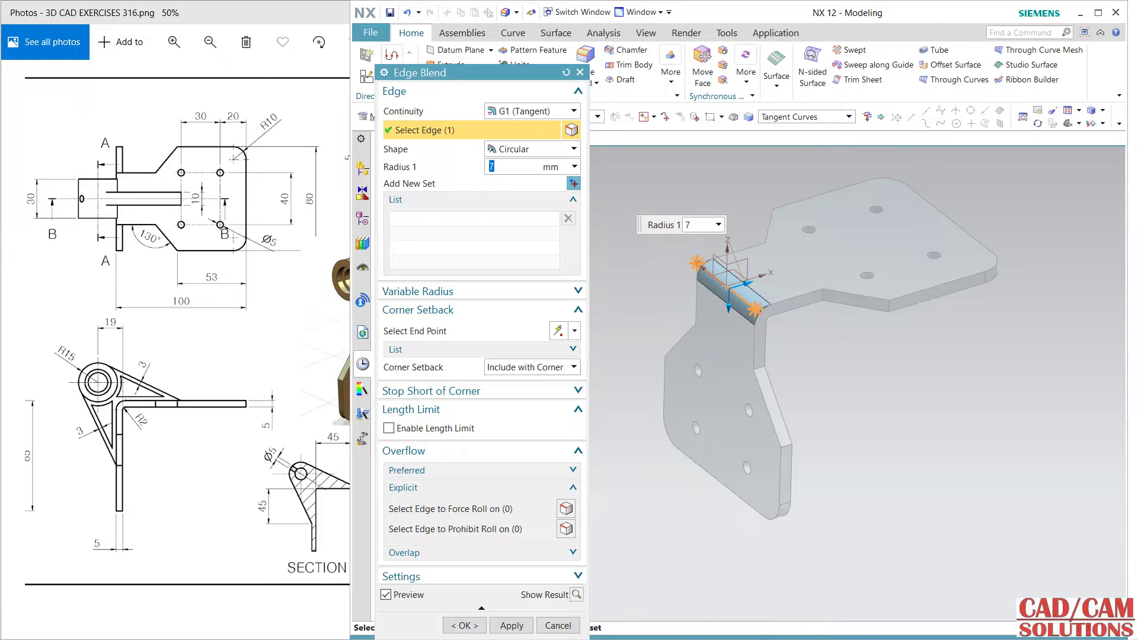
left_click(464, 626)
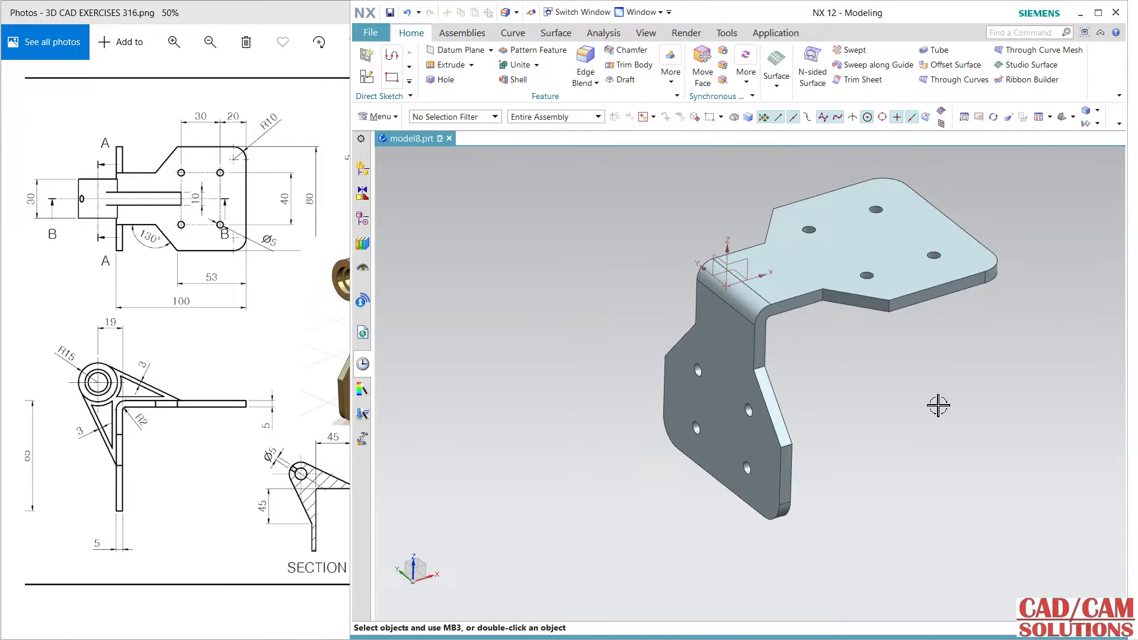
mouse_move(938, 406)
middle_mouse_down()
mouse_move(871, 363)
mouse_move(907, 386)
middle_mouse_up()
left_click(367, 76)
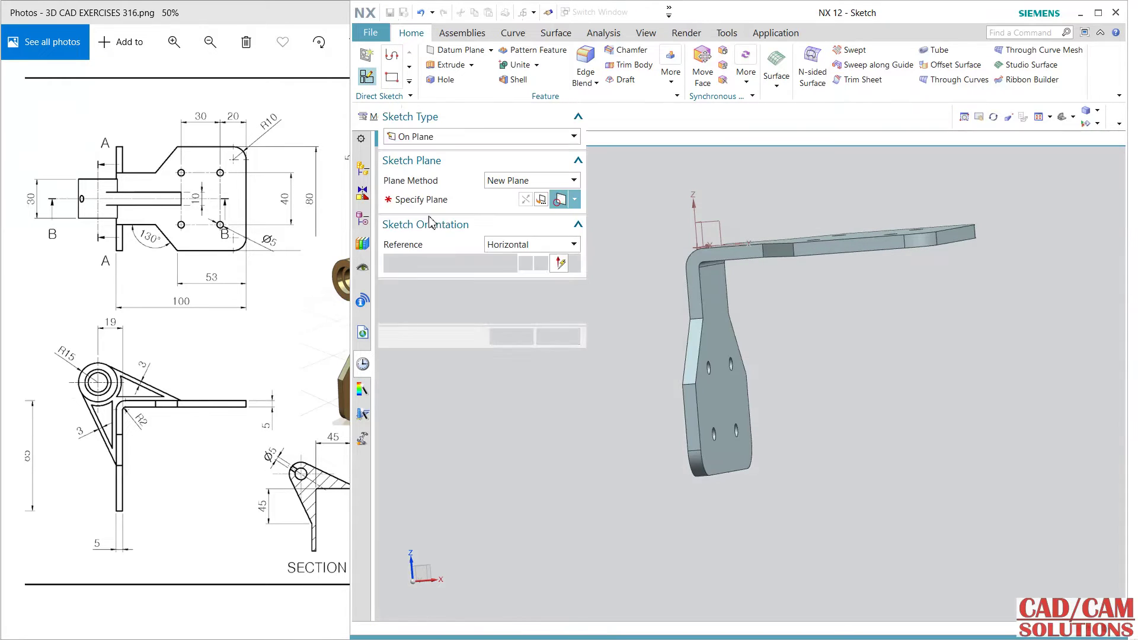
Place SKETCH_002 on the XZ datum plane at the bend, with horizontal and plane directions reversed
middle_click_drag(808, 389, 830, 393)
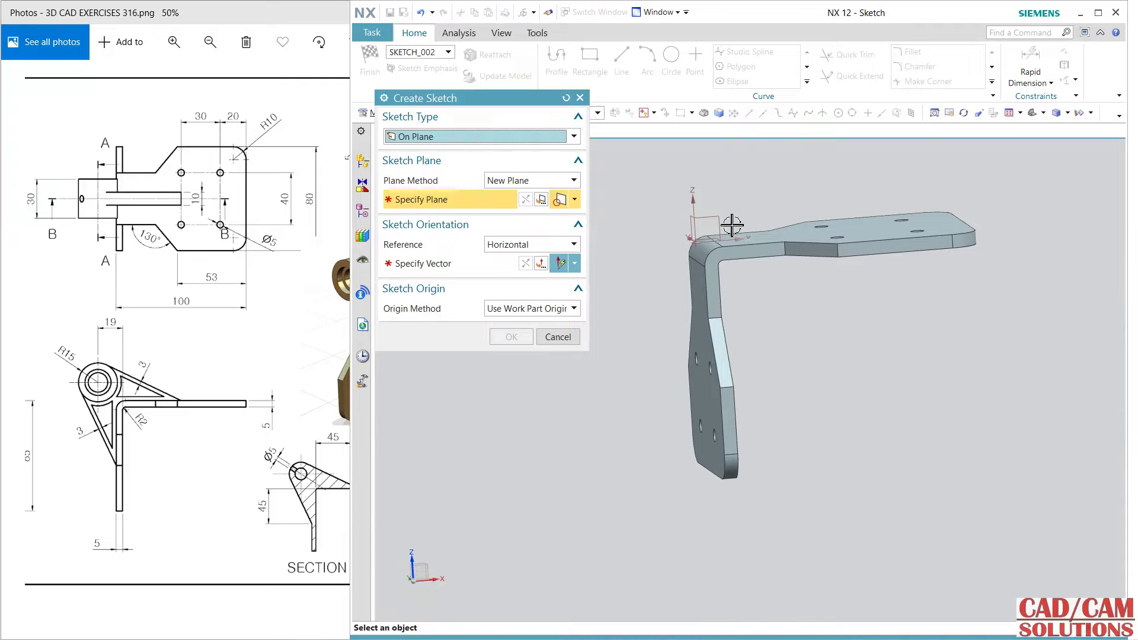
left_click(746, 239)
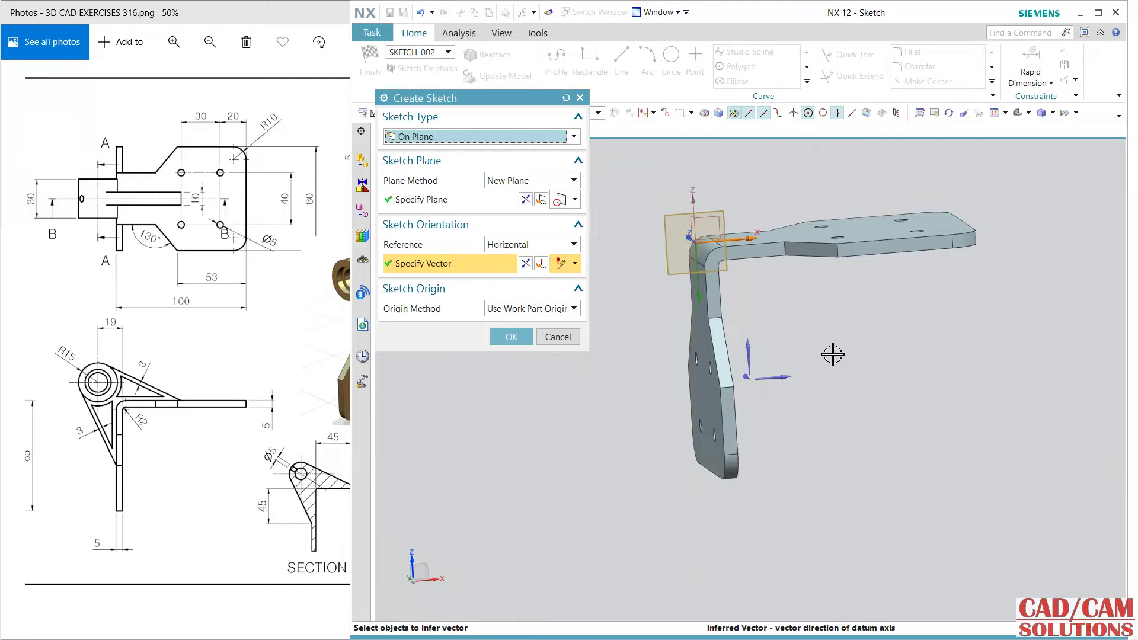
mouse_move(833, 355)
middle_mouse_down()
mouse_move(838, 323)
mouse_move(788, 354)
middle_mouse_up()
left_click(526, 264)
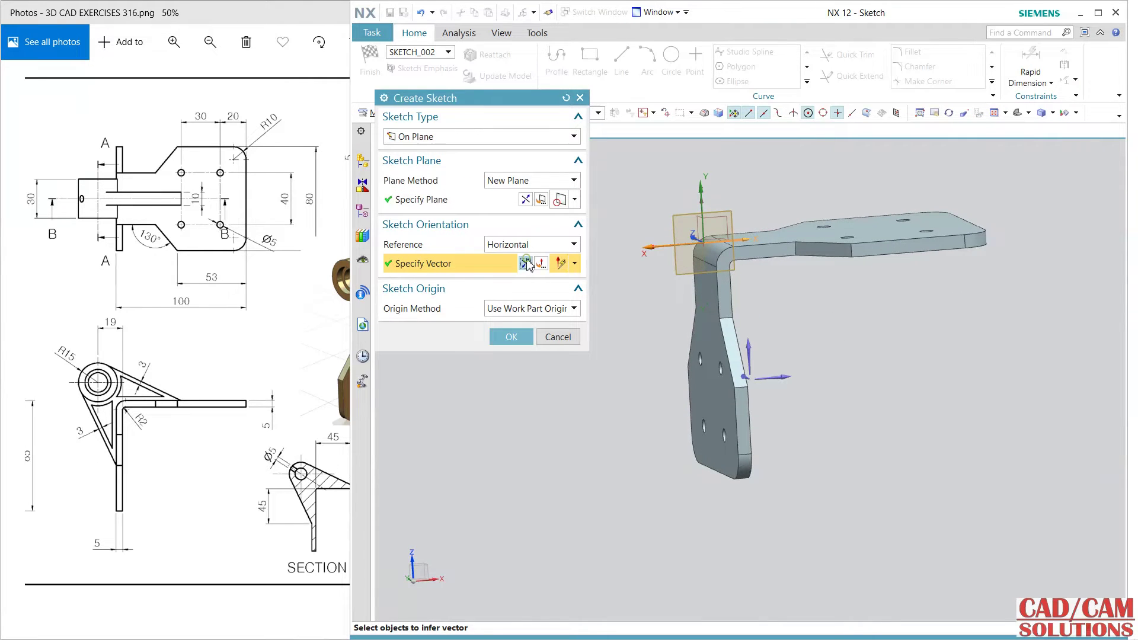
left_click(541, 264)
left_click(541, 199)
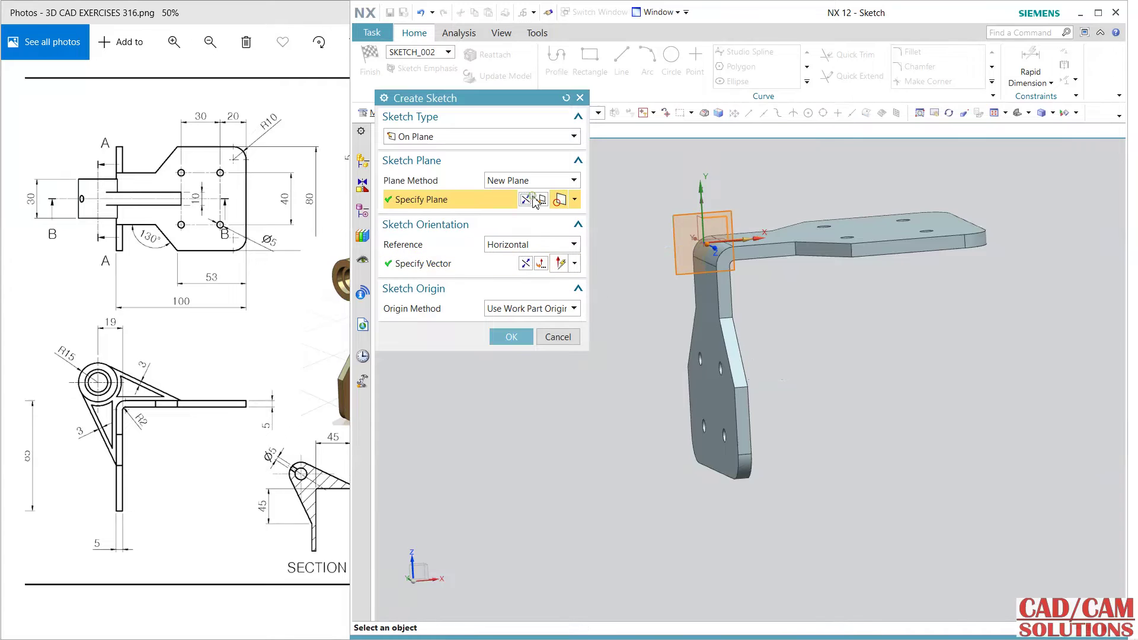
left_click(525, 337)
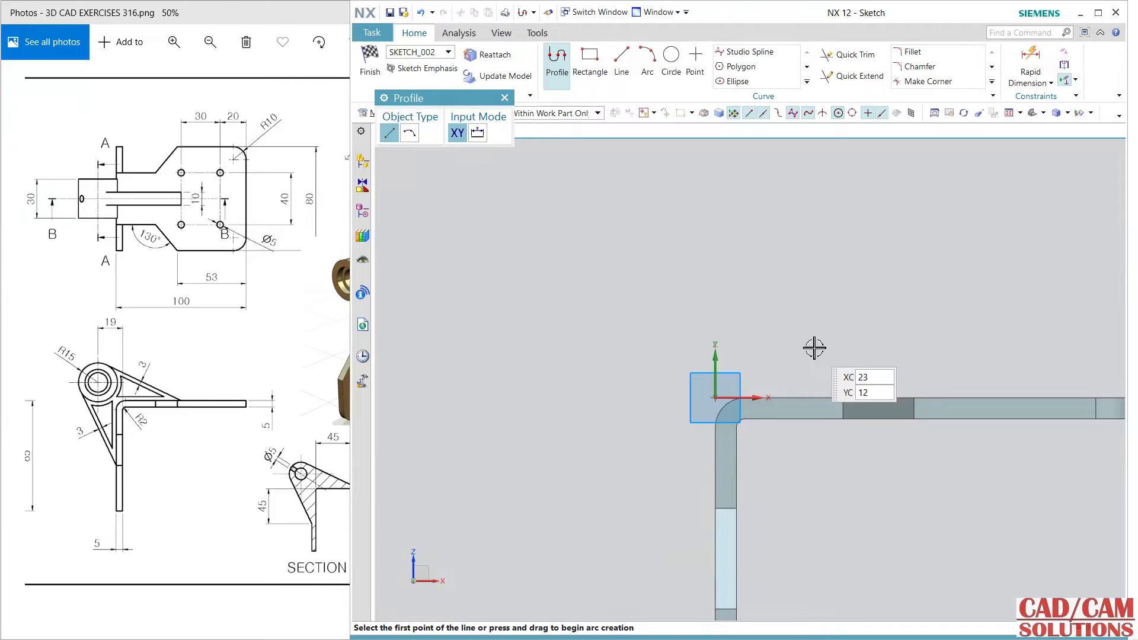
Draw a 30 mm diameter circle above and left of the bend corner
left_click(671, 58)
left_click(634, 312)
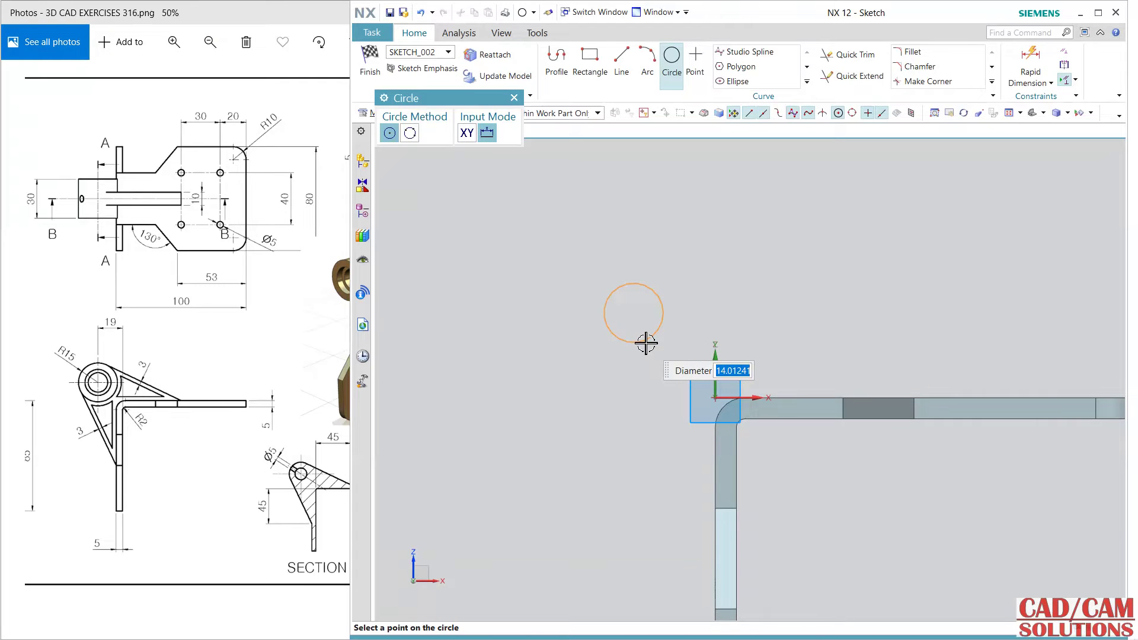
type("30")
key("Return")
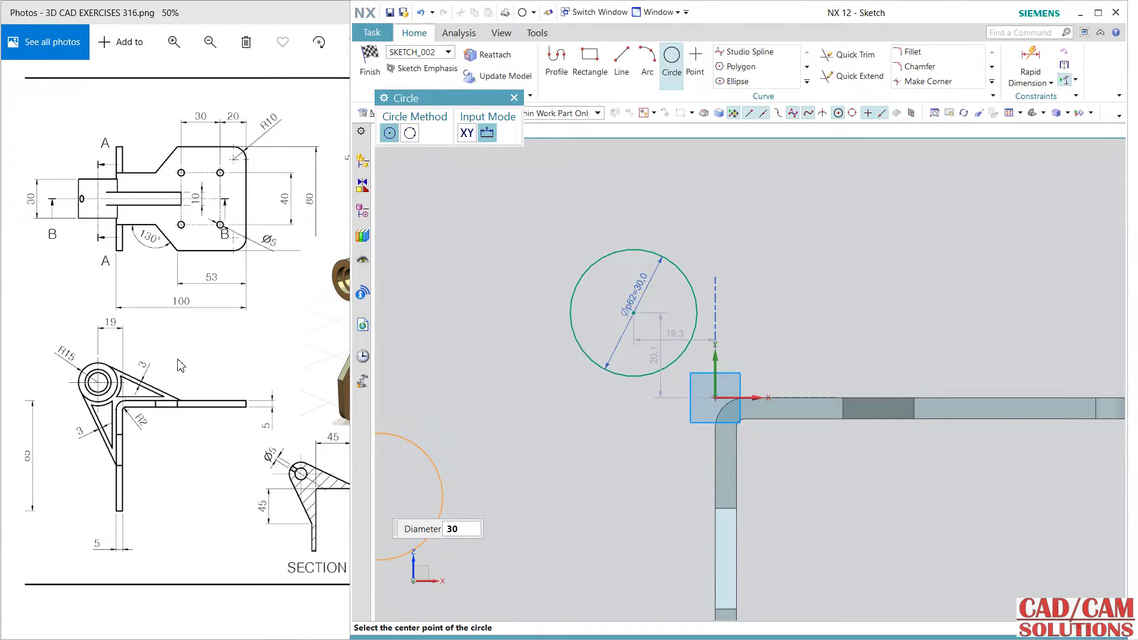
left_click(140, 261)
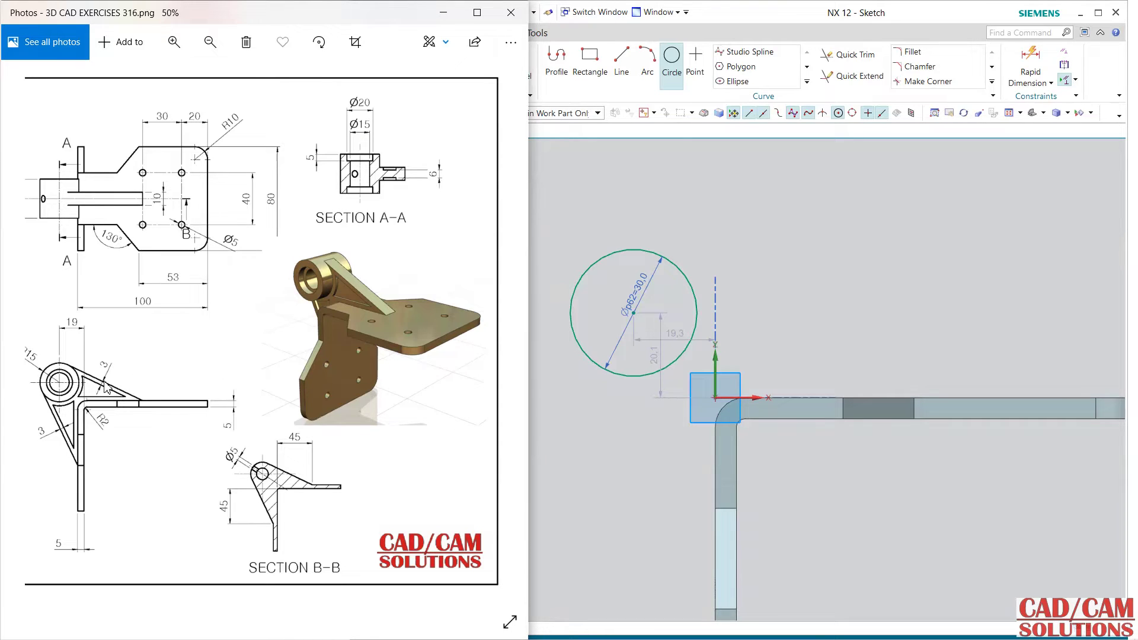
left_click_drag(130, 344, 166, 347)
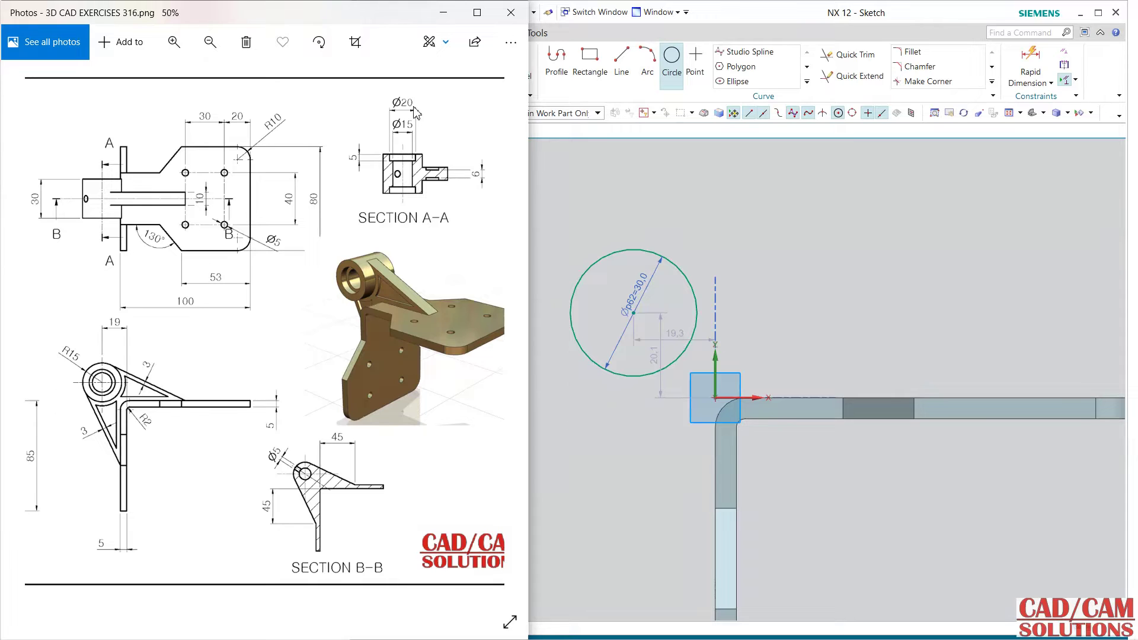
scroll(262, 252, "left", 3)
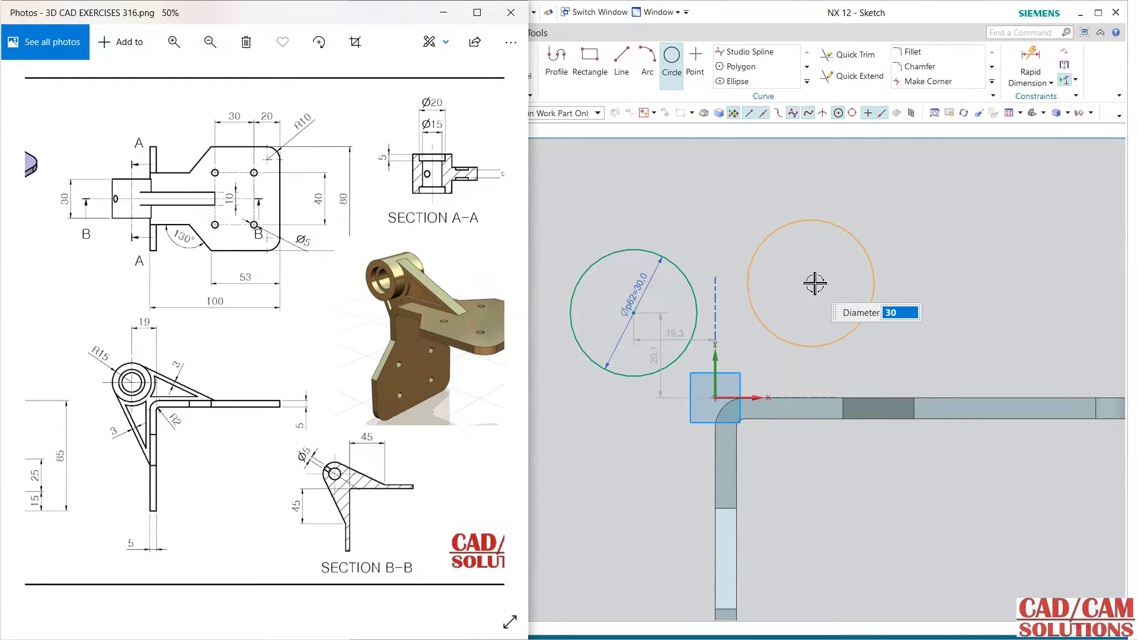
left_click(818, 259)
key("Escape")
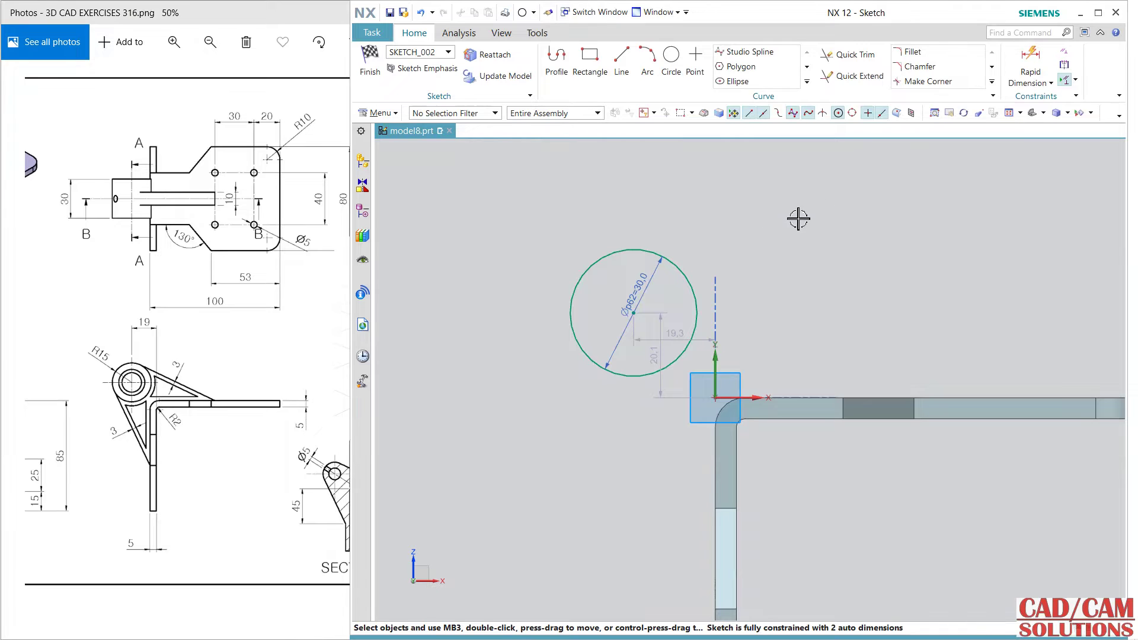
Project the rounded bend edge into the sketch, using the single-curve selection rule
left_click(807, 81)
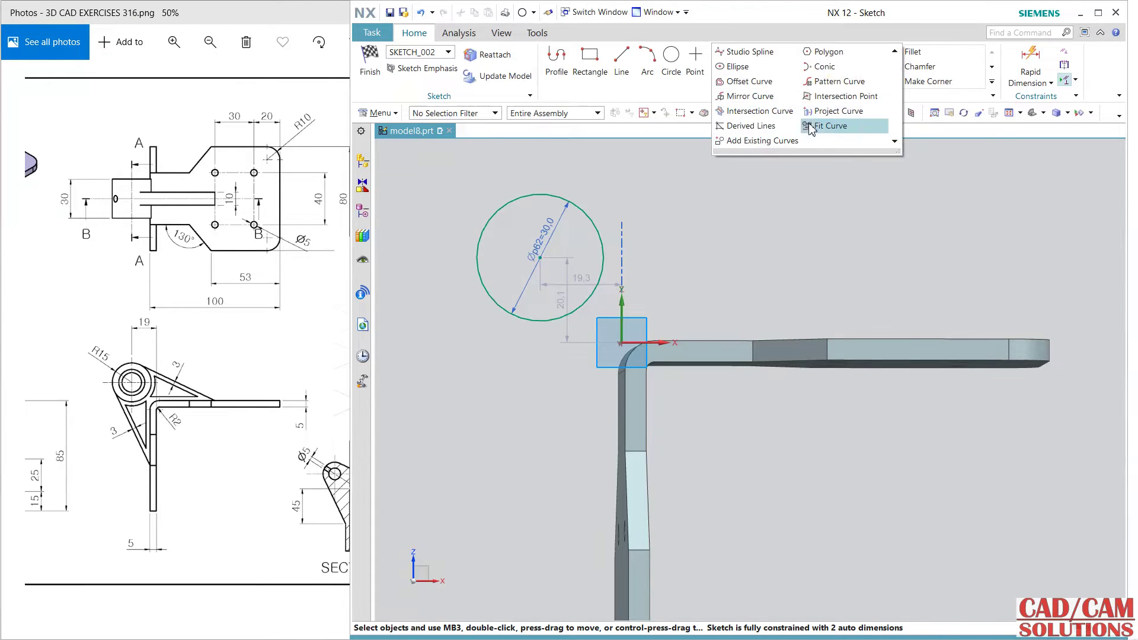
left_click(837, 111)
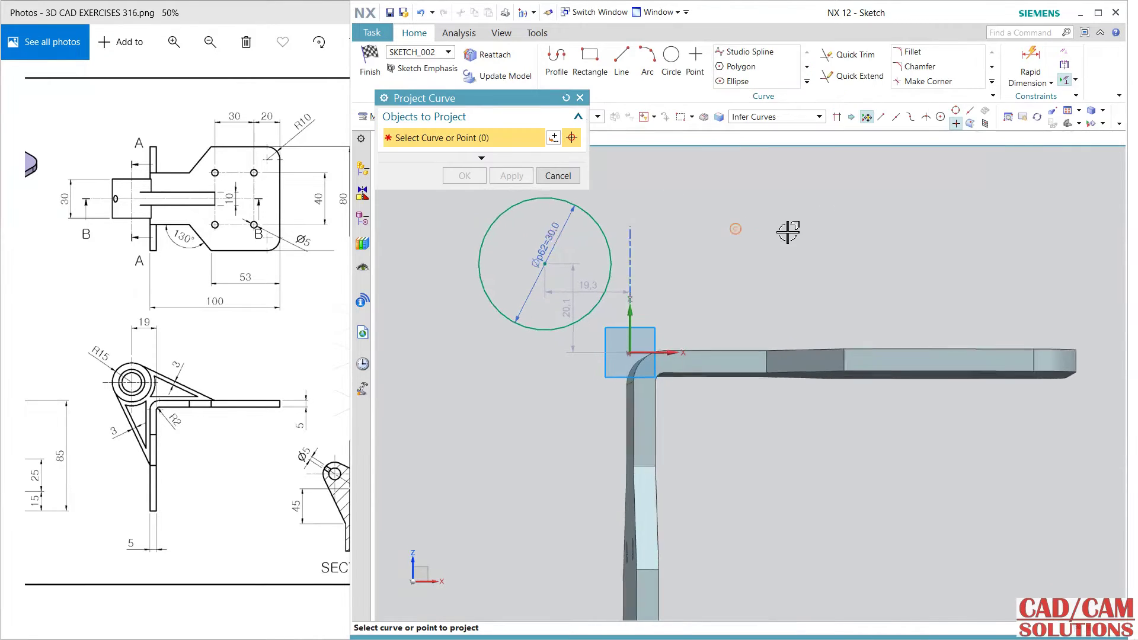
scroll(817, 274, "up", 3)
scroll(795, 322, "down", 4)
mouse_move(794, 322)
middle_mouse_down("shift")
mouse_move(704, 287)
mouse_move(624, 234)
middle_mouse_up("shift")
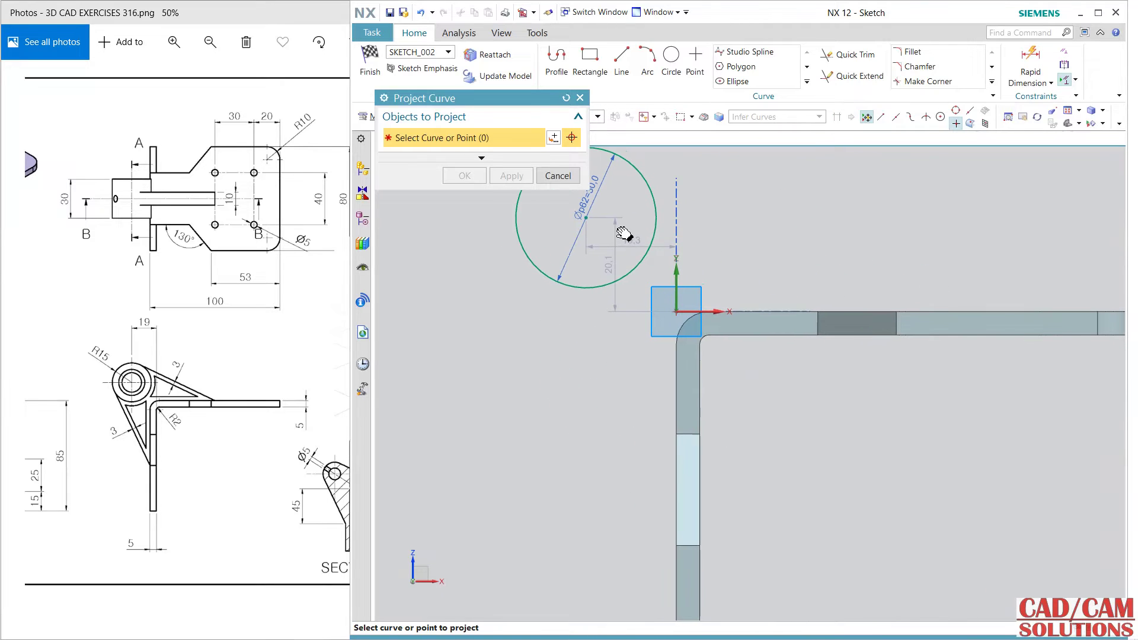
left_click(749, 303)
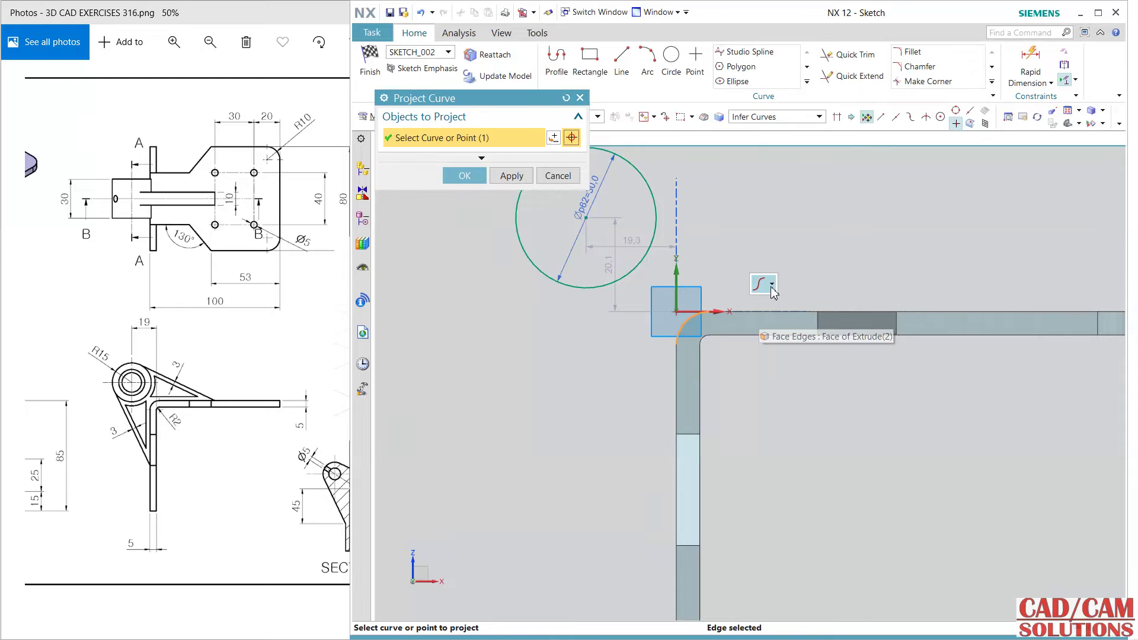
left_click(772, 287)
left_click(762, 314)
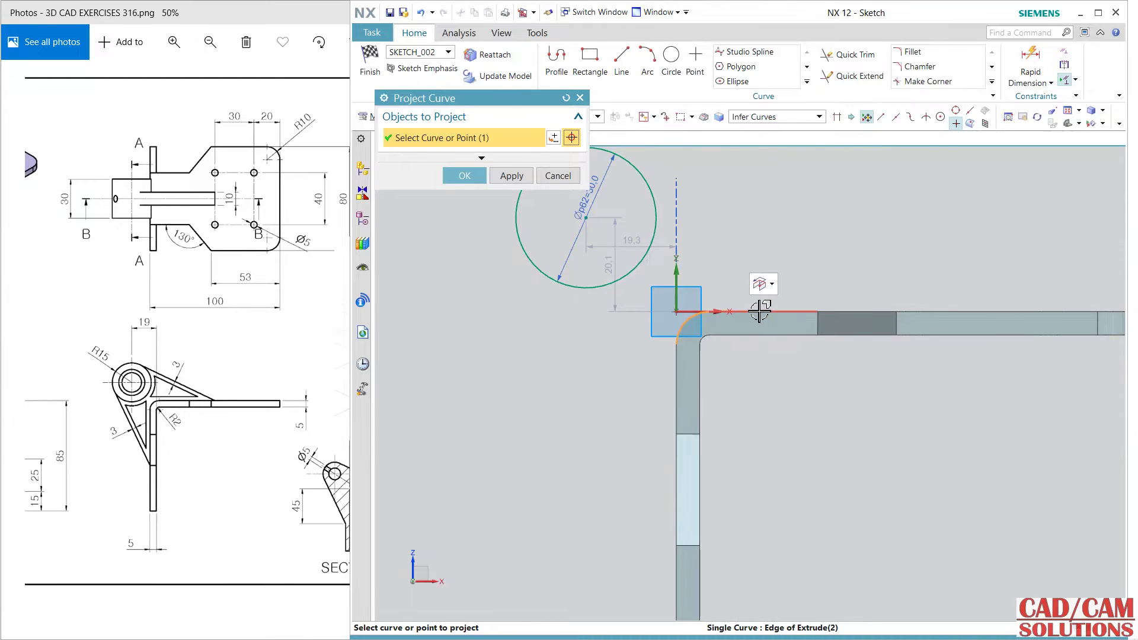
Add the flange's two top edges and three vertical plate edges to the projection
left_click(845, 310)
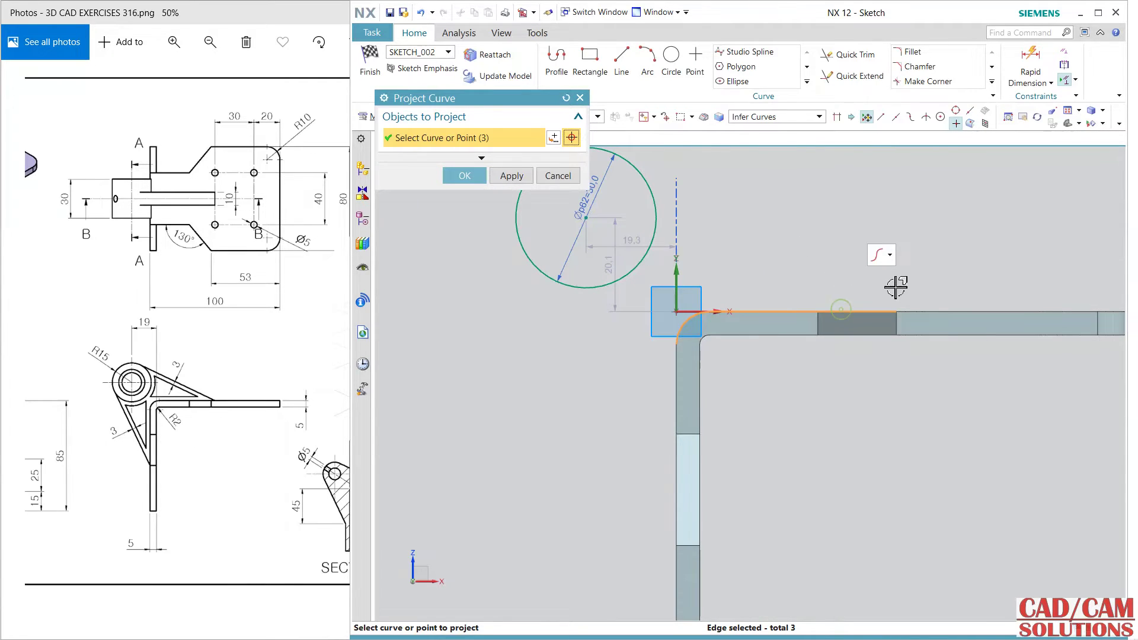
left_click(910, 310)
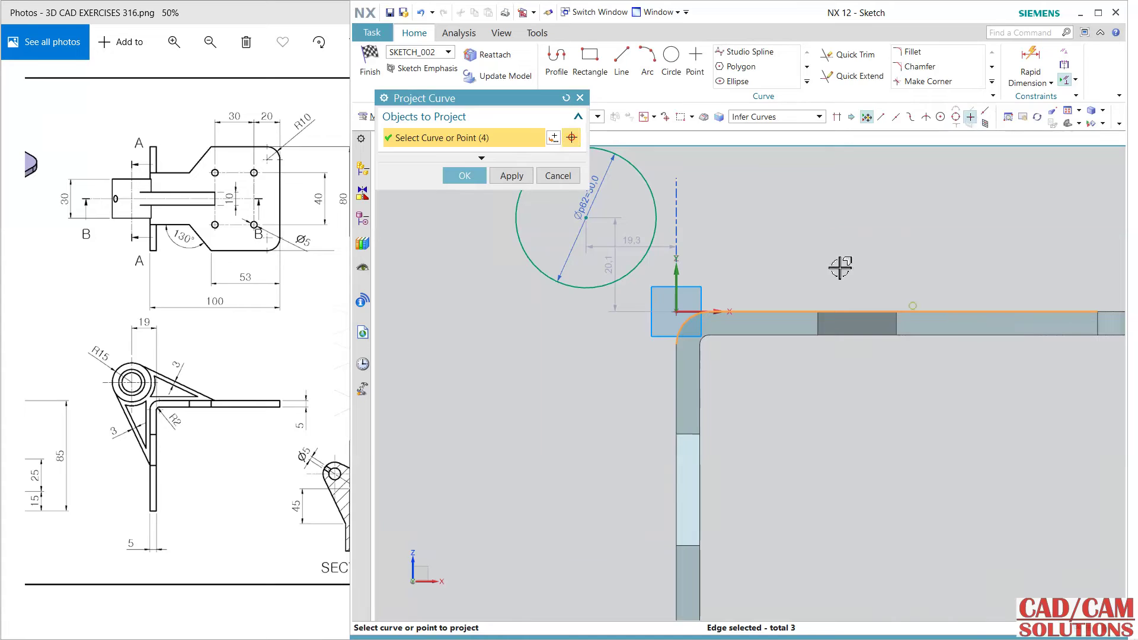
left_click(675, 377)
left_click(674, 468)
left_click(675, 578)
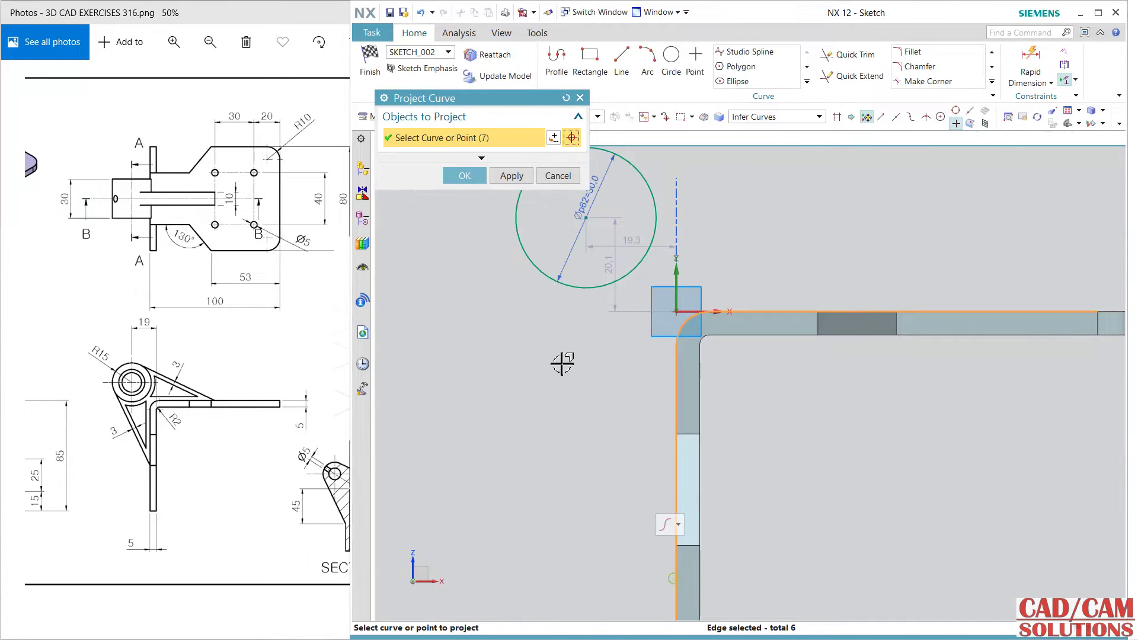
left_click(465, 176)
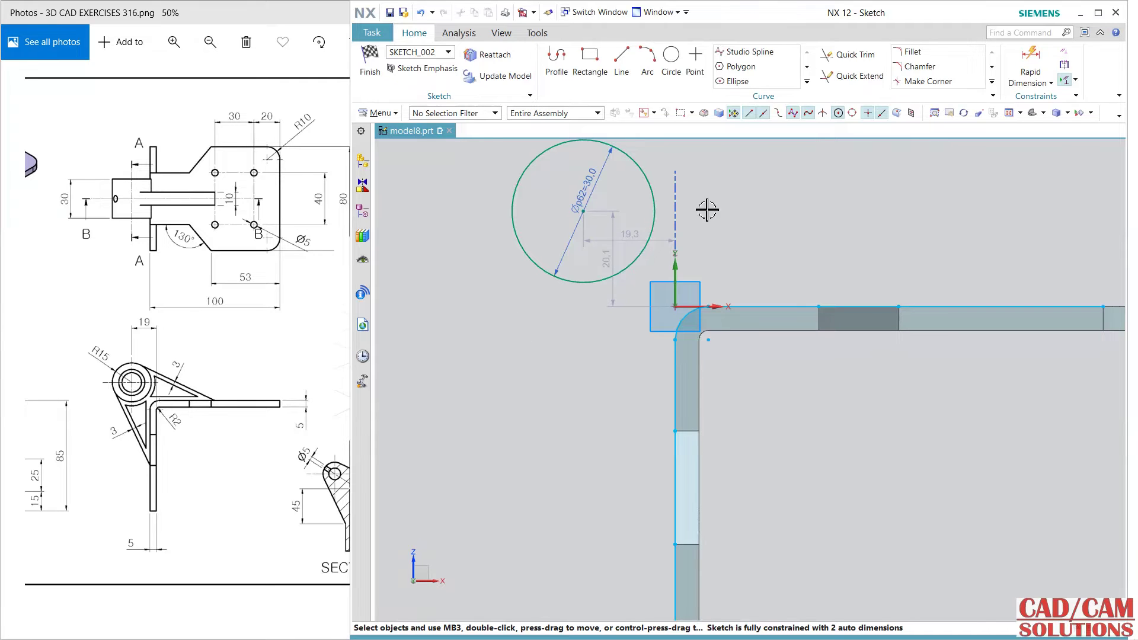
double_click(665, 244)
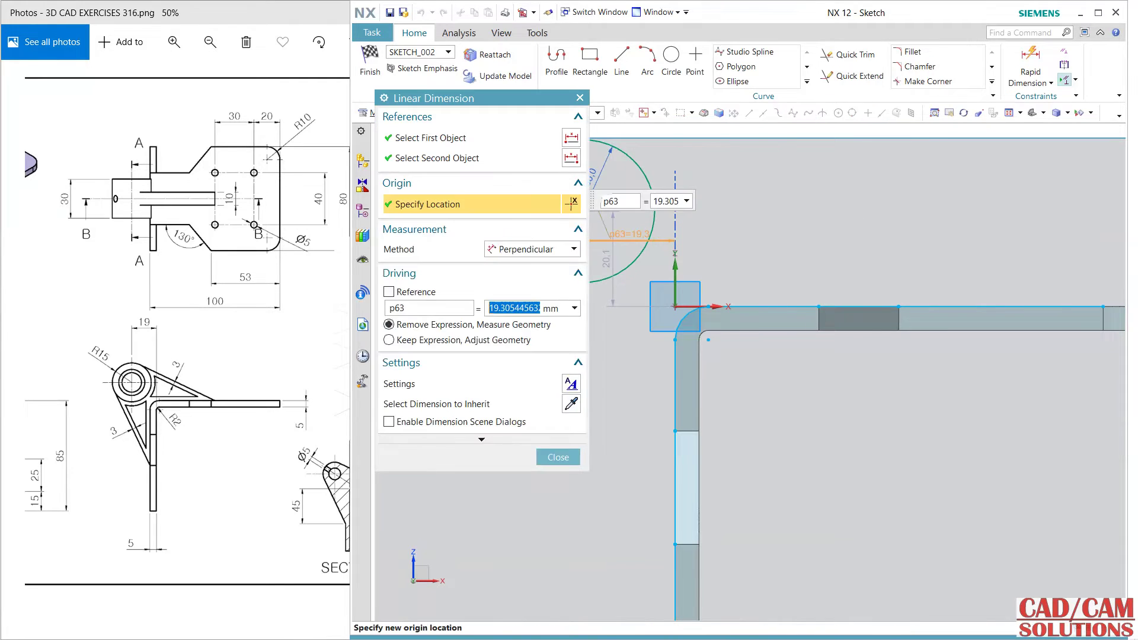
Change the circle's horizontal offset dimension from 19.3 to 19
type("19")
key("Return")
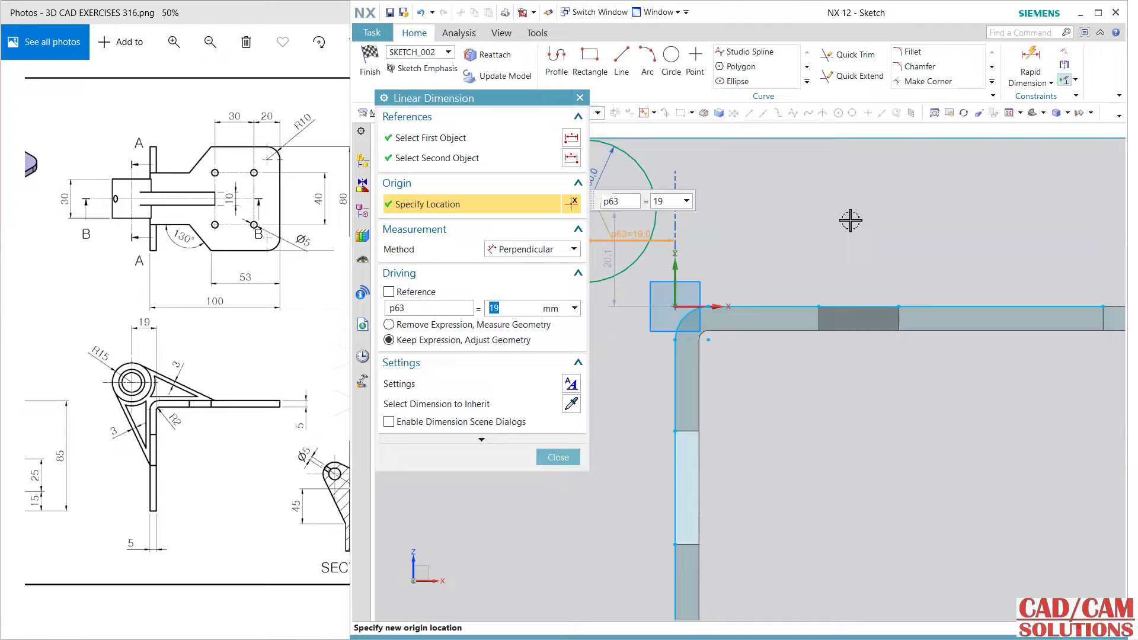
left_click(558, 457)
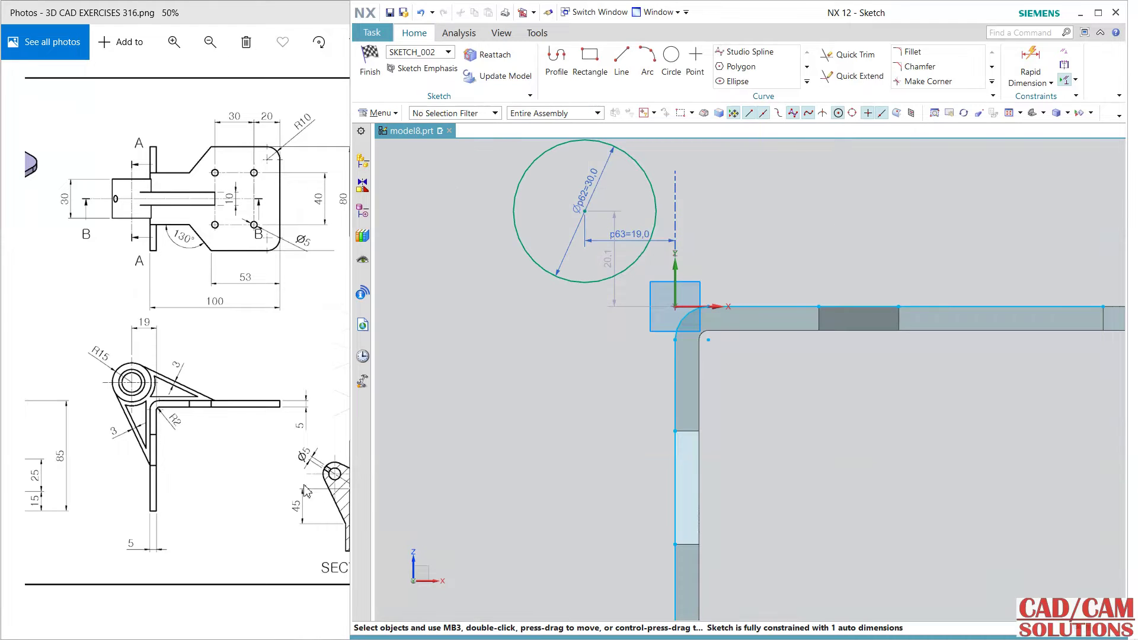
mouse_move(253, 432)
left_mouse_down()
mouse_move(227, 437)
mouse_move(252, 432)
left_mouse_up()
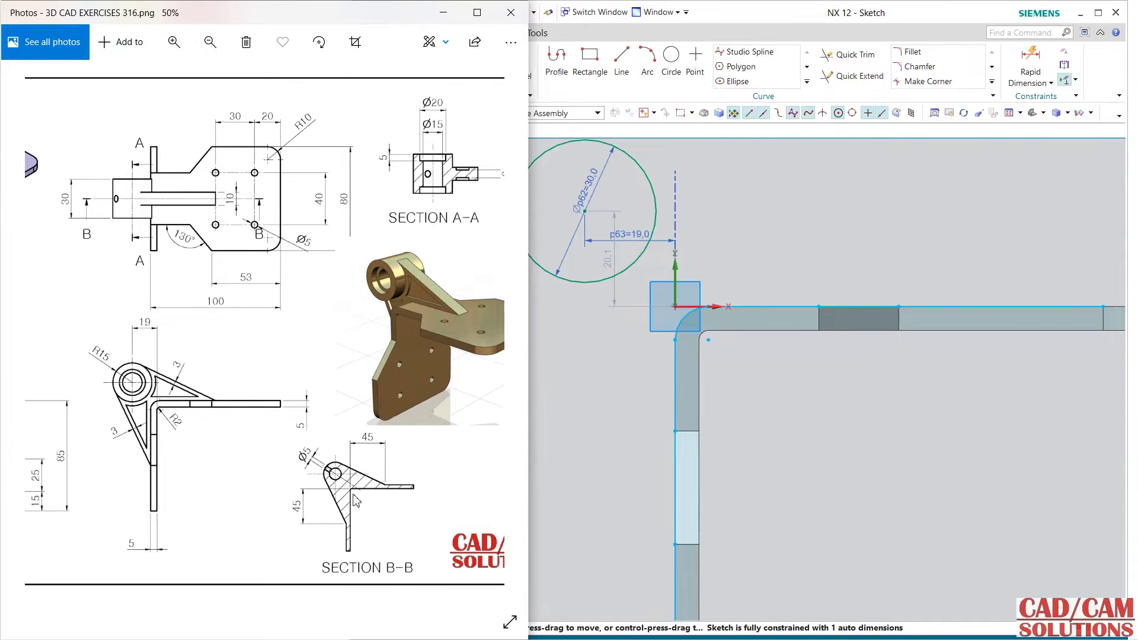
left_click(626, 34)
Draw two tangent lines from the circle to the horizontal and vertical plate edges
left_click(622, 57)
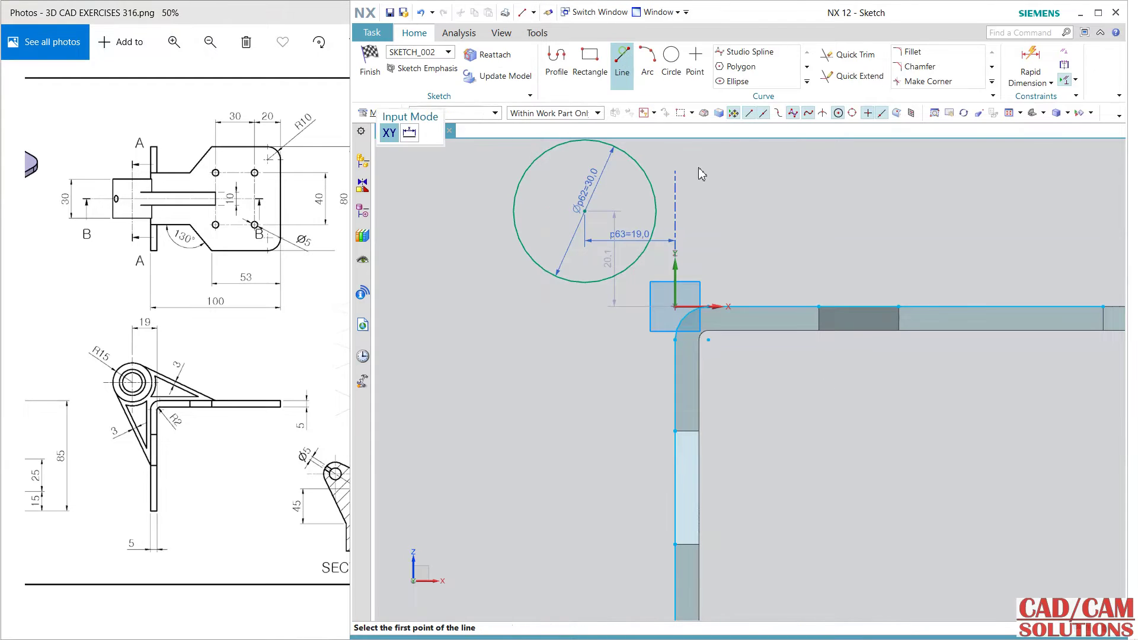
left_click(608, 144)
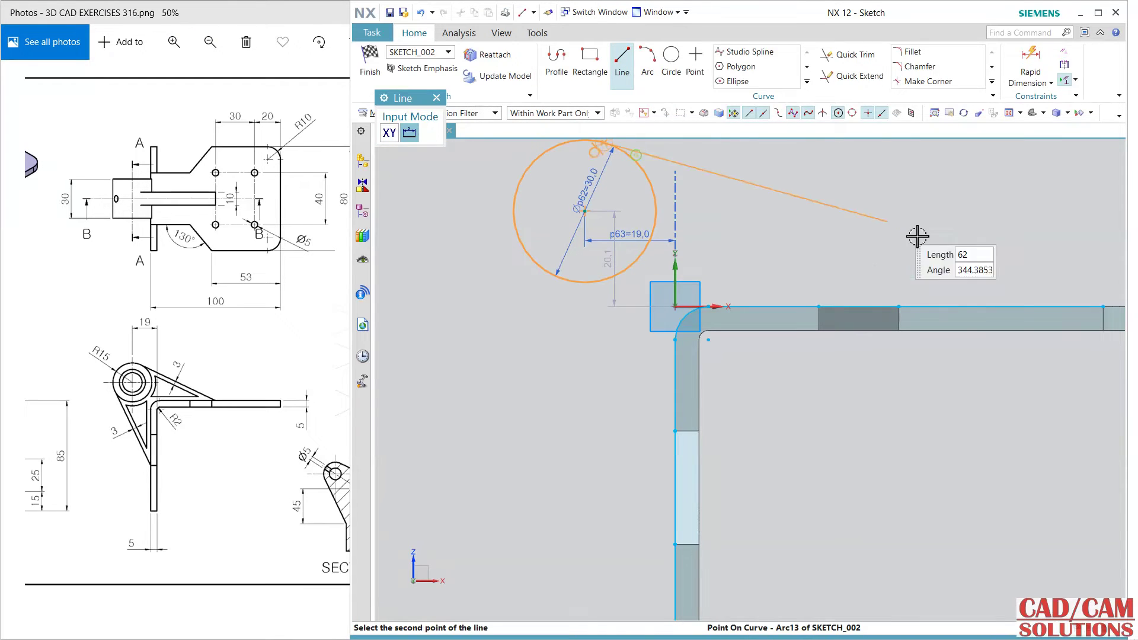
left_click(932, 306)
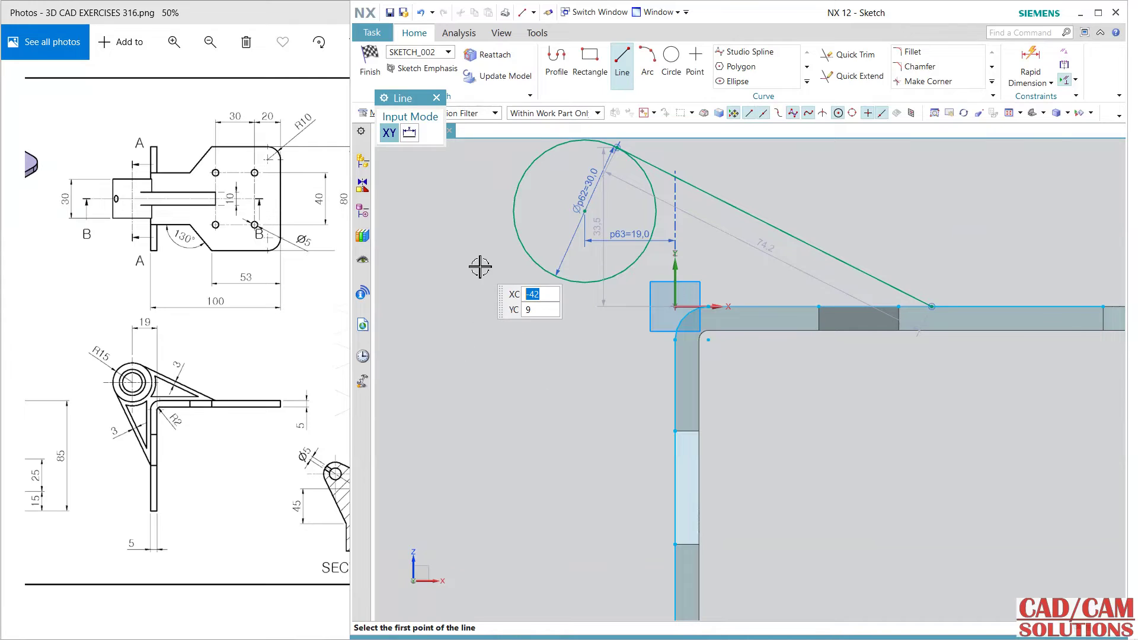
left_click(515, 238)
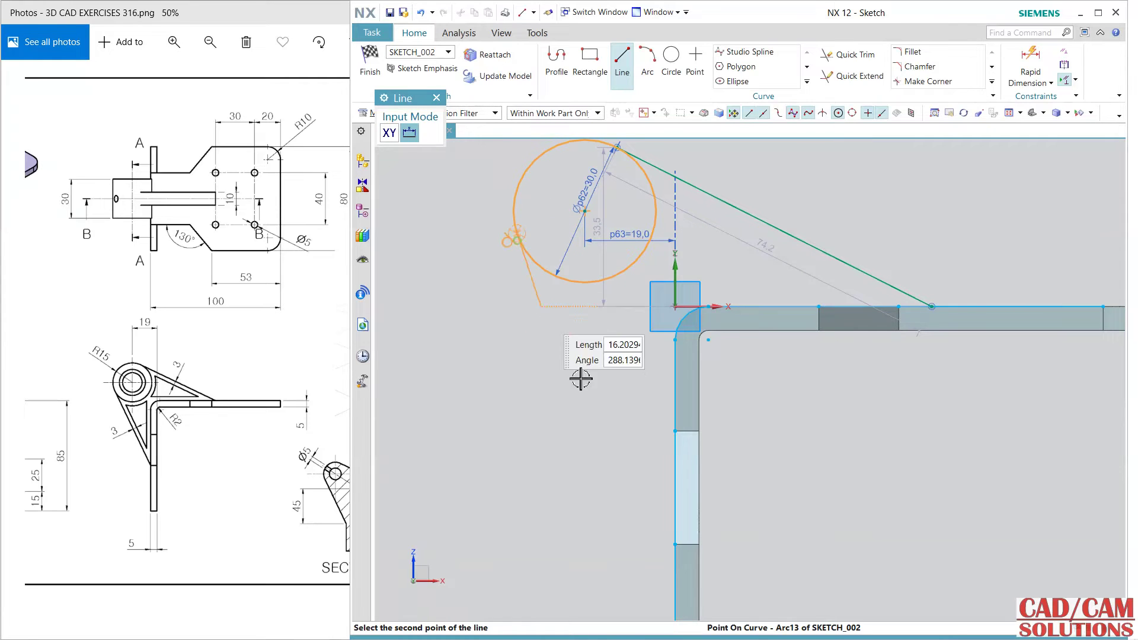
left_click(675, 578)
key("Escape")
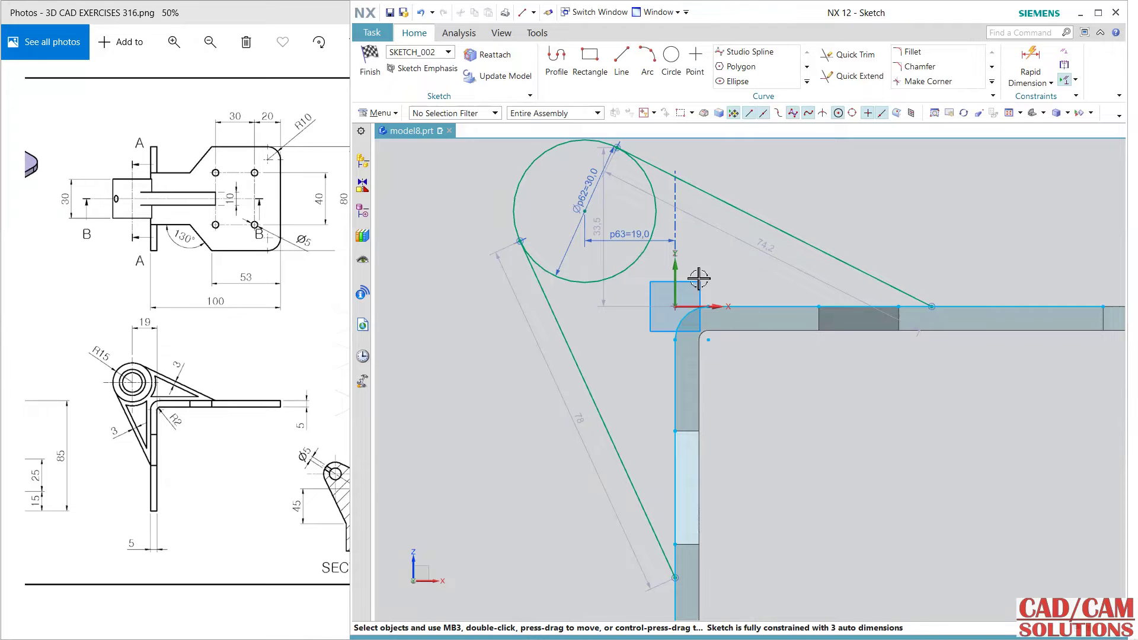
Draw a line from the circle's centre to the bend fillet's end and make it reference
left_click(617, 82)
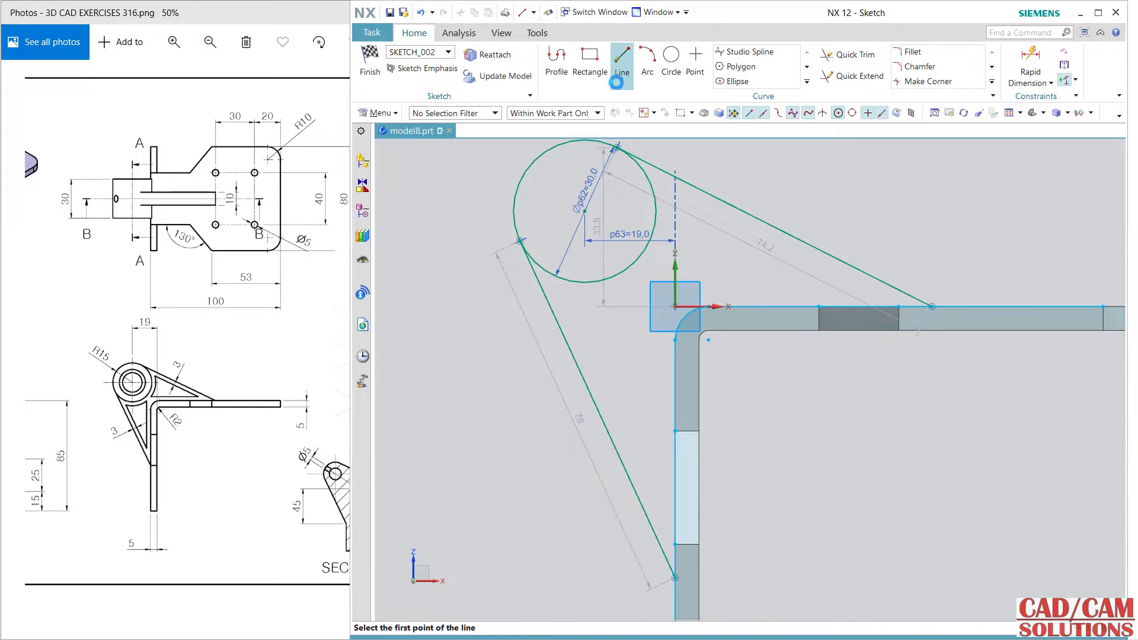
left_click(584, 211)
left_click(756, 359)
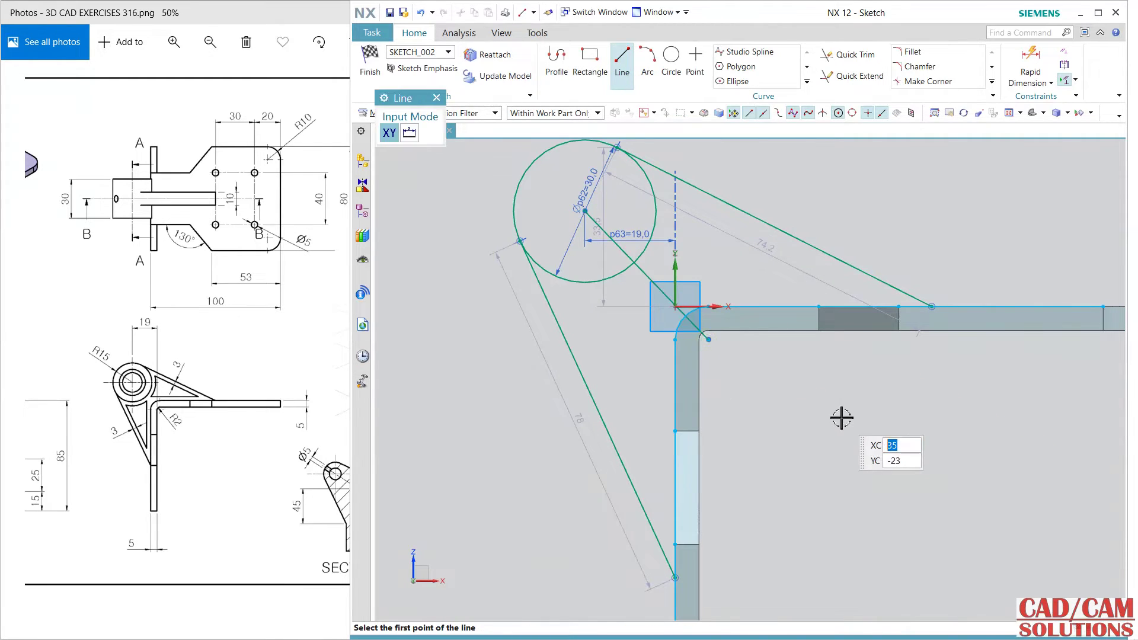
key("Escape")
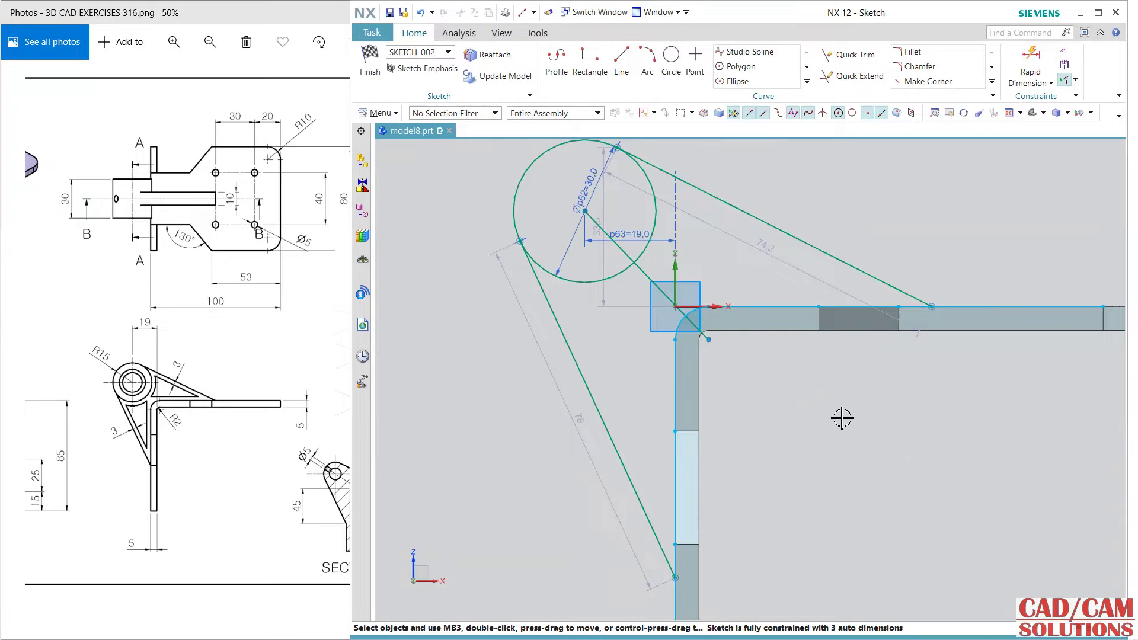
right_click(658, 286)
left_click(713, 220)
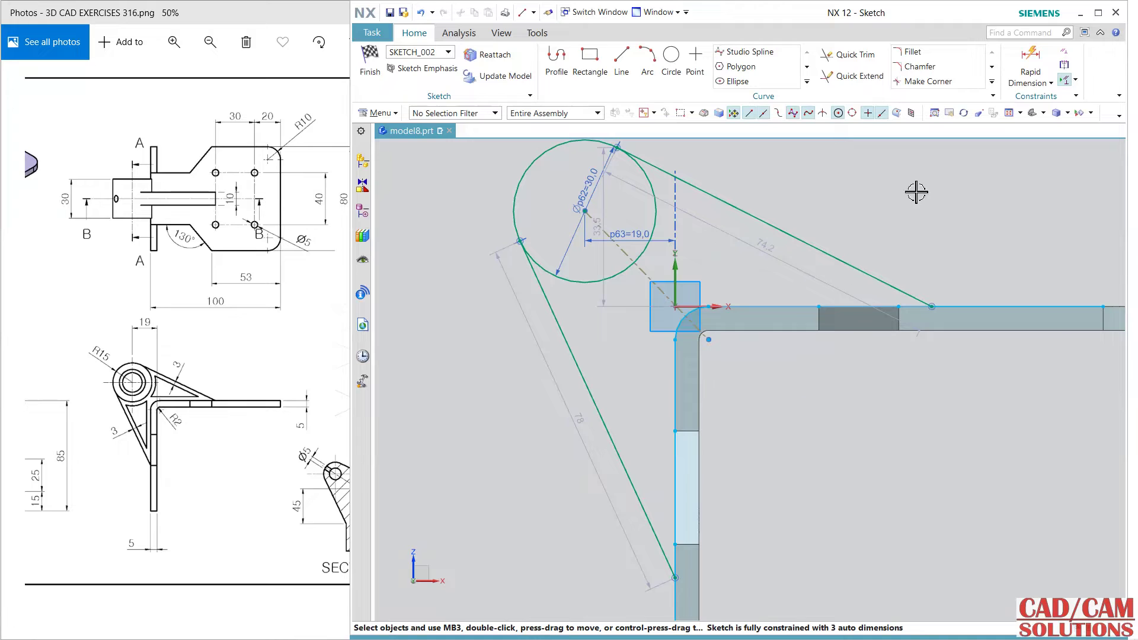
Set a 135° angle between the reference line and the horizontal edge
left_click(1050, 83)
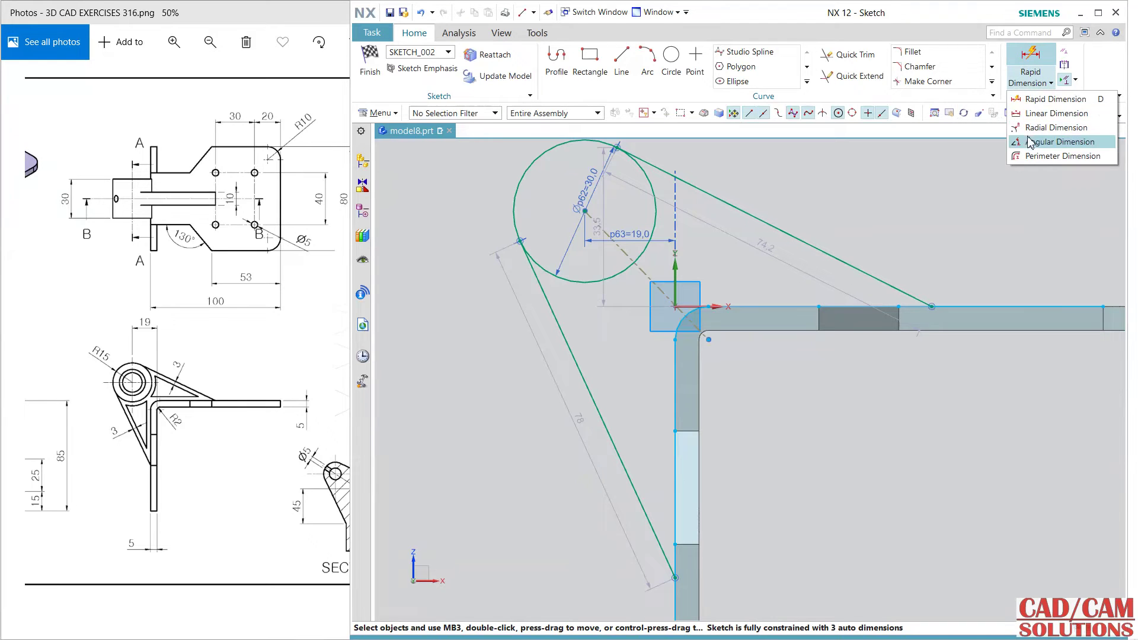
left_click(1031, 142)
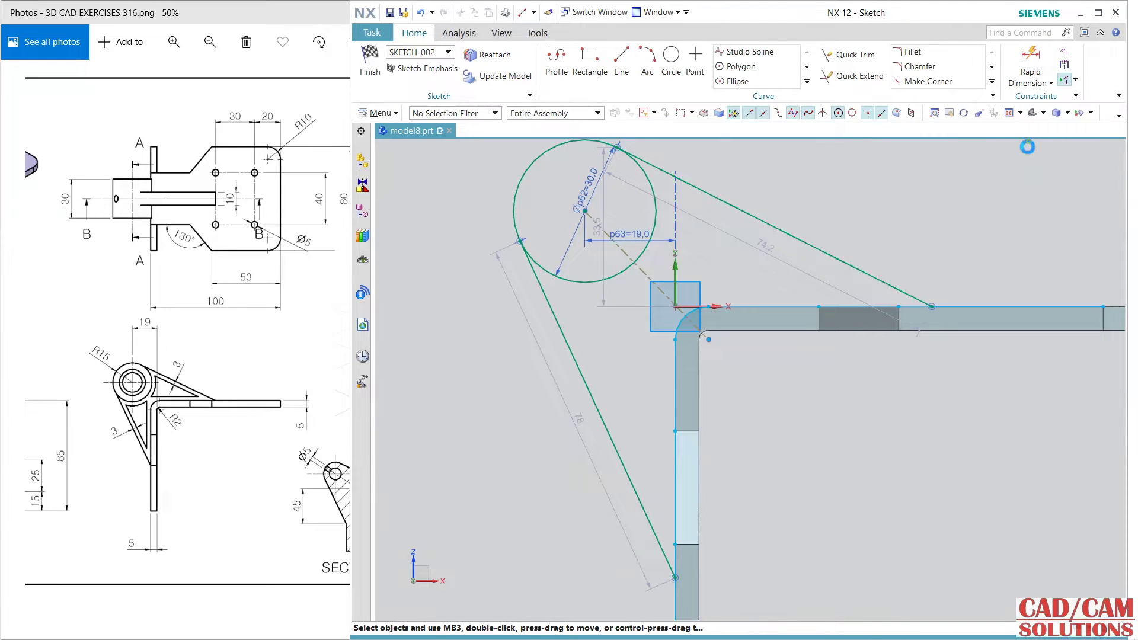
left_click(649, 283)
left_click(687, 305)
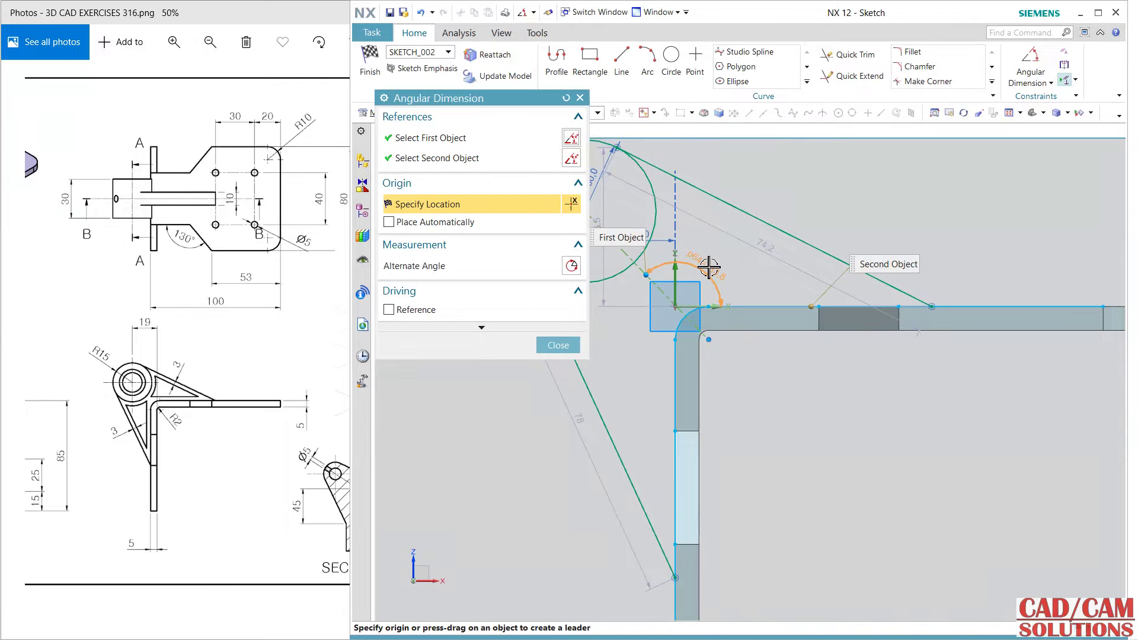
left_click(711, 264)
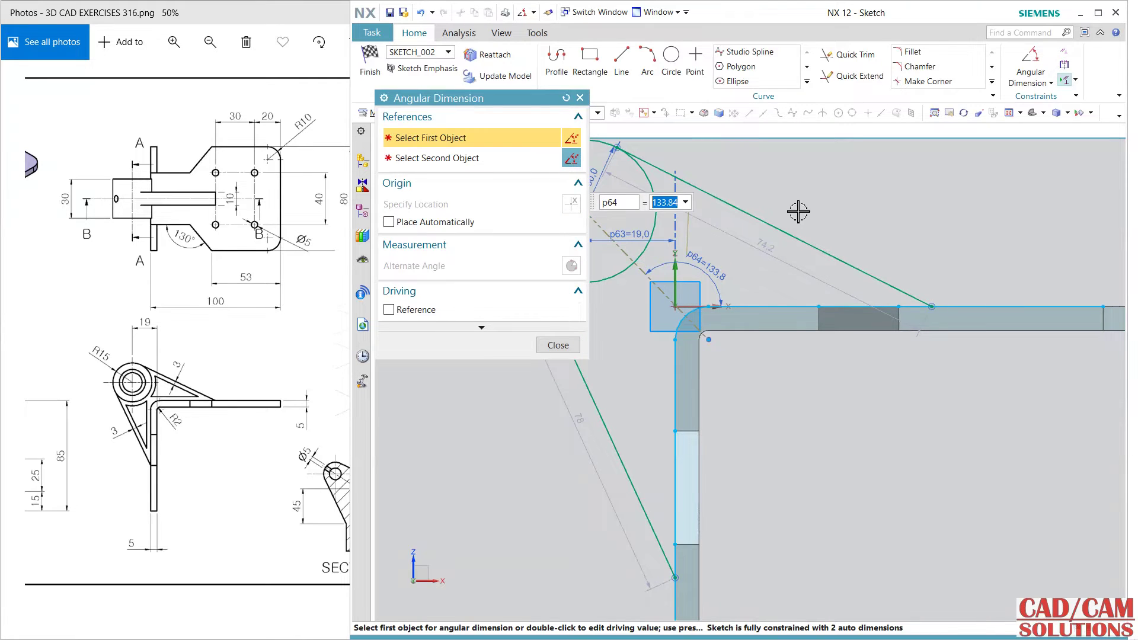
type("135")
key("Return")
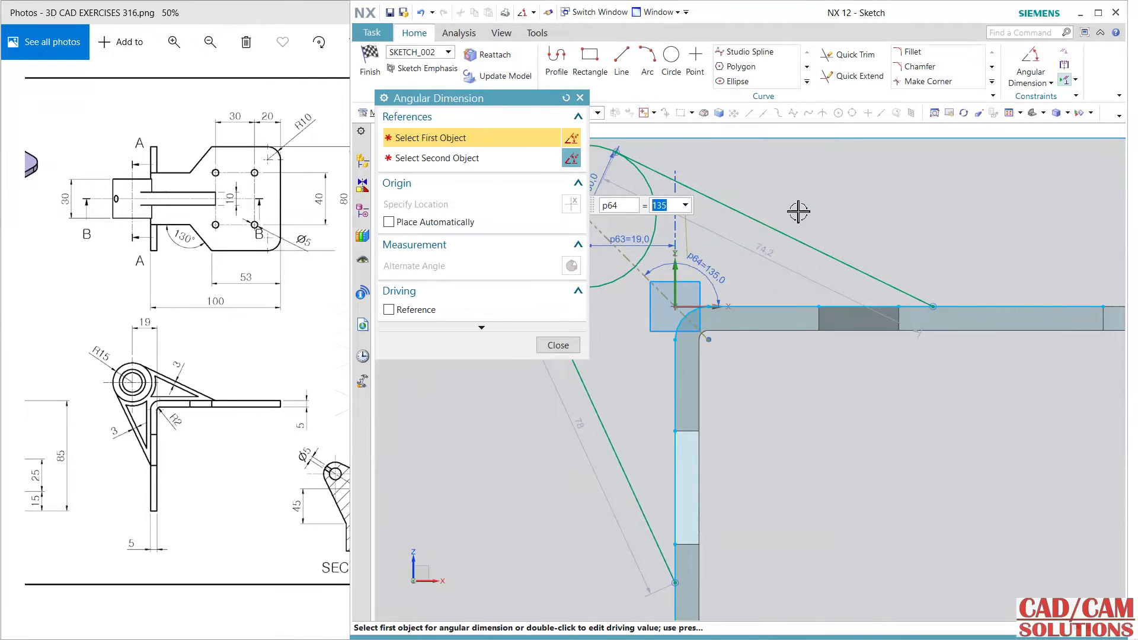
left_click(551, 345)
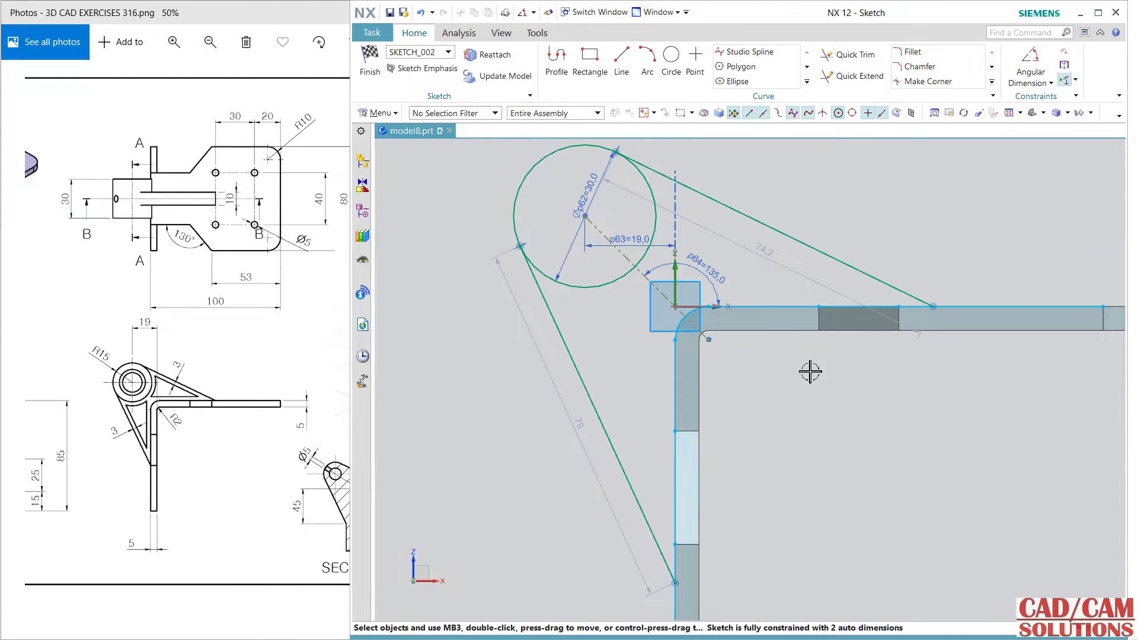
Dimension the upper line's end 45 horizontally from the fillet end
left_click(1051, 83)
left_click(1043, 102)
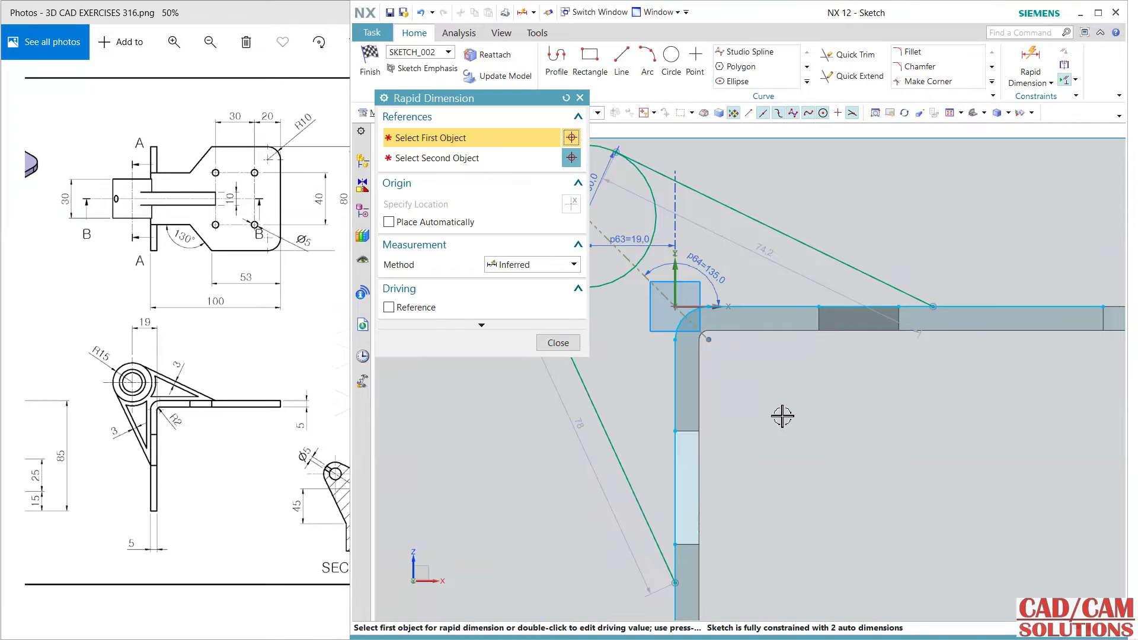
left_click(288, 491)
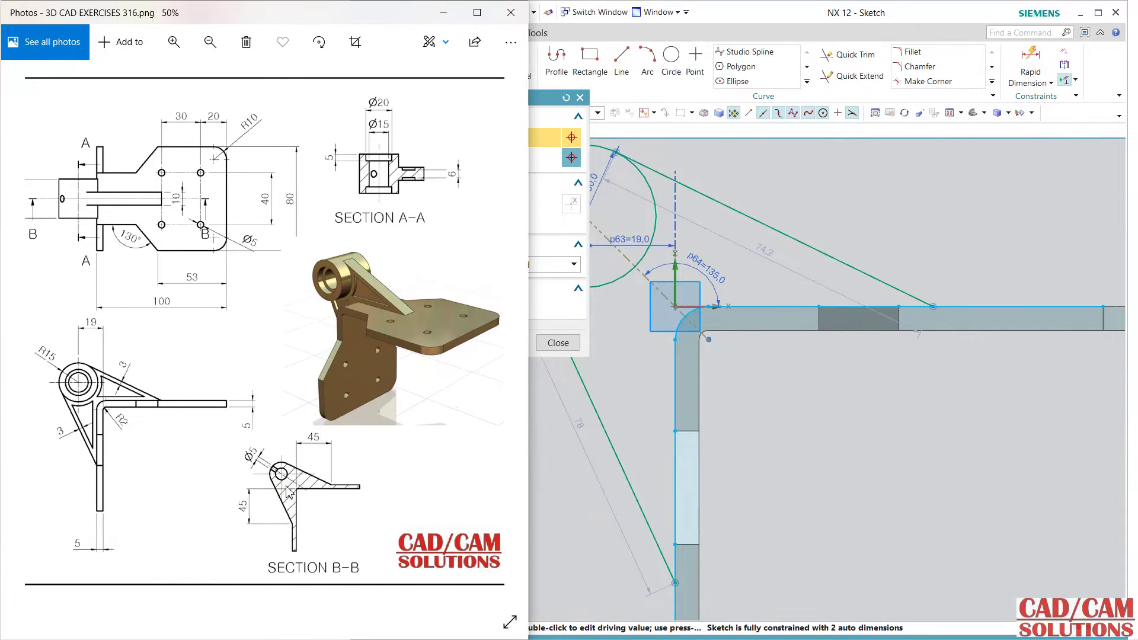
left_click(699, 385)
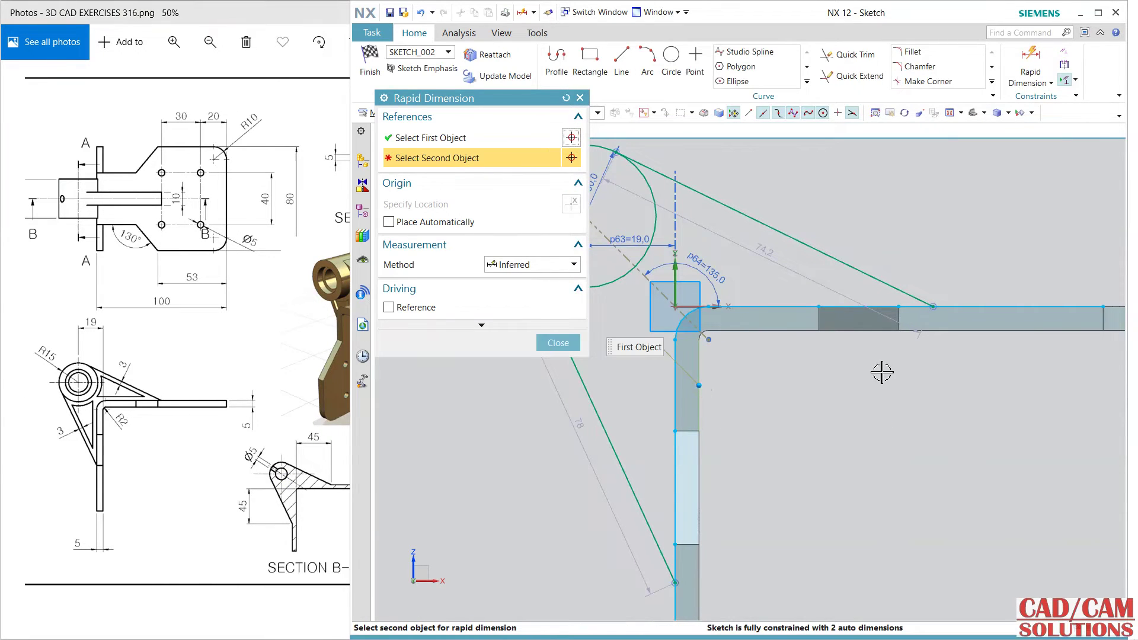
left_click(933, 313)
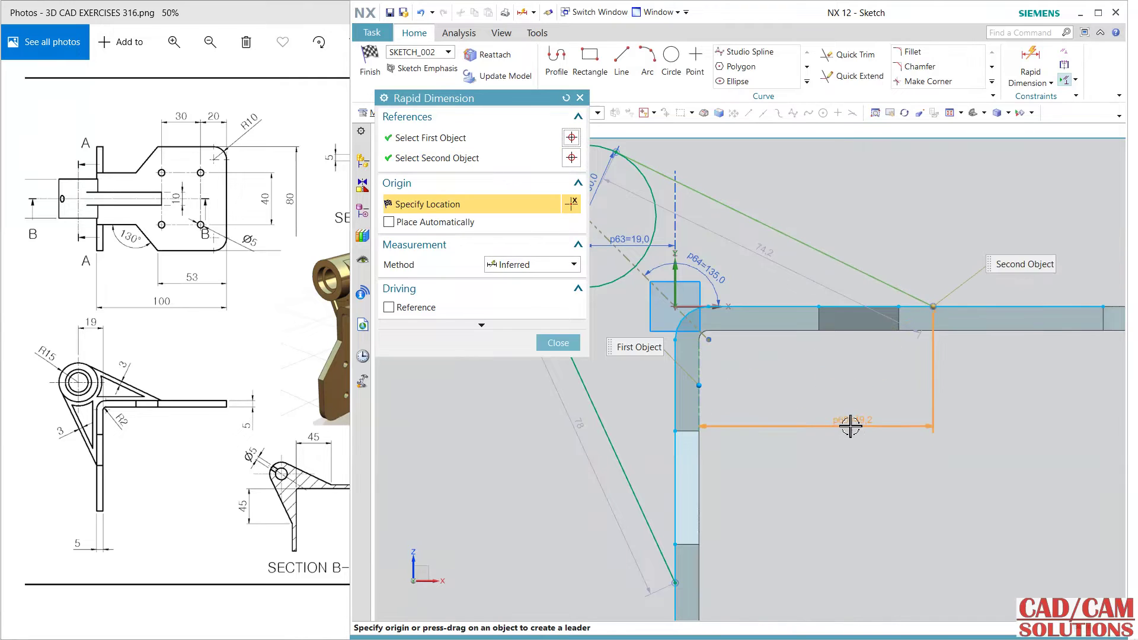
left_click(876, 412)
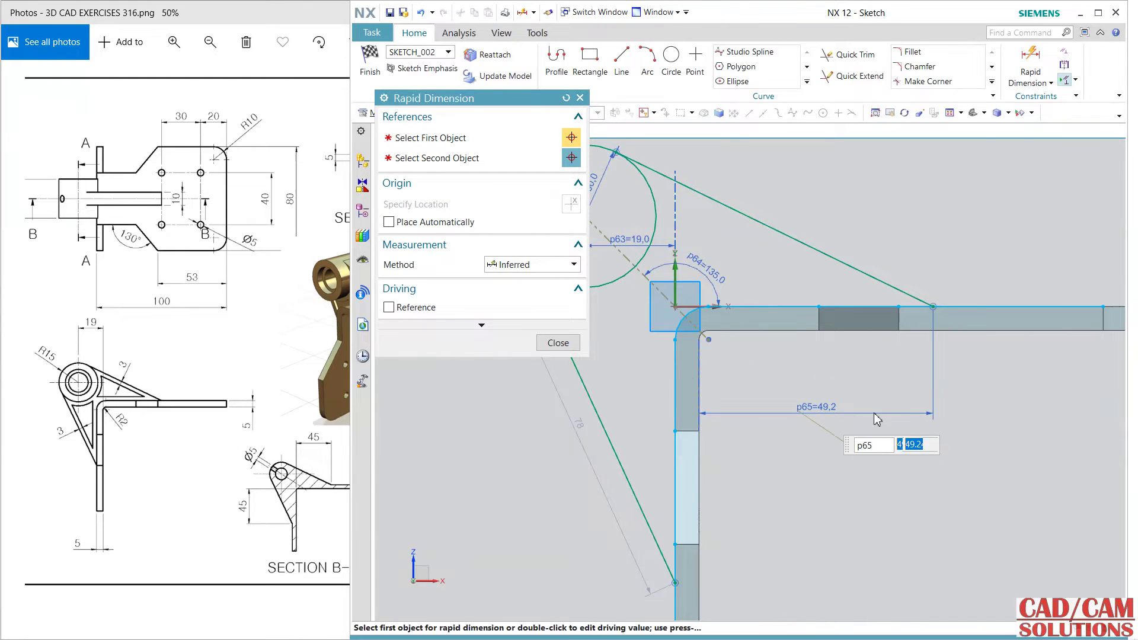
type("45")
key("Return")
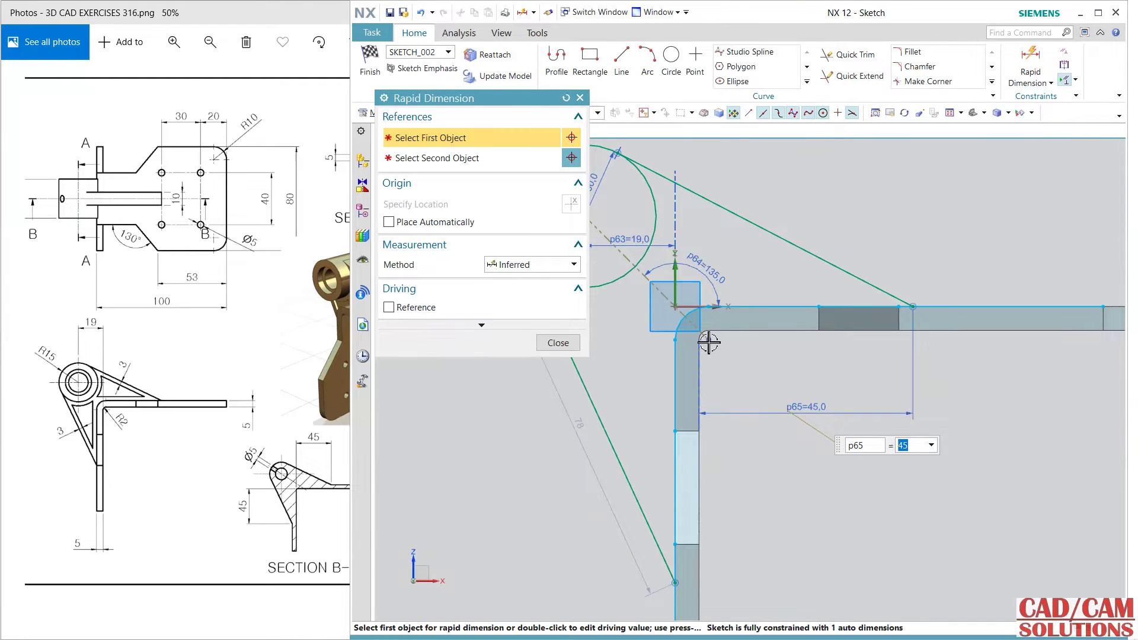
Dimension the lower line's end 45 below the horizontal plate's top edge
left_click(735, 329)
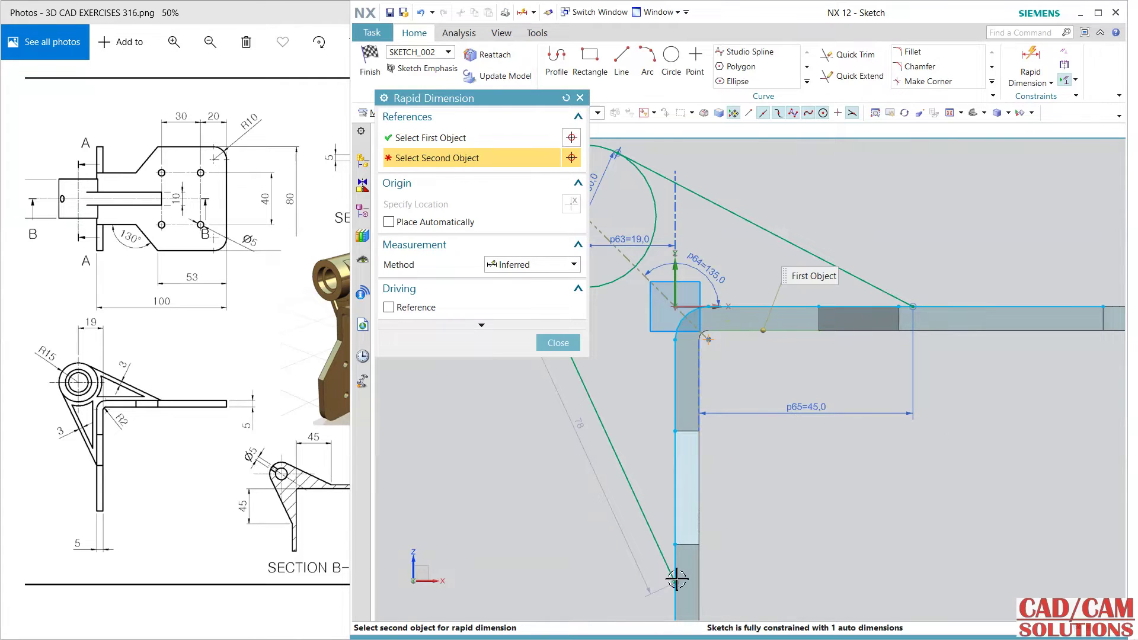
left_click(676, 583)
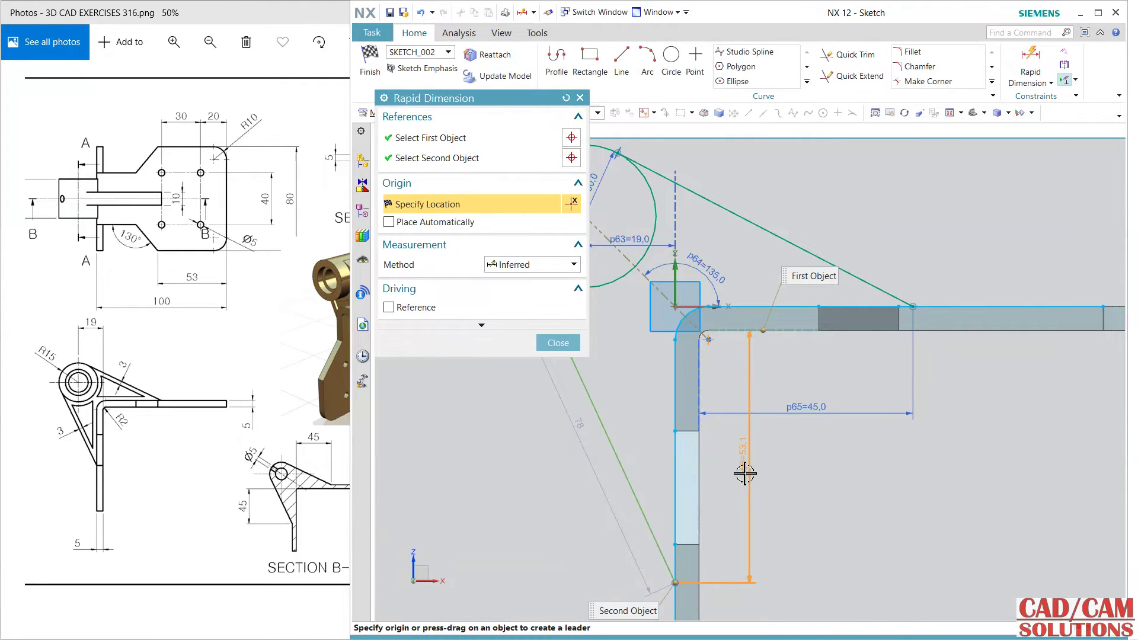
left_click(870, 478)
type("45")
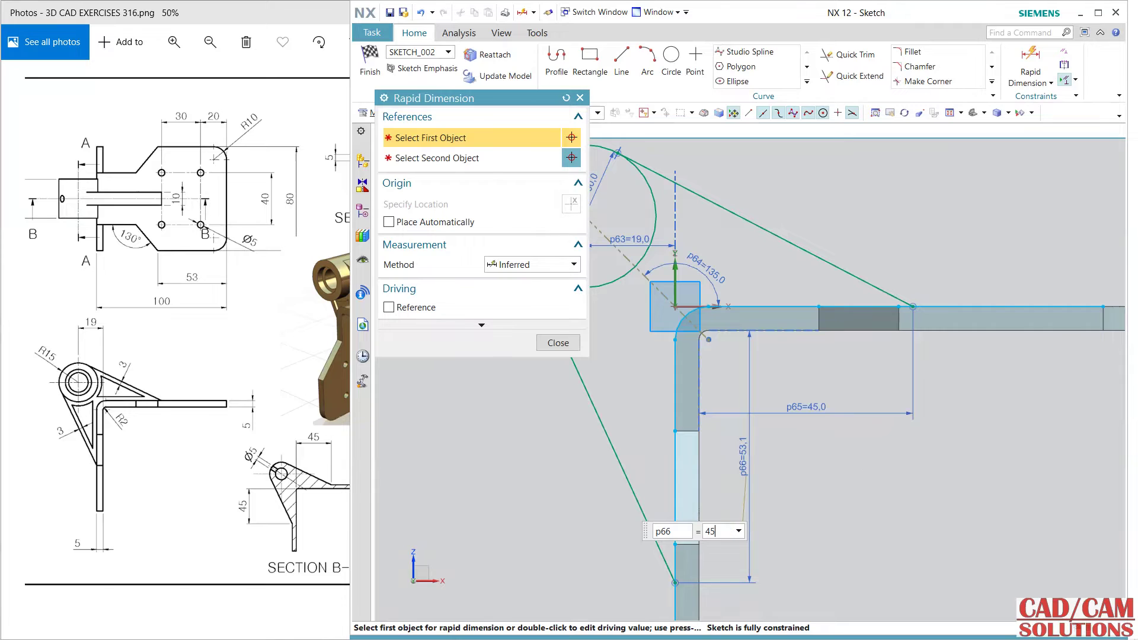
key("Return")
left_click(556, 343)
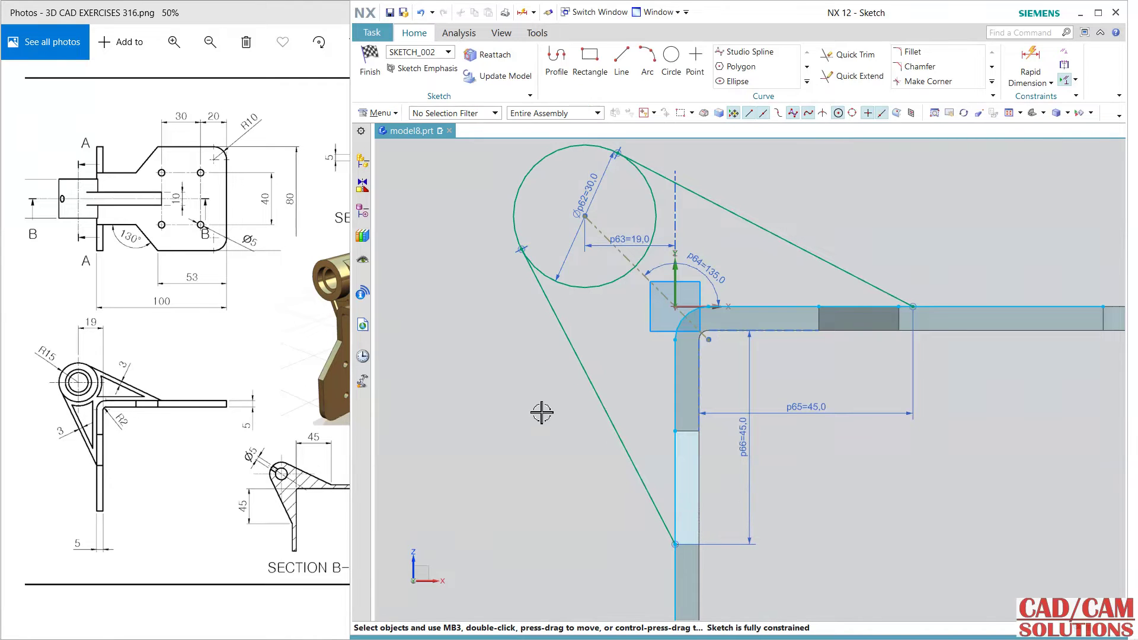
scroll(554, 412, "down", 1)
Trim the extra line segment from SKETCH_002, accepting the warning, and finish the sketch
middle_click_drag(564, 414, 580, 381, "shift")
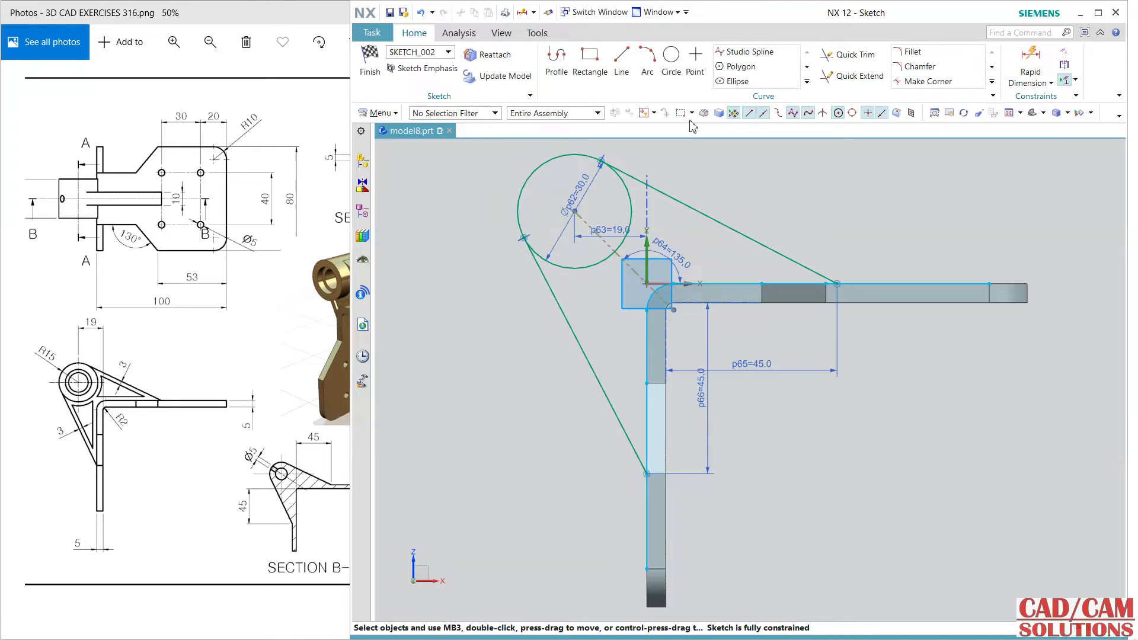
left_click(854, 54)
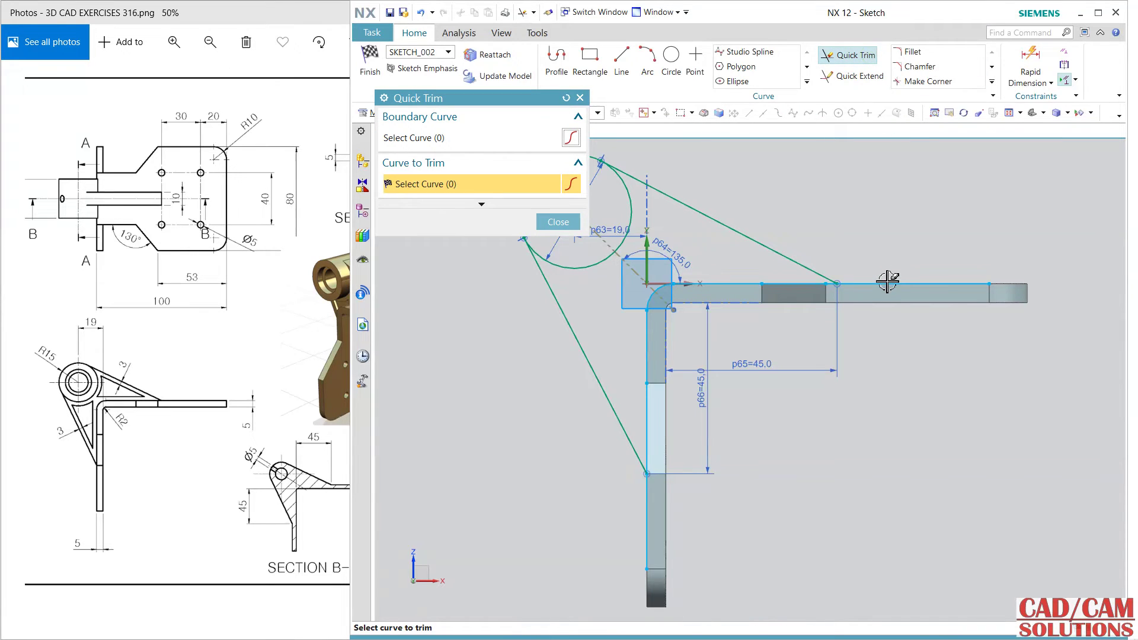
left_click(652, 540)
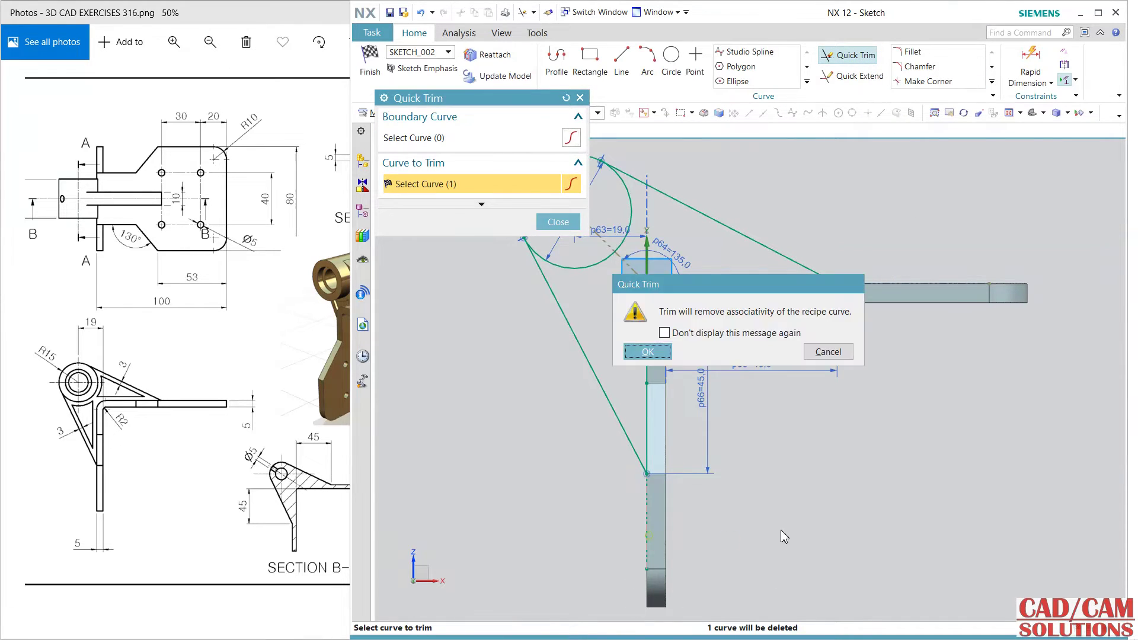
left_click(651, 352)
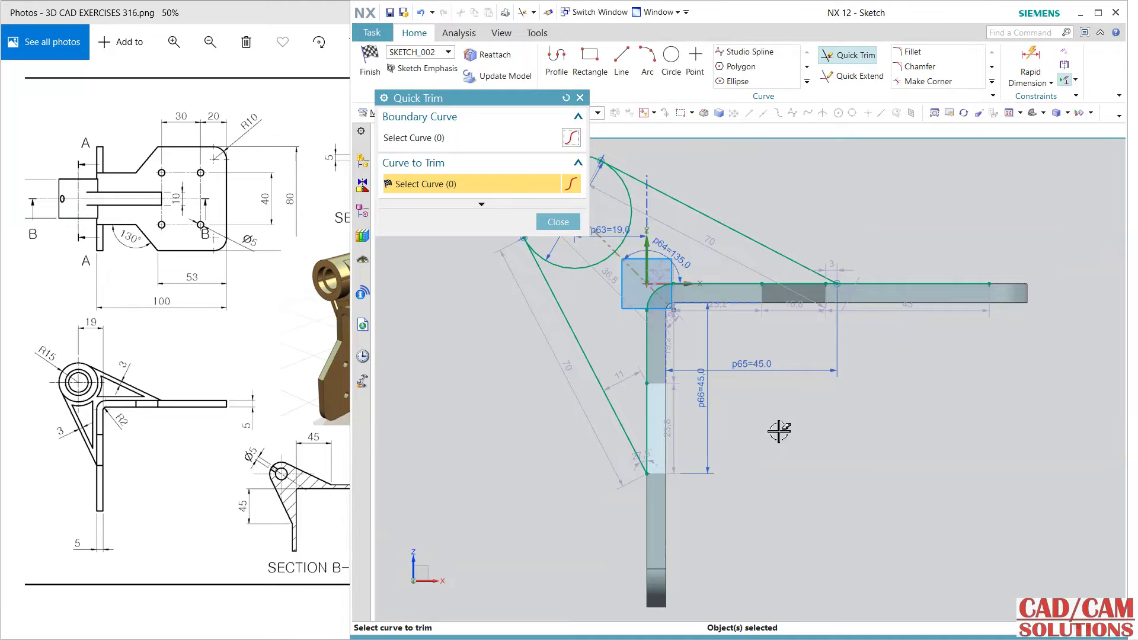
left_click(558, 221)
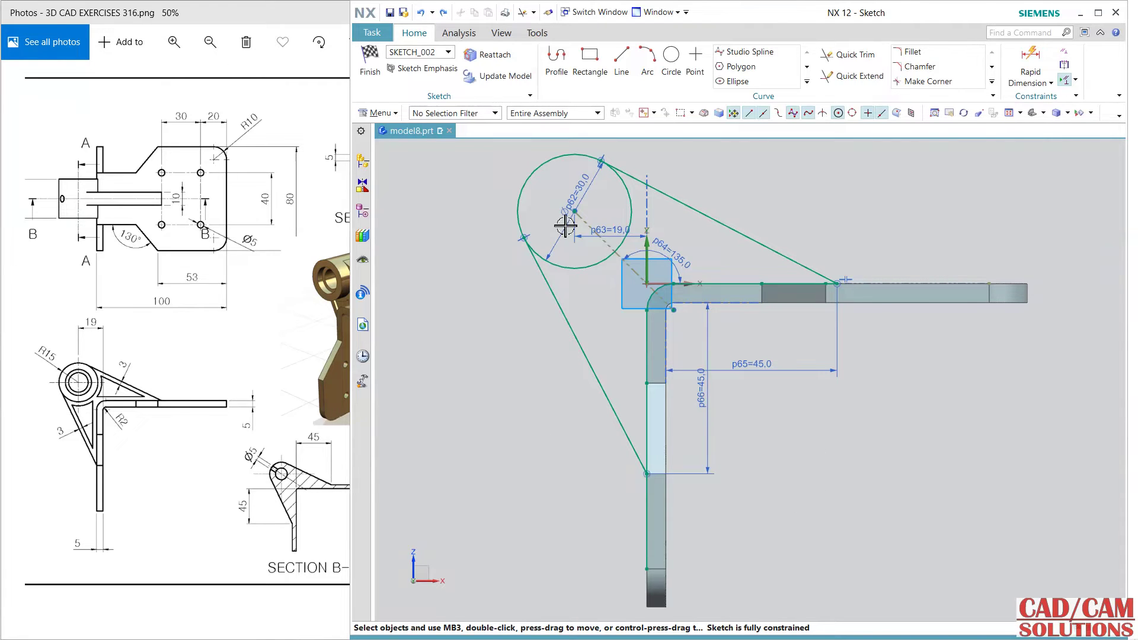
left_click(370, 59)
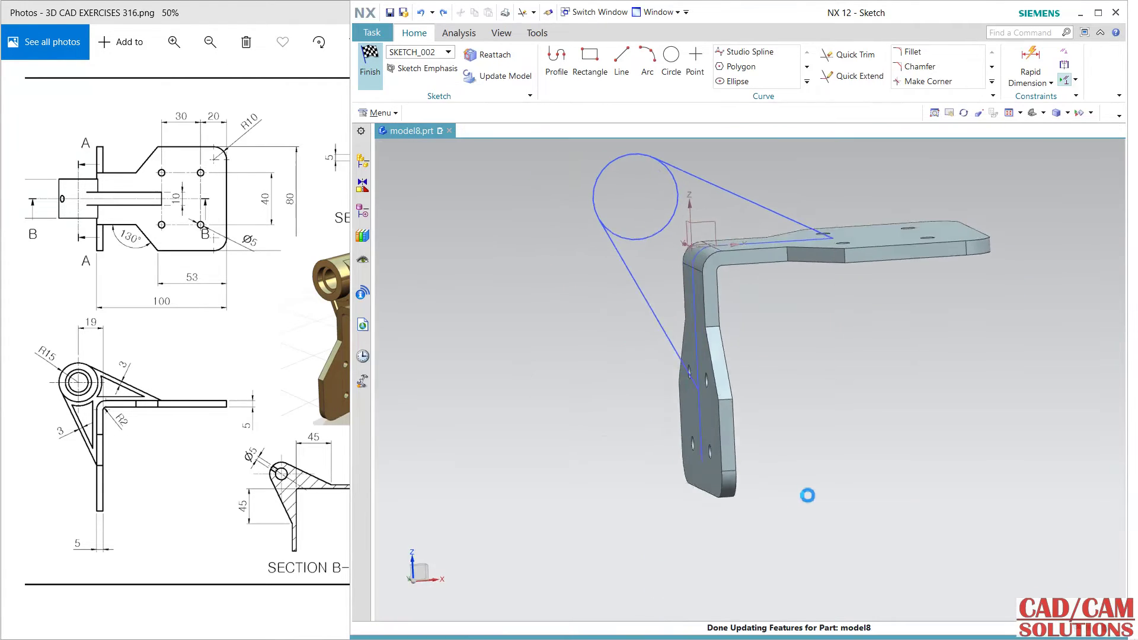
Extrude the triangular rib region symmetrically 5 mm, united with the bracket as a gusset
middle_click_drag(819, 334, 811, 454, "shift")
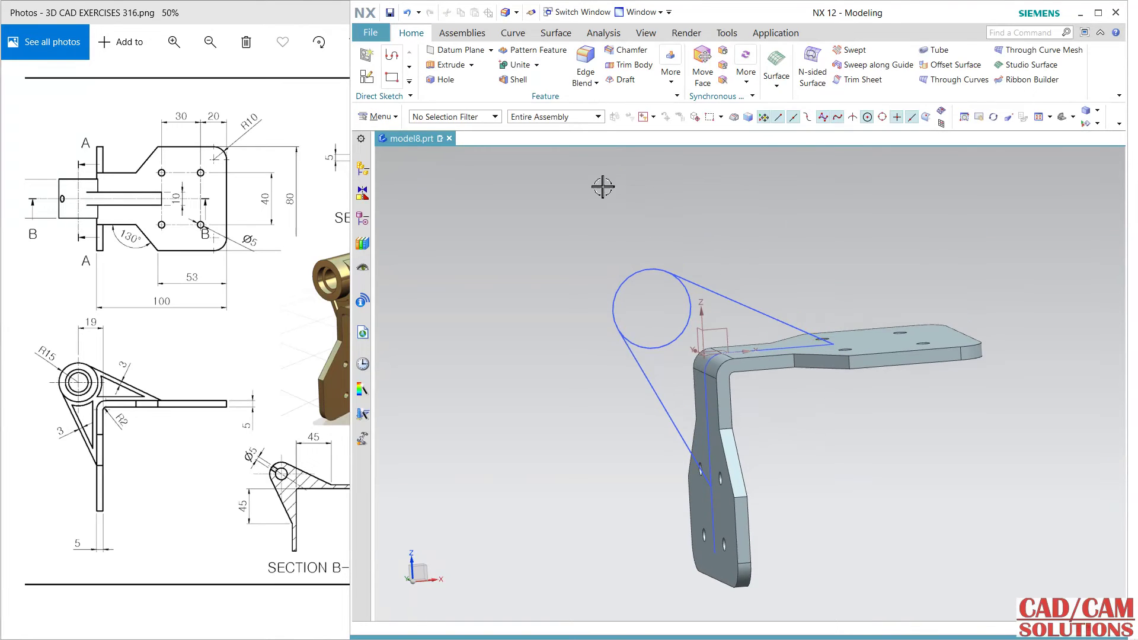
left_click(449, 64)
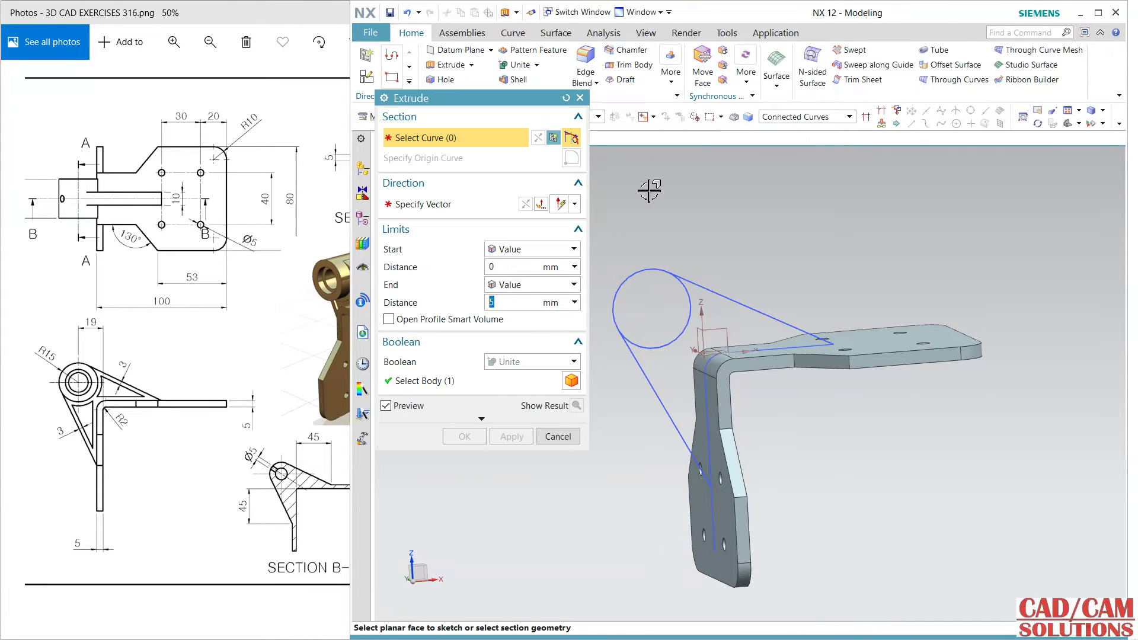
left_click(803, 118)
left_click(796, 205)
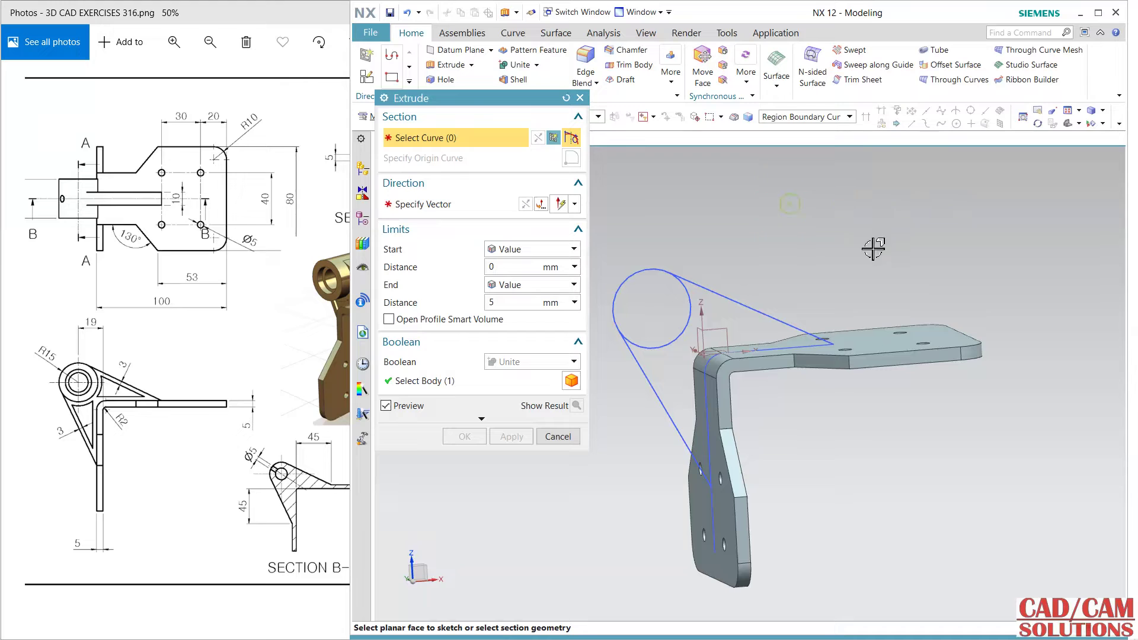
left_click(733, 314)
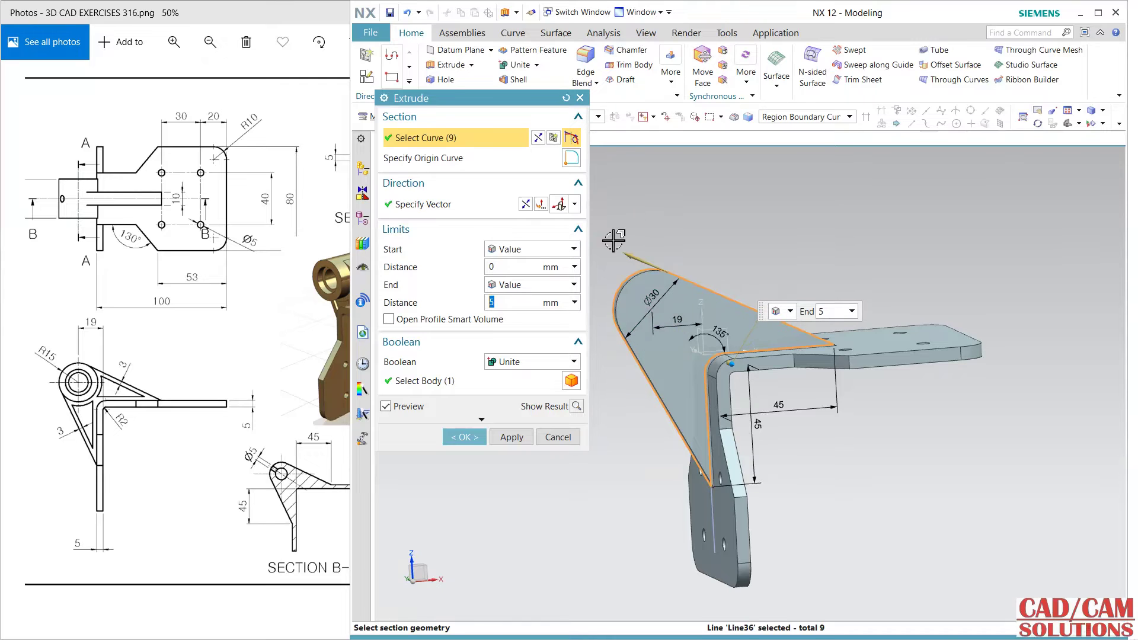
left_click(535, 285)
left_click(521, 310)
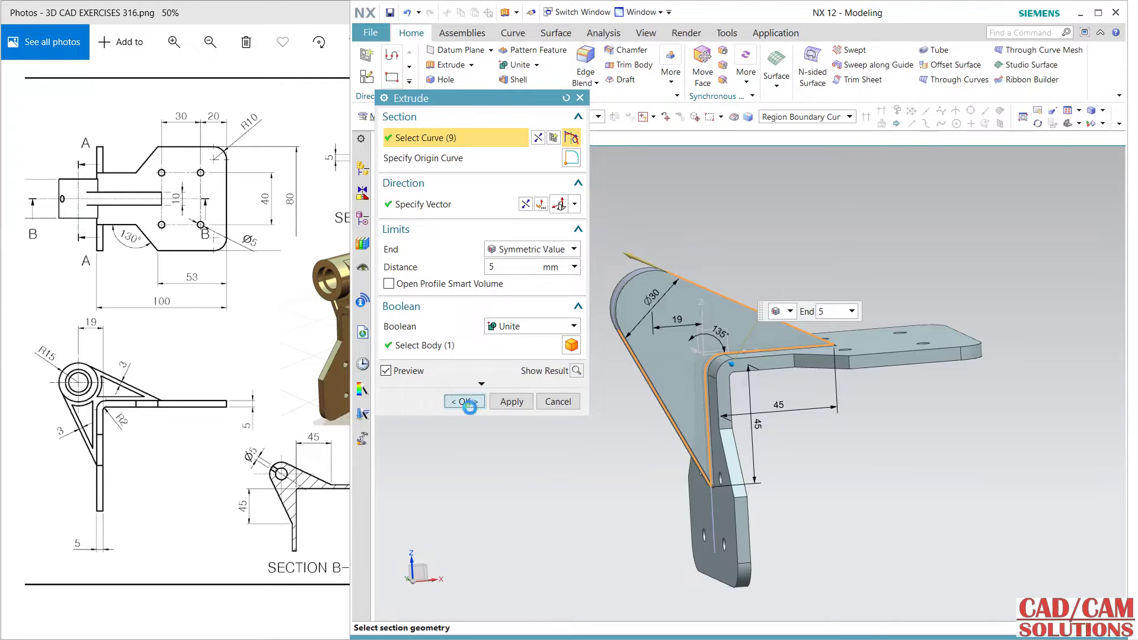
left_click(464, 401)
mouse_move(532, 465)
middle_mouse_down()
mouse_move(607, 460)
mouse_move(533, 477)
mouse_move(533, 449)
mouse_move(553, 469)
middle_mouse_up()
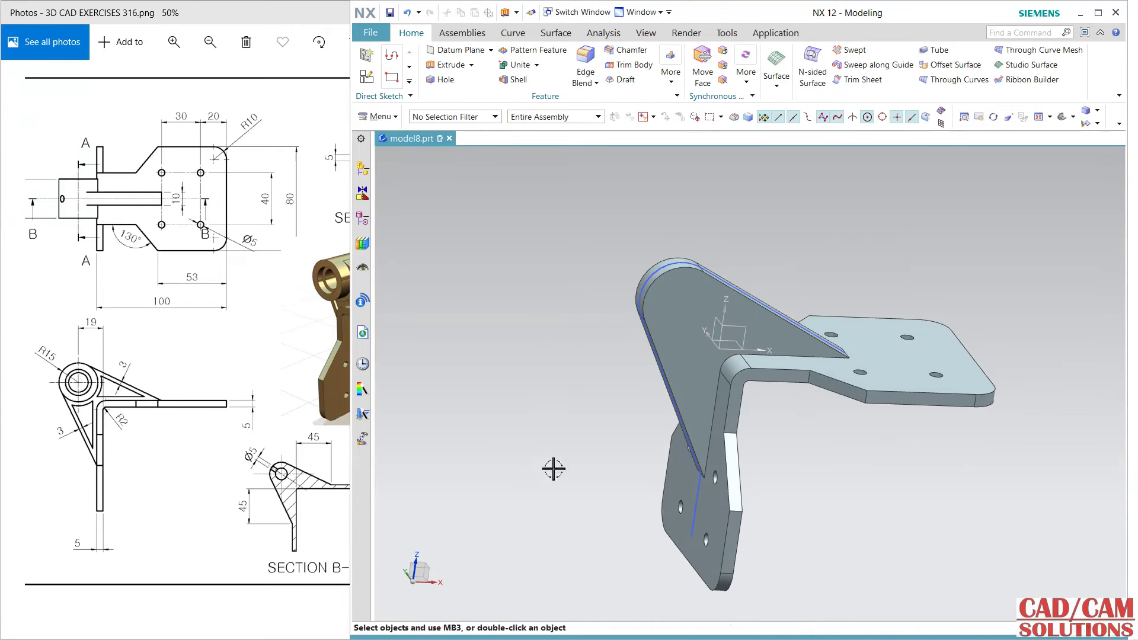
Start a Connected Curves extrusion with the Ø30 circle as its section
right_click_drag(553, 350, 595, 282)
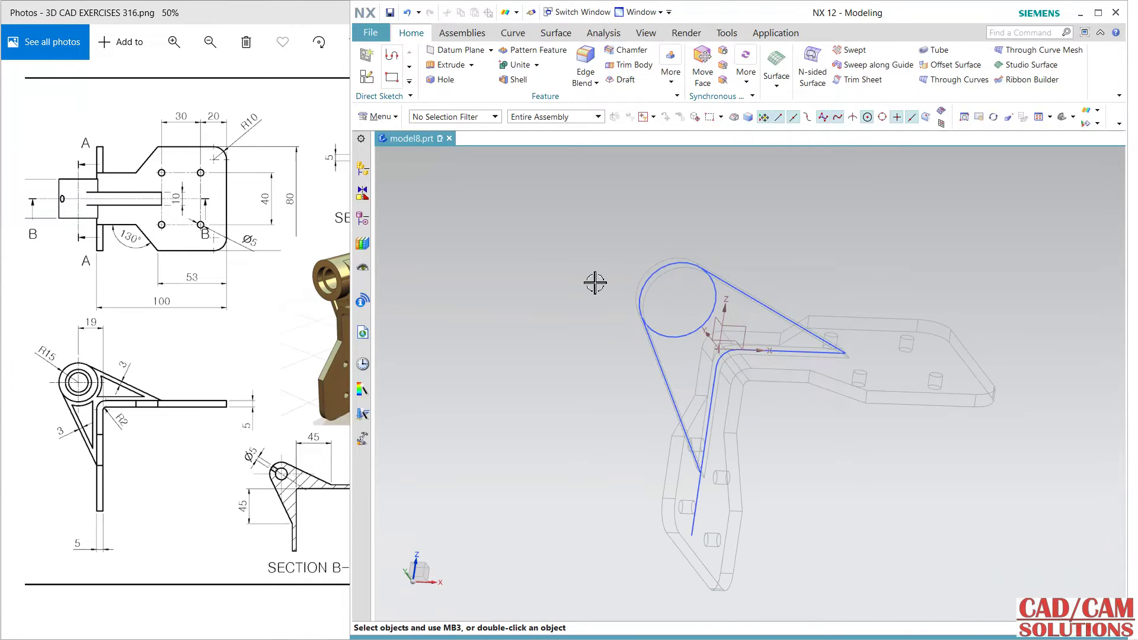
left_click(451, 65)
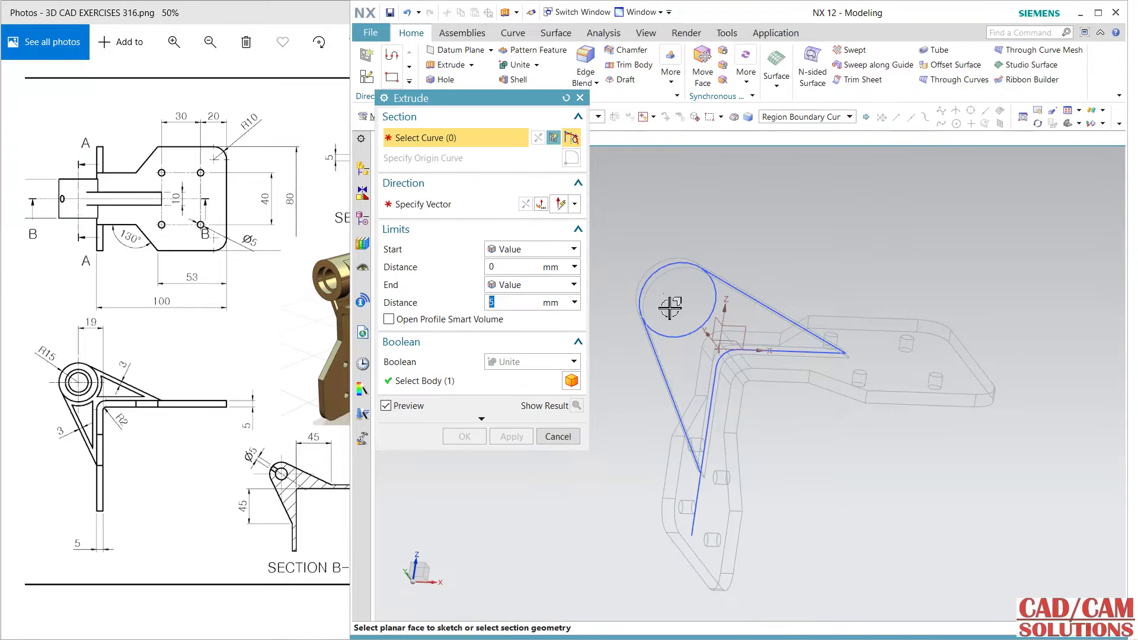
left_click(798, 116)
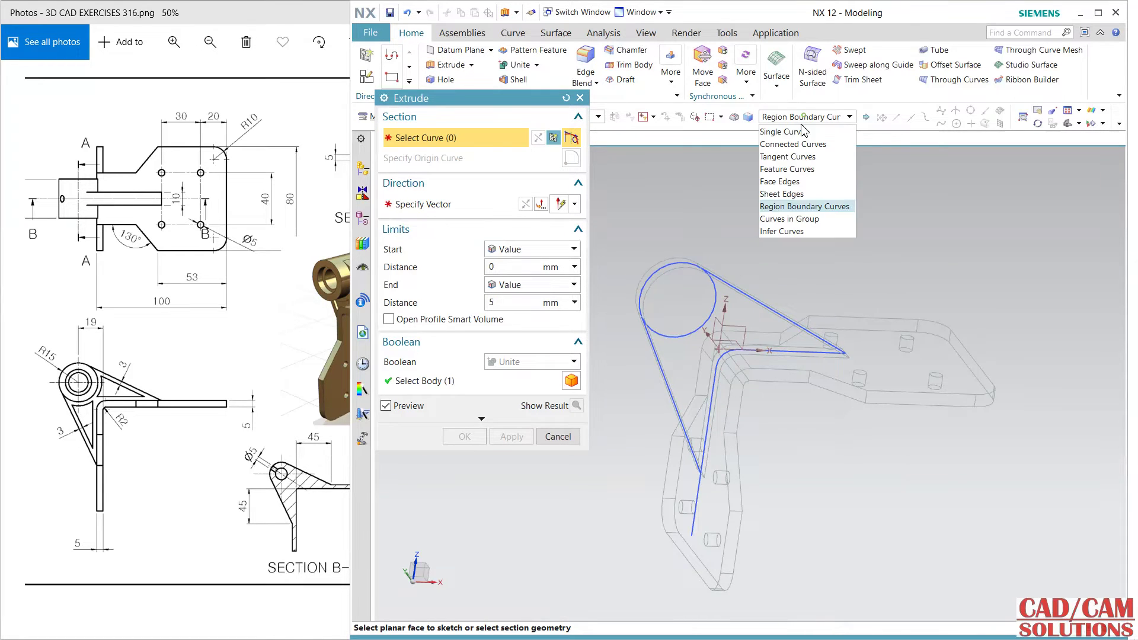
left_click(790, 145)
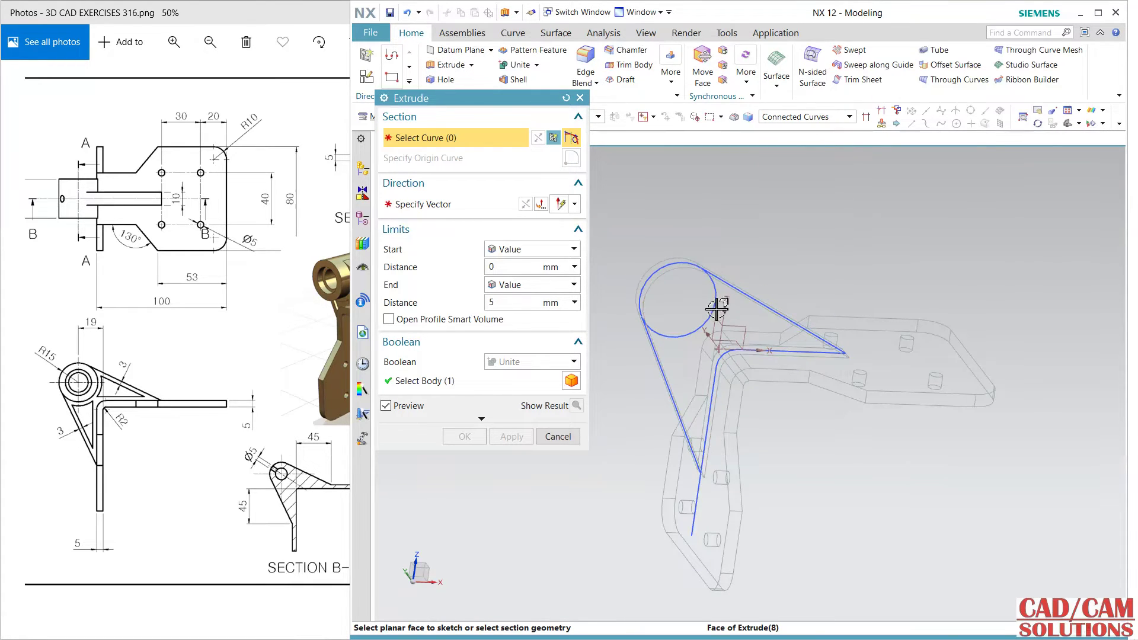
left_click(716, 309)
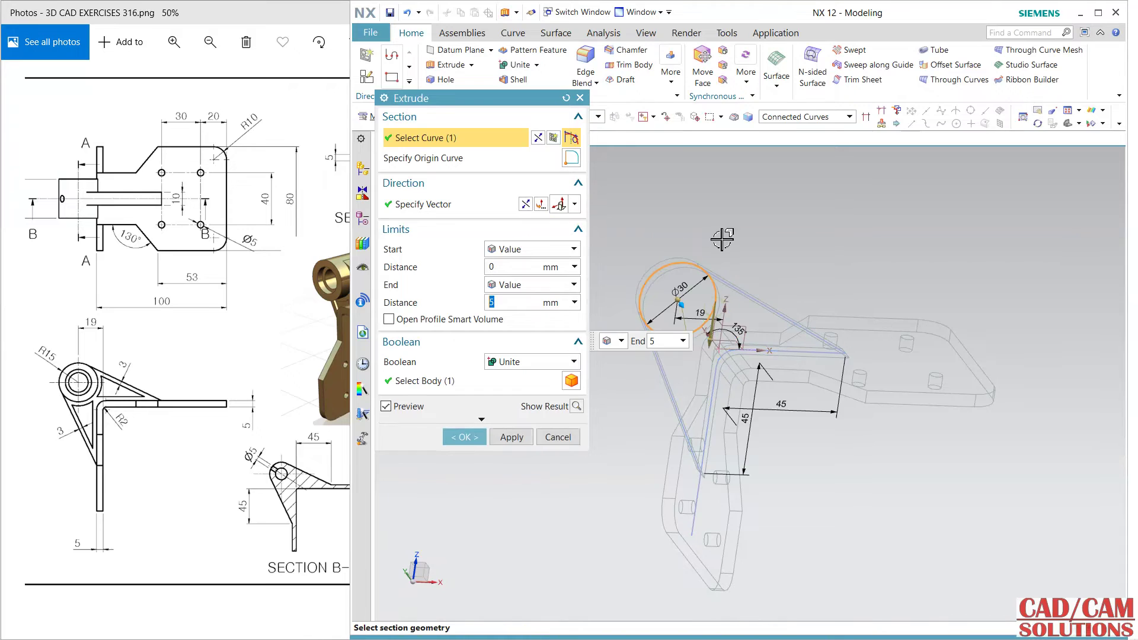
right_click(736, 207)
left_click(737, 202)
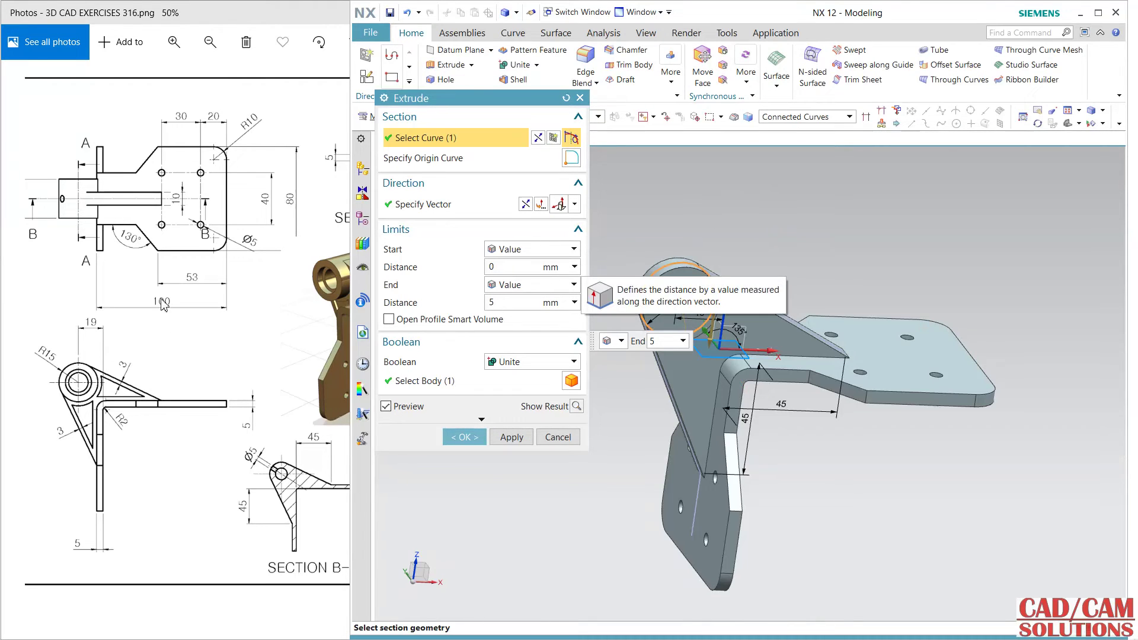
left_click(75, 224)
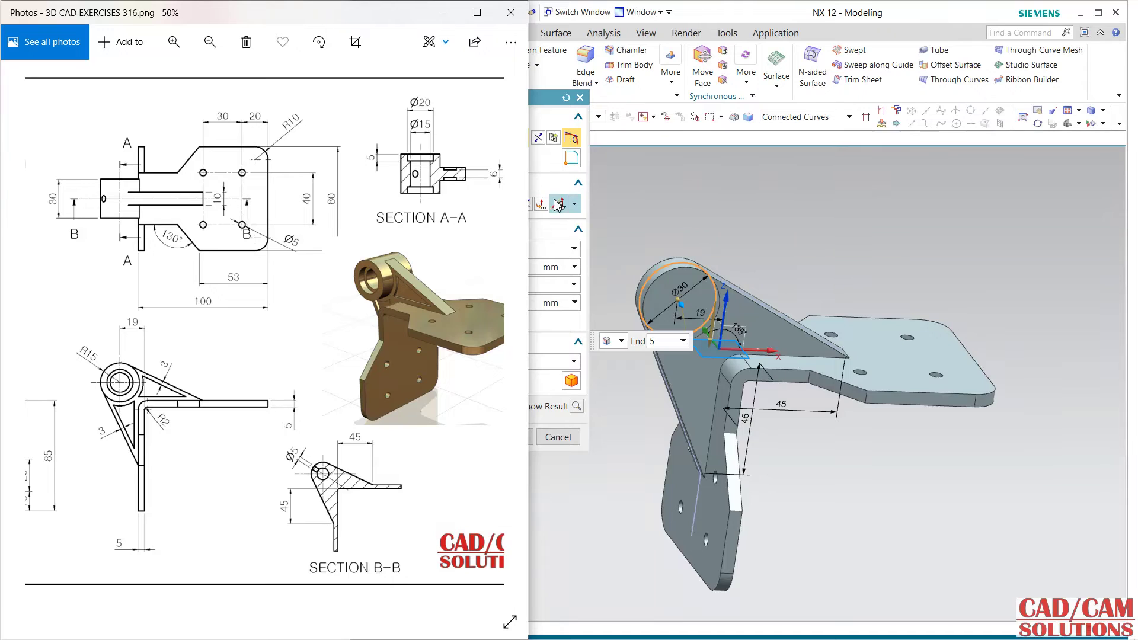
Extrude the Ø30 boss symmetrically 15 mm, united with the bracket, then check section A-A
left_click(539, 299)
type("1")
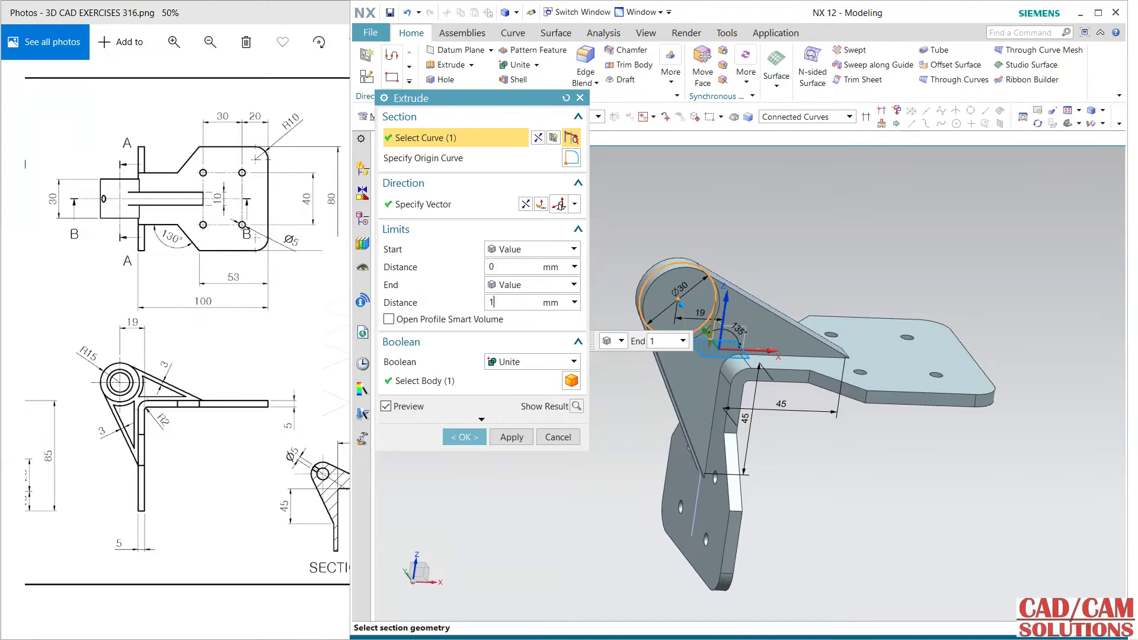
type("5")
key("Return")
left_click(528, 284)
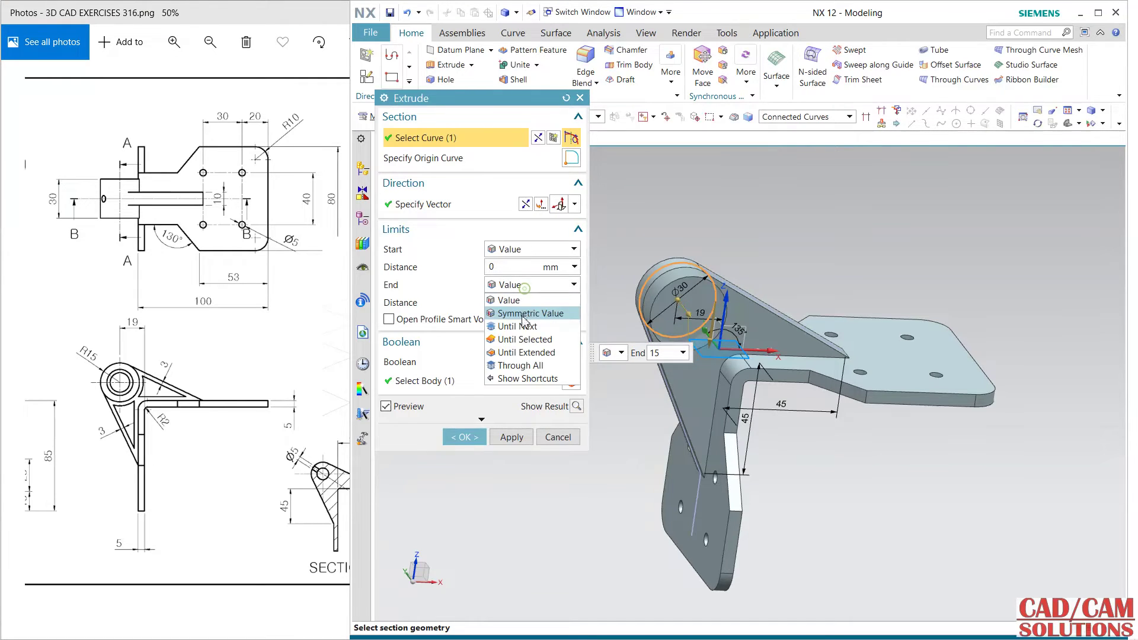
left_click(520, 309)
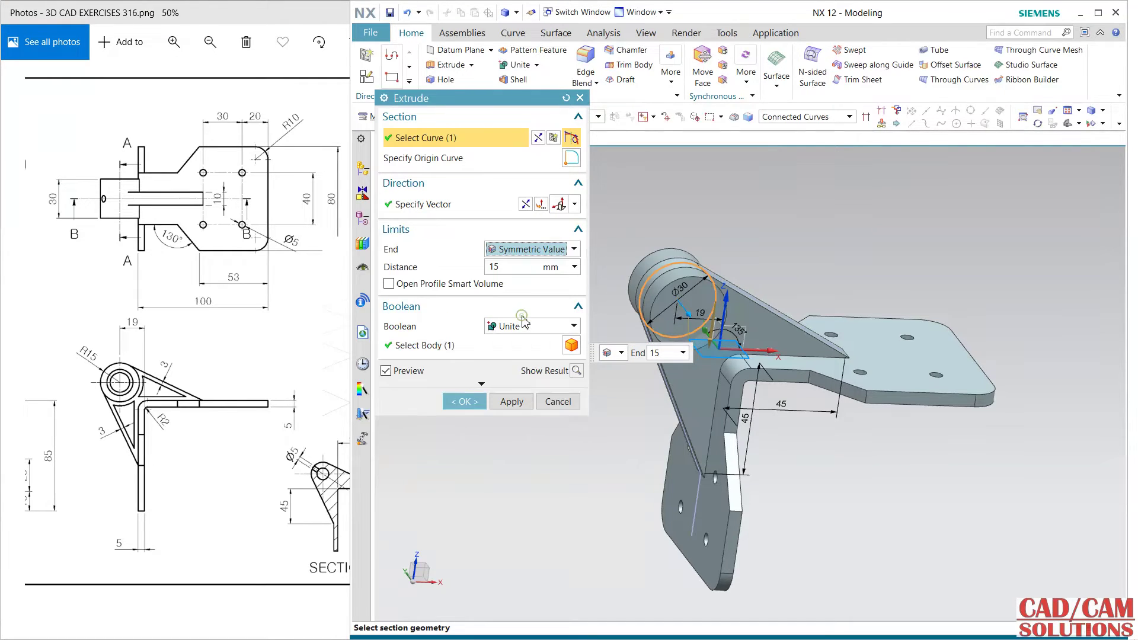
left_click(472, 408)
middle_click_drag(523, 435, 501, 427)
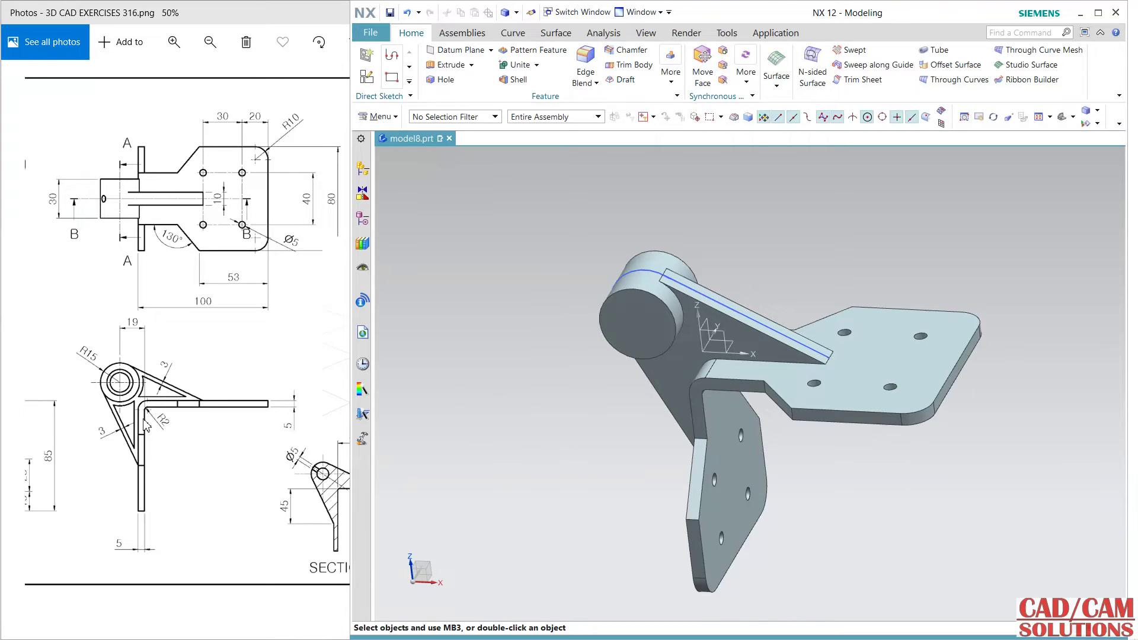
left_click(154, 288)
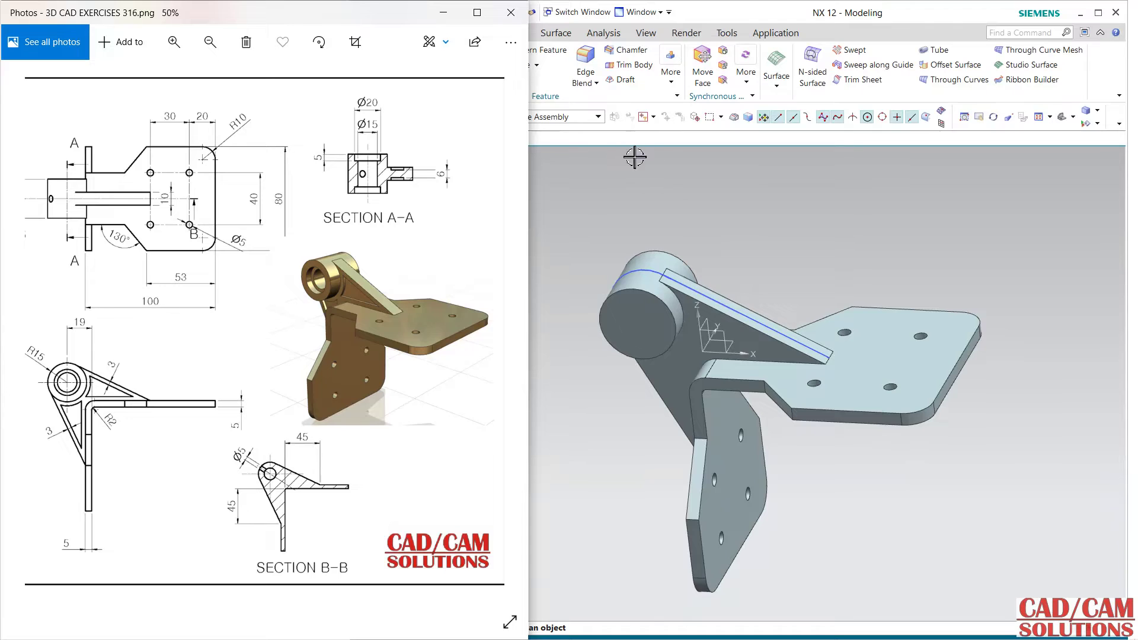
Set up a Counterbored hole with Ø20 × 5 counterbore and Ø15 bore
left_click(676, 223)
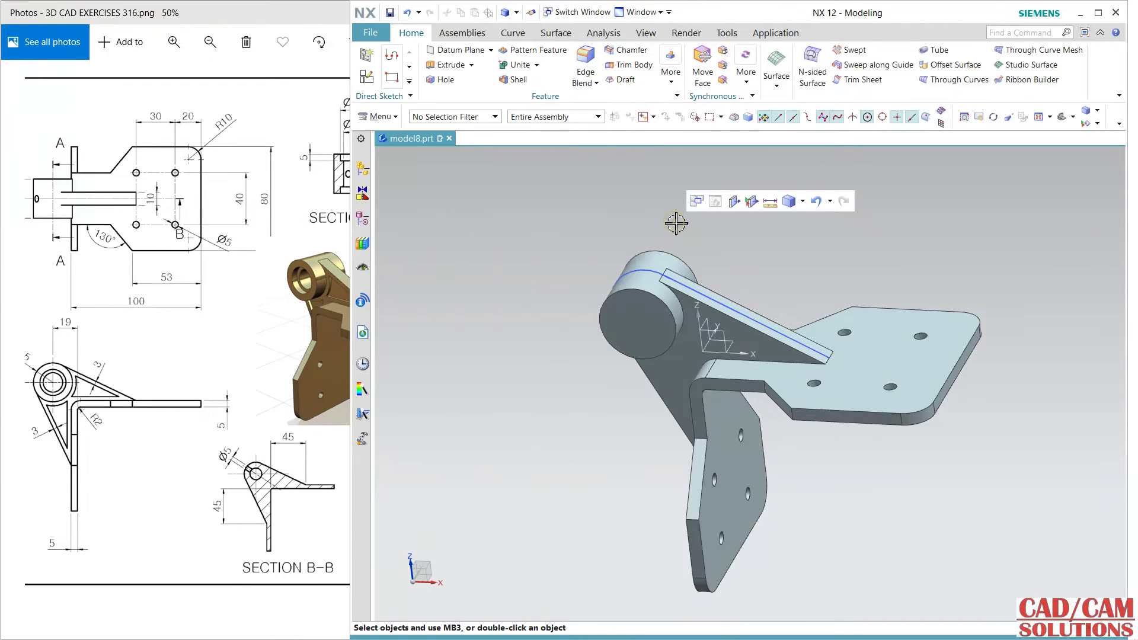
left_click(446, 81)
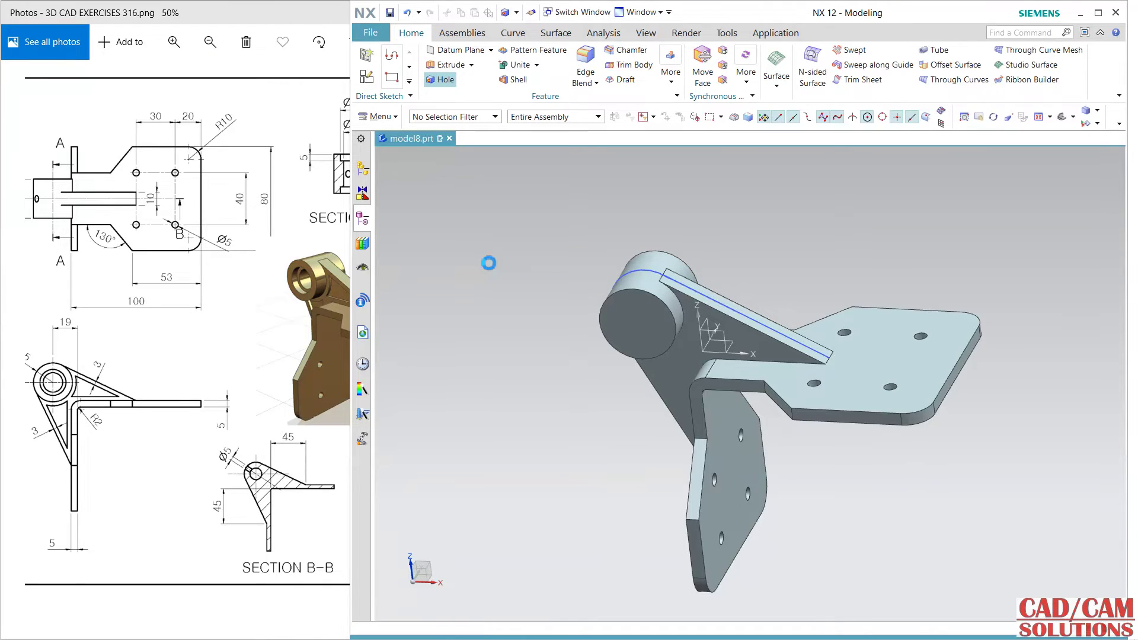
left_click(257, 176)
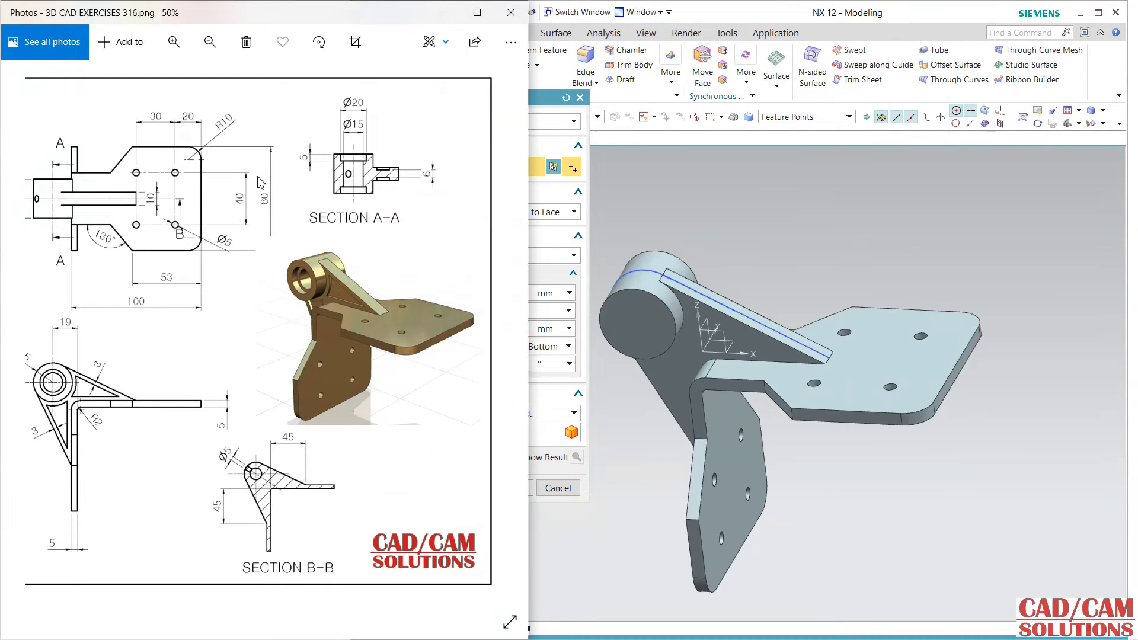
left_click(544, 102)
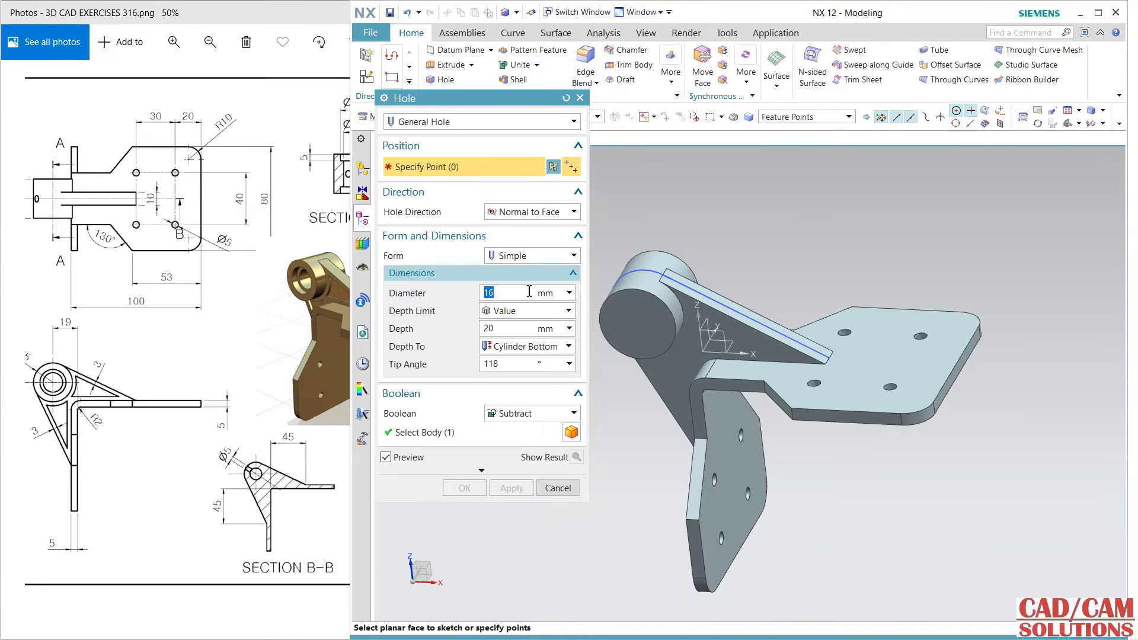
left_click(521, 254)
left_click(523, 284)
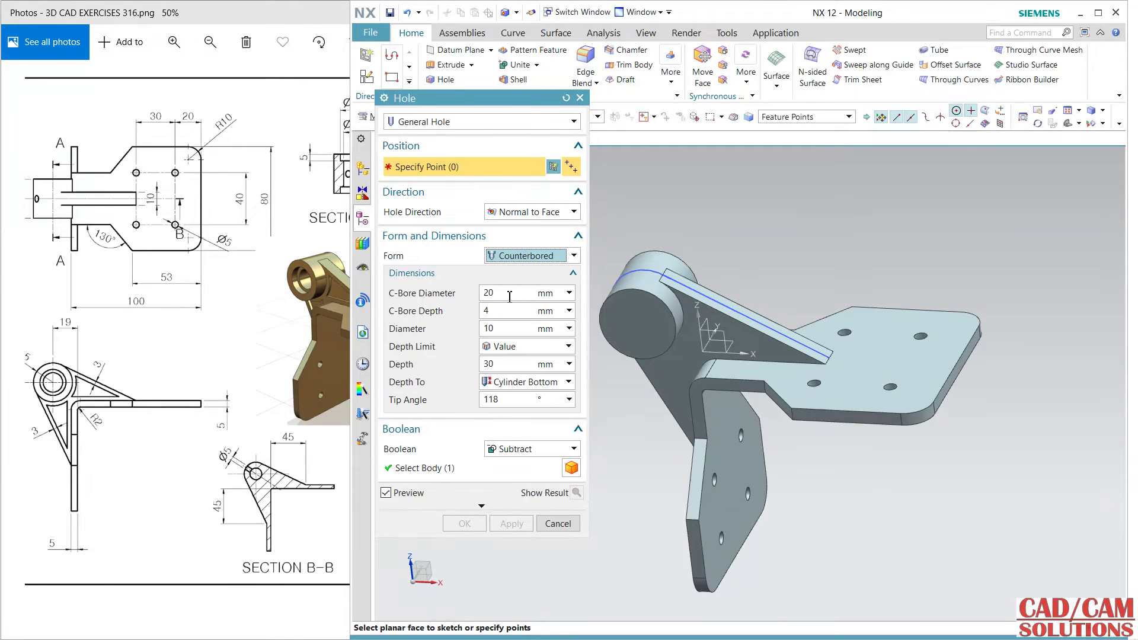
left_click(503, 330)
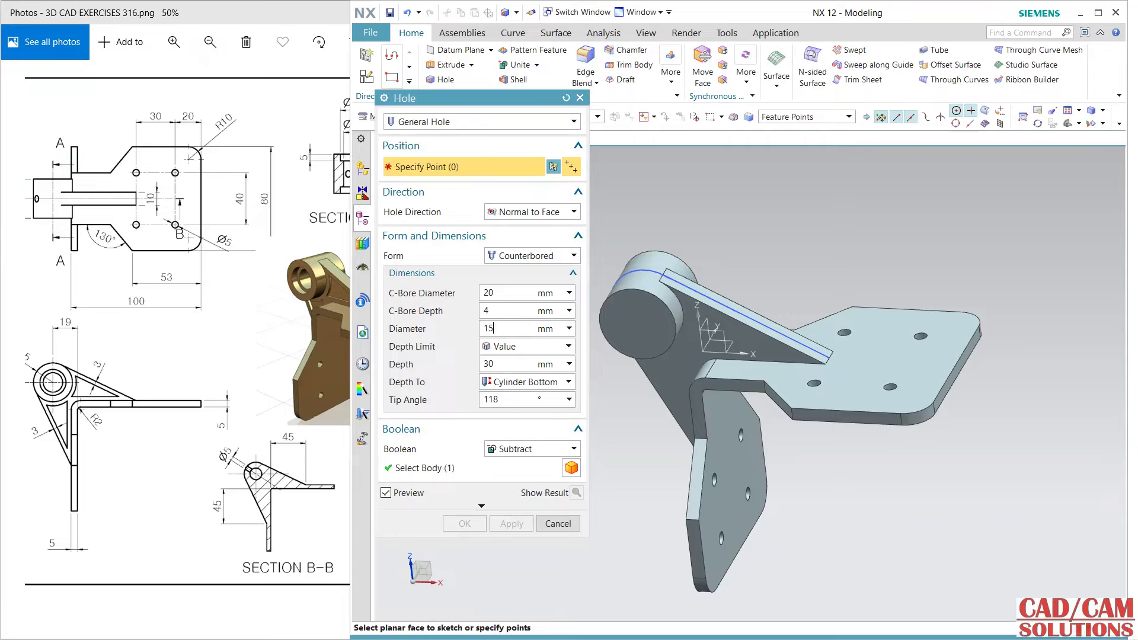
left_click(312, 307)
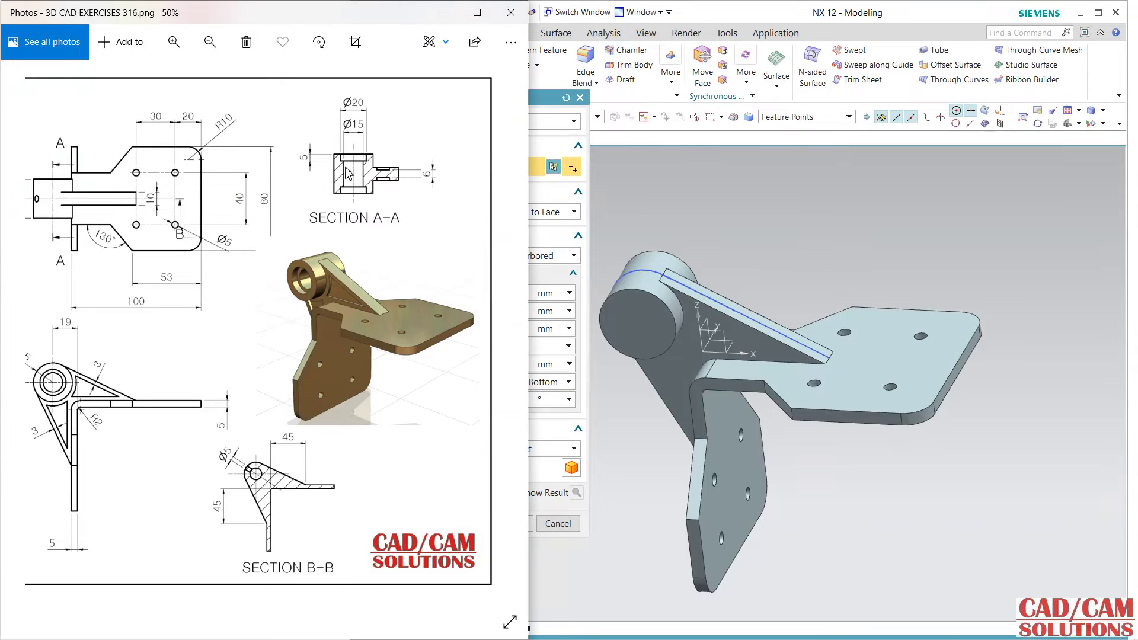
left_click(548, 103)
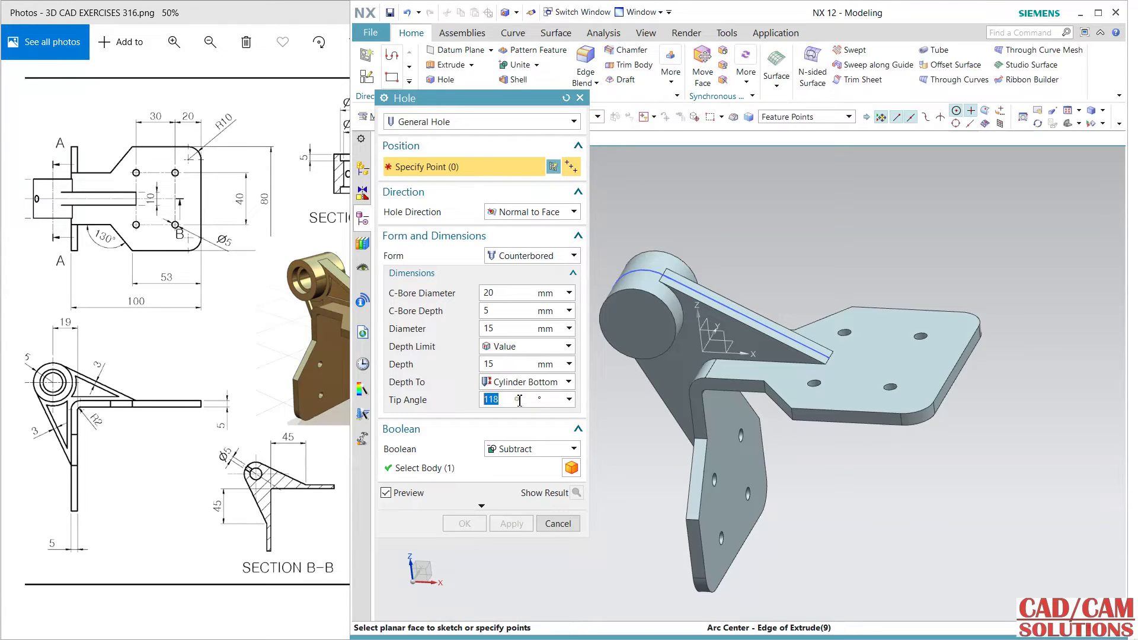
Place the counterbored hole at the arc centres of both boss ends
left_click(630, 320)
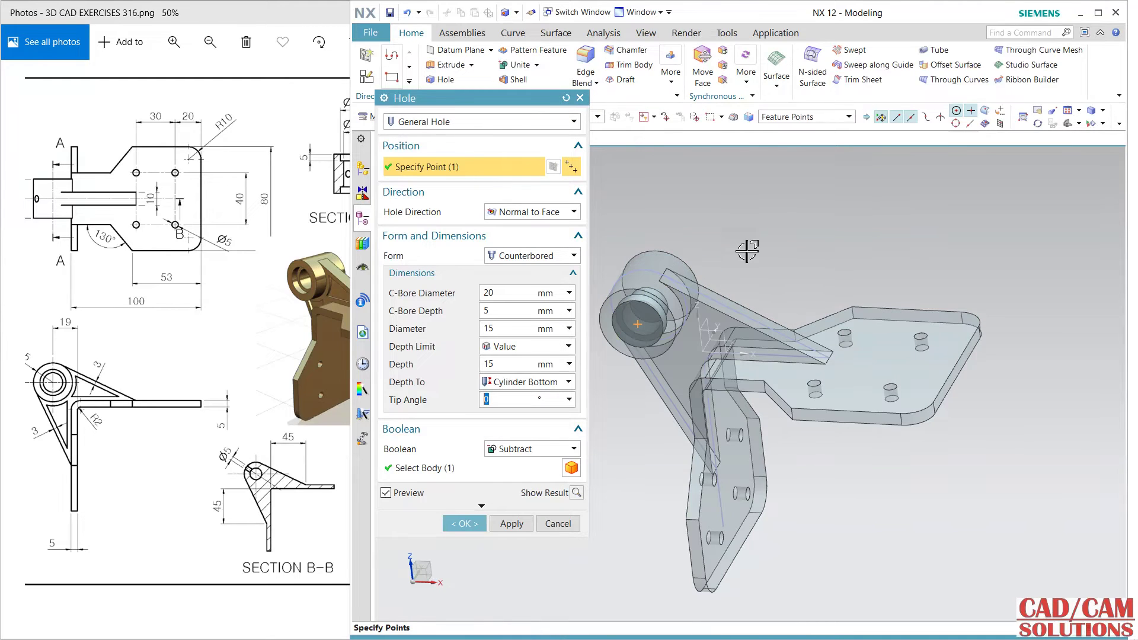
left_click(511, 524)
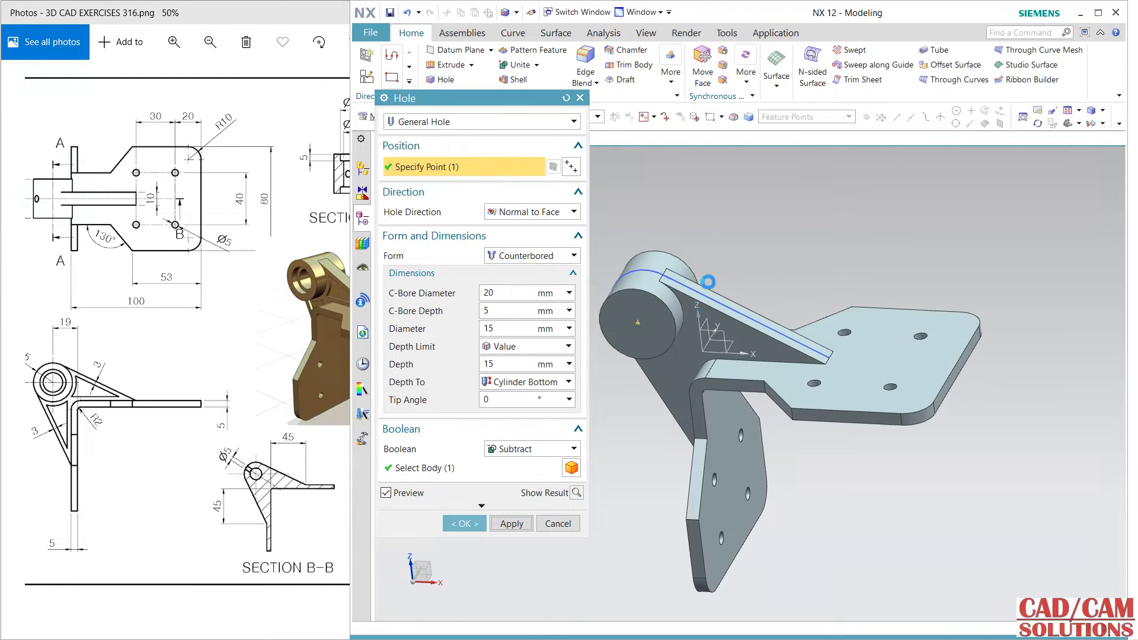
middle_click_drag(753, 256, 629, 418)
left_click(634, 431)
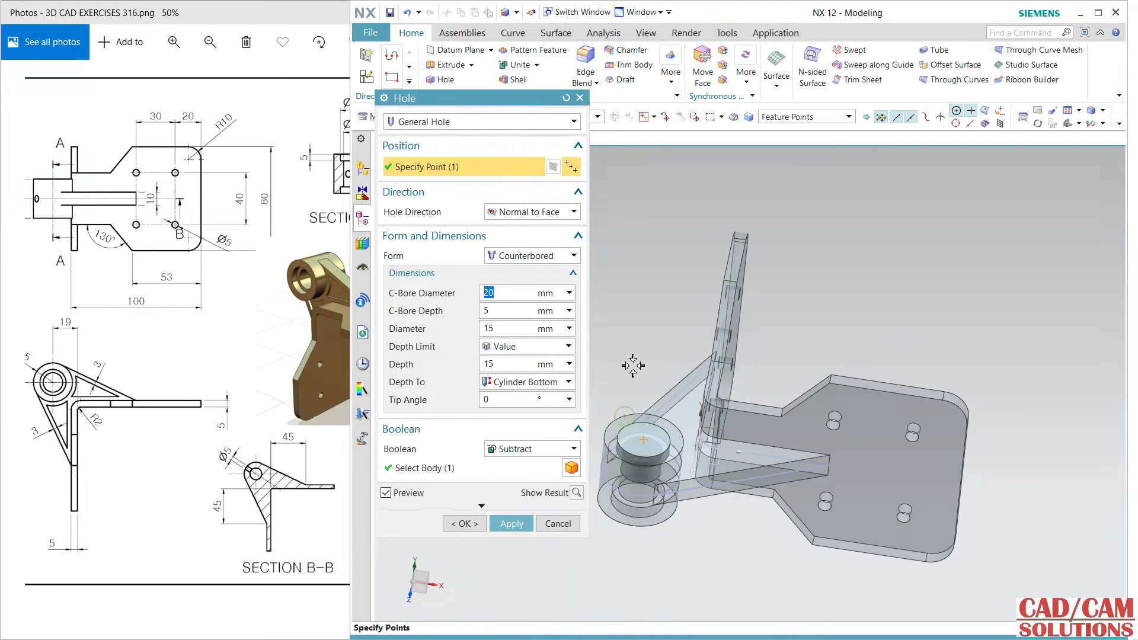
left_click(474, 527)
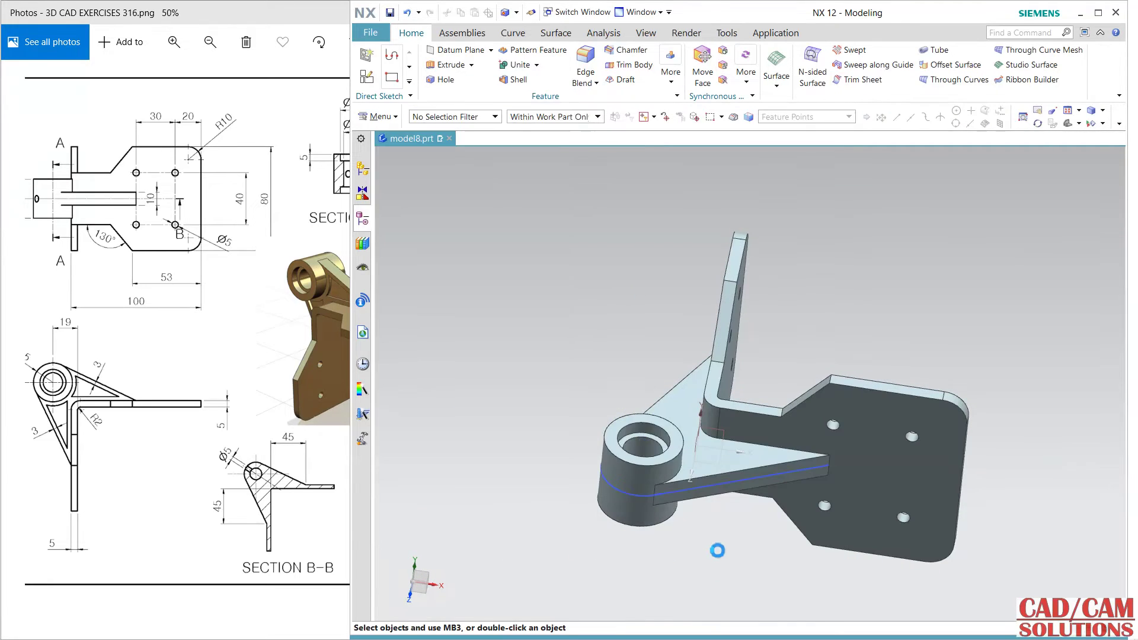
Create SKETCH_003 on the angled side rib's face, using an edge as horizontal reference
middle_click_drag(719, 549, 686, 466)
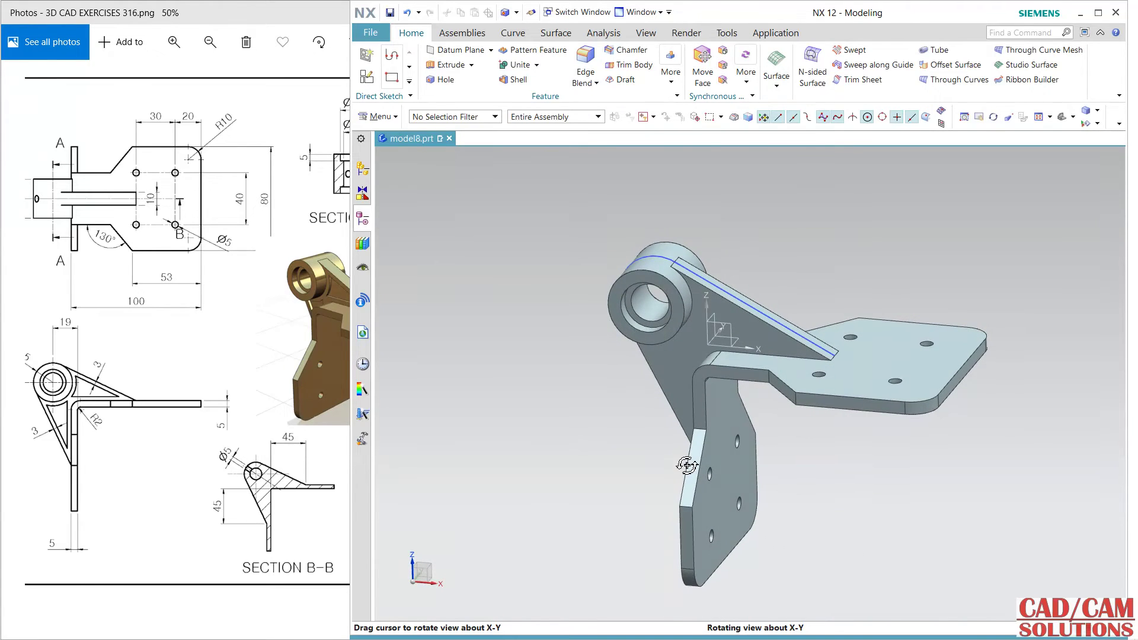
left_click(265, 349)
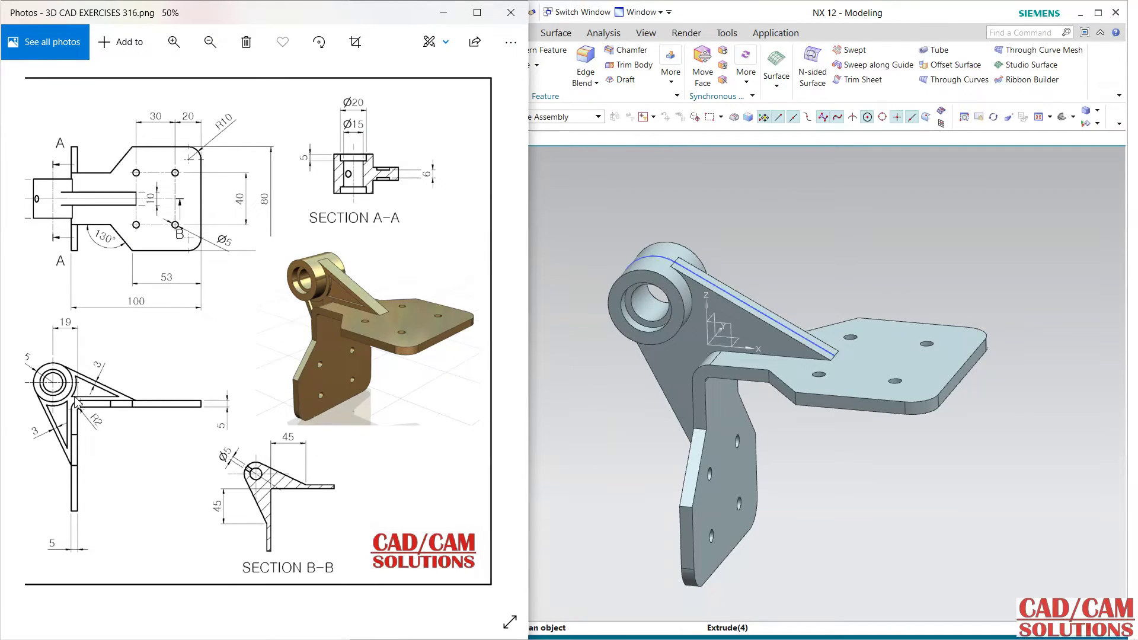
left_click(662, 203)
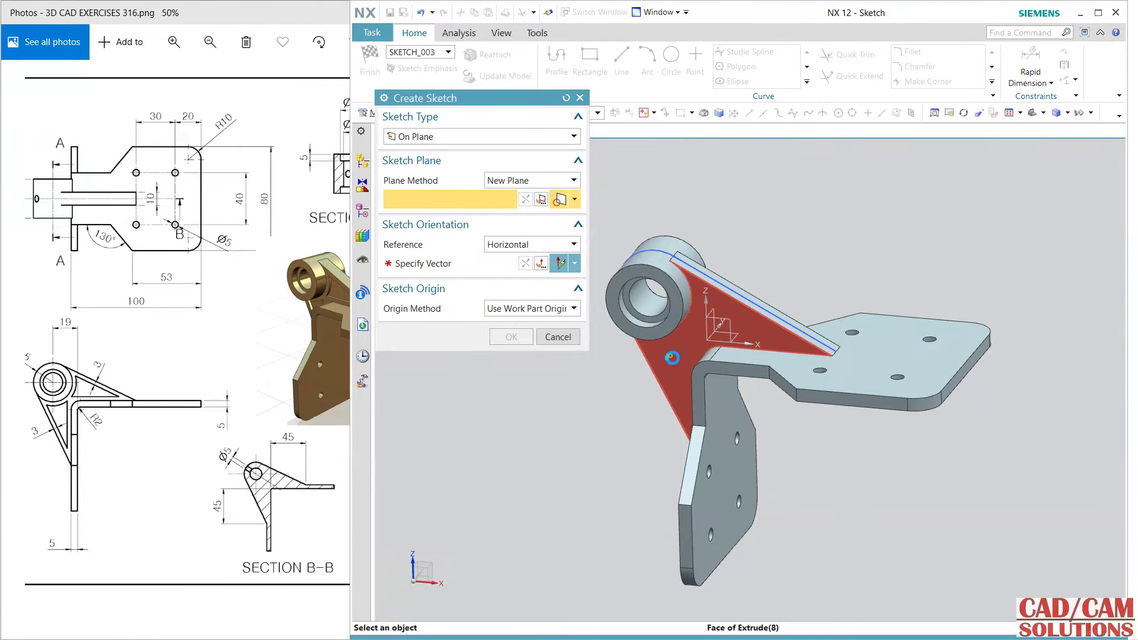
left_click(688, 384)
left_click(775, 383)
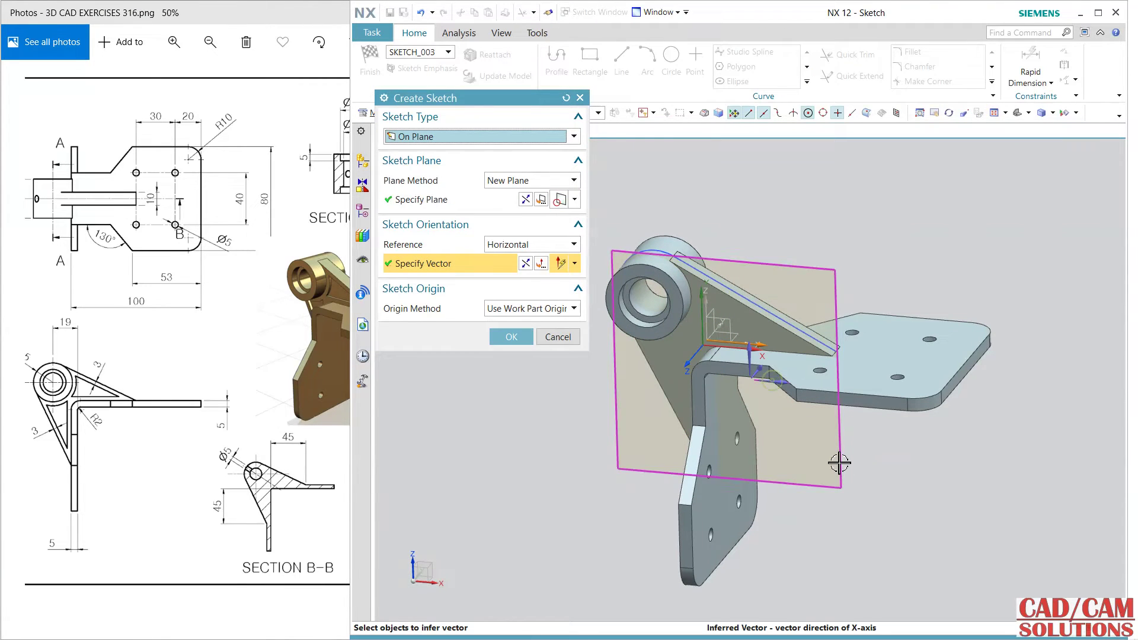
middle_click(895, 484)
scroll(800, 422, "up", 2)
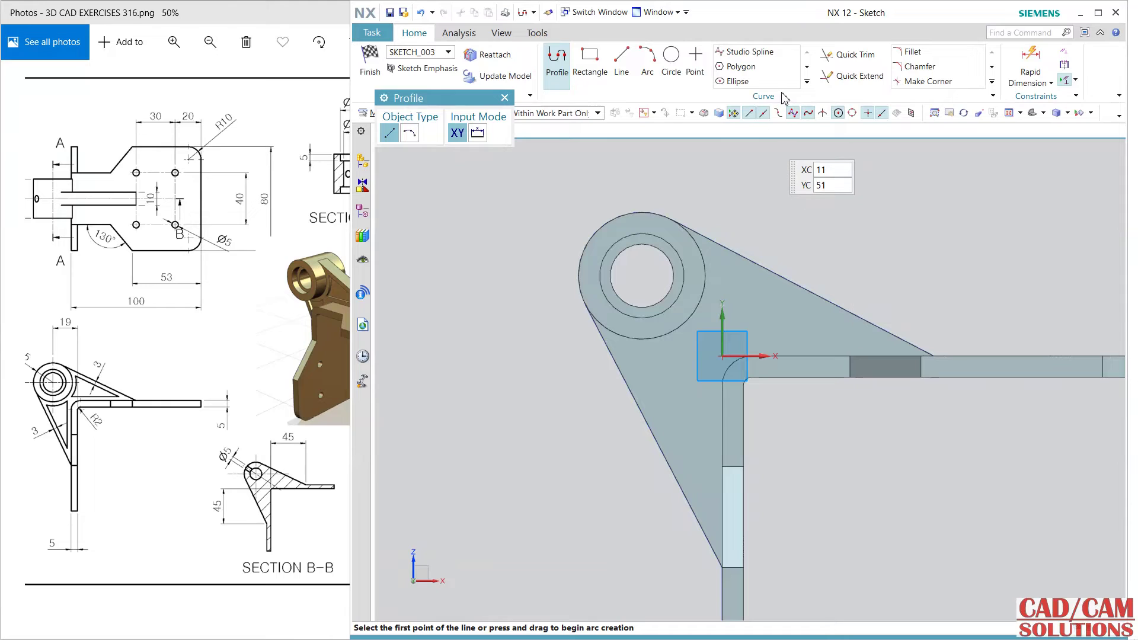
Offset the rib outline 3 mm inward with Offset Curve
left_click(806, 82)
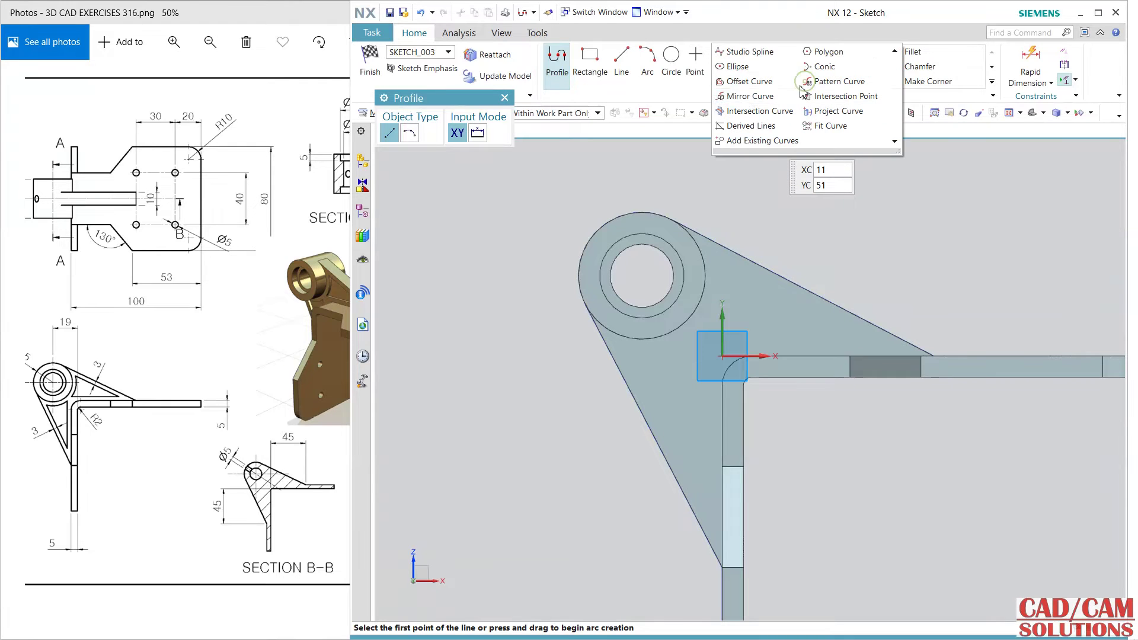
left_click(746, 82)
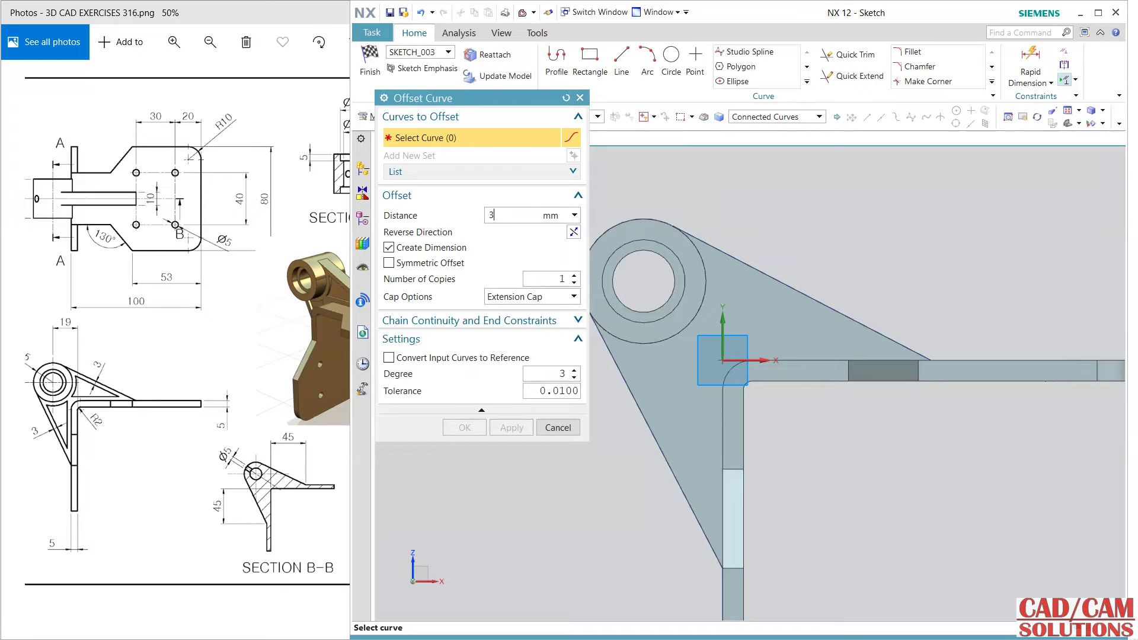
left_click(752, 266)
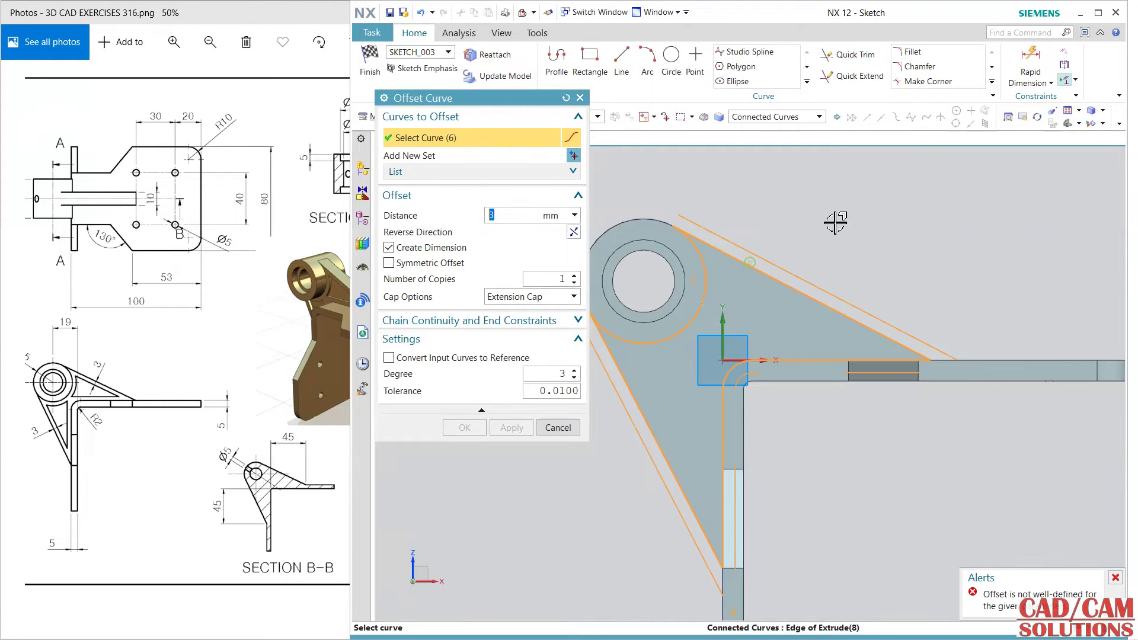
left_click(573, 231)
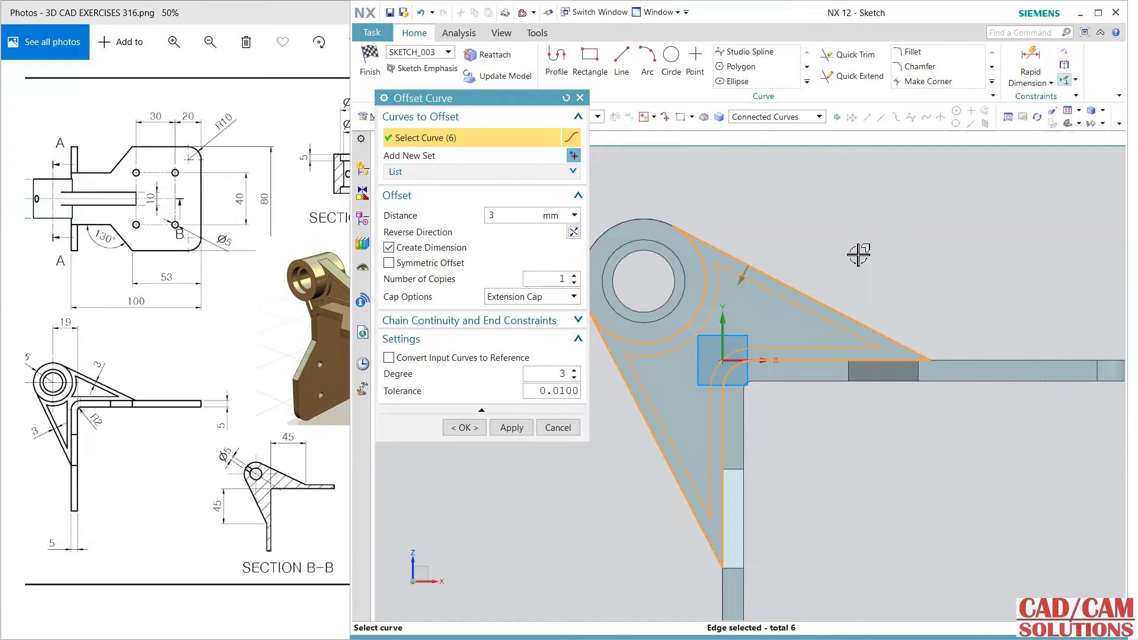
left_click(462, 428)
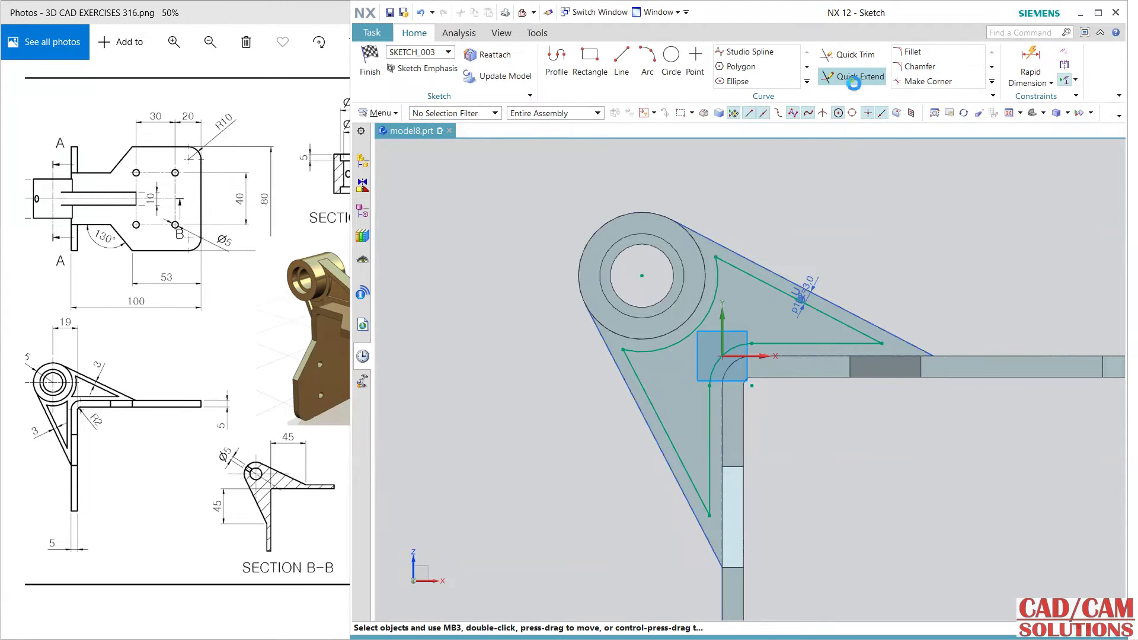
Quick Extend the vertical offset line up to the arc
left_click(860, 75)
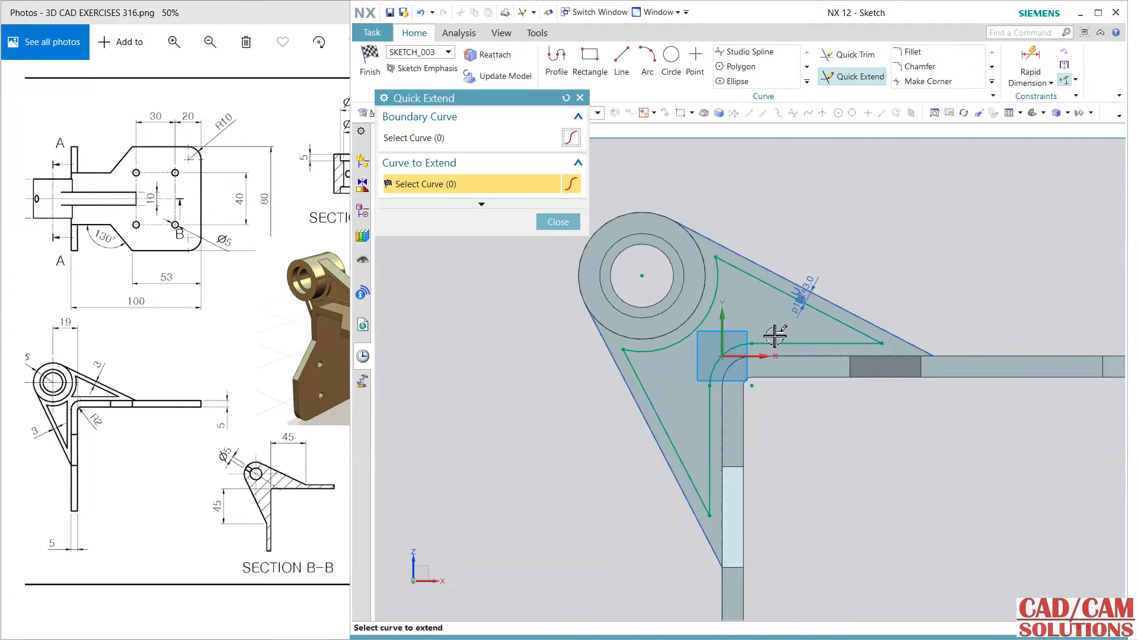
left_click(711, 417)
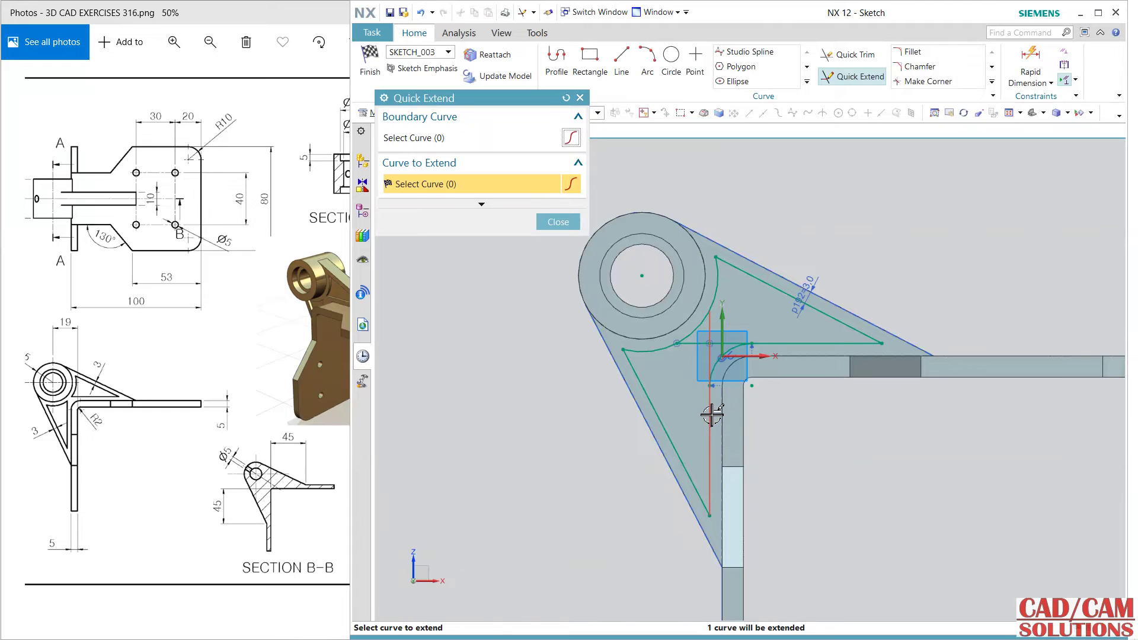
middle_click(937, 457)
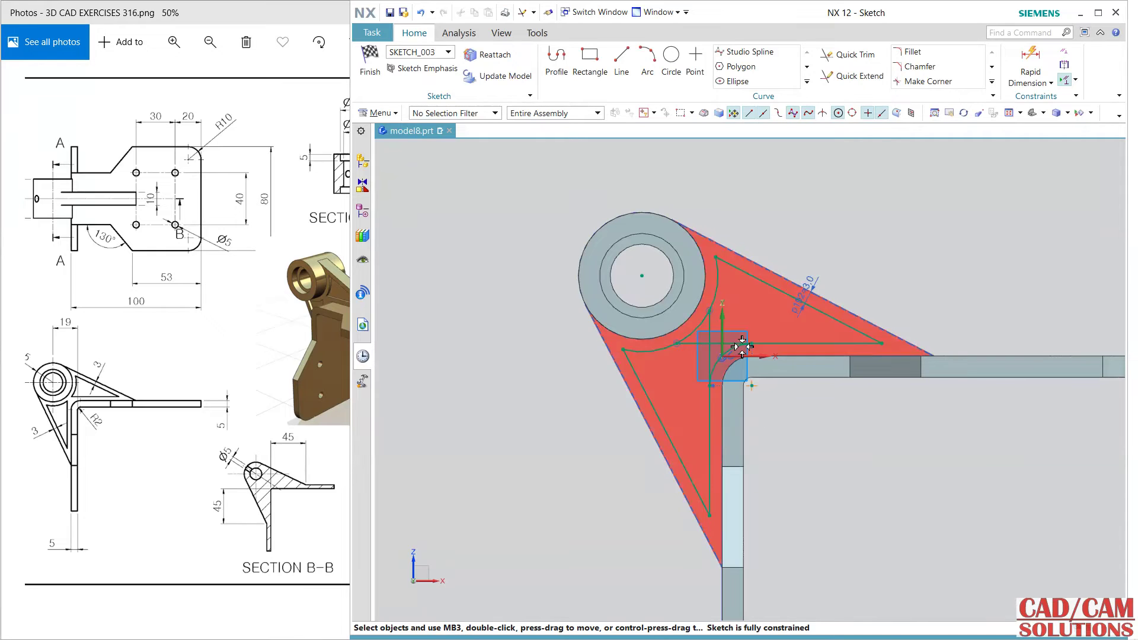
Finish SKETCH_003, then reopen SKETCH_002 and delete its 19 mm dimension
left_click(370, 65)
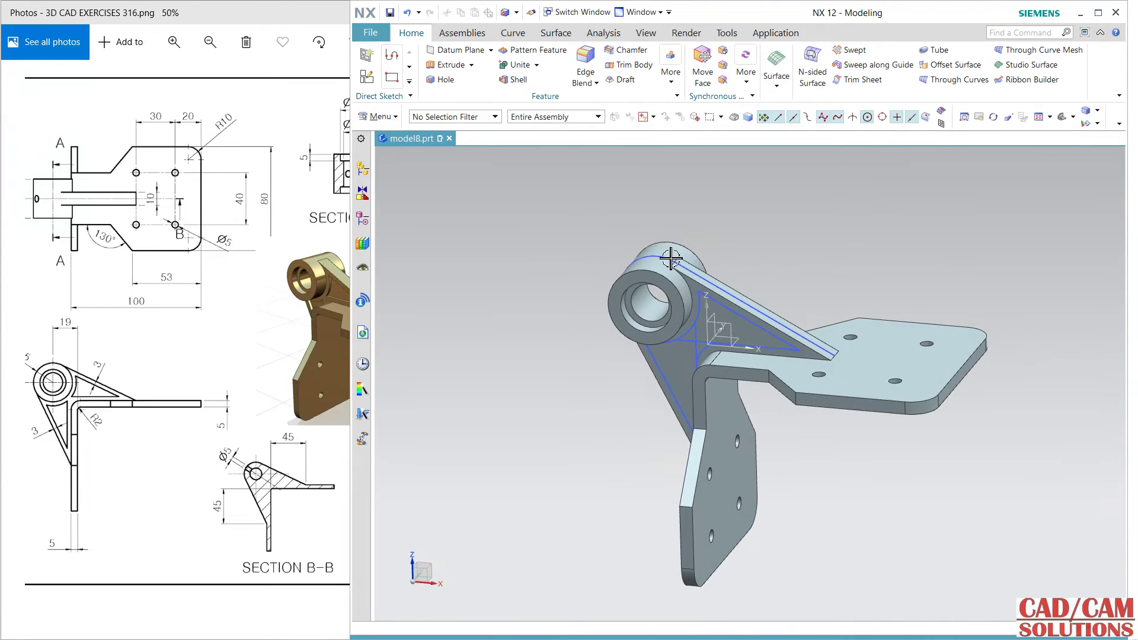
double_click(670, 259)
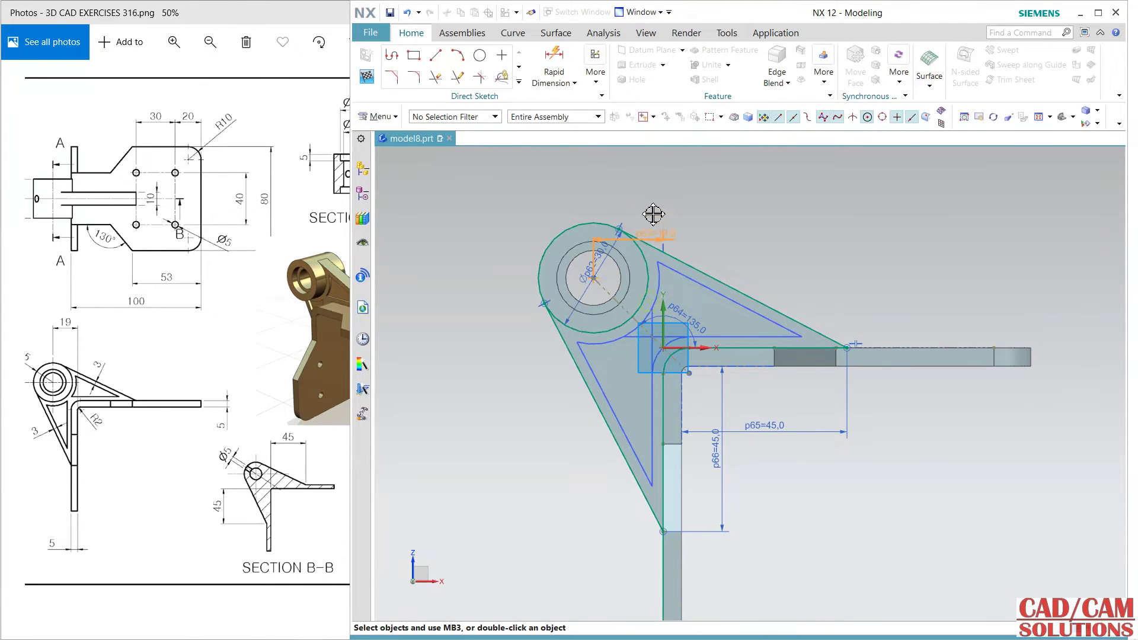
left_click_drag(653, 214, 651, 178)
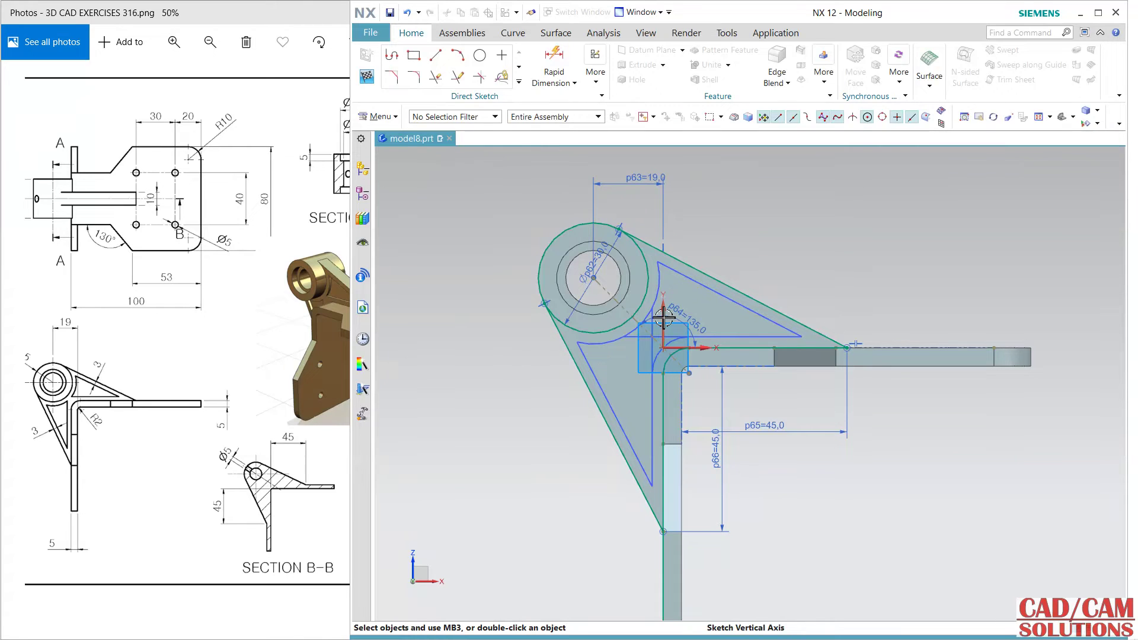
left_click(661, 188)
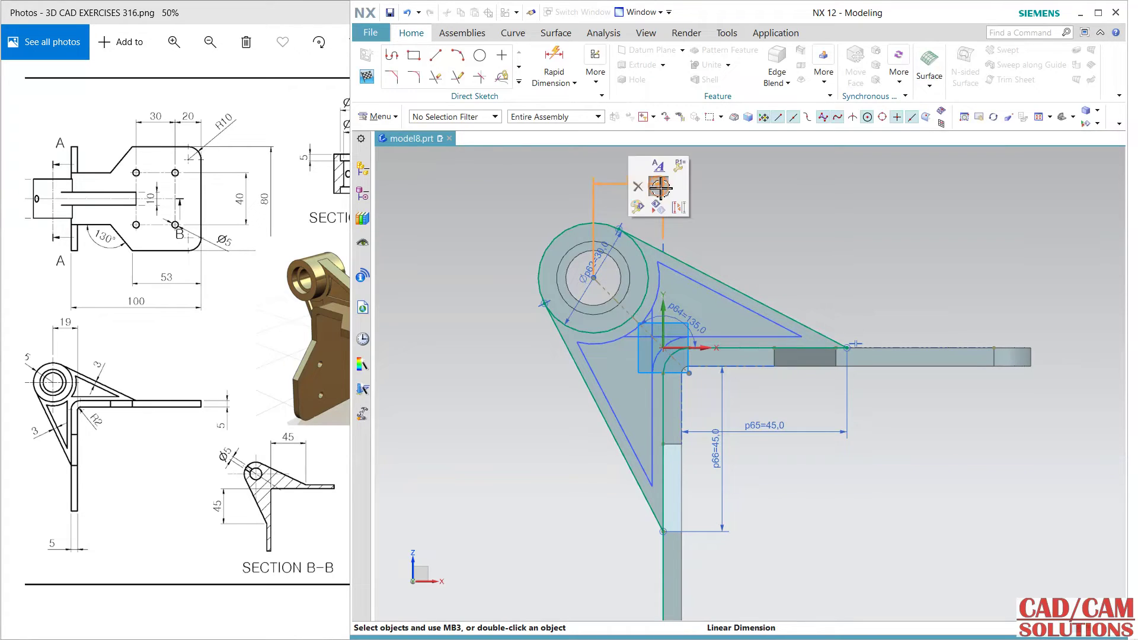
key("Delete")
Dimension the vertical line to the slanted tangent line at 19, finish, and reopen SKETCH_003
key("d")
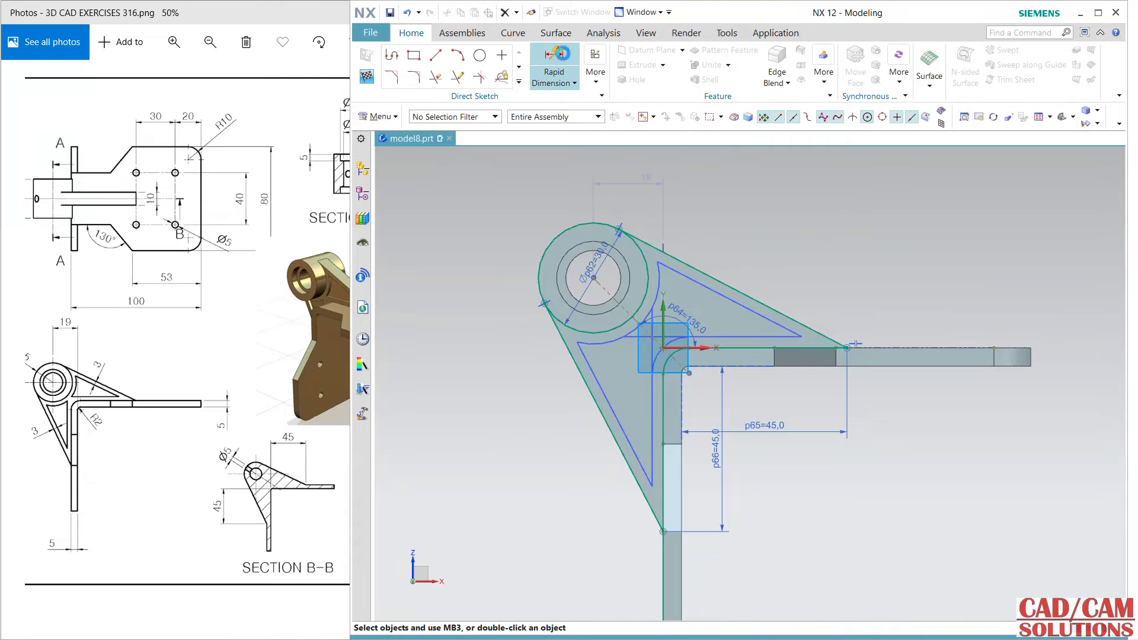
left_click(682, 483)
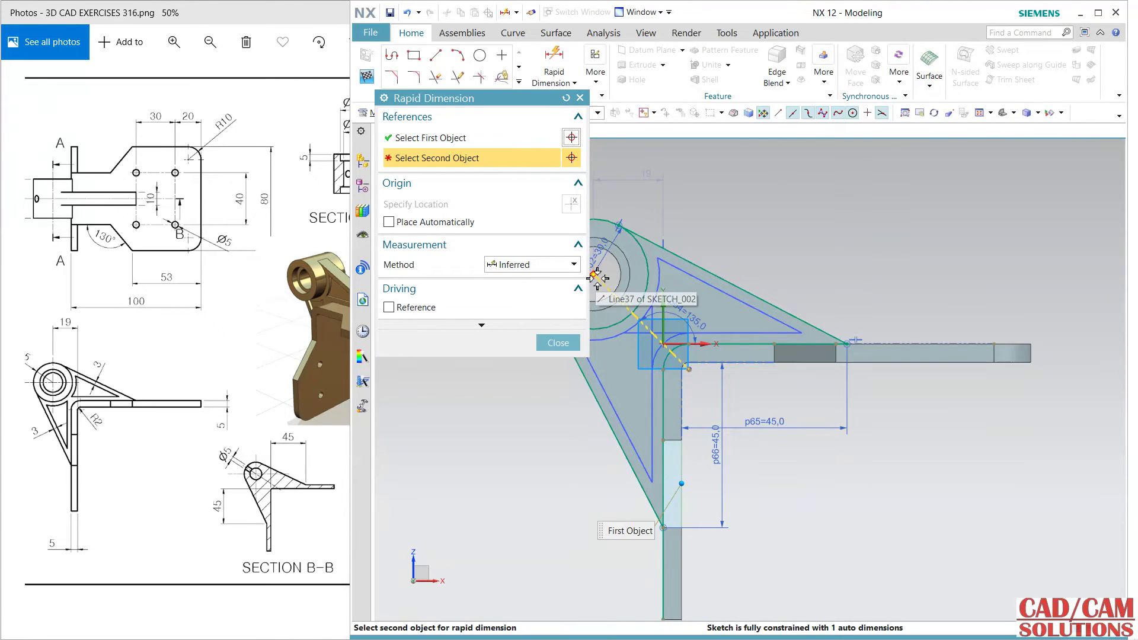
left_click(596, 277)
left_click(646, 190)
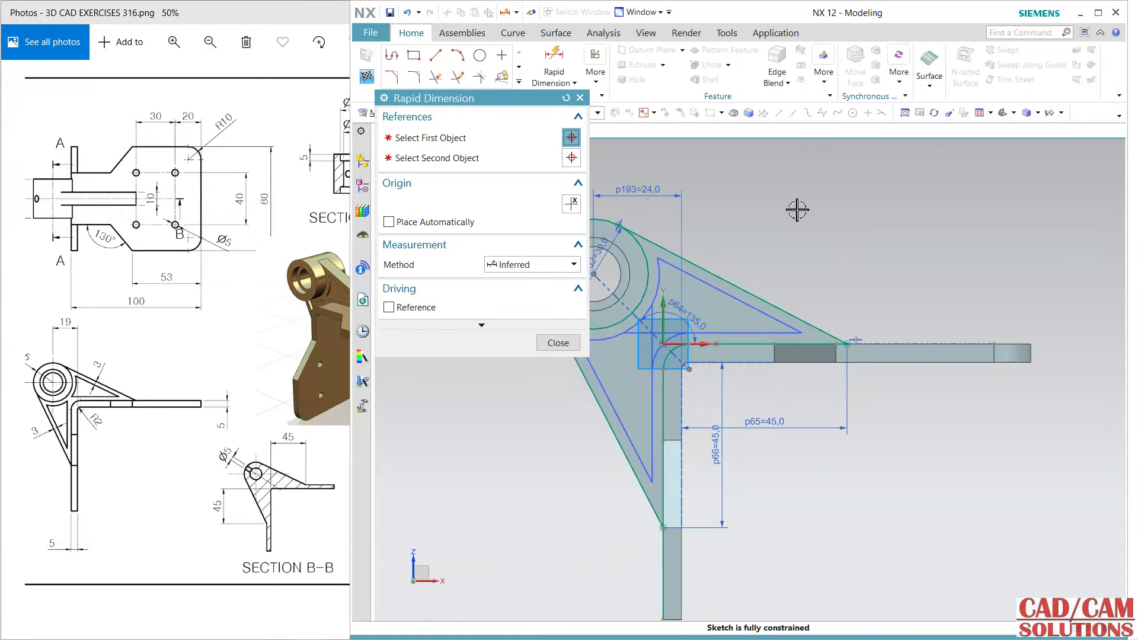
type("19")
key("Return")
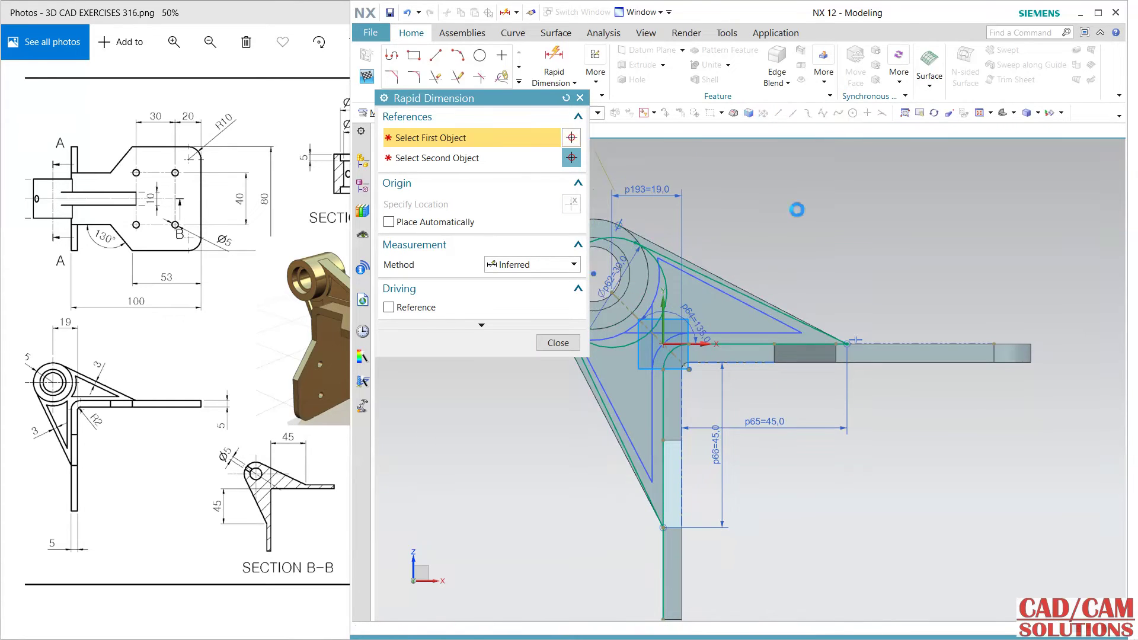
left_click(557, 343)
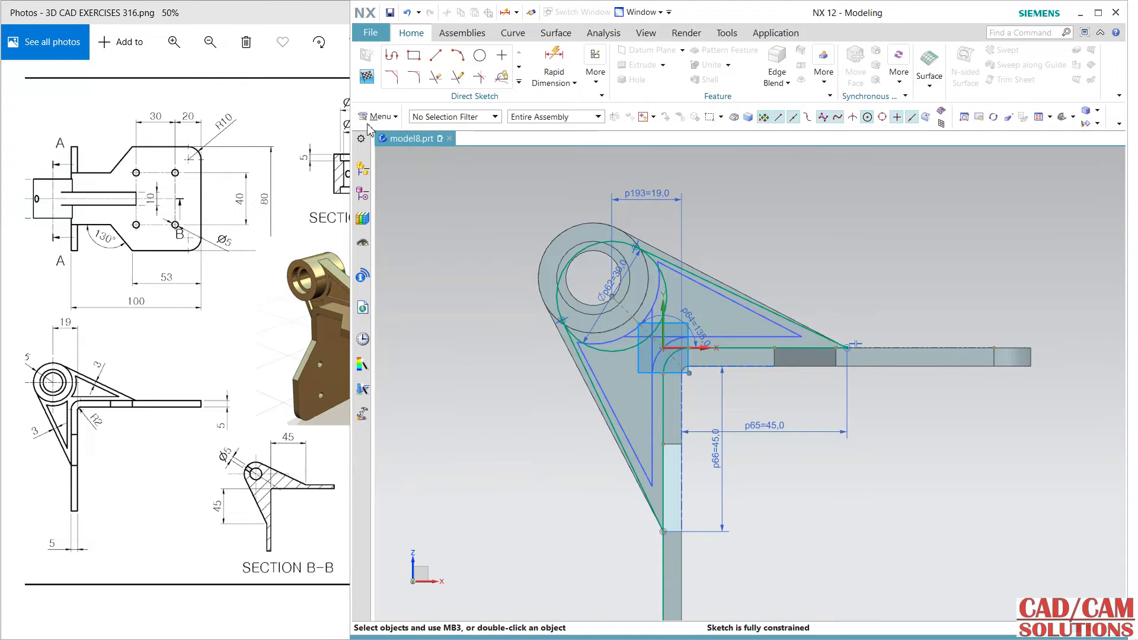
left_click(366, 77)
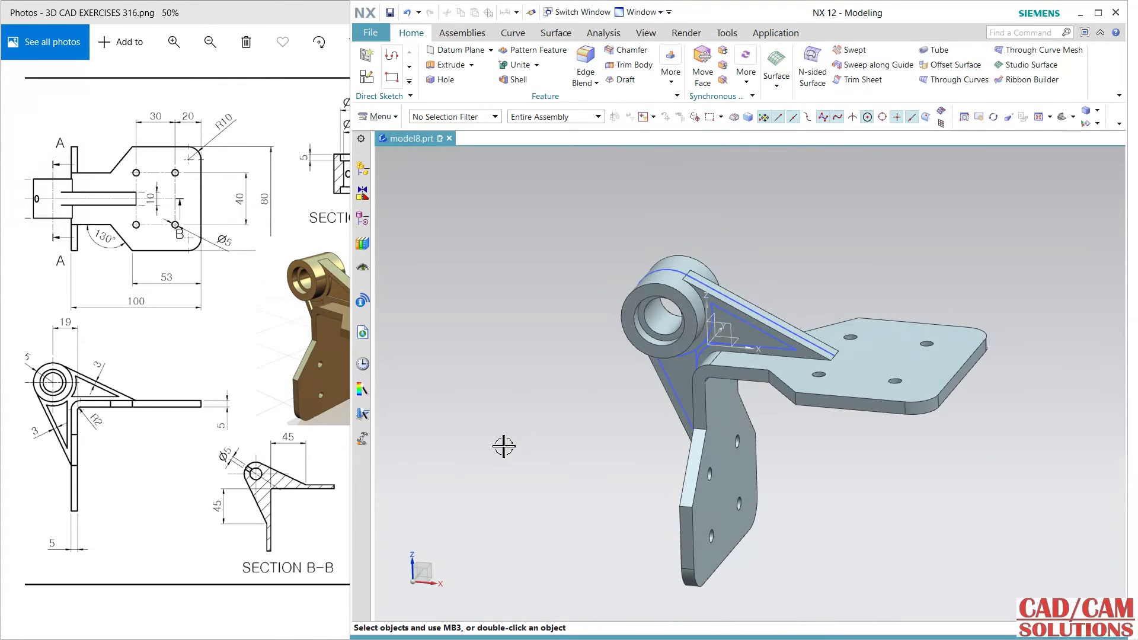
mouse_move(564, 427)
middle_mouse_down()
mouse_move(575, 414)
mouse_move(574, 437)
middle_mouse_up()
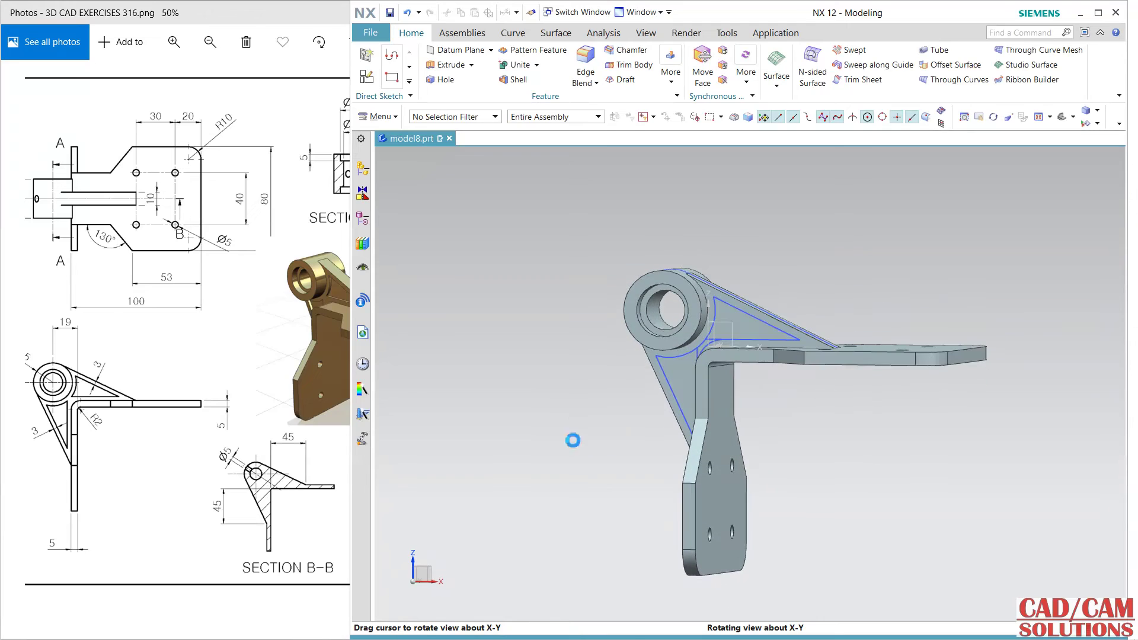
double_click(748, 319)
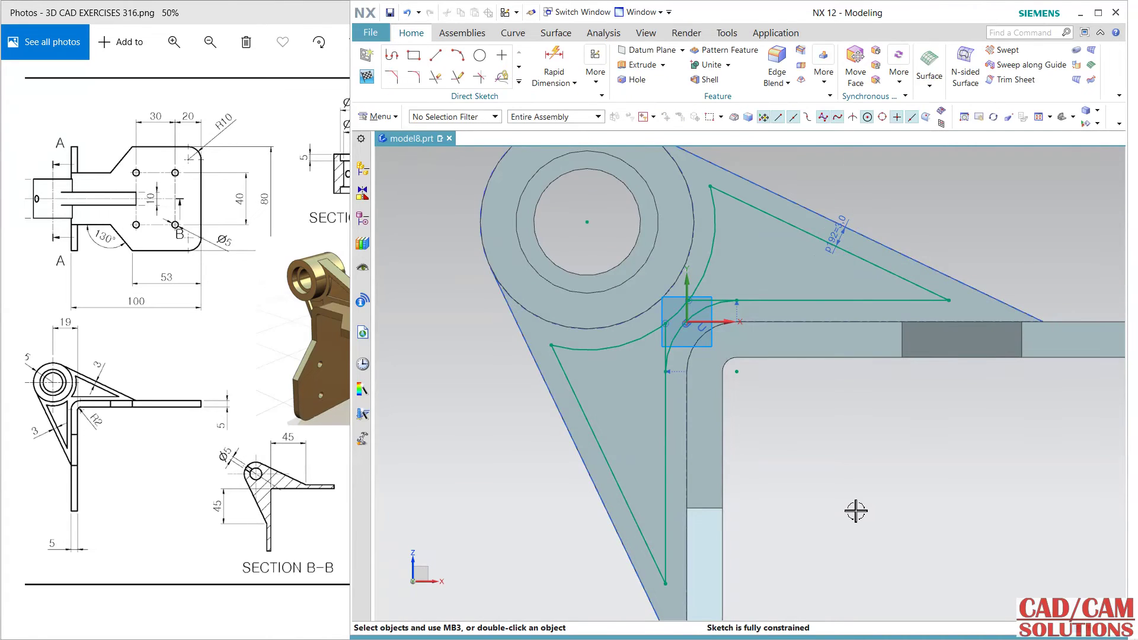
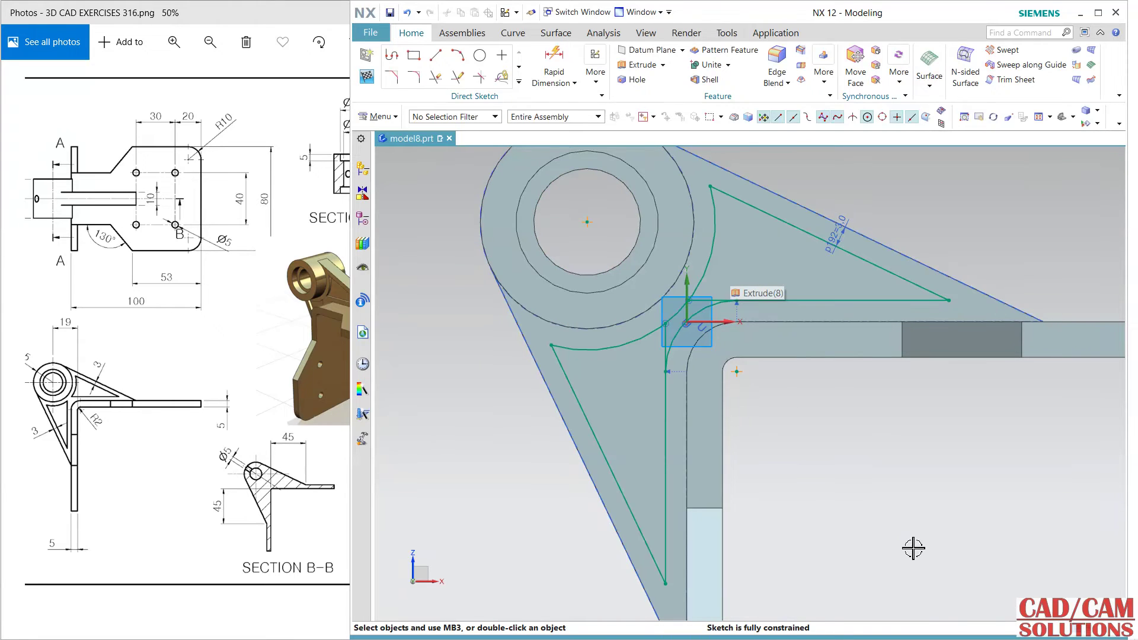
Finish the rib sketch and extrude both triangular regions, picked with the Region Boundary Curves filter
left_click(368, 77)
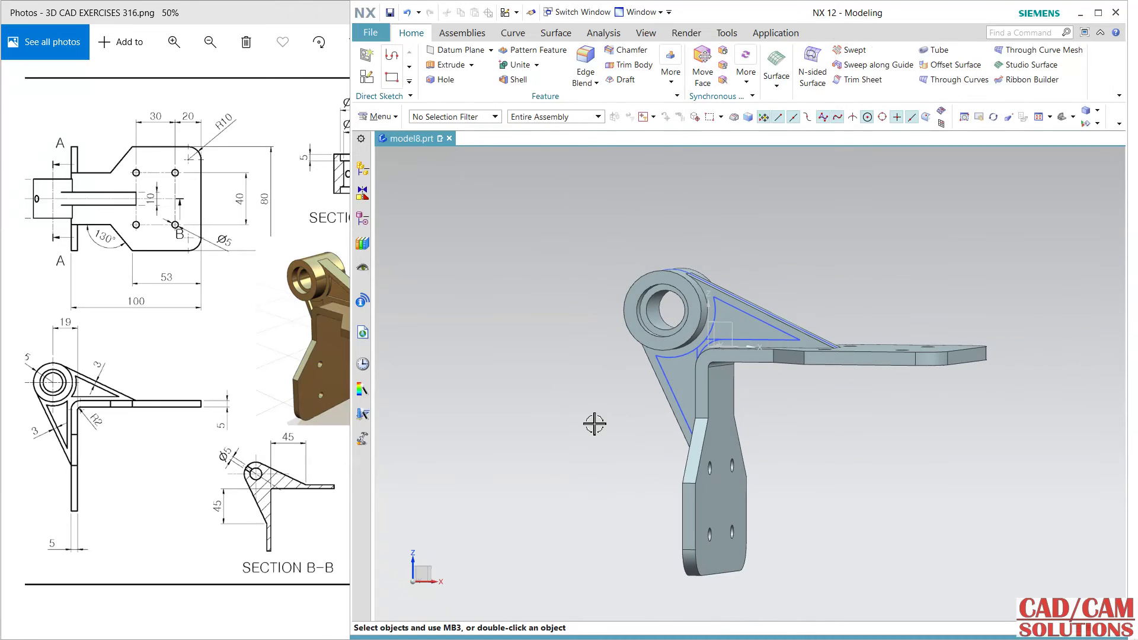
middle_click_drag(595, 425, 590, 380)
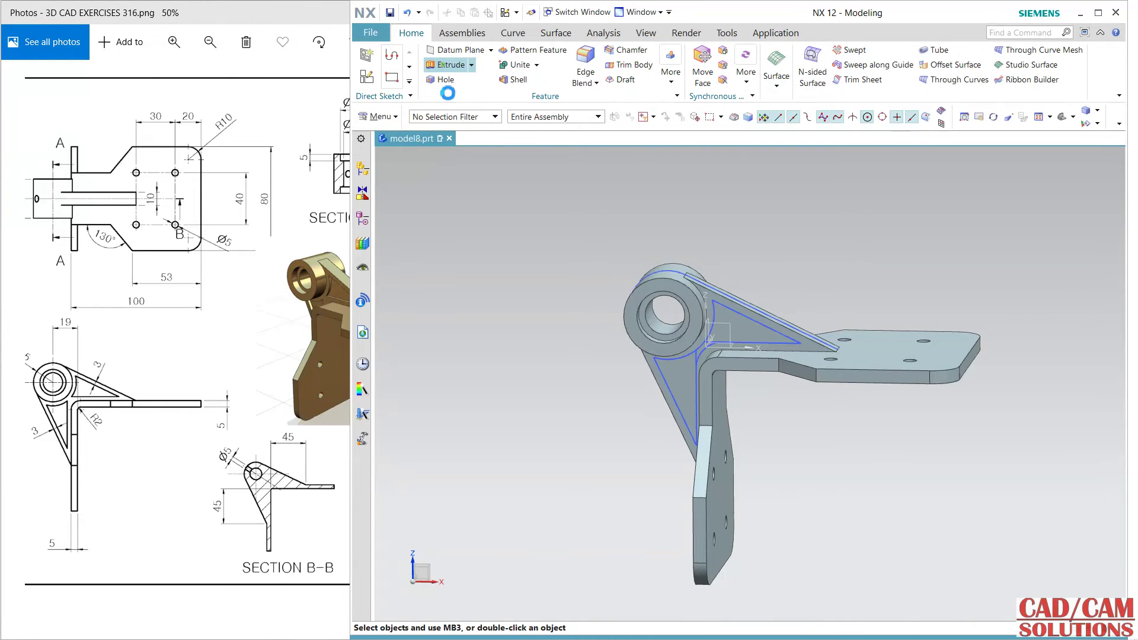
left_click(448, 65)
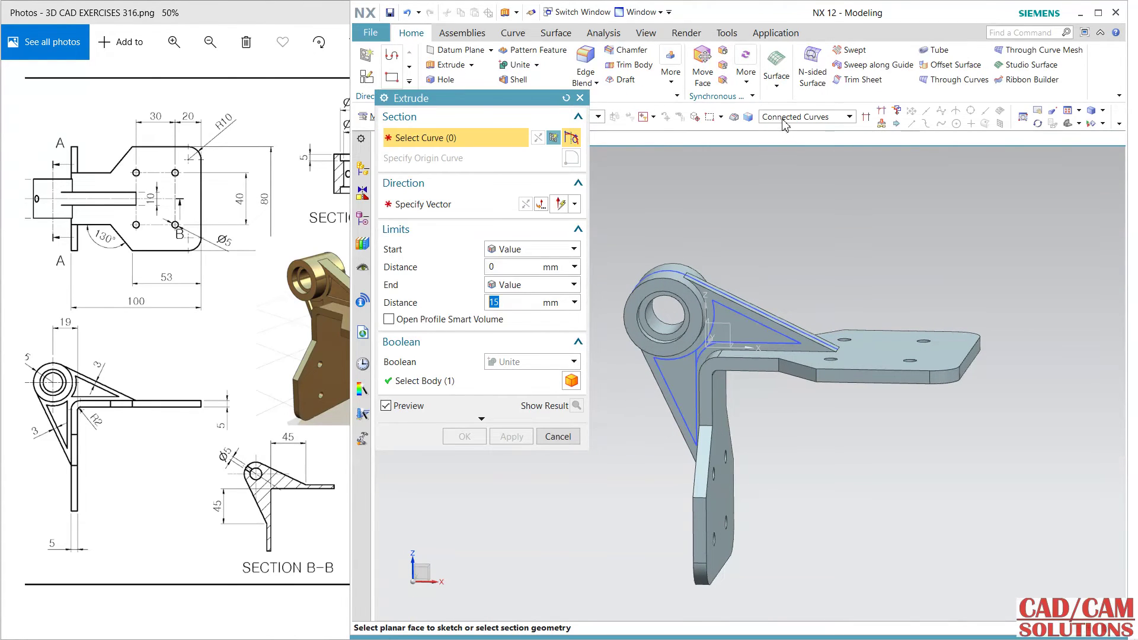
left_click(785, 122)
left_click(789, 205)
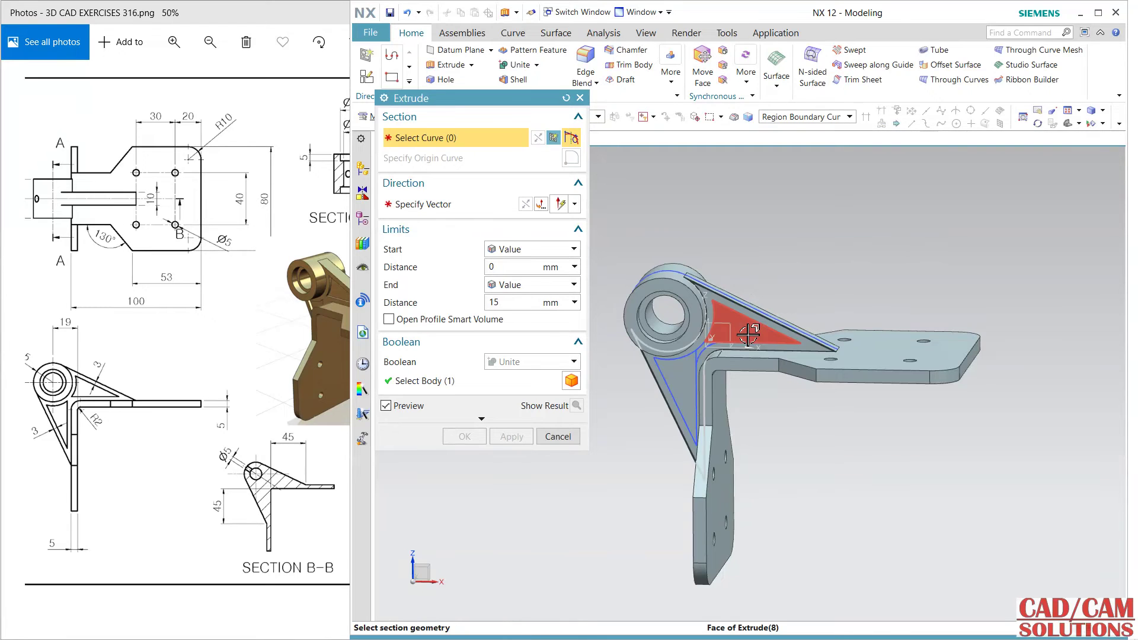
left_click(748, 336)
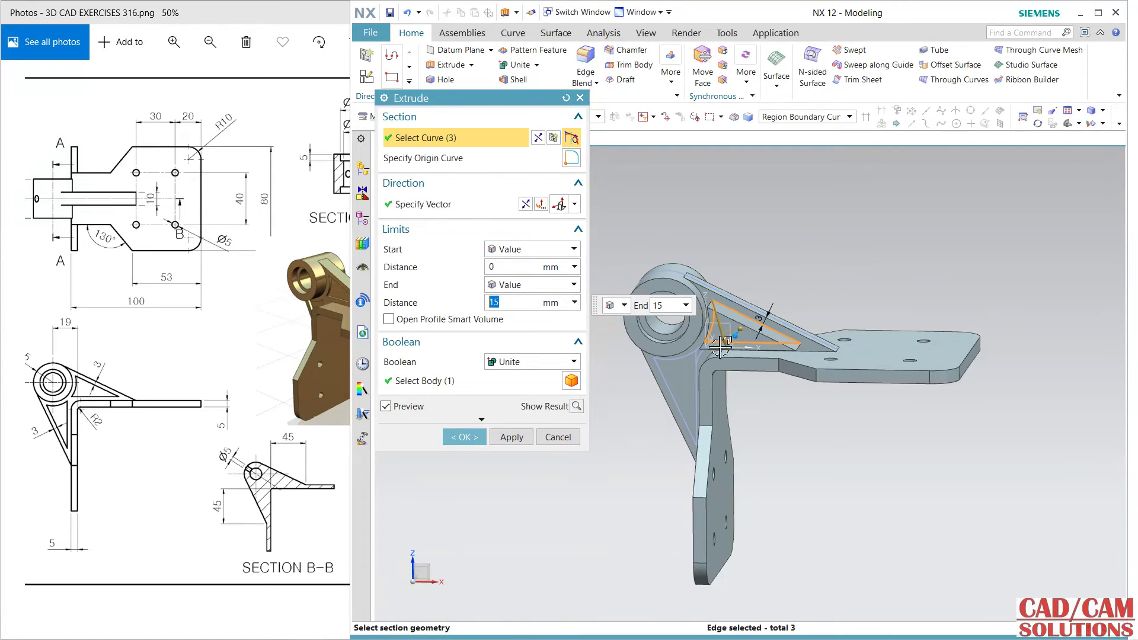
left_click(677, 379)
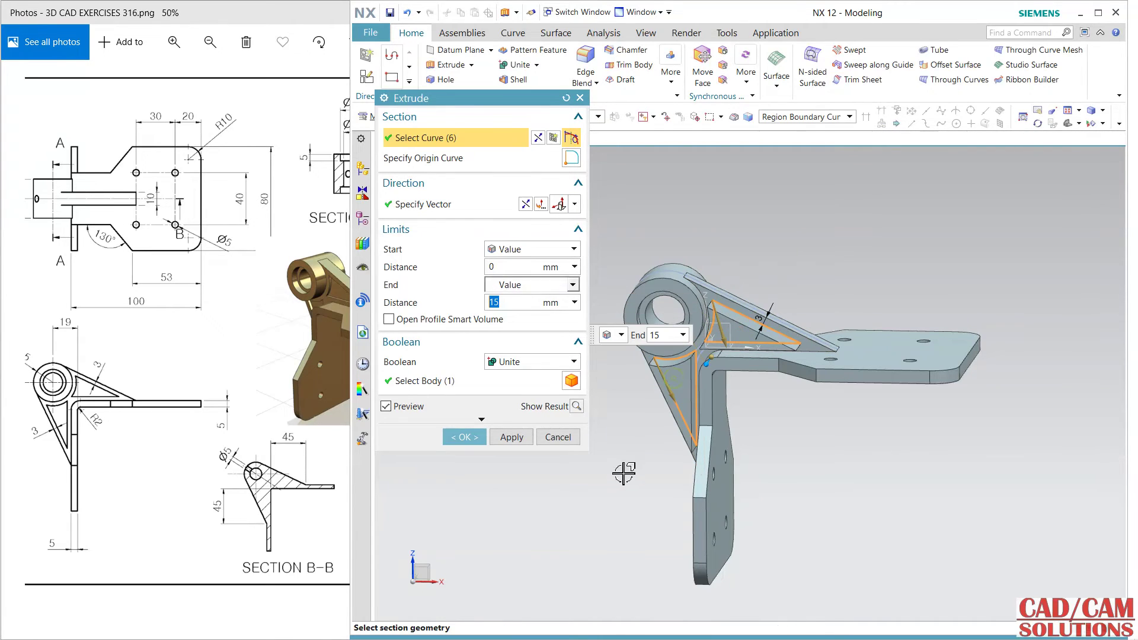
Set the extrusion end to 2 mm with Boolean Subtract and preview the shallow pockets
left_click(270, 362)
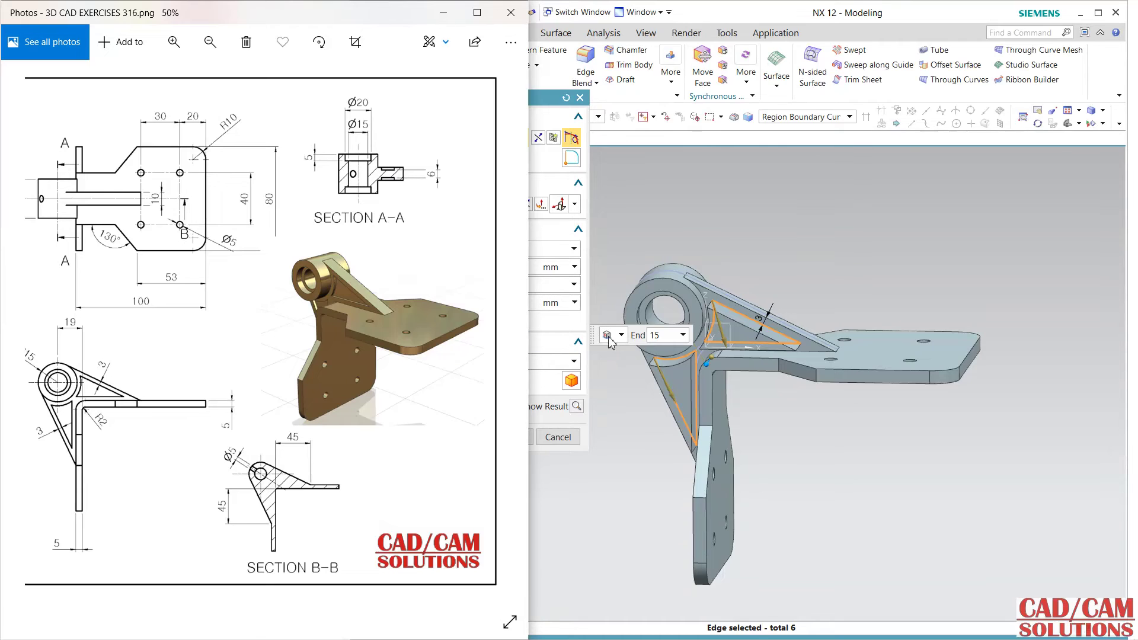
left_click(654, 335)
type("2")
key("Return")
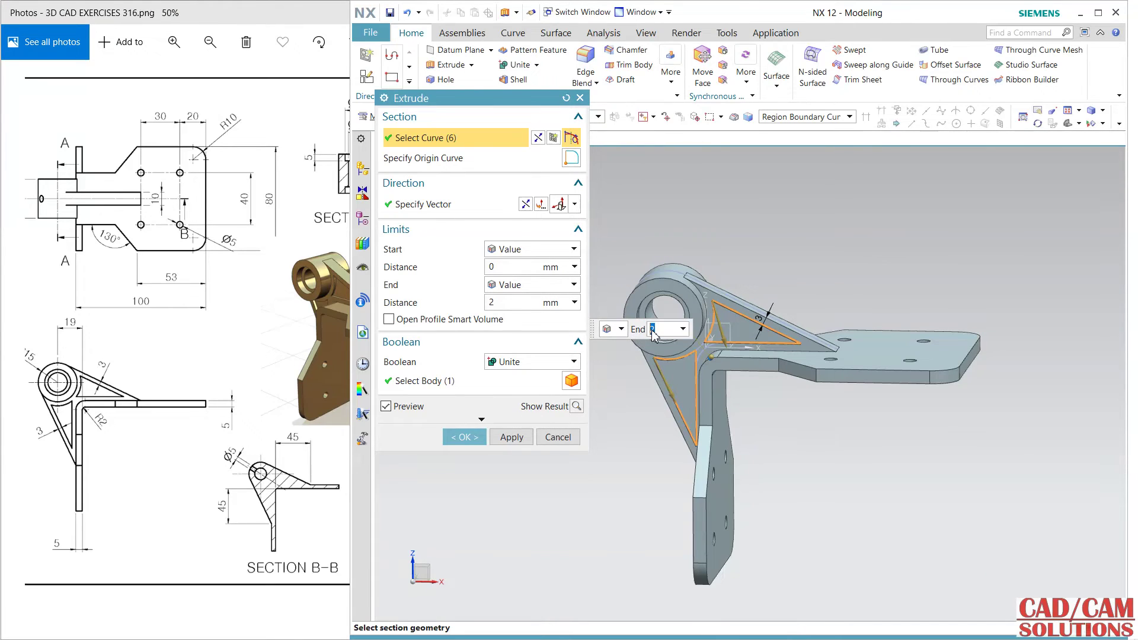
left_click(513, 362)
left_click(514, 403)
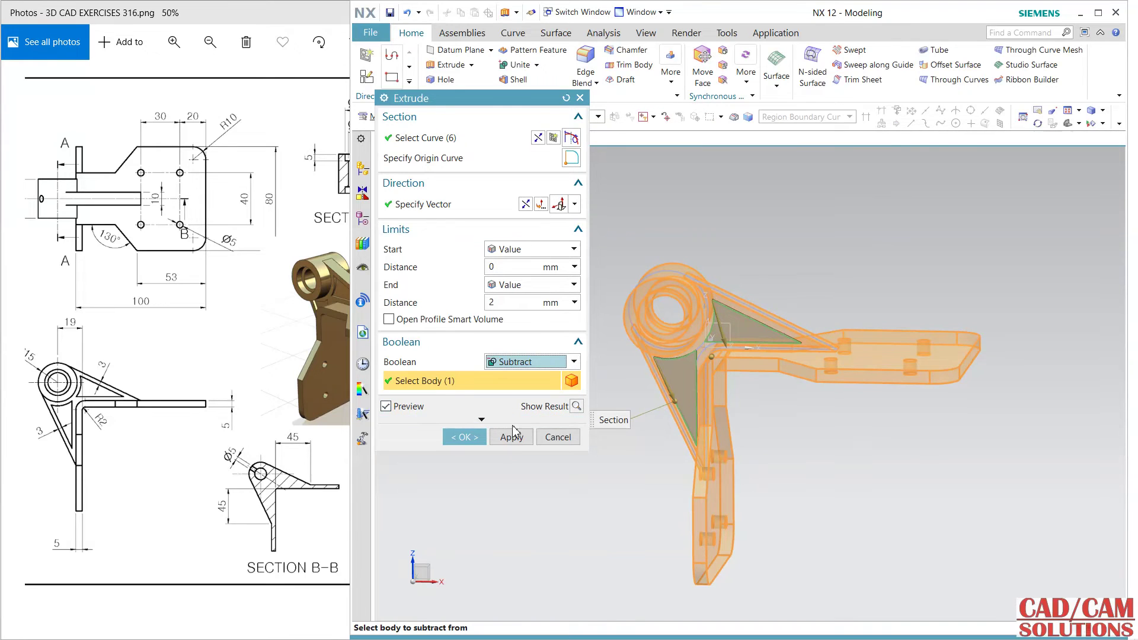
left_click(576, 407)
middle_click_drag(619, 435, 627, 449)
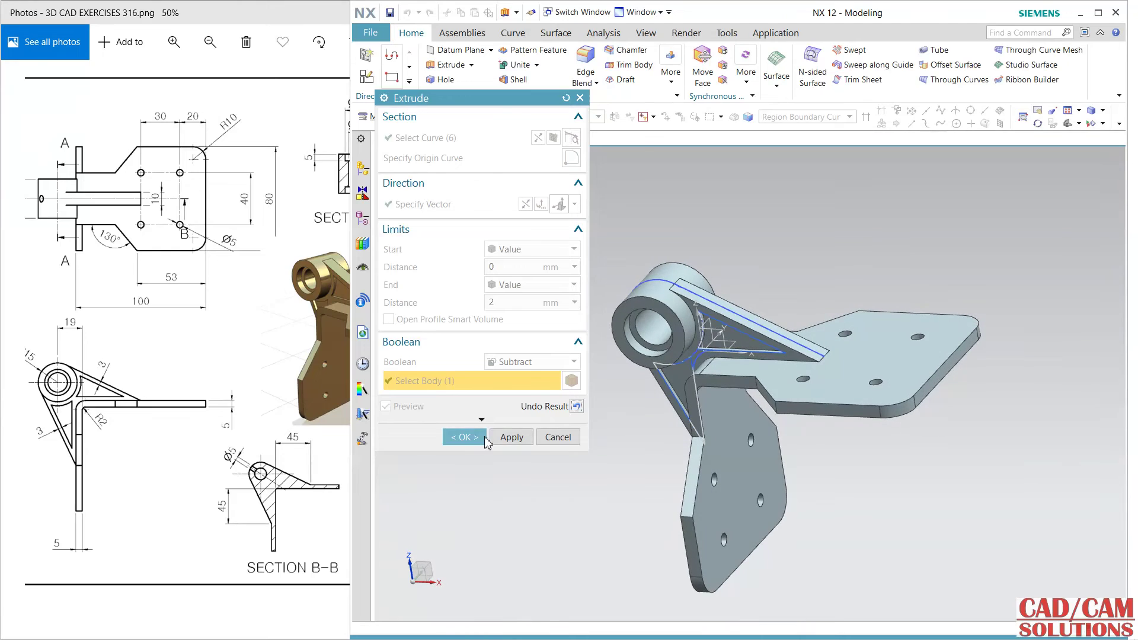
Commit the pocket cut and hide the rib sketch SKETCH_003
left_click(465, 437)
scroll(750, 308, "up", 3)
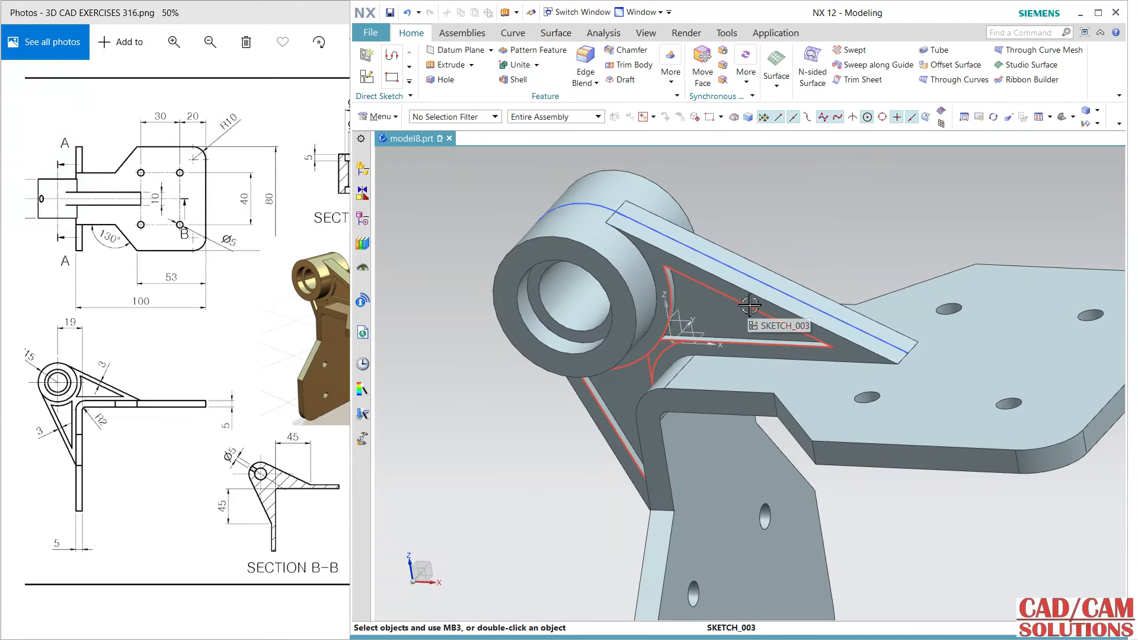
left_click(748, 313)
left_click(748, 315)
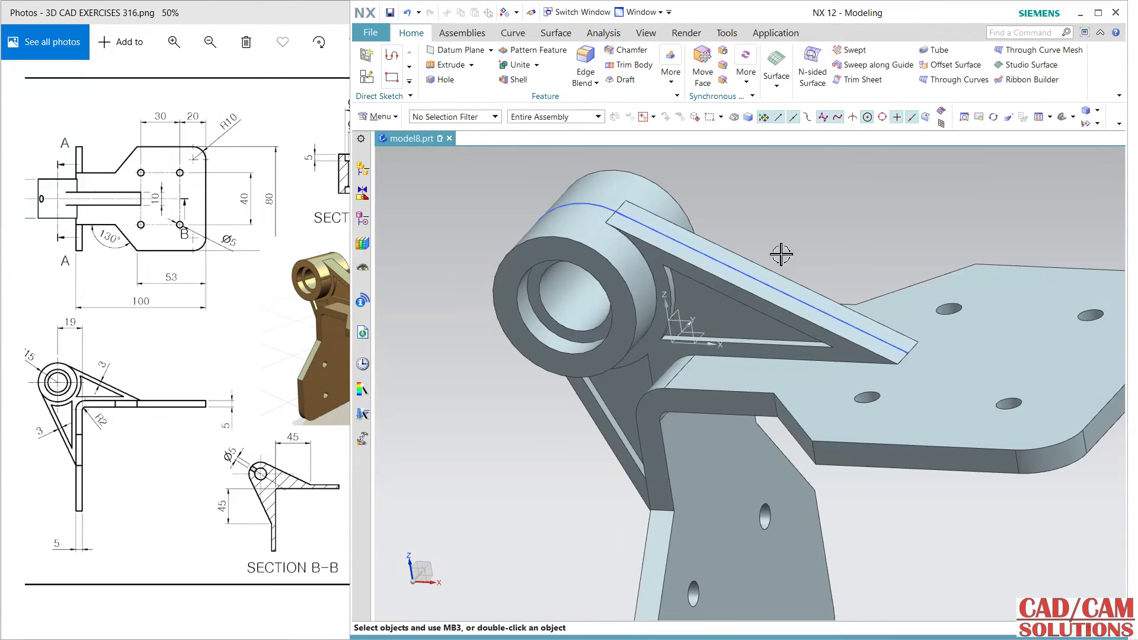
mouse_move(800, 242)
middle_mouse_down()
mouse_move(806, 213)
mouse_move(810, 229)
mouse_move(825, 218)
mouse_move(809, 234)
middle_mouse_up()
Mirror the pocket extrude feature about the datum XZ plane
left_click(670, 356)
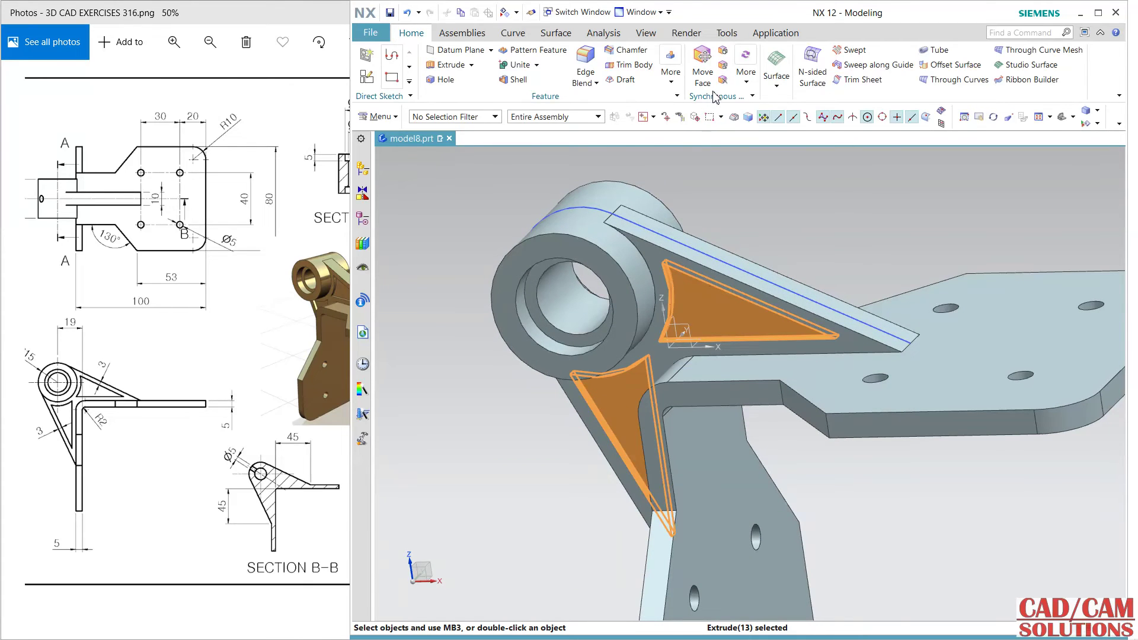
left_click(671, 73)
left_click(767, 232)
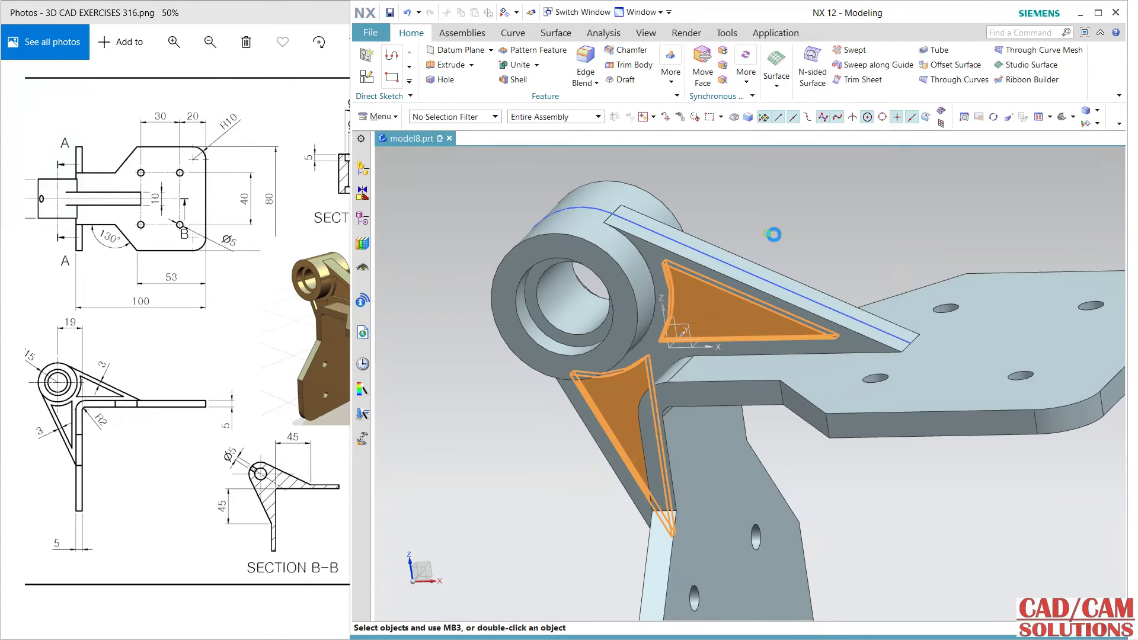
left_click(435, 244)
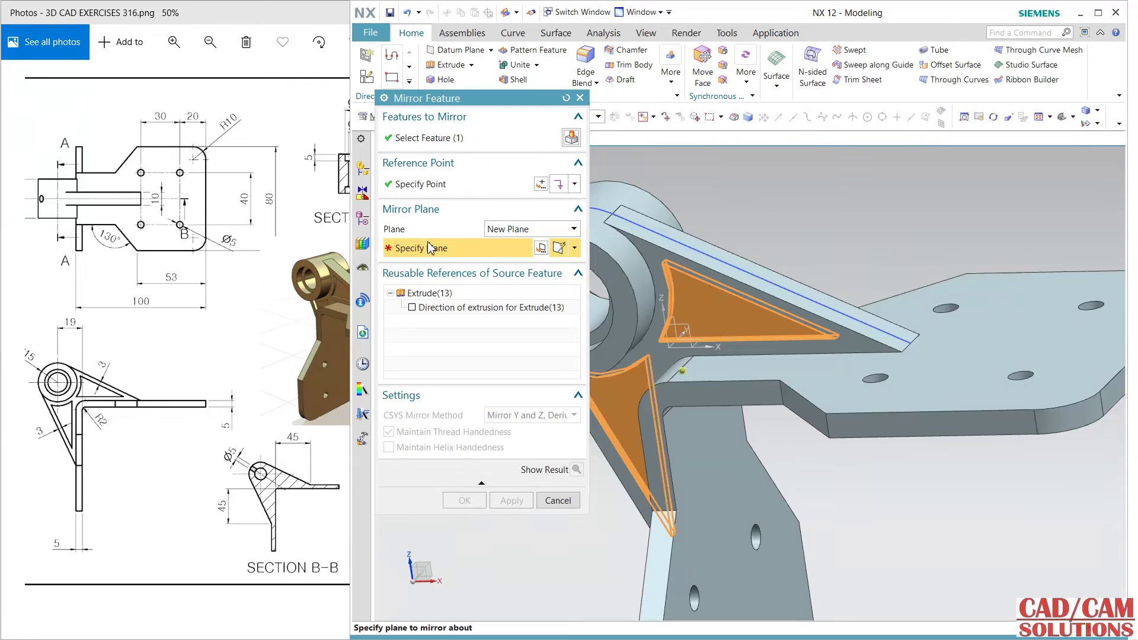
left_click(690, 328)
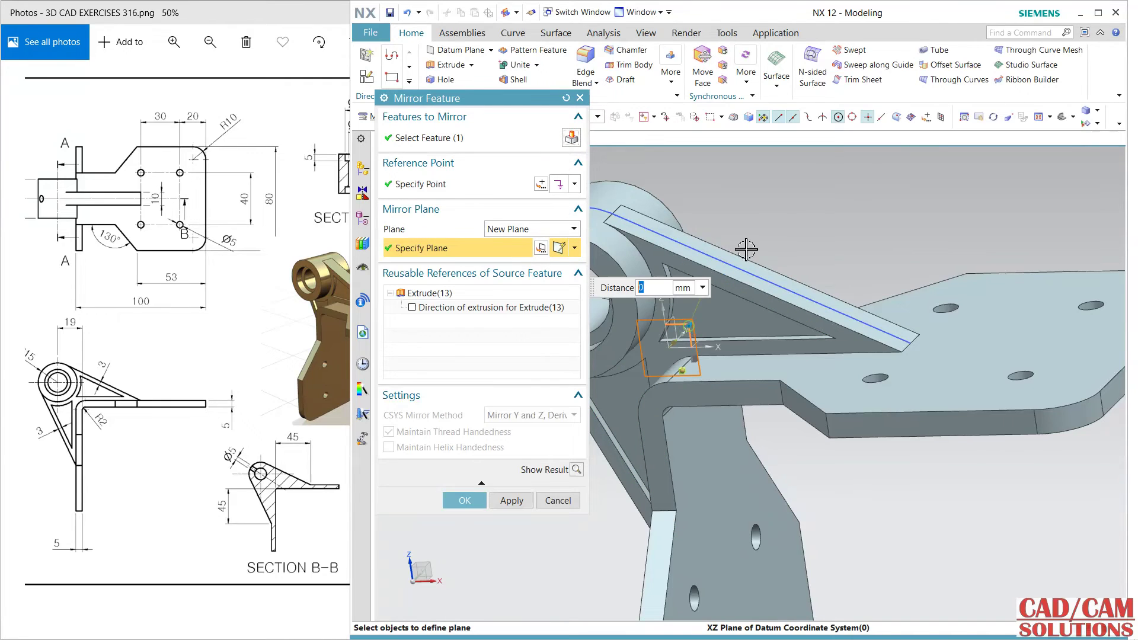
left_click(465, 500)
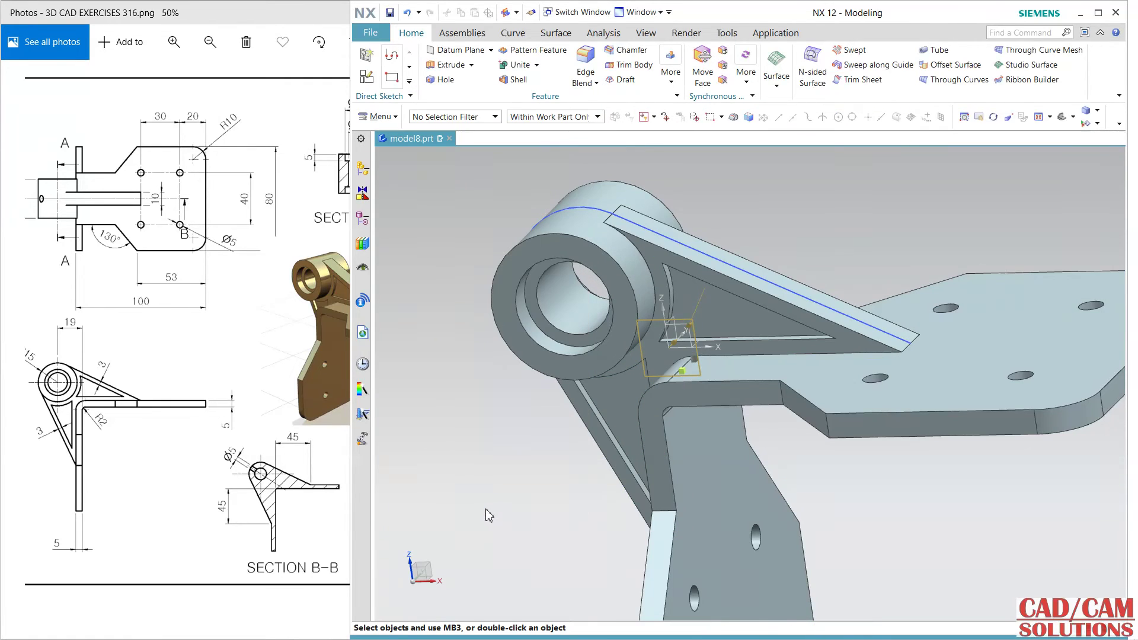
middle_click_drag(509, 471, 554, 399)
scroll(541, 457, "down", 5)
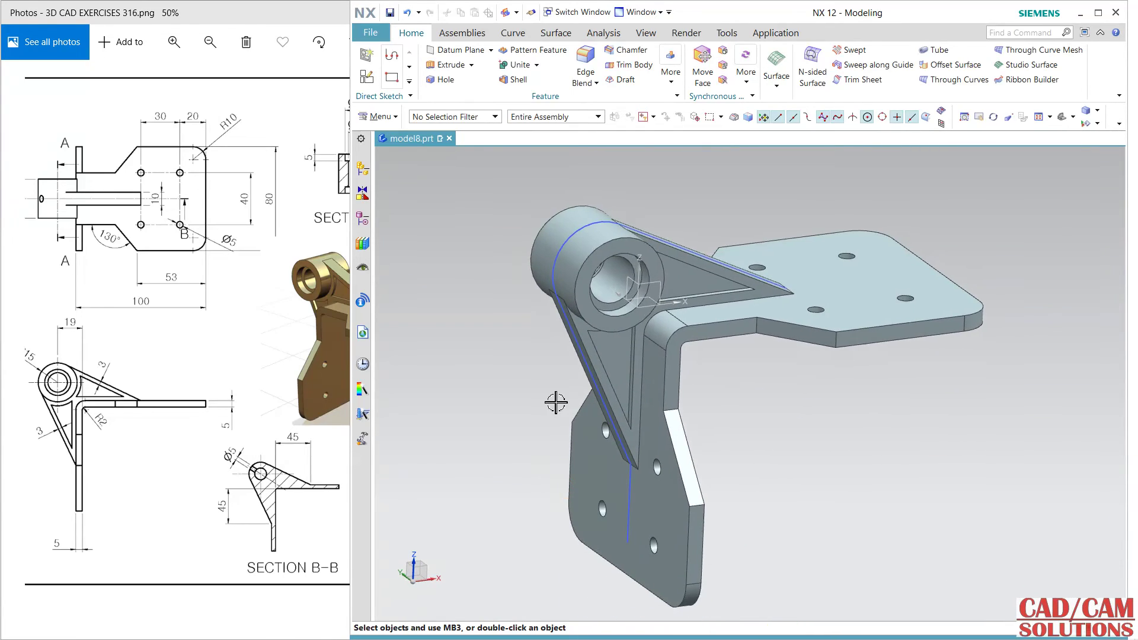
mouse_move(759, 491)
middle_mouse_down()
mouse_move(731, 460)
mouse_move(758, 476)
middle_mouse_up()
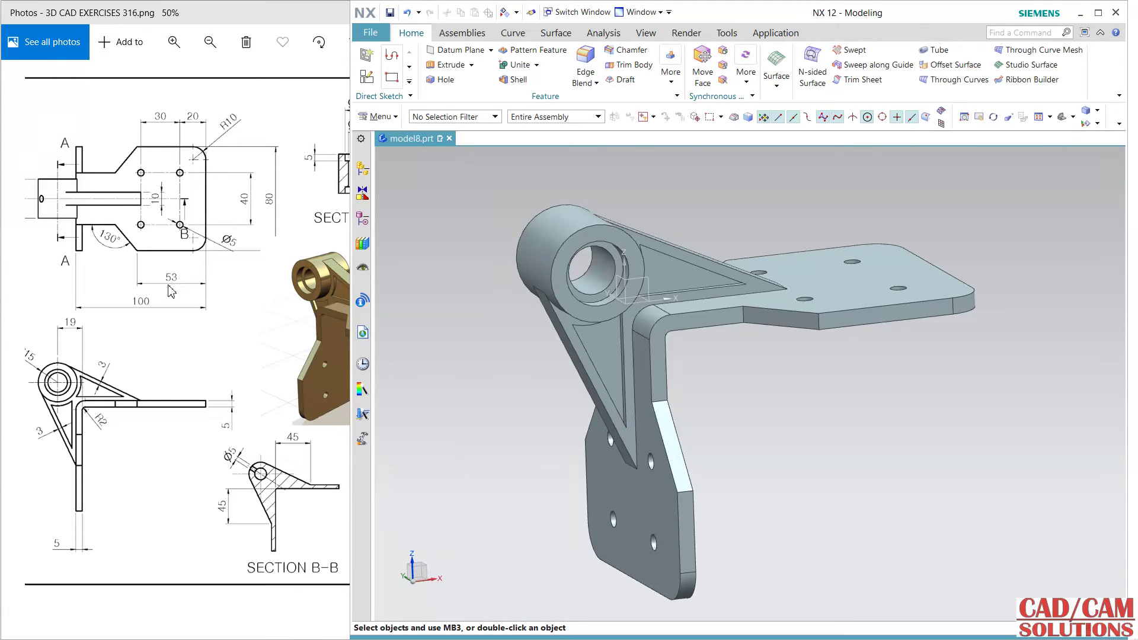
left_click(105, 261)
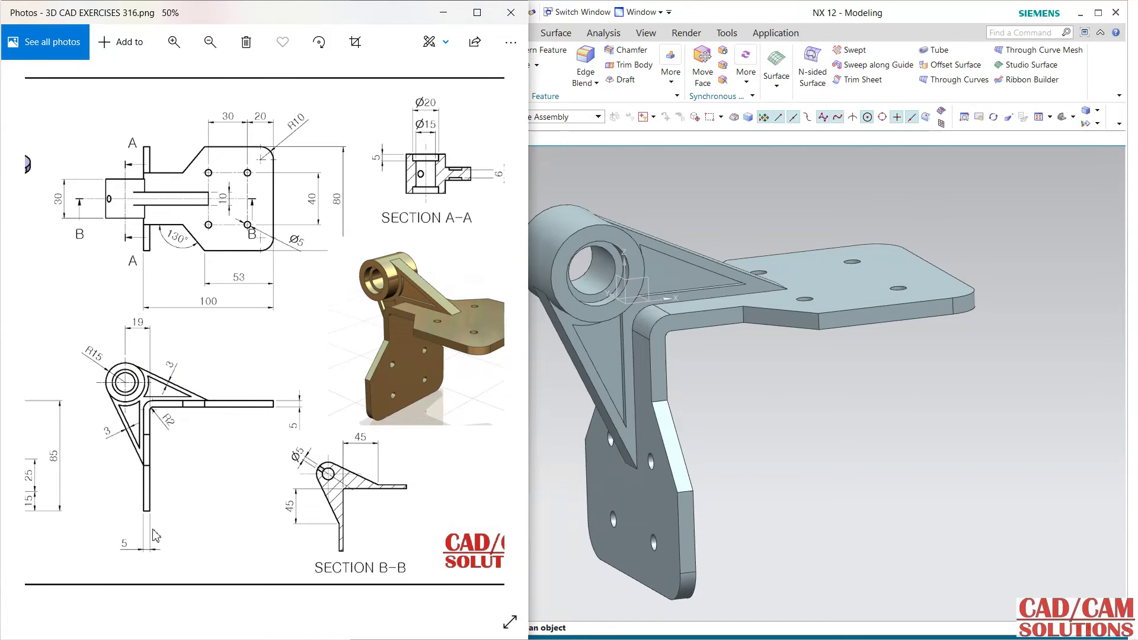
mouse_move(117, 413)
left_mouse_down()
mouse_move(271, 401)
mouse_move(49, 412)
left_mouse_up()
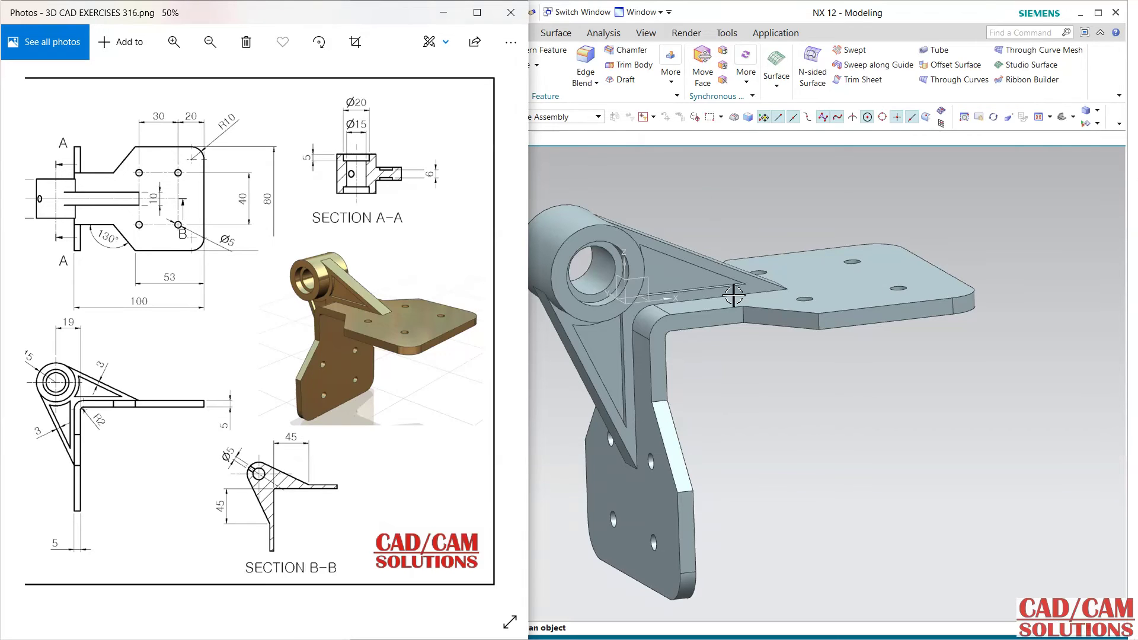
middle_click_drag(734, 294, 863, 475)
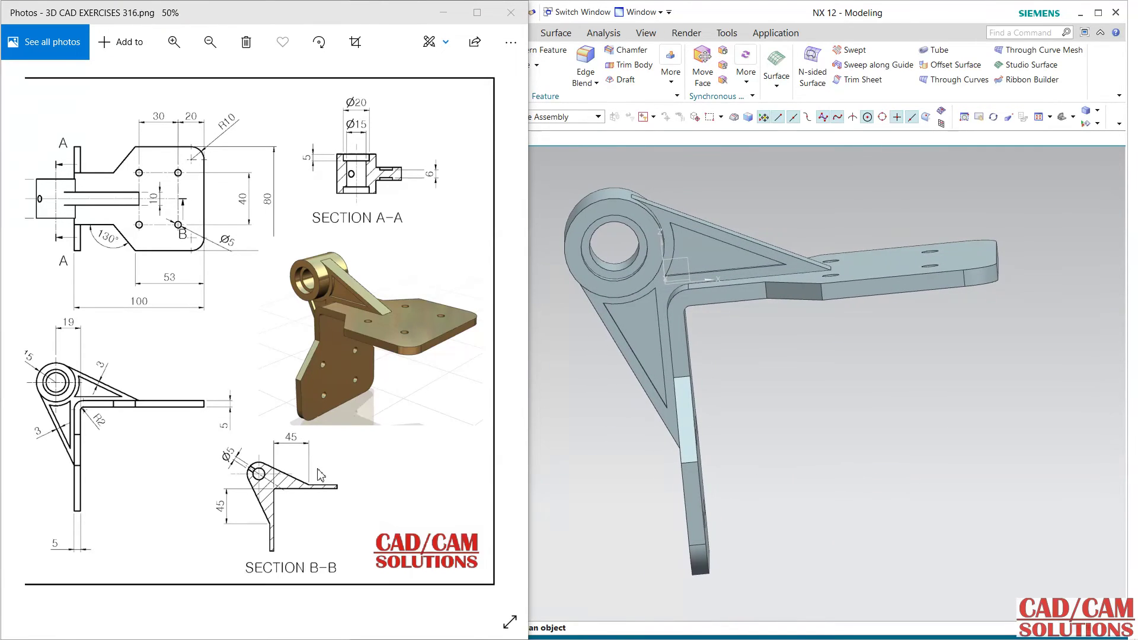
left_click(226, 398)
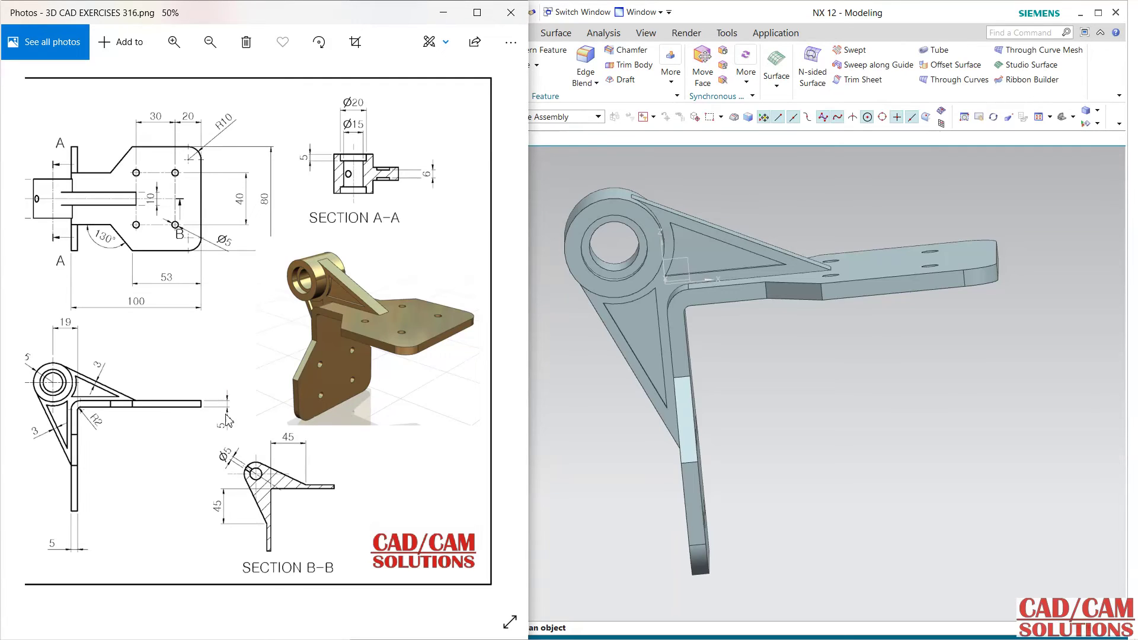
left_click(730, 179)
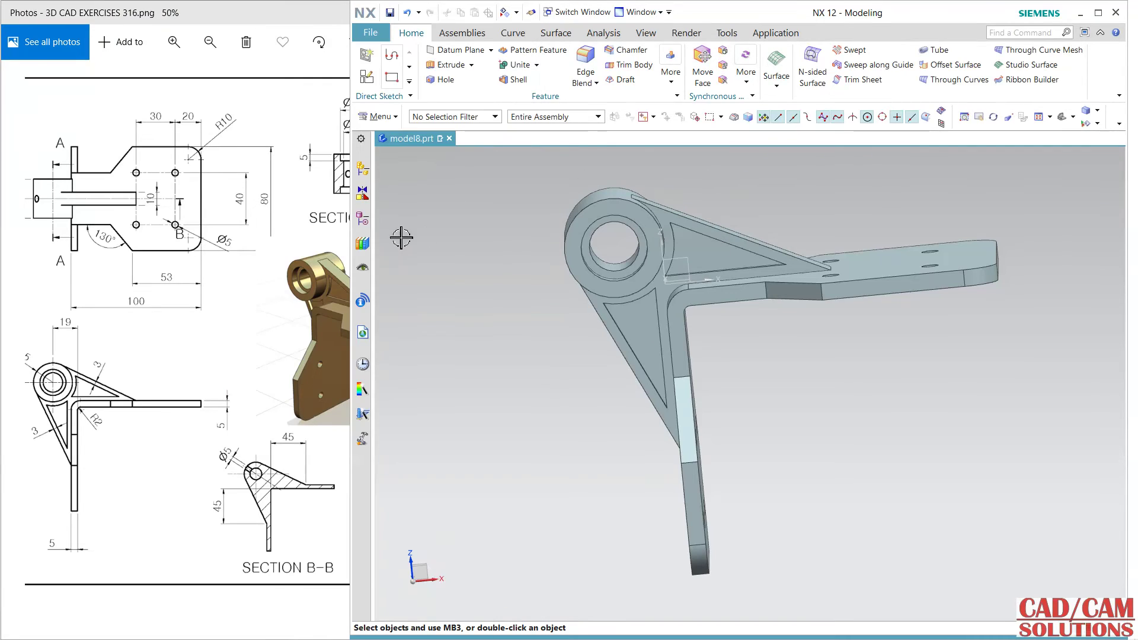
Create a new sketch on the datum XZ plane and orient the view to it
left_click(368, 219)
left_click(441, 401)
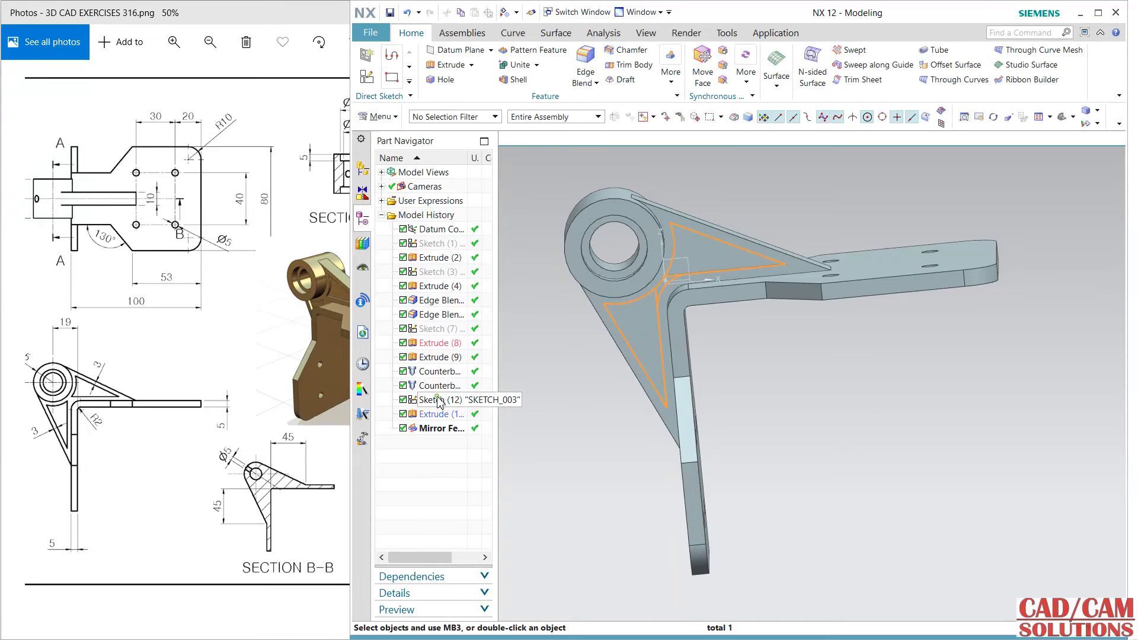
right_click(432, 330)
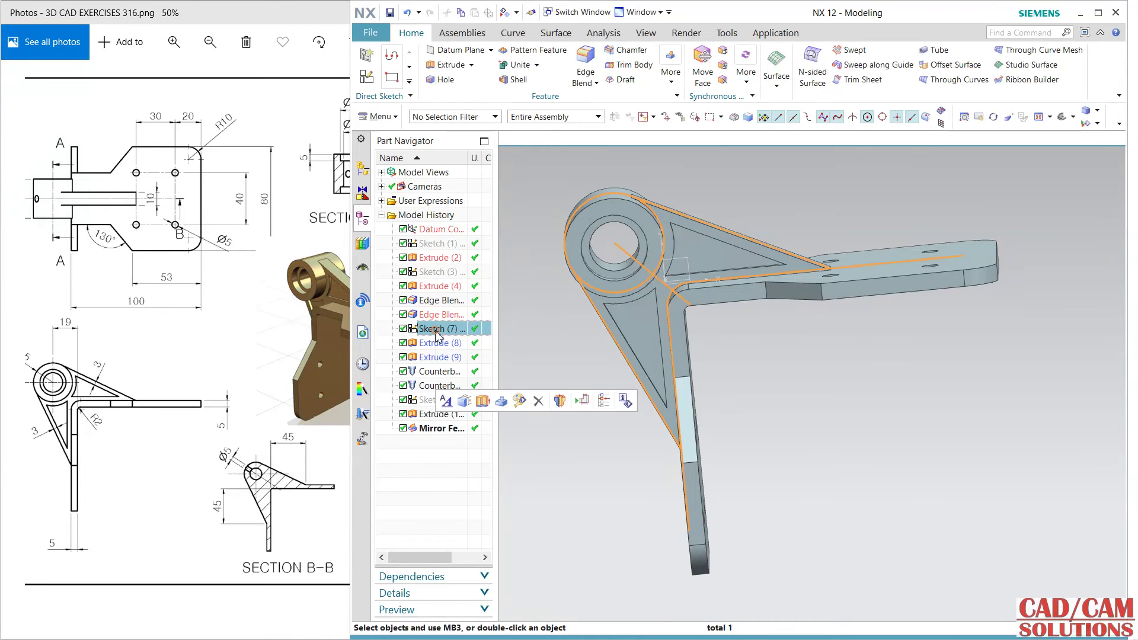
left_click(465, 43)
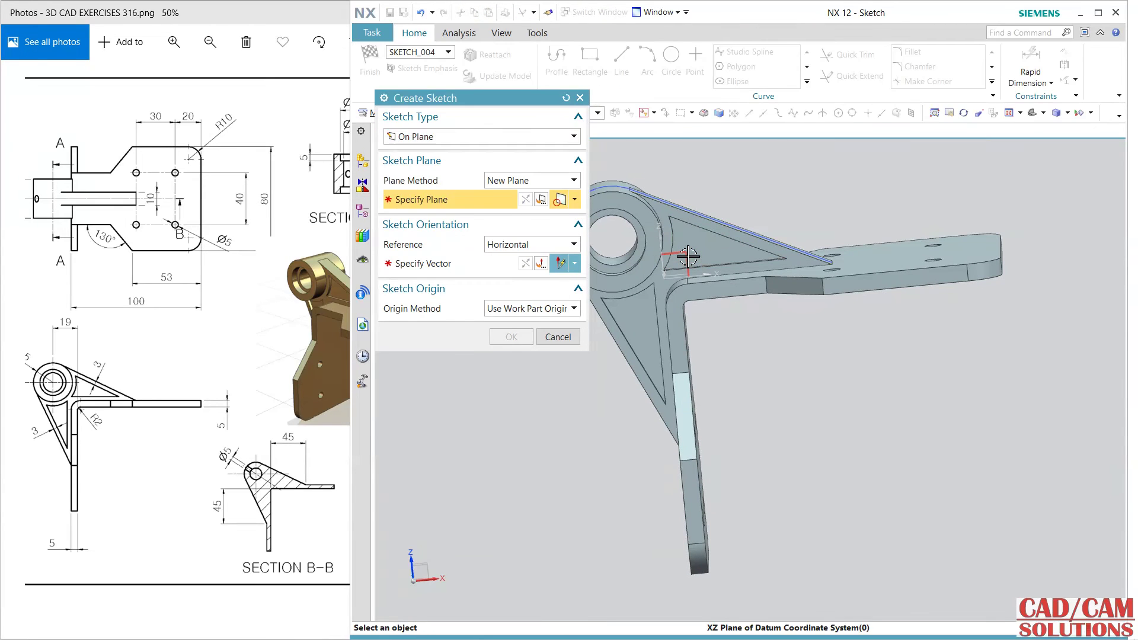
left_click(679, 266)
left_click(819, 343)
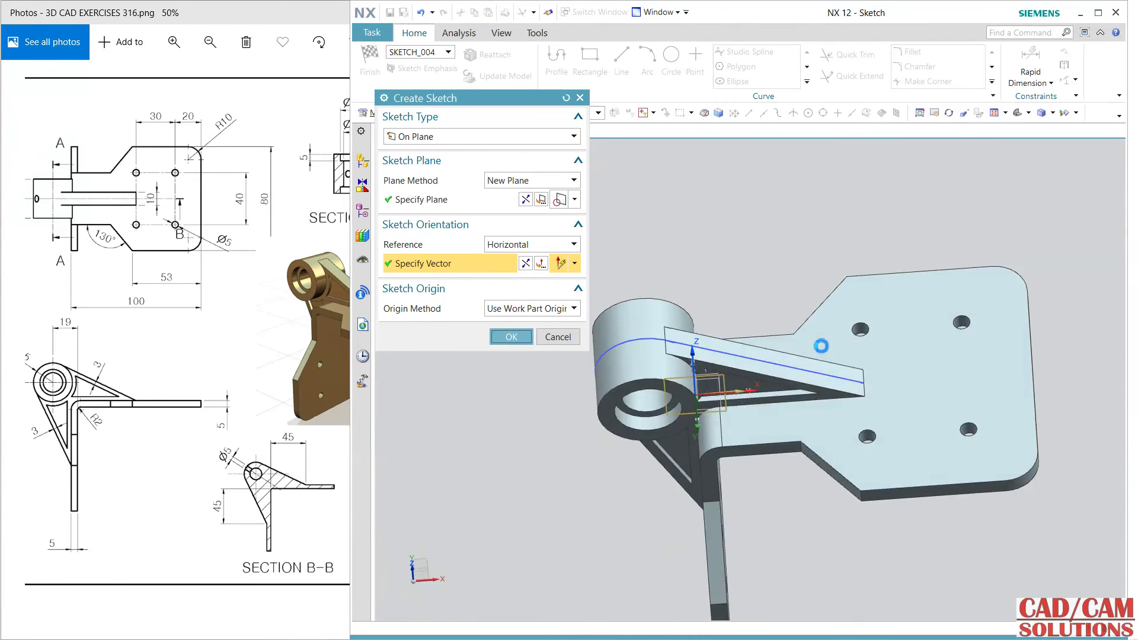
middle_click(820, 344)
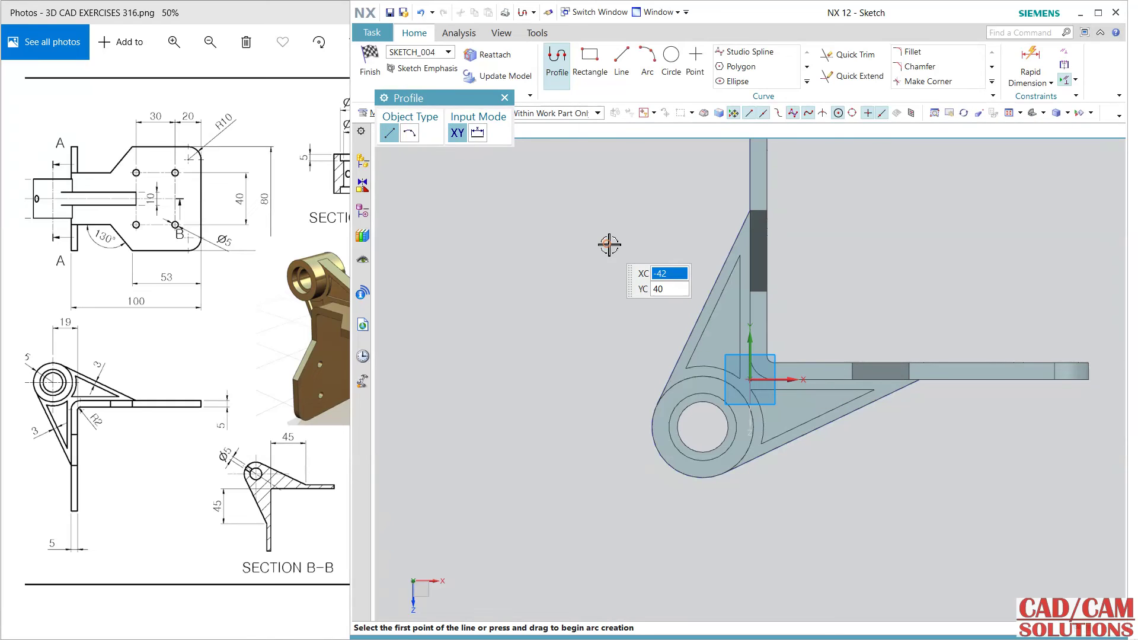
mouse_move(607, 244)
right_mouse_down()
mouse_move(626, 265)
mouse_move(630, 297)
right_mouse_up()
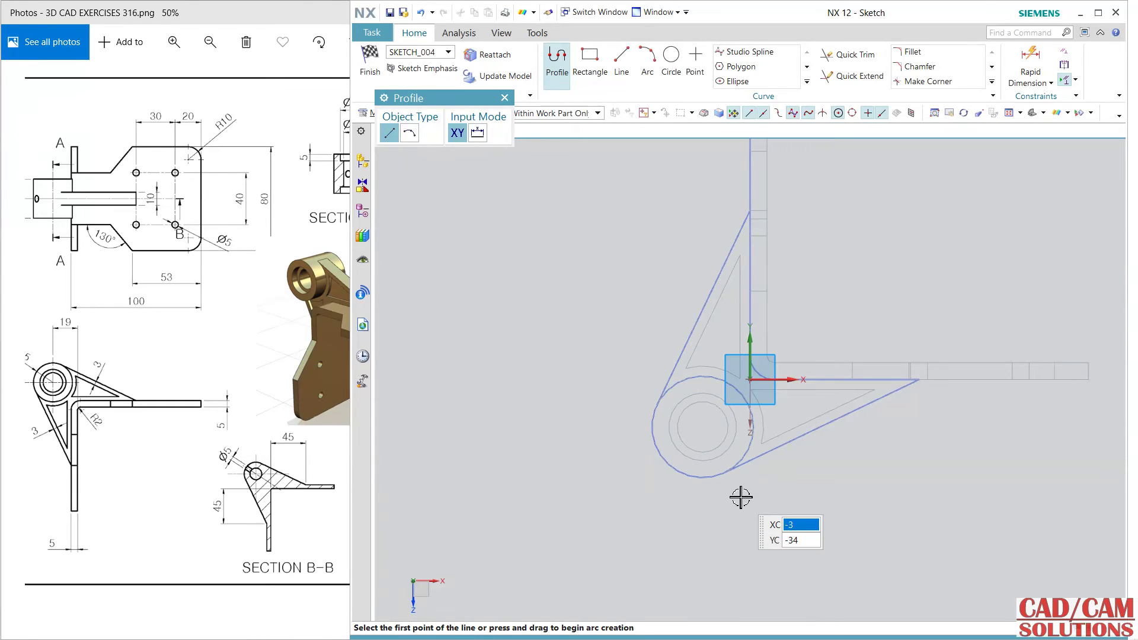
scroll(741, 498, "up", 4)
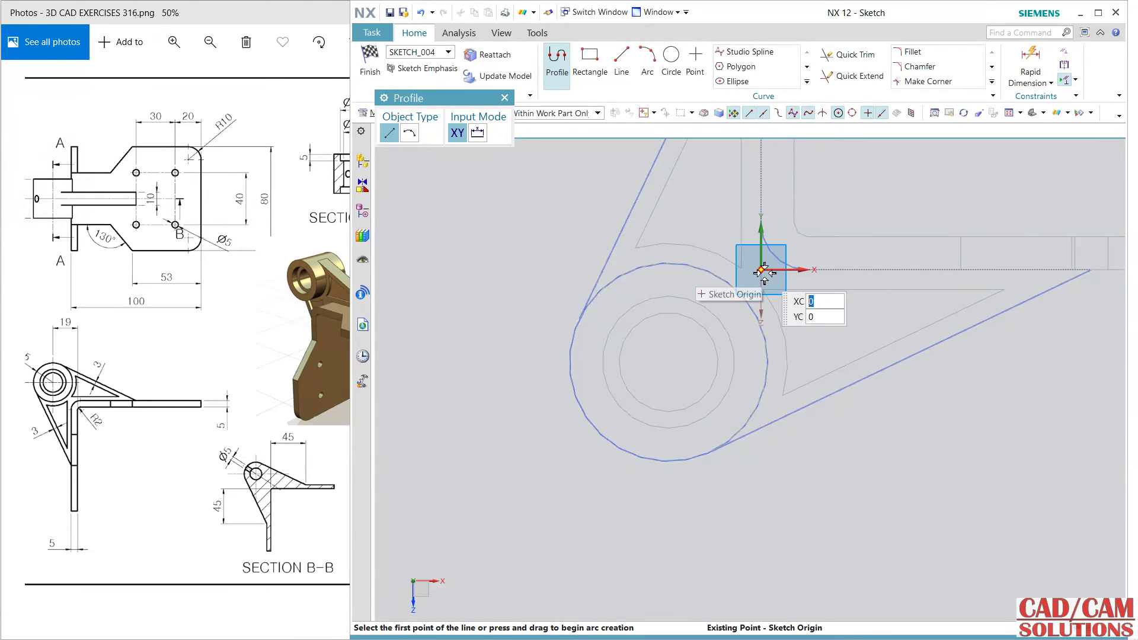
Draw two 21.5 lines from the sketch origin at 225° and 45°
left_click(762, 271)
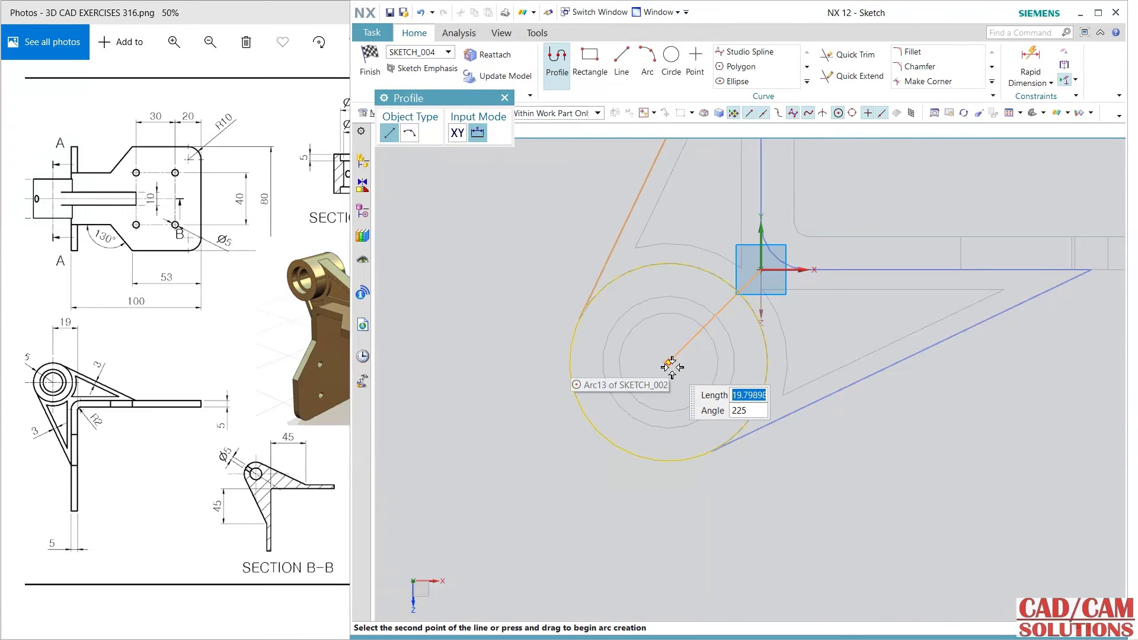
type("21.5")
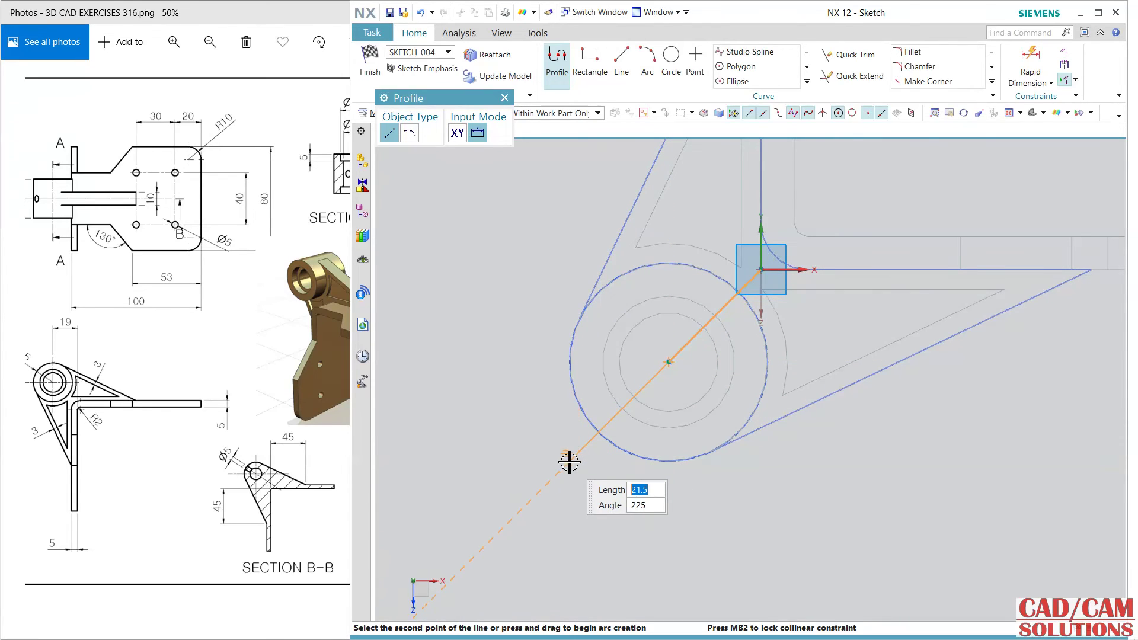
key("Return")
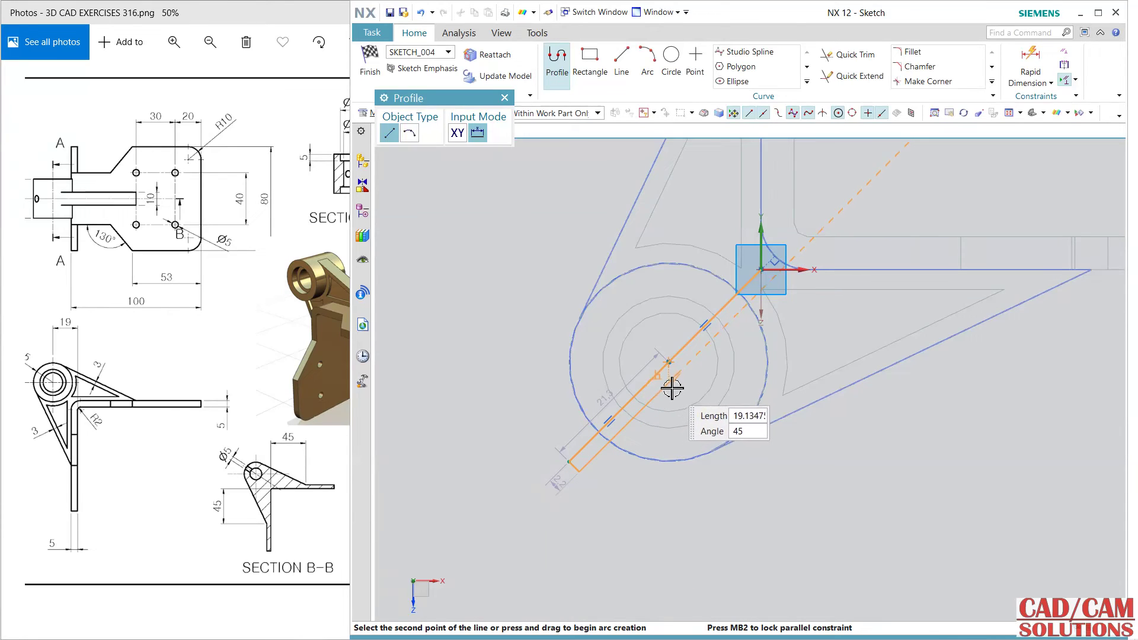
type("21.5")
key("Return")
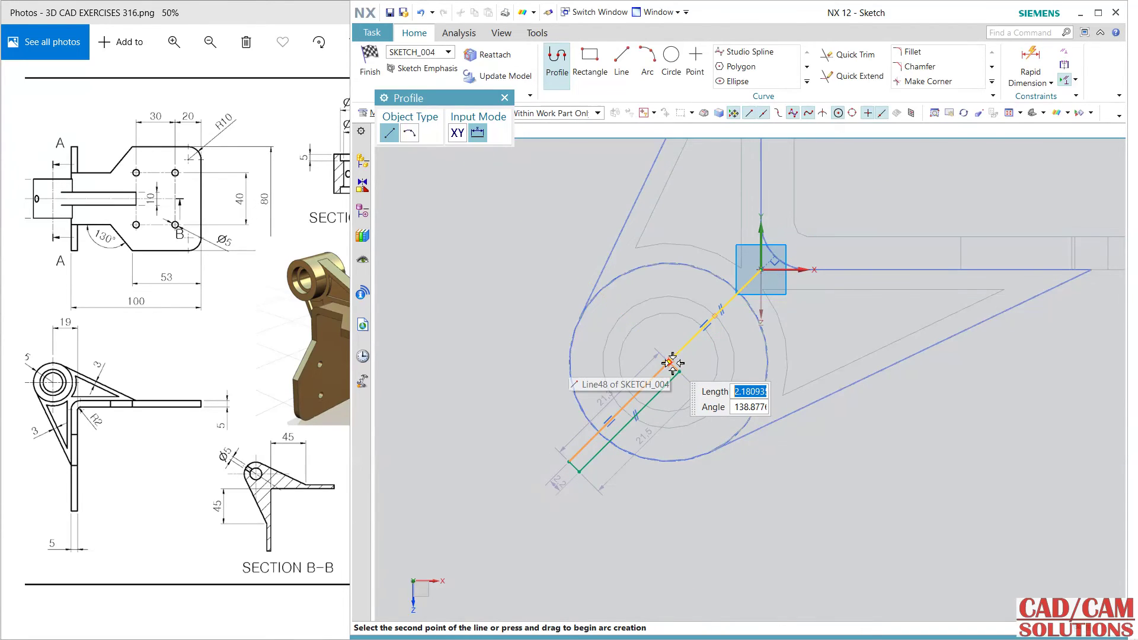
key("Escape")
key("Escape")
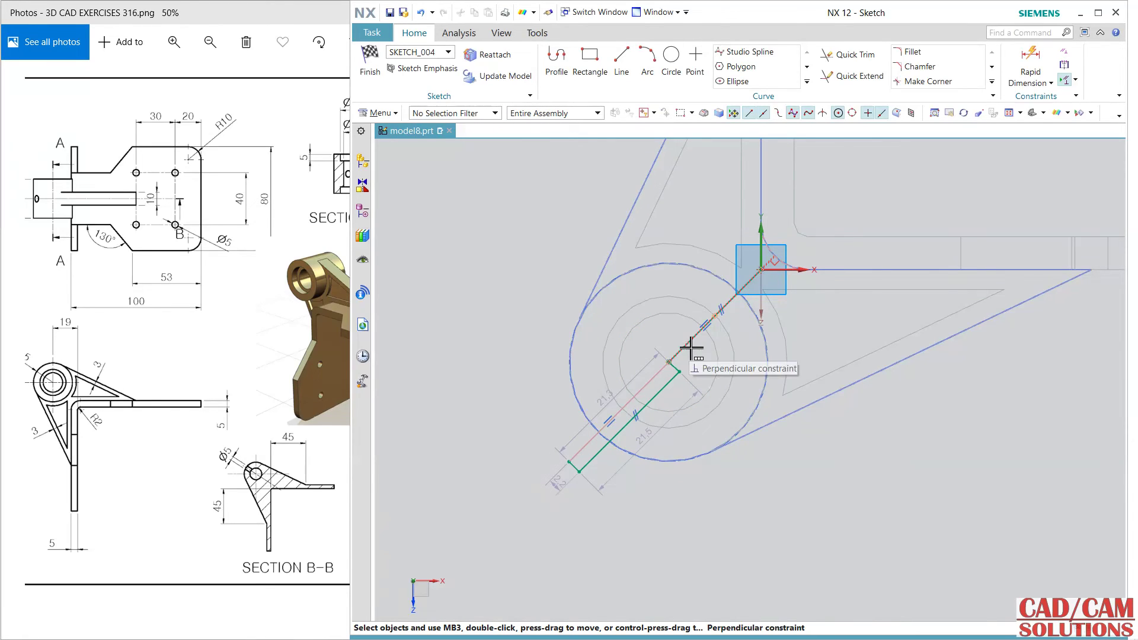
Convert the 45° centre line Line48 into a reference line
left_click(686, 347)
left_click(723, 371)
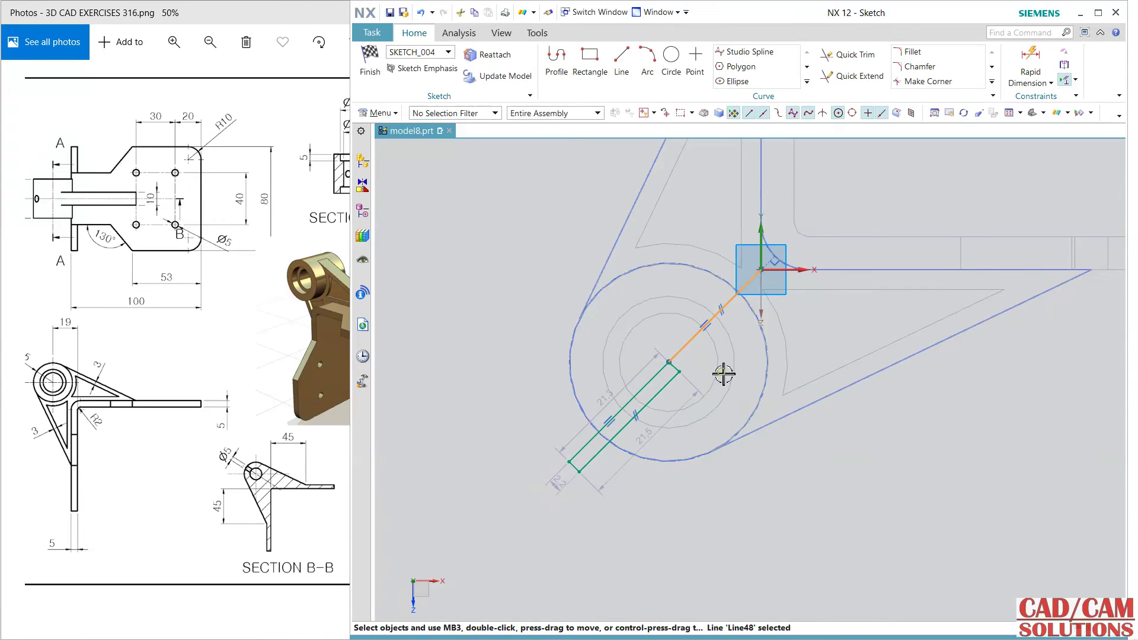
left_click(780, 335)
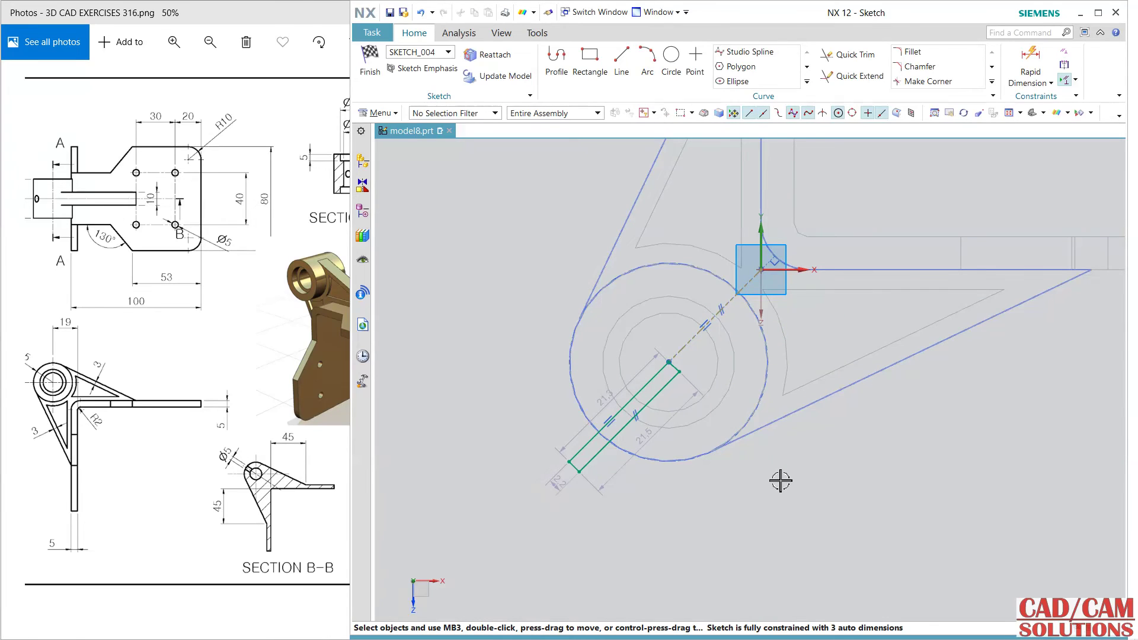
Dimension the slot rectangle to 2.5 wide and 20 long
double_click(555, 492)
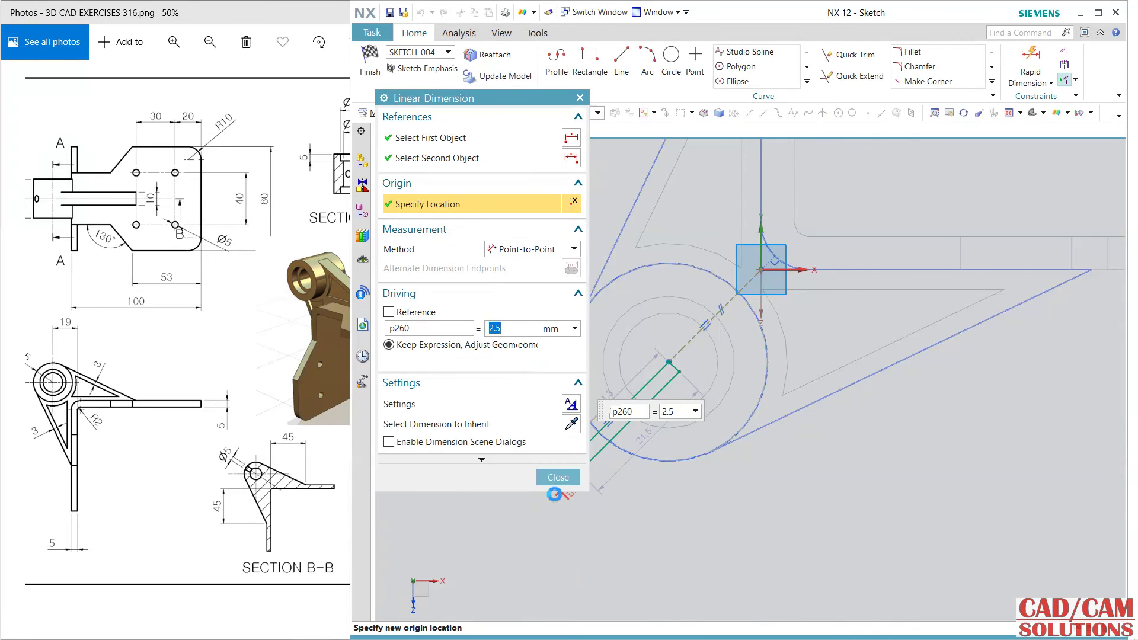
left_click(556, 478)
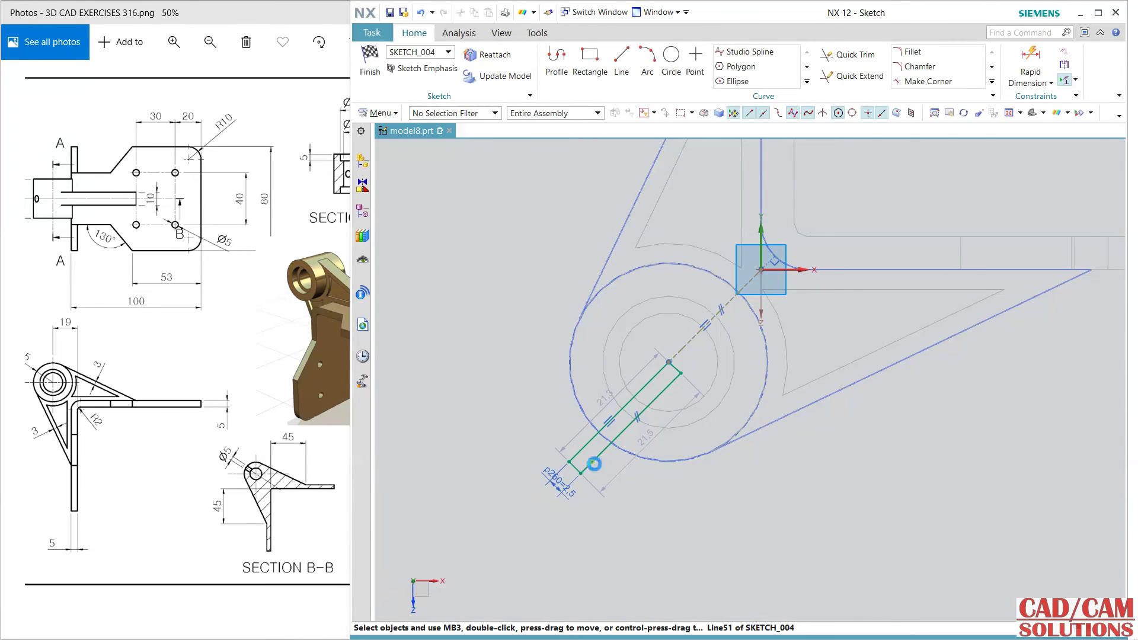
left_click(594, 461)
left_click(583, 449)
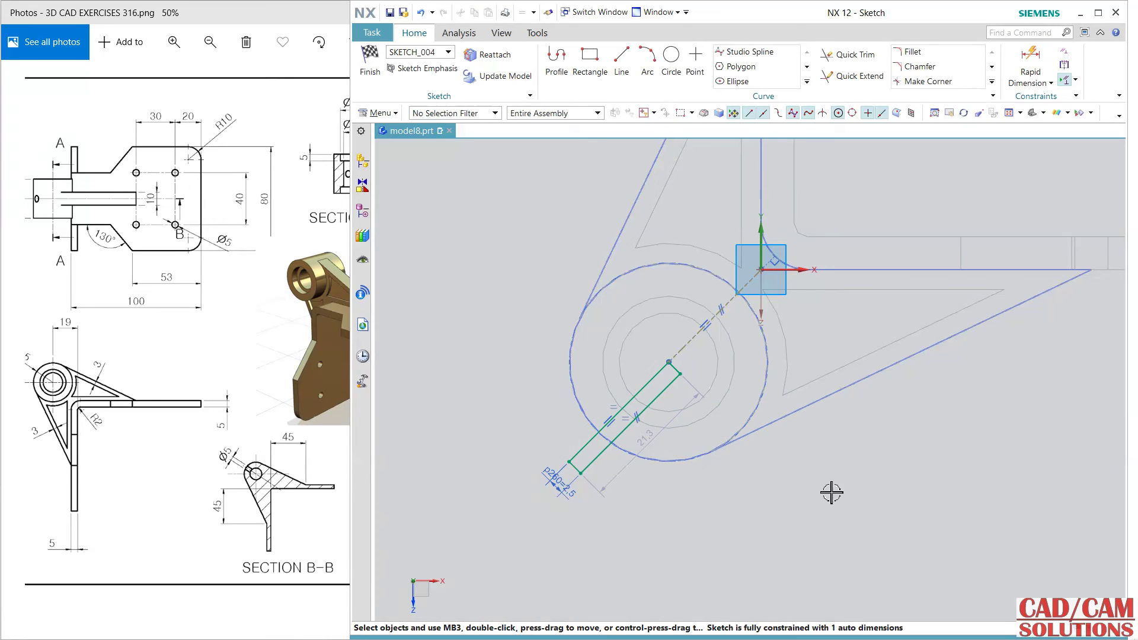
double_click(618, 477)
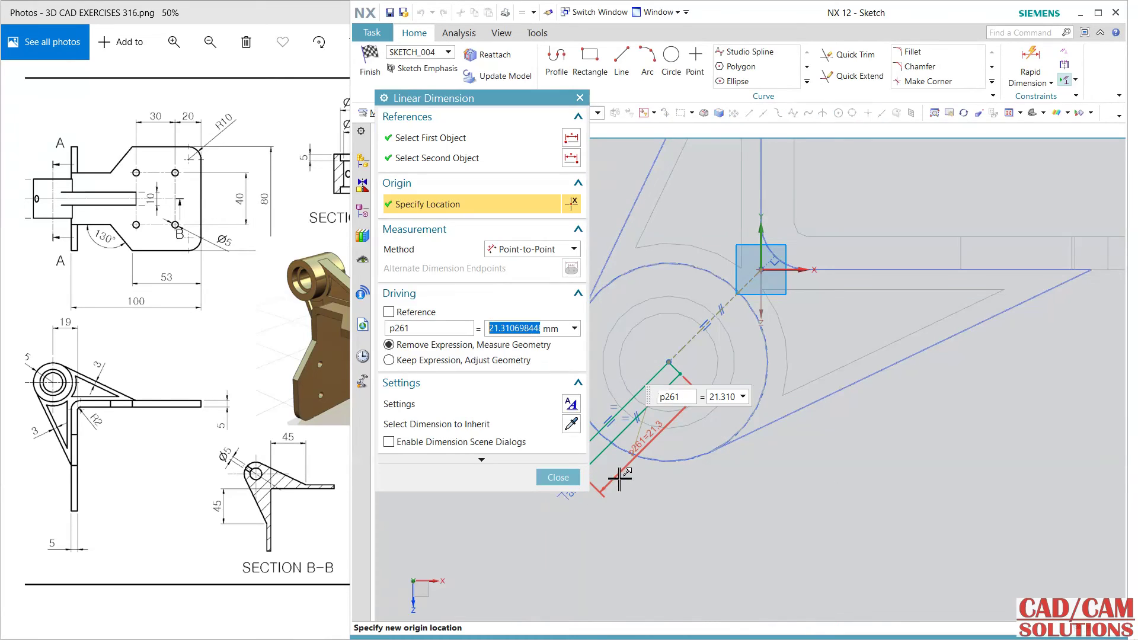
type("20")
key("Return")
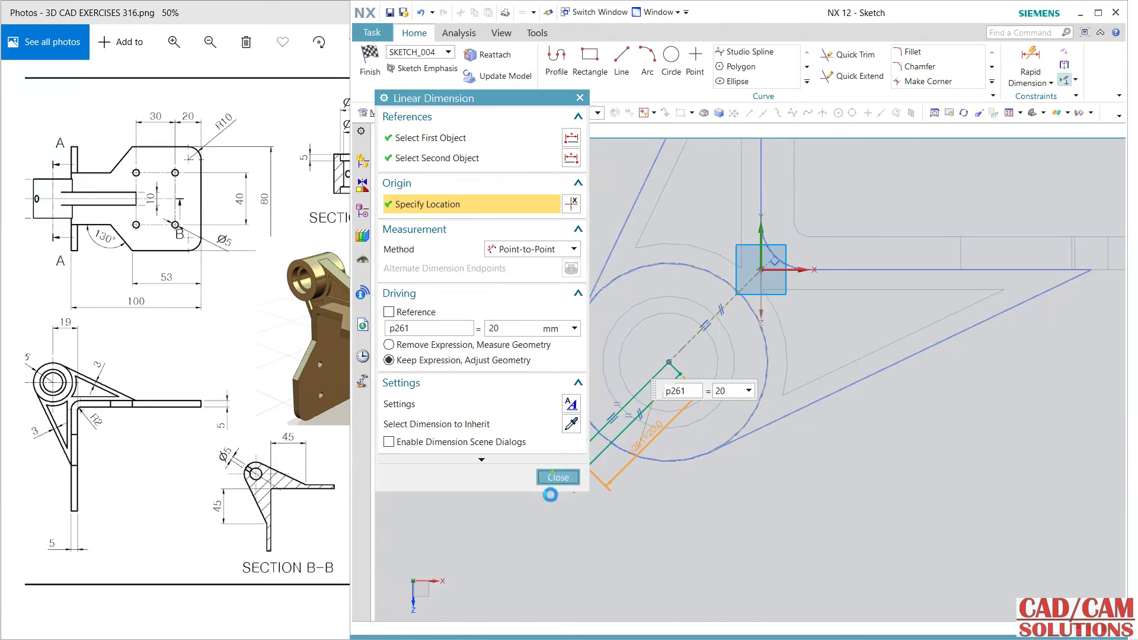
left_click(557, 477)
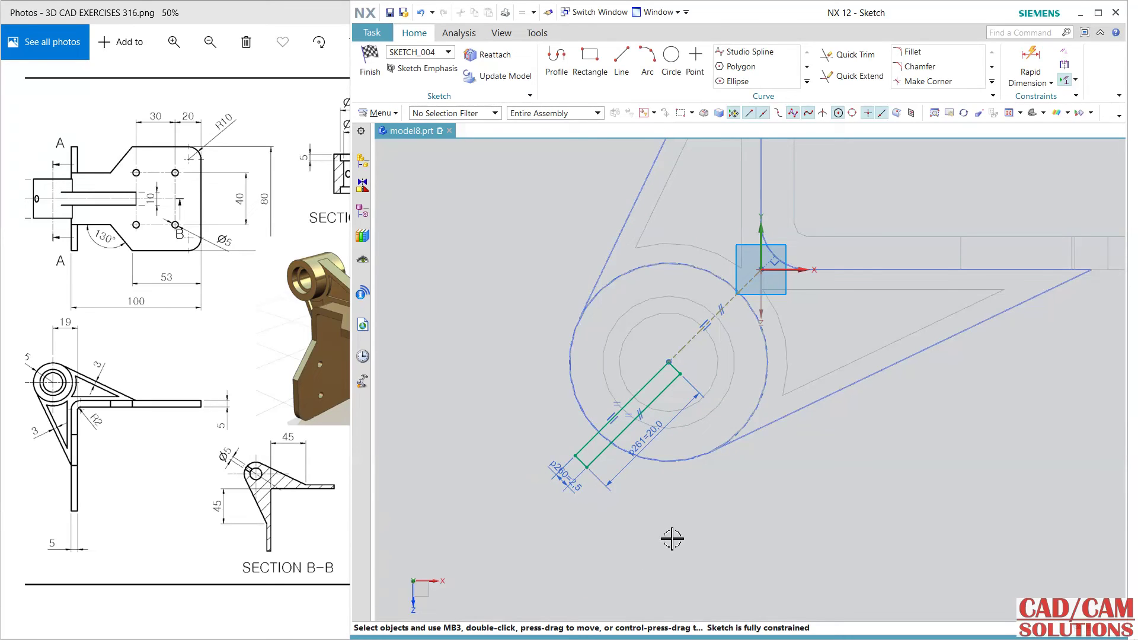
Finish the sketch and switch the bracket to shaded display
left_click(370, 65)
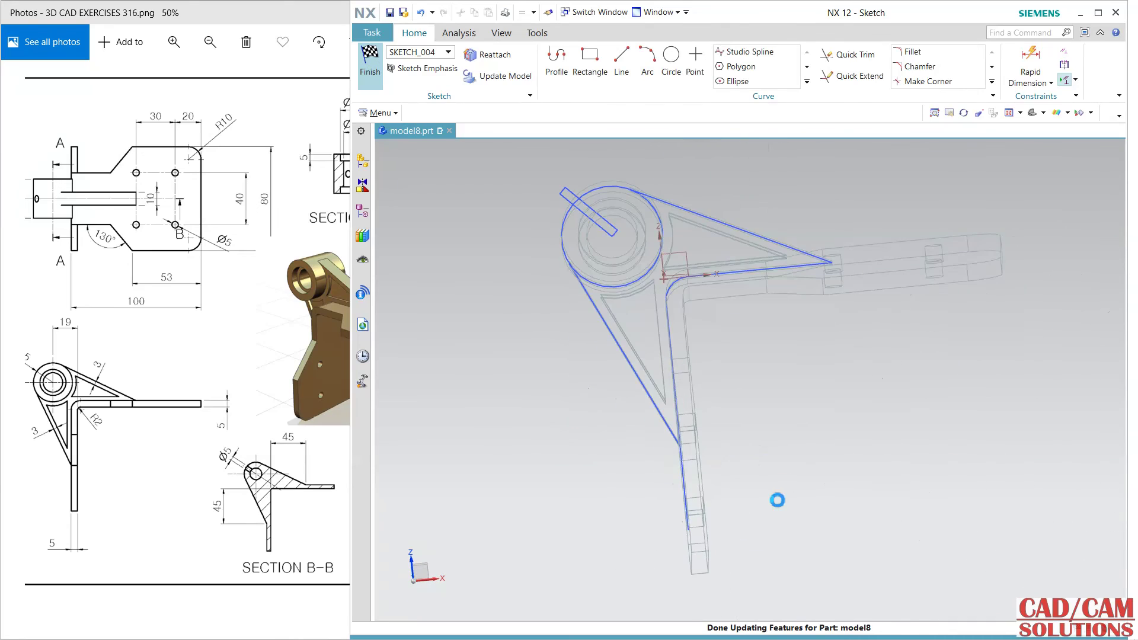
right_click(569, 436)
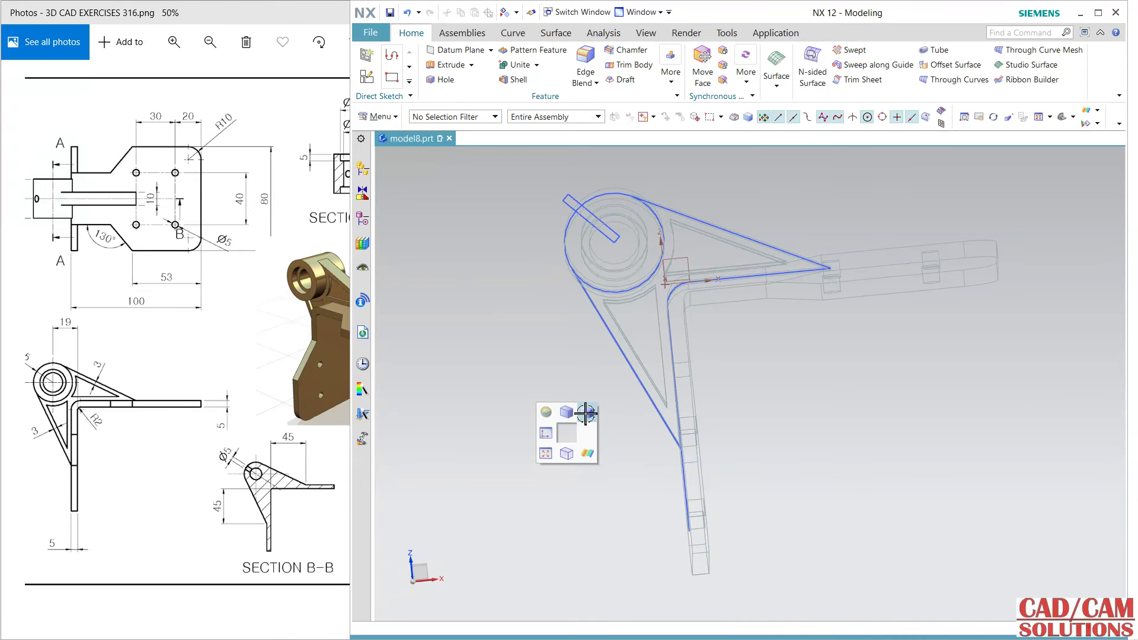
left_click(569, 416)
middle_click_drag(544, 354, 564, 373)
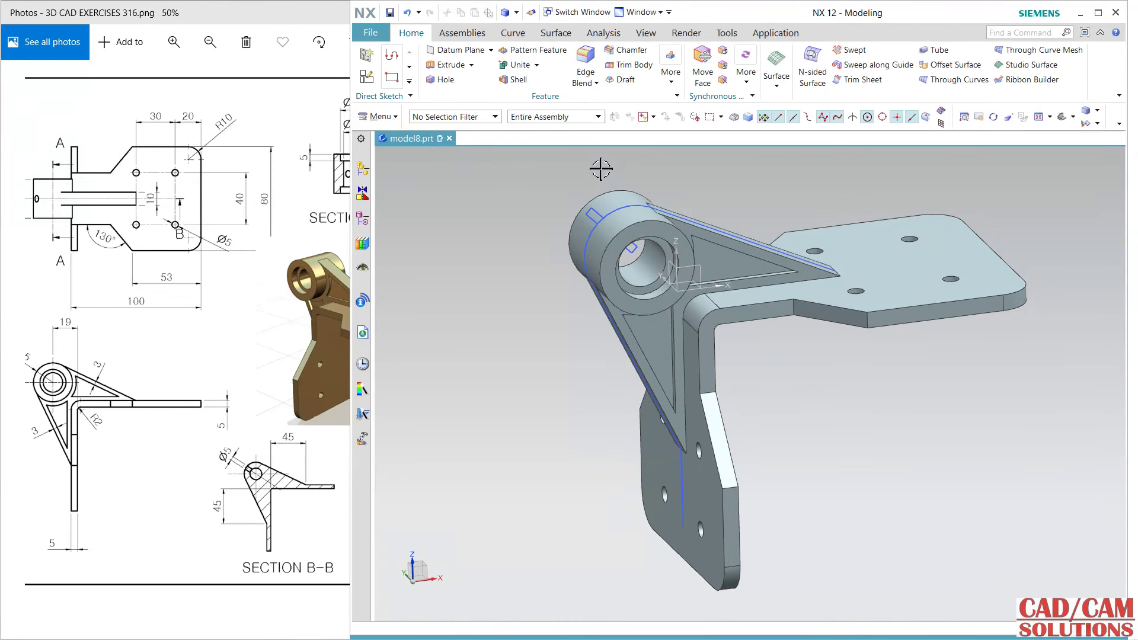
mouse_move(617, 195)
middle_mouse_down()
mouse_move(673, 188)
mouse_move(671, 177)
mouse_move(678, 202)
mouse_move(614, 191)
middle_mouse_up()
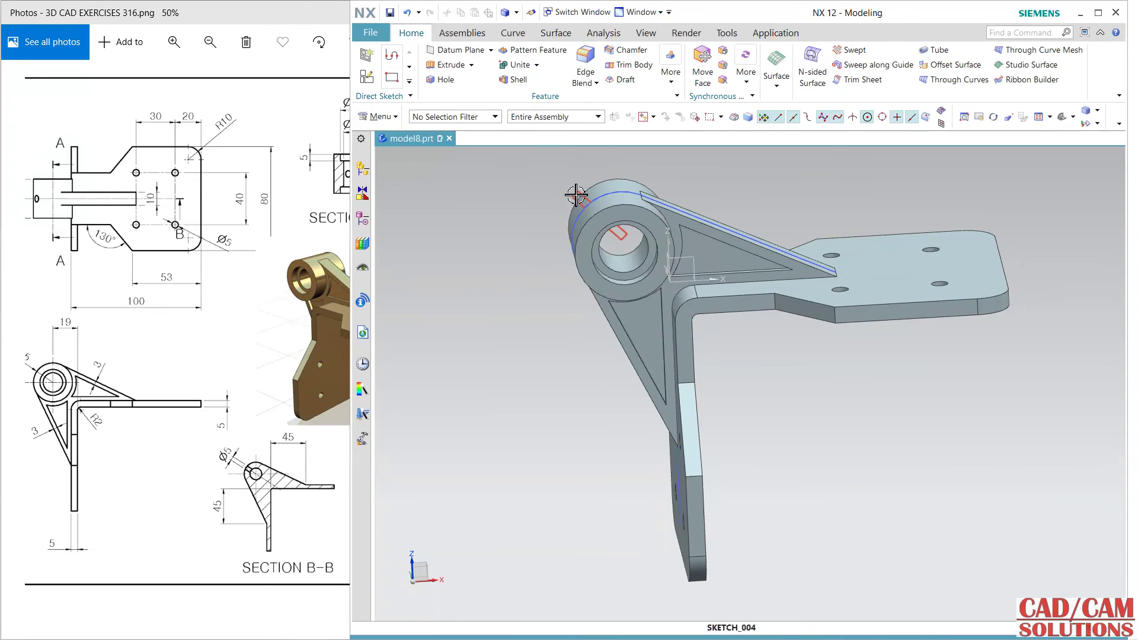
Start a revolve using Connected Curves for the slot profile and the centre line as axis
left_click(471, 65)
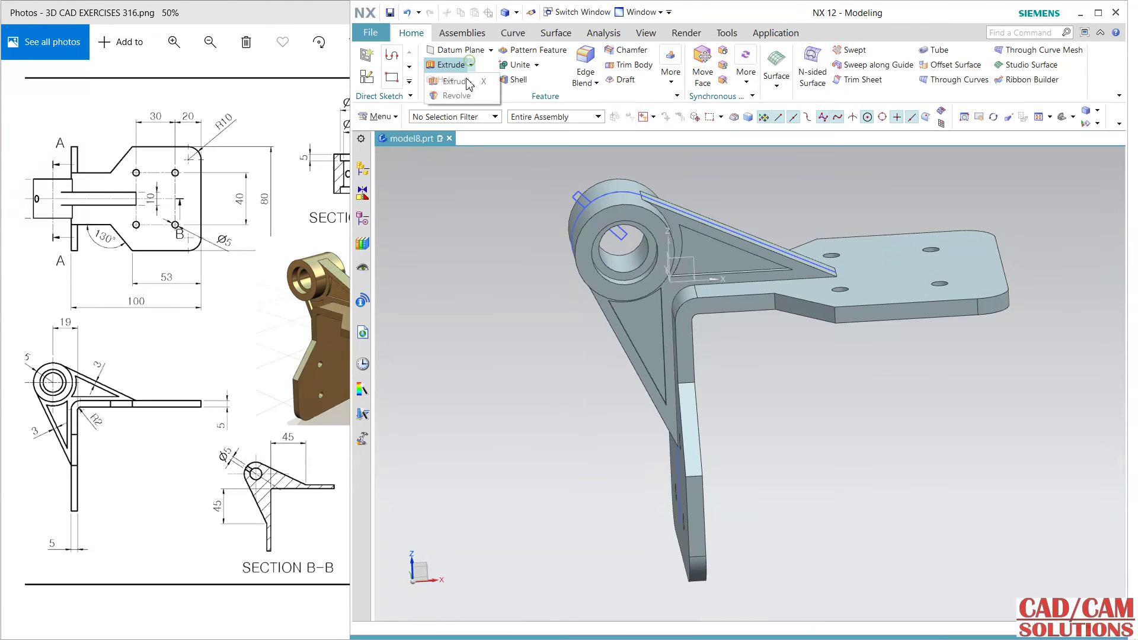
left_click(456, 95)
middle_click_drag(613, 246, 753, 252, "shift")
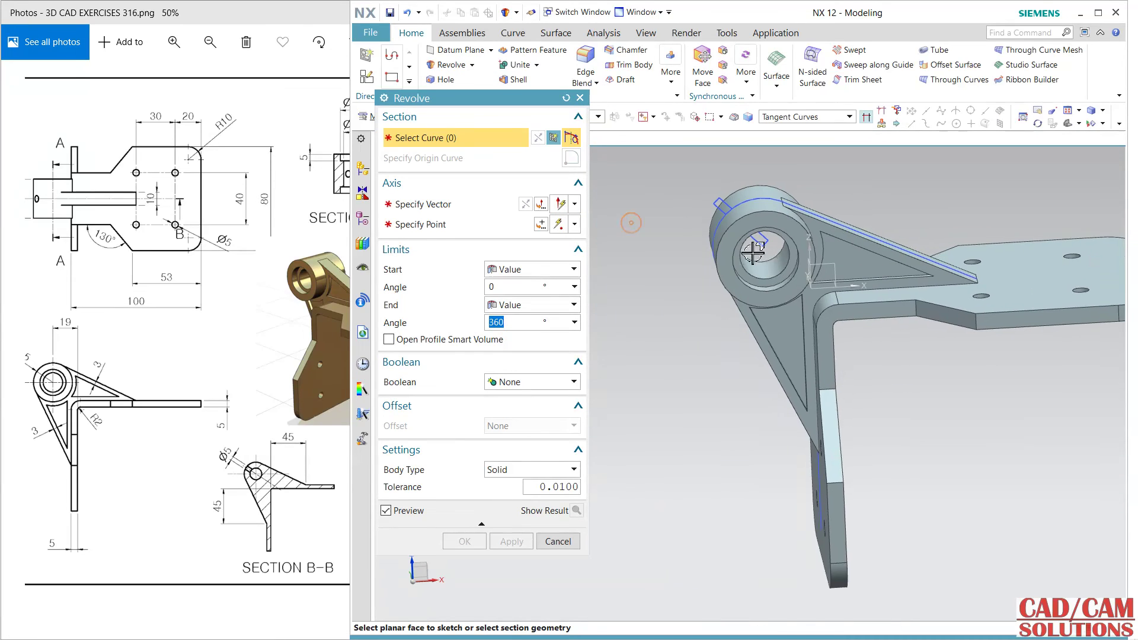
scroll(724, 186, "up", 2)
left_click(720, 191)
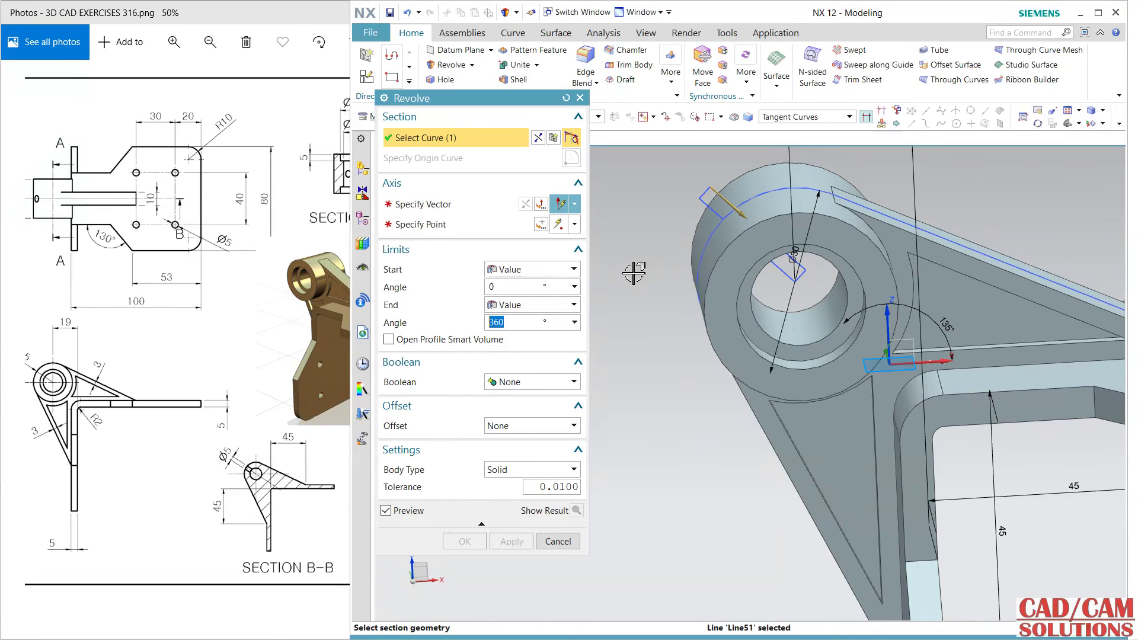
left_click(798, 120)
left_click(788, 144)
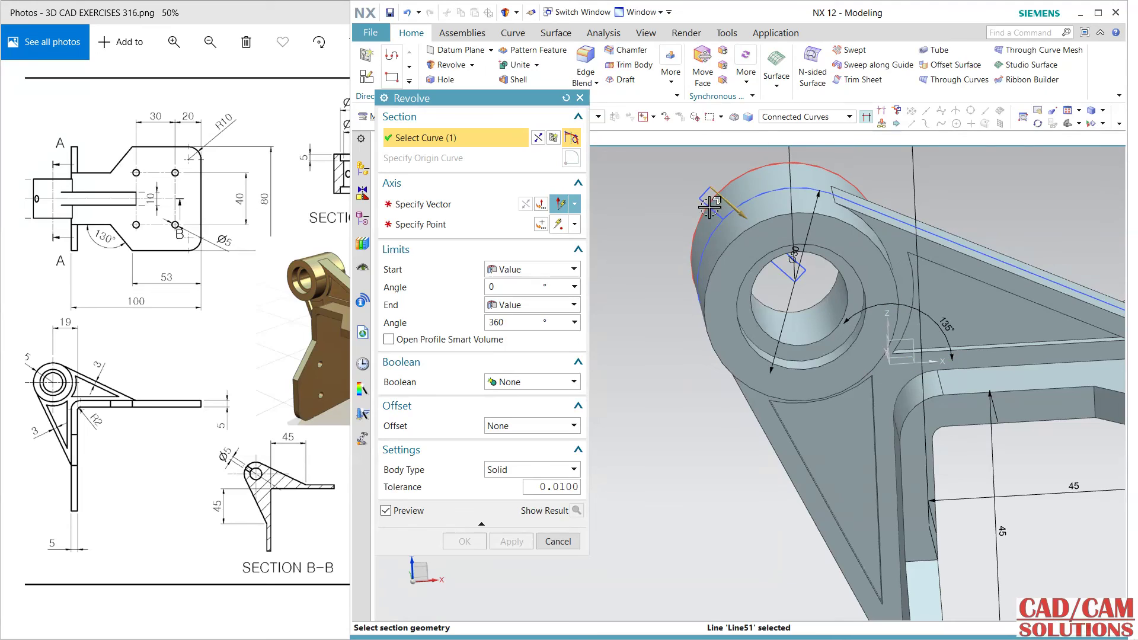
left_click(674, 185)
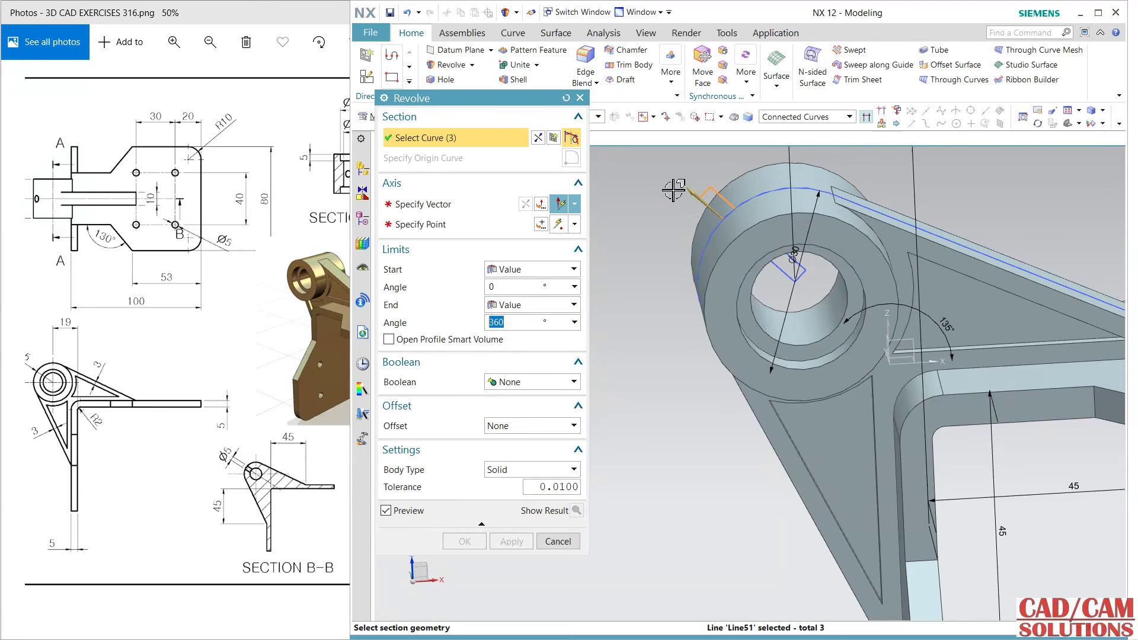
left_click(472, 209)
middle_click_drag(626, 329, 627, 298)
key("F8")
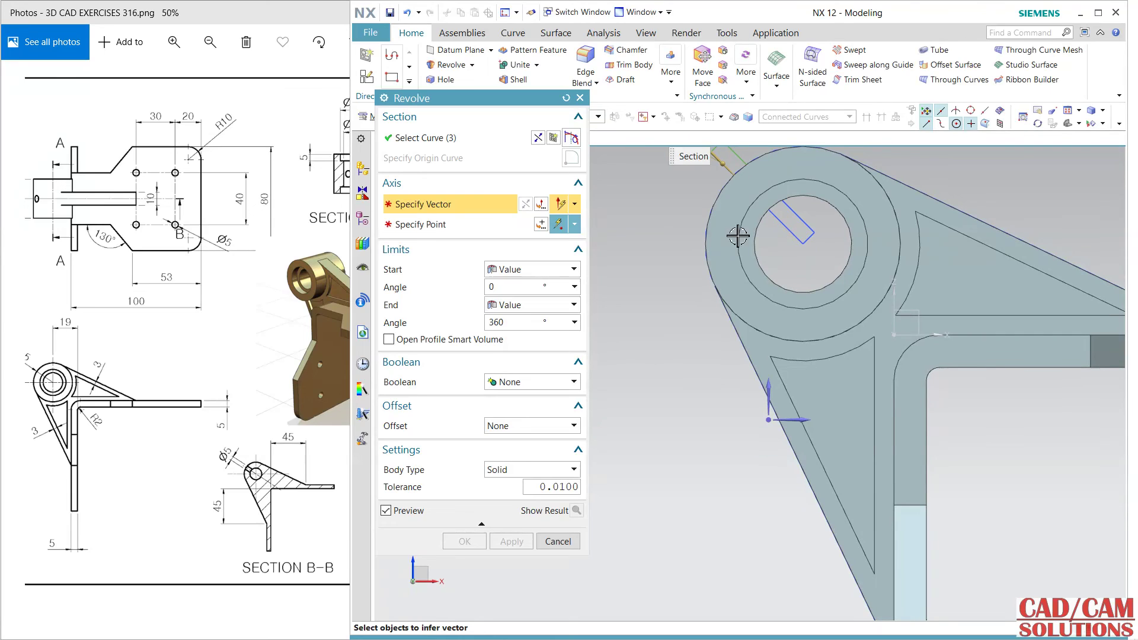
left_click(776, 223)
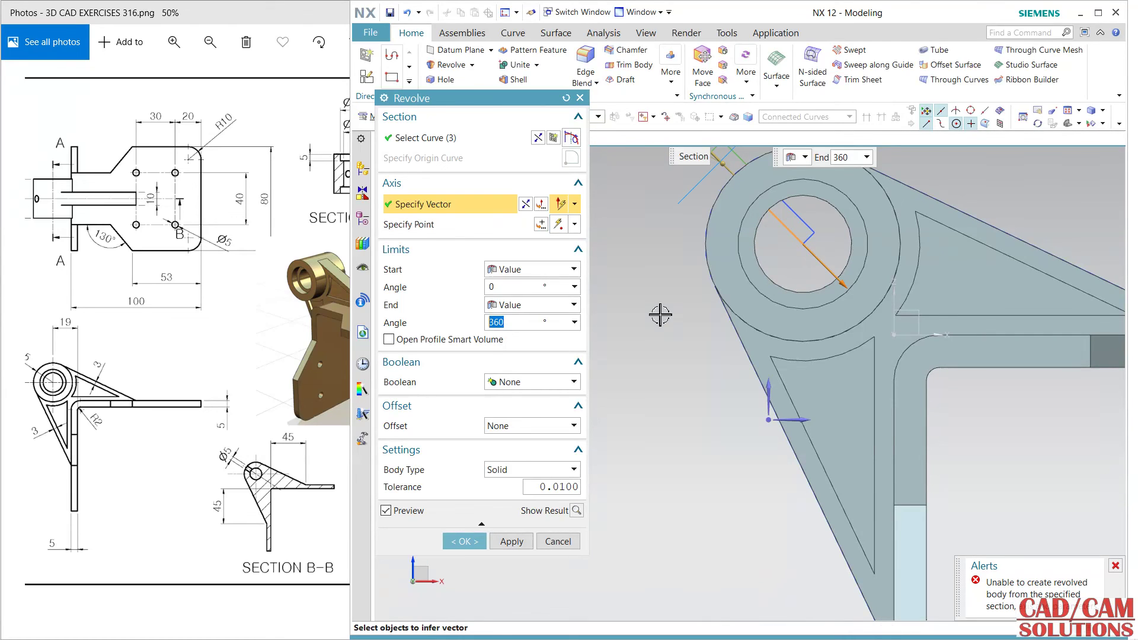
Set the revolve Boolean to Subtract and add the line inside the hole to the section
left_click(570, 381)
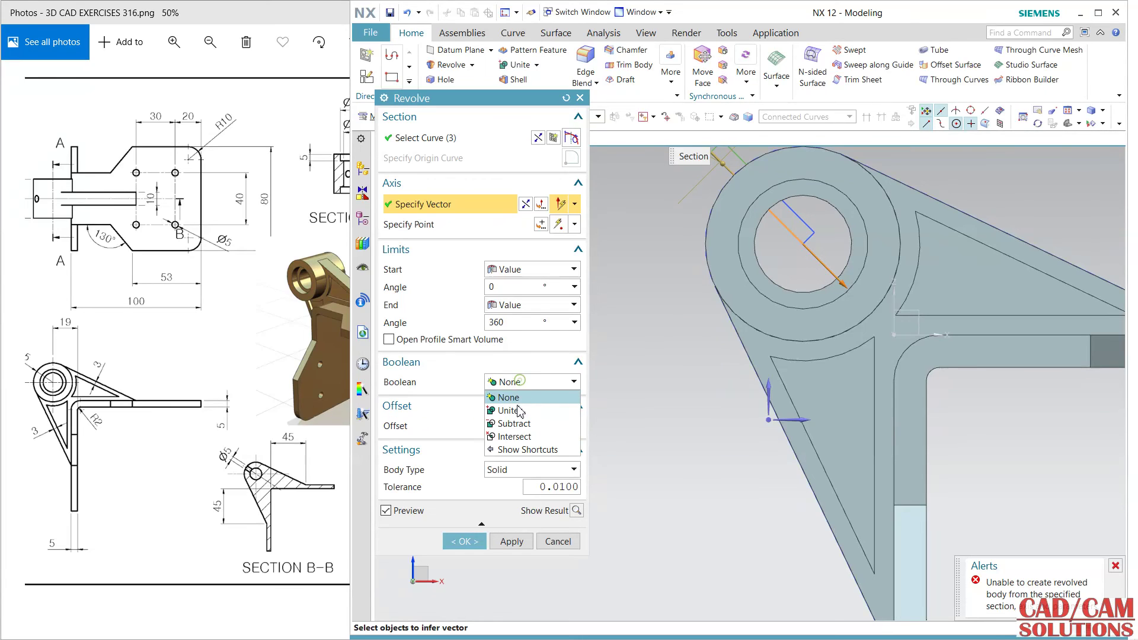
left_click(516, 420)
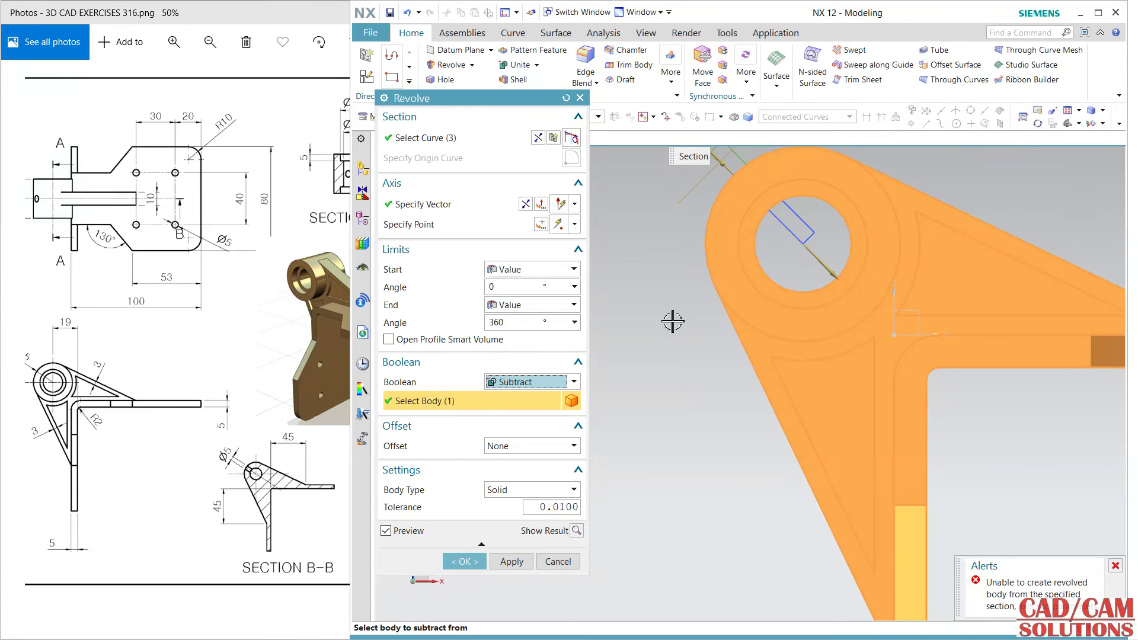
left_click(450, 138)
middle_click_drag(643, 276, 662, 358, "shift")
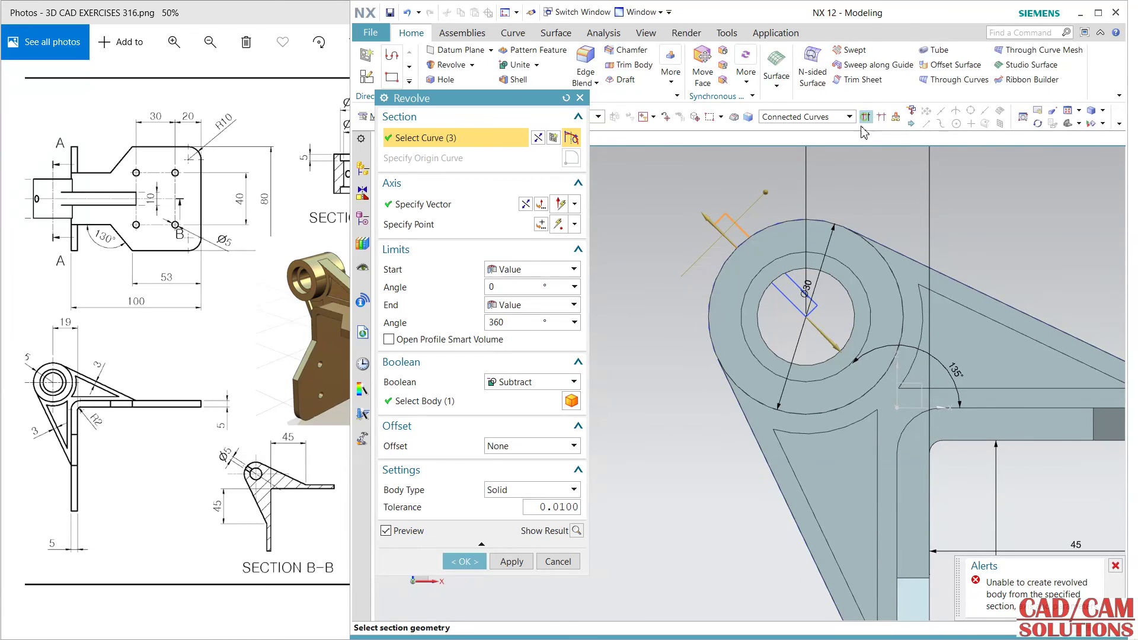
left_click(800, 284)
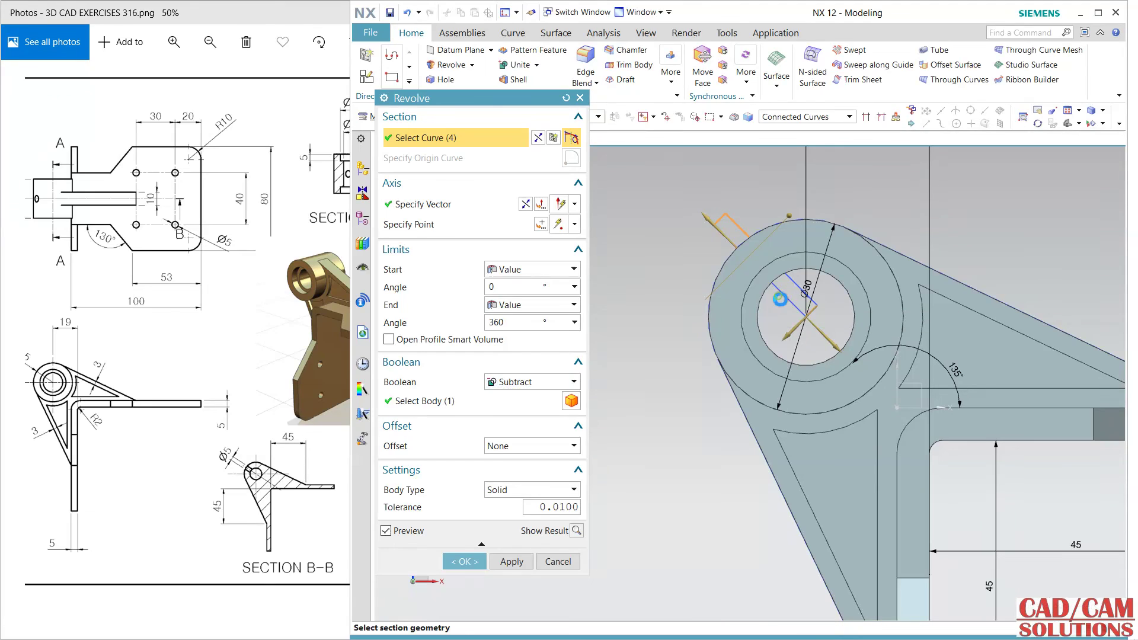
Redo the revolve: connected-curve rectangle profile, adjacent line as axis, Subtract, and confirm
left_click(566, 98)
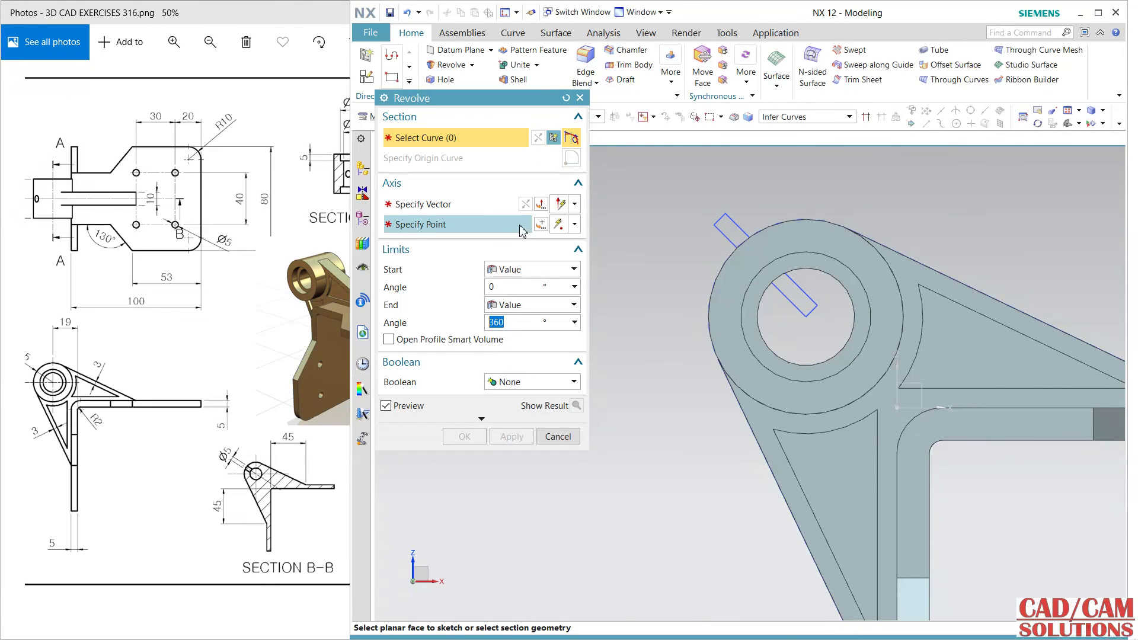
left_click(824, 118)
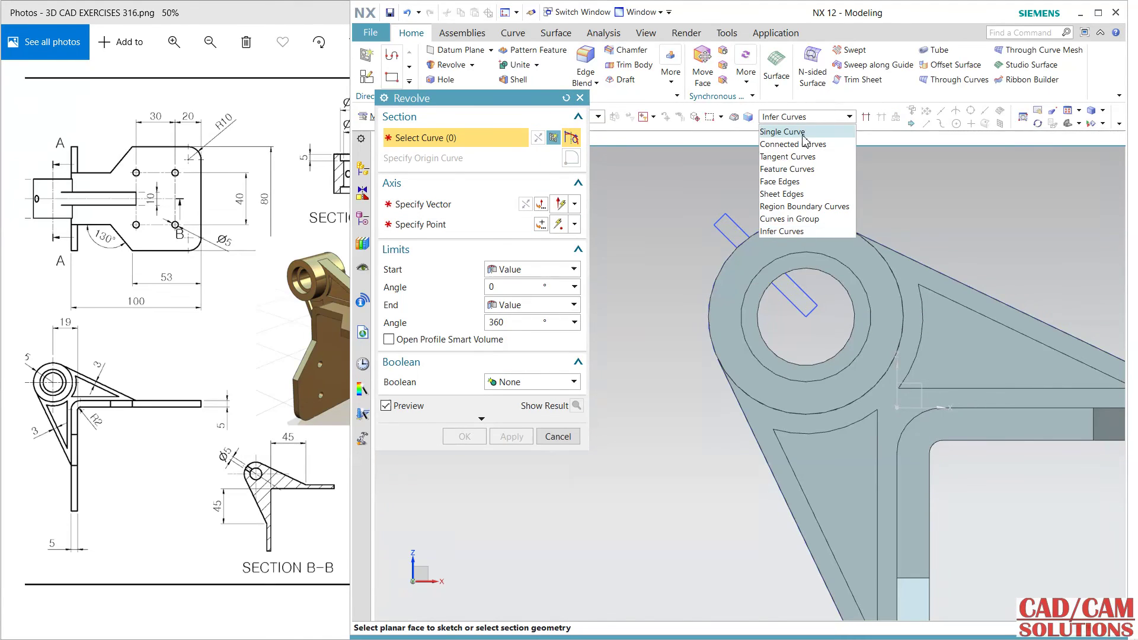
left_click(802, 145)
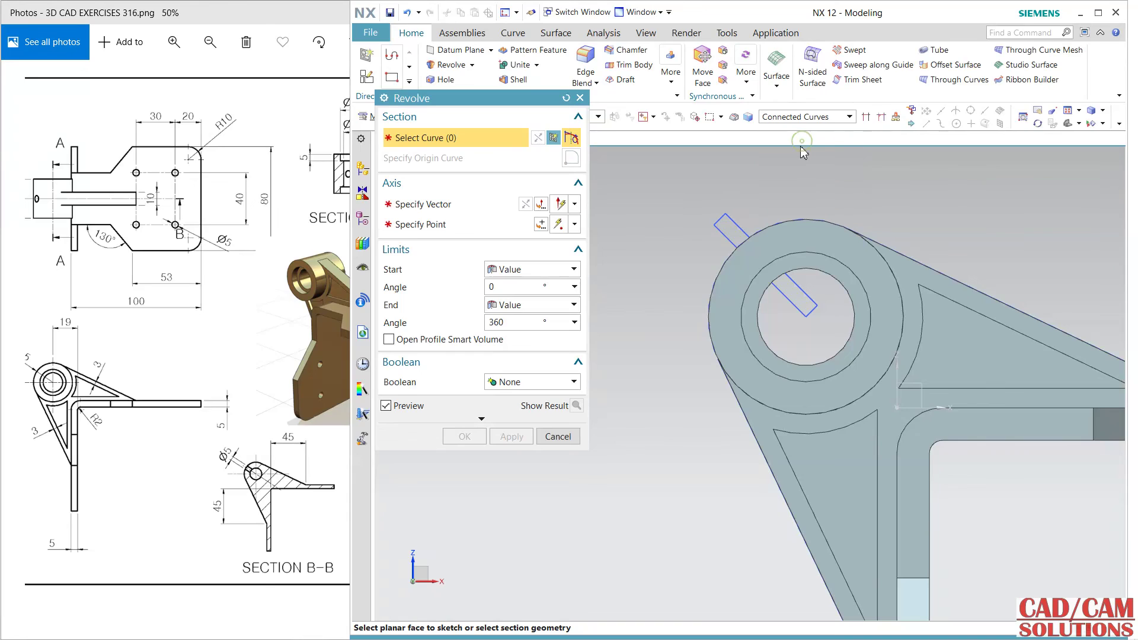
left_click(740, 226)
left_click(445, 204)
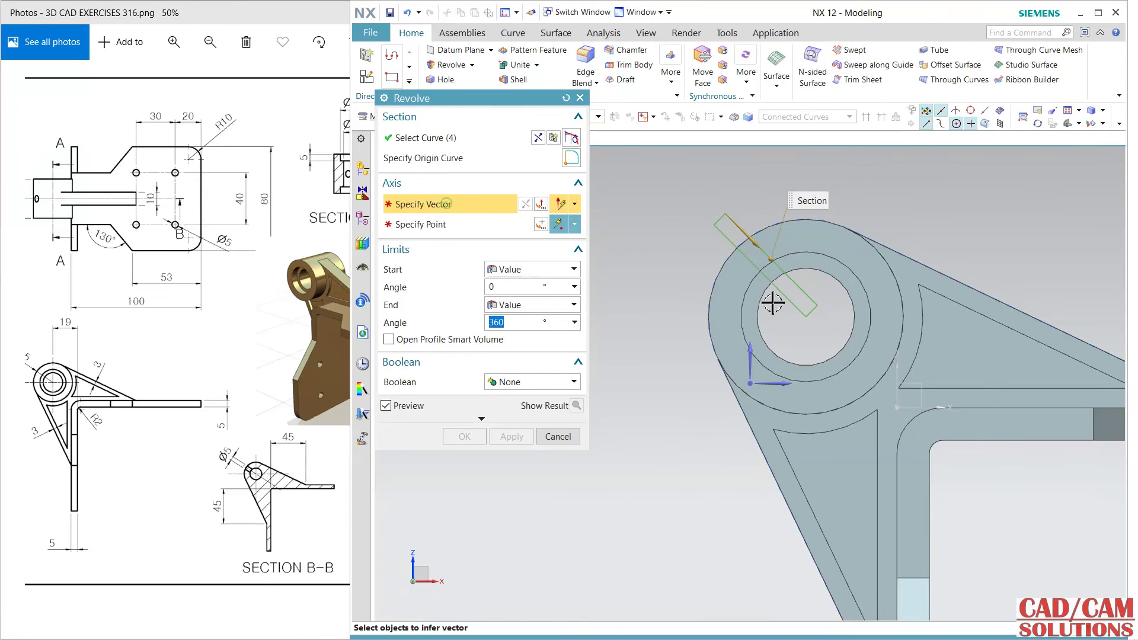
left_click(789, 299)
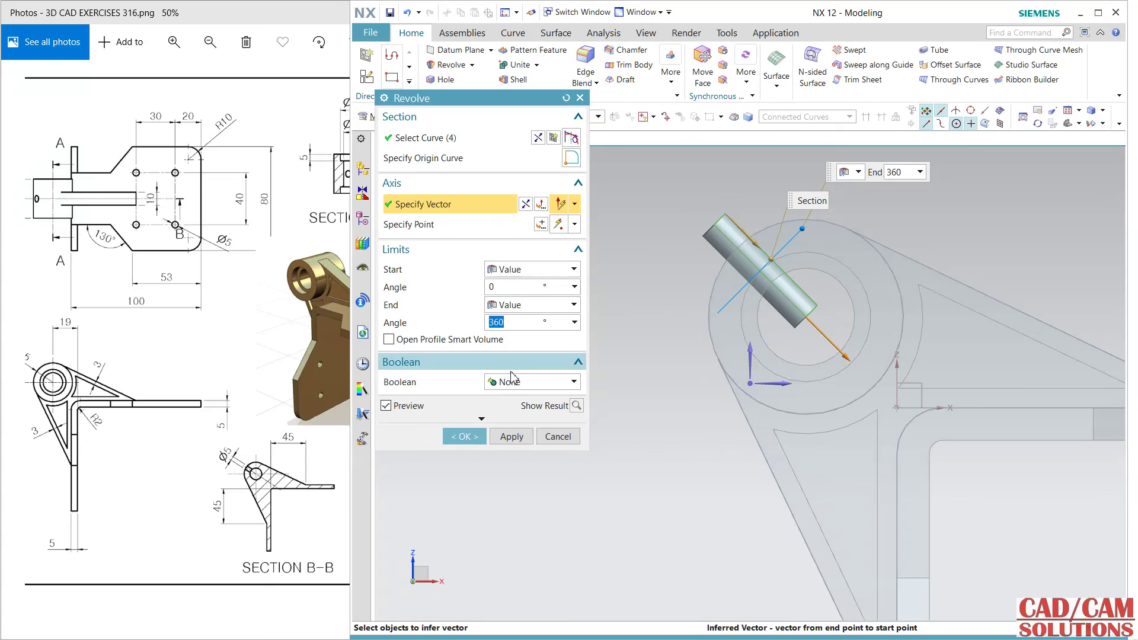
left_click(533, 381)
left_click(517, 422)
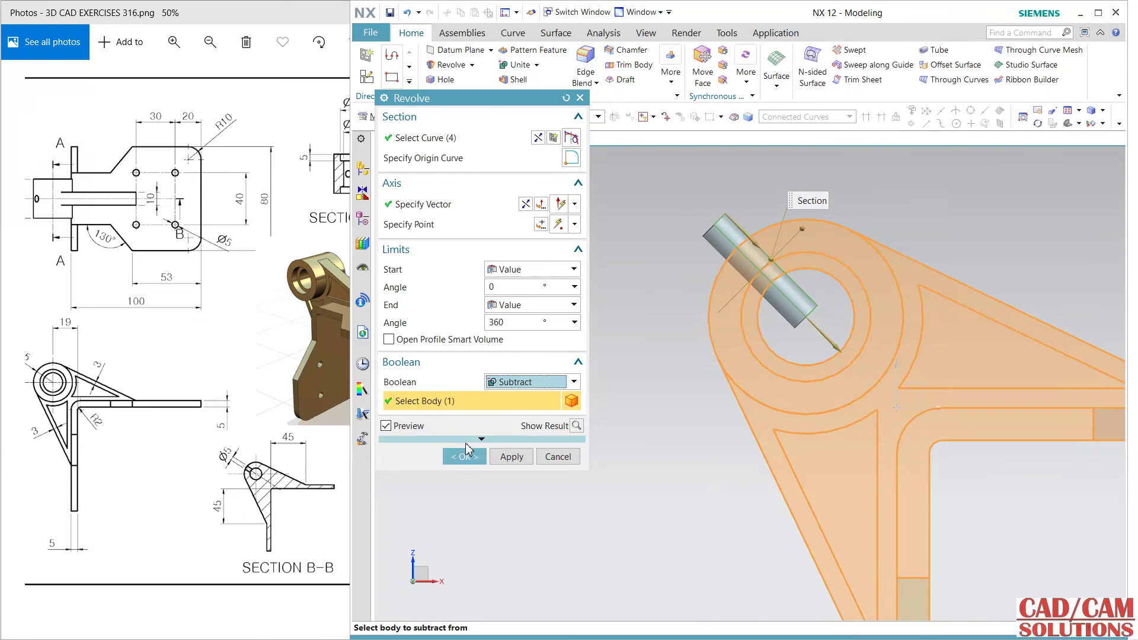
left_click(464, 457)
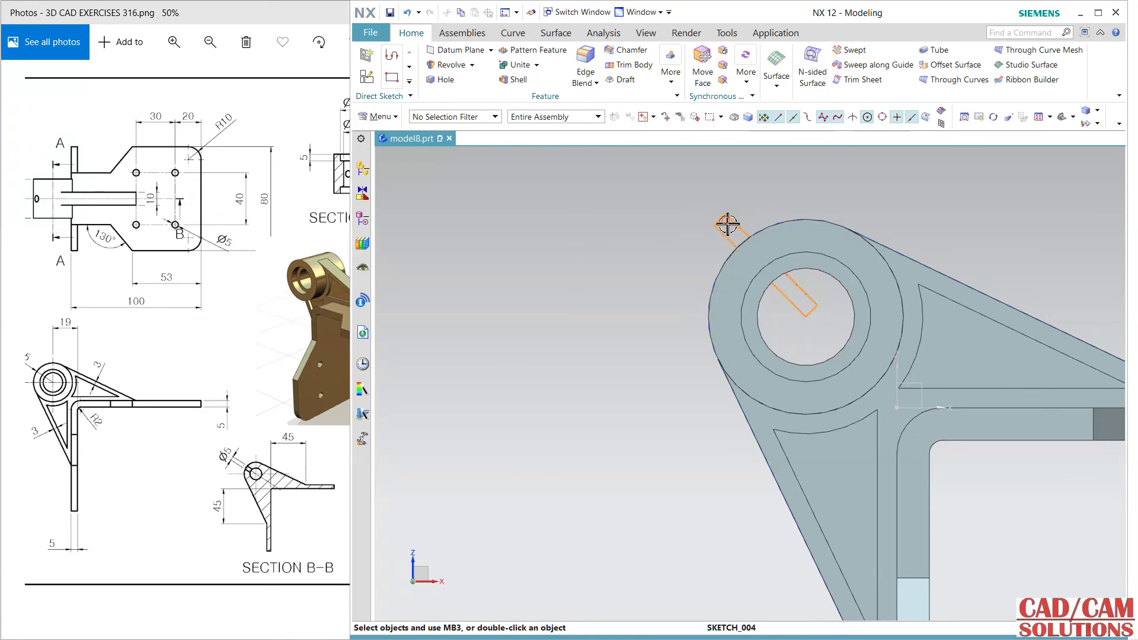
Snap to a front view and section the bracket along the Y plane
mouse_move(640, 275)
middle_mouse_down()
mouse_move(678, 292)
mouse_move(685, 323)
mouse_move(749, 330)
middle_mouse_up()
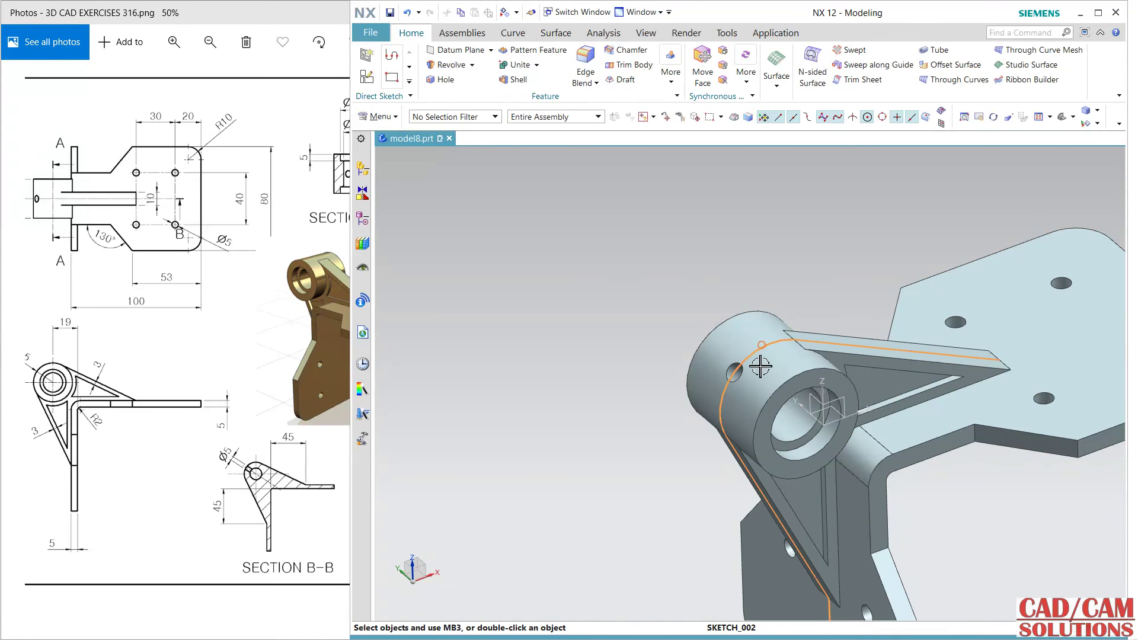
key("F8")
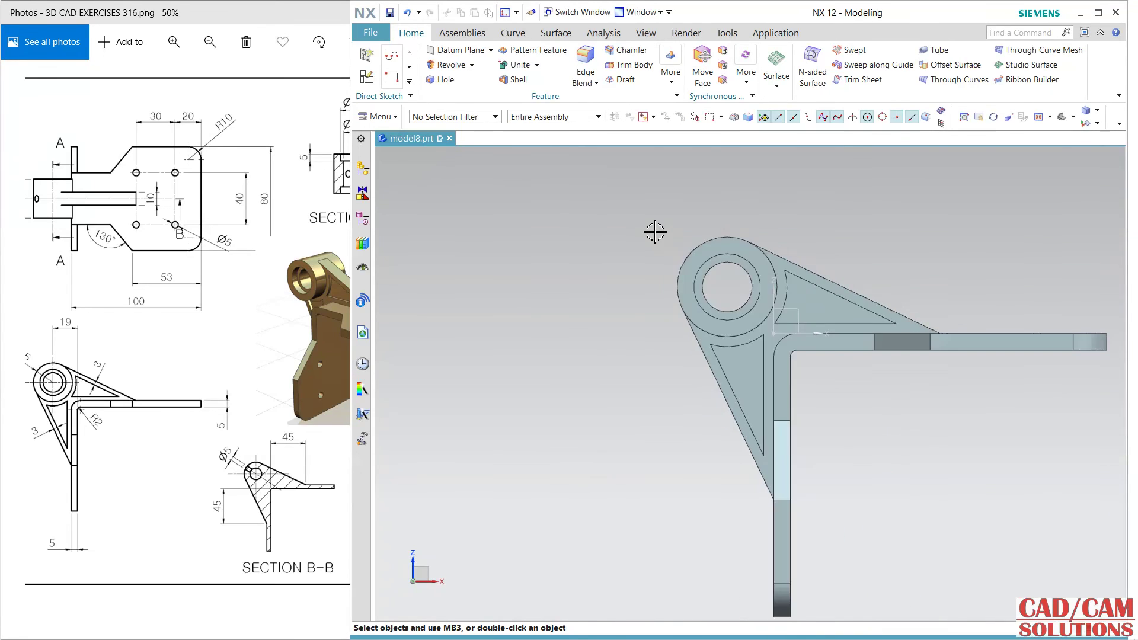
middle_click_drag(655, 231, 528, 213, "shift")
left_click(645, 33)
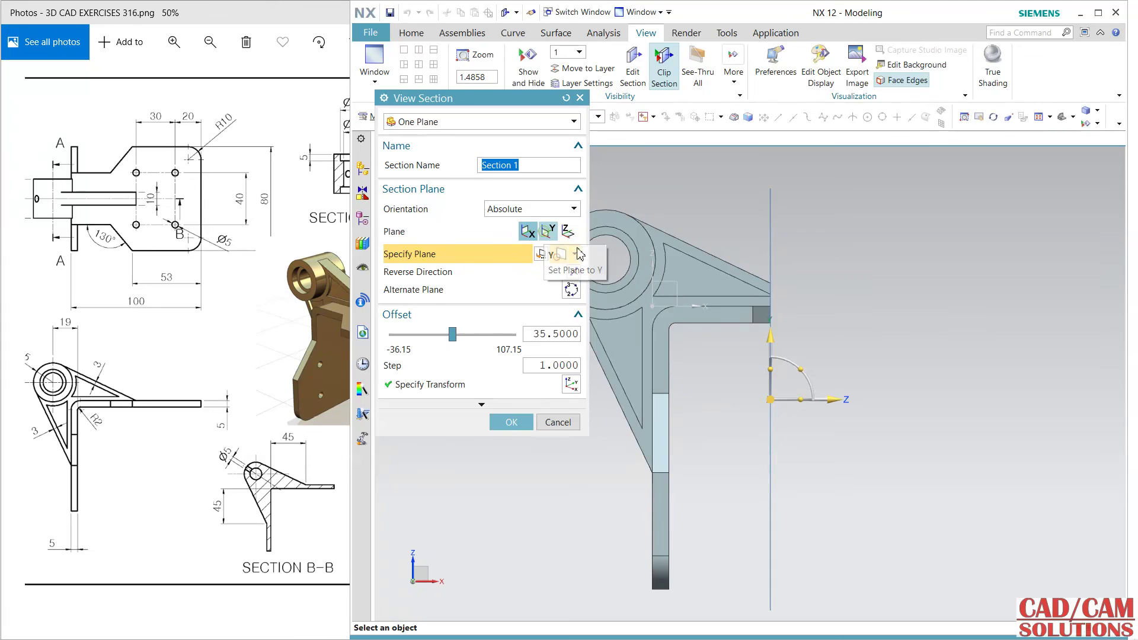
left_click(549, 231)
Zoom around the sectioned lug slot and bring the reference drawing forward
middle_click_drag(819, 270, 856, 321, "shift")
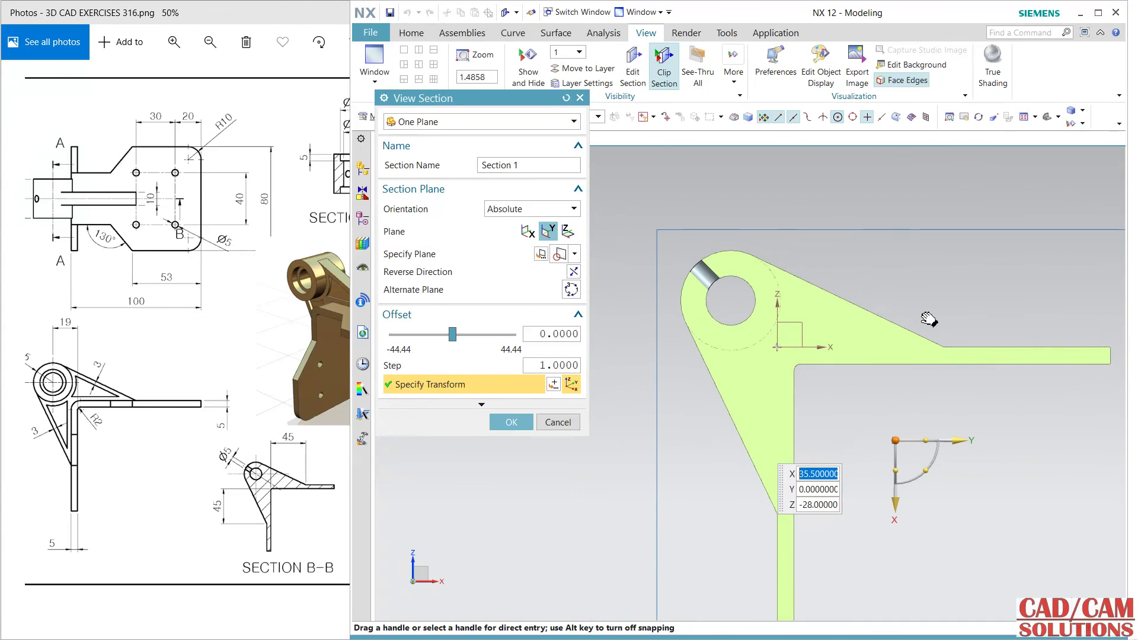
scroll(708, 272, "up", 1)
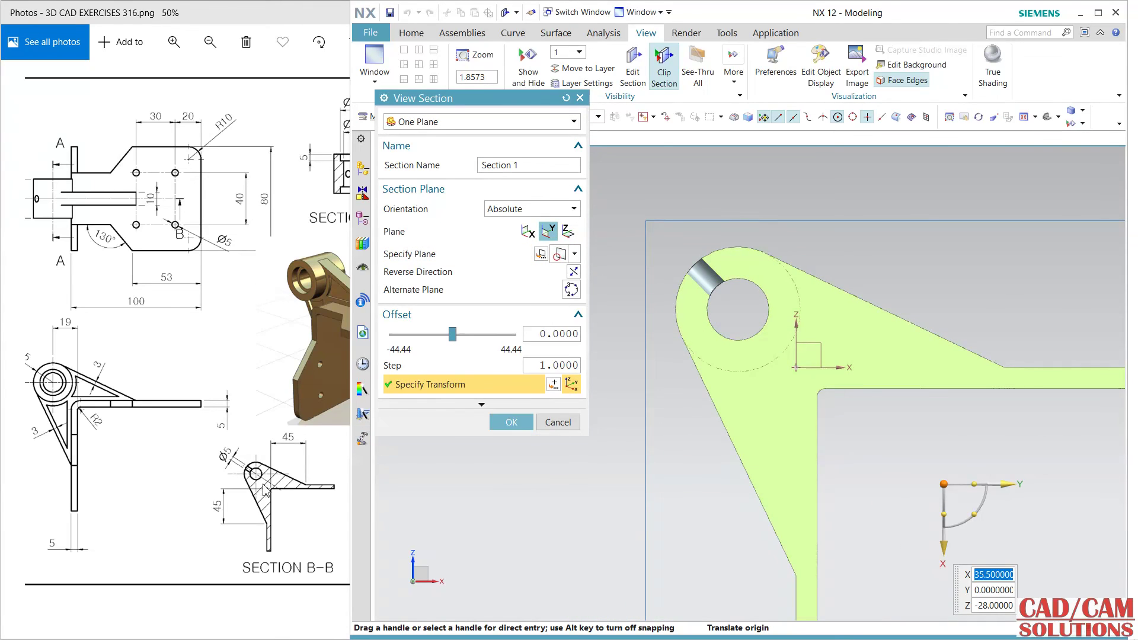
scroll(882, 282, "down", 1)
middle_click_drag(881, 282, 820, 229, "shift")
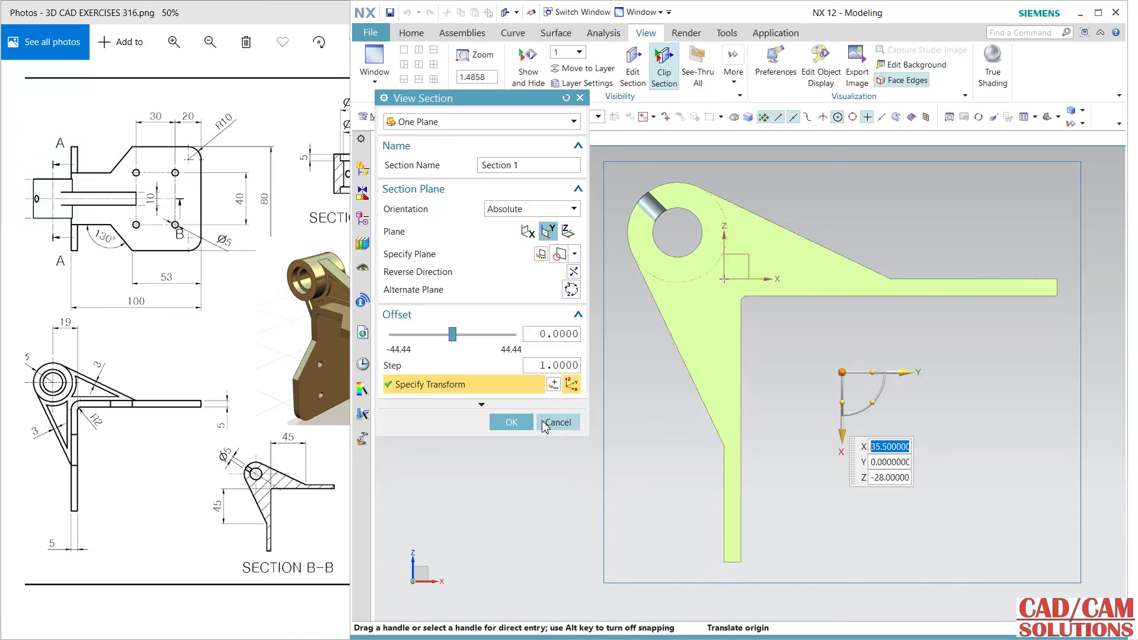
left_click(136, 305)
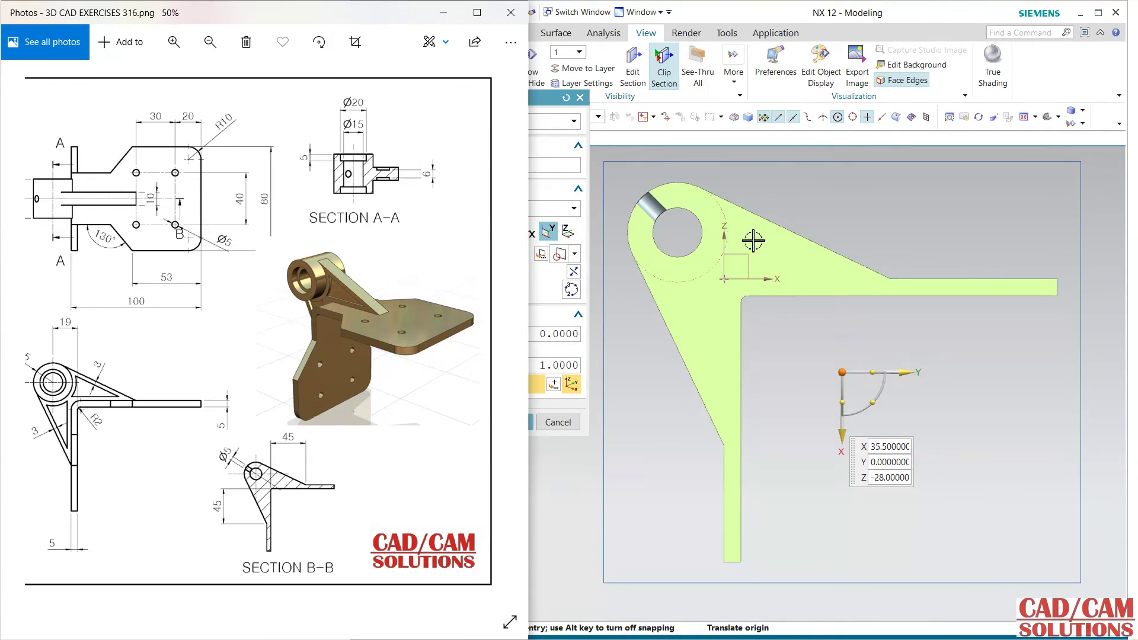
middle_click_drag(753, 241, 780, 286)
Section the bracket with the Z plane, shift its height, and compare the top view with the drawing
left_click(568, 232)
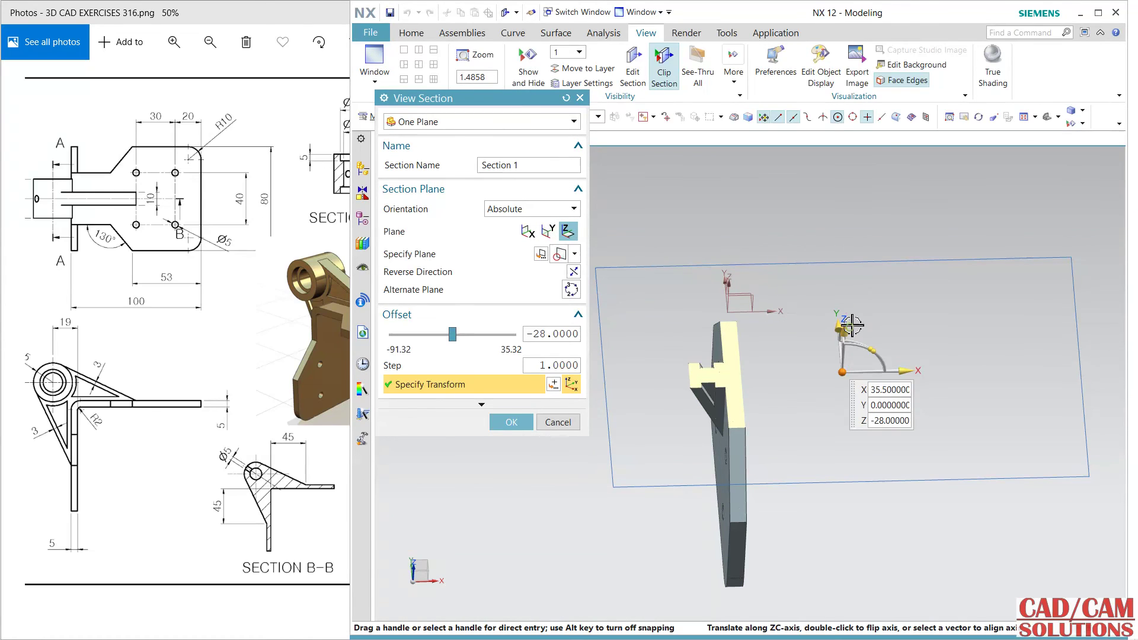
left_click(851, 325)
middle_click_drag(852, 324, 868, 247)
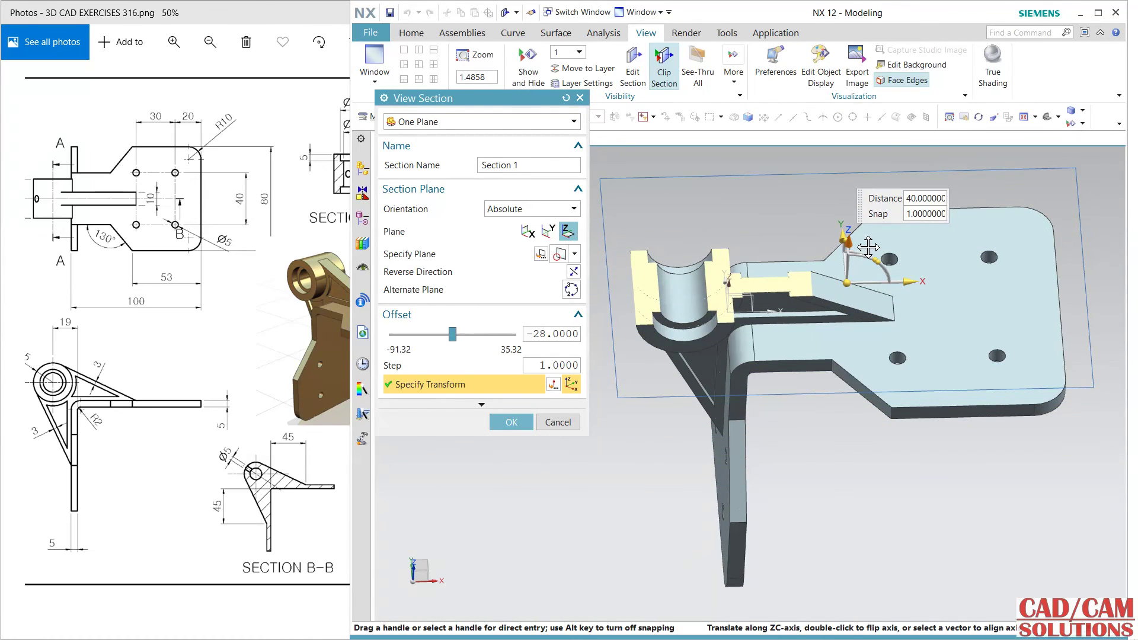
key("Return")
middle_click_drag(865, 351, 866, 389)
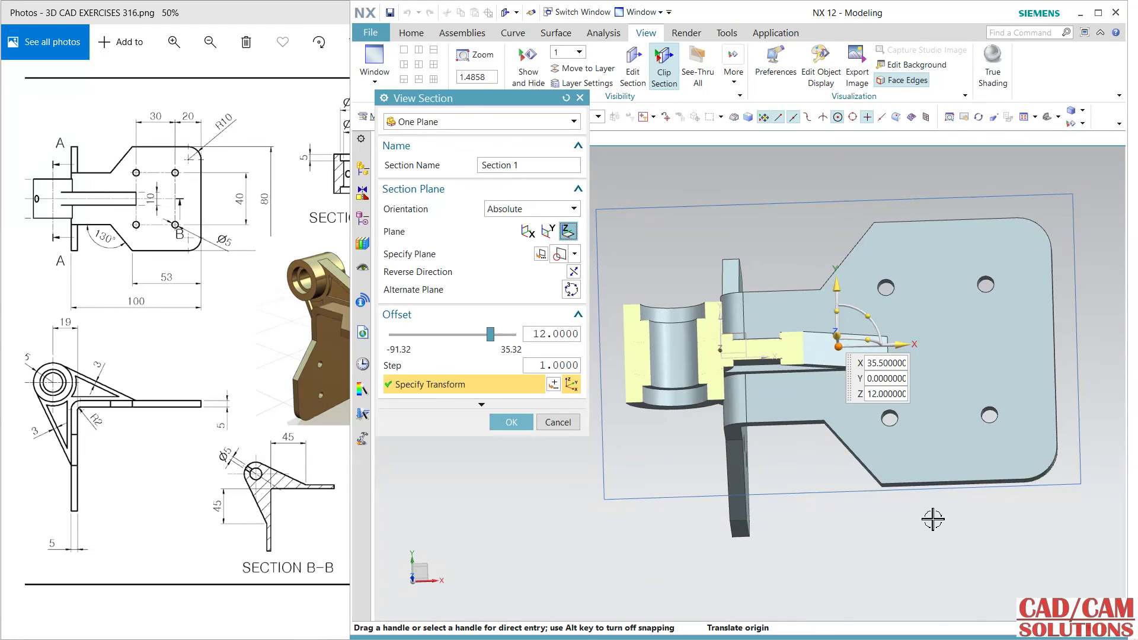
key("F8")
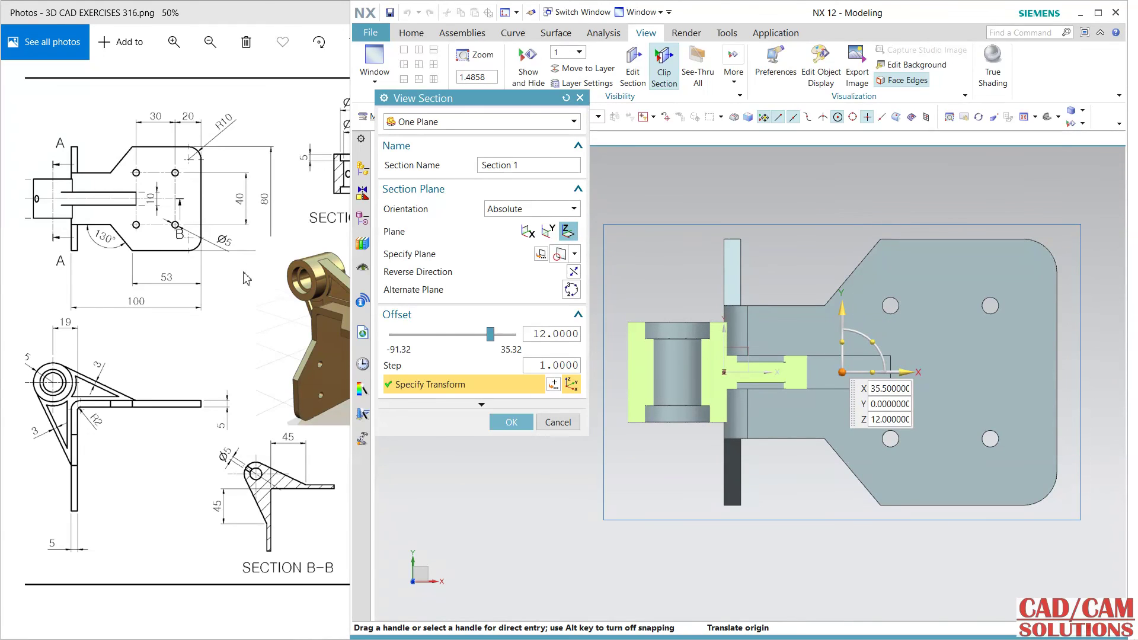
left_click(264, 235)
middle_click_drag(805, 500, 803, 409)
Raise the section plane through the lug, check Sections A-A and B-B, then close the section view
left_click_drag(871, 187, 876, 170)
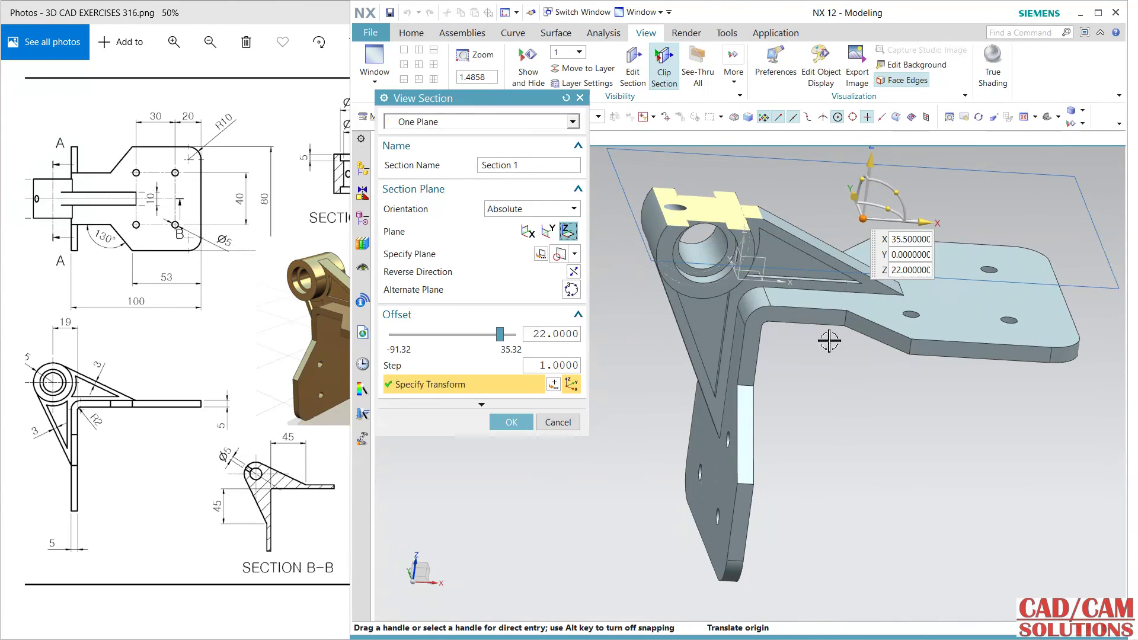
middle_click_drag(828, 390, 808, 436)
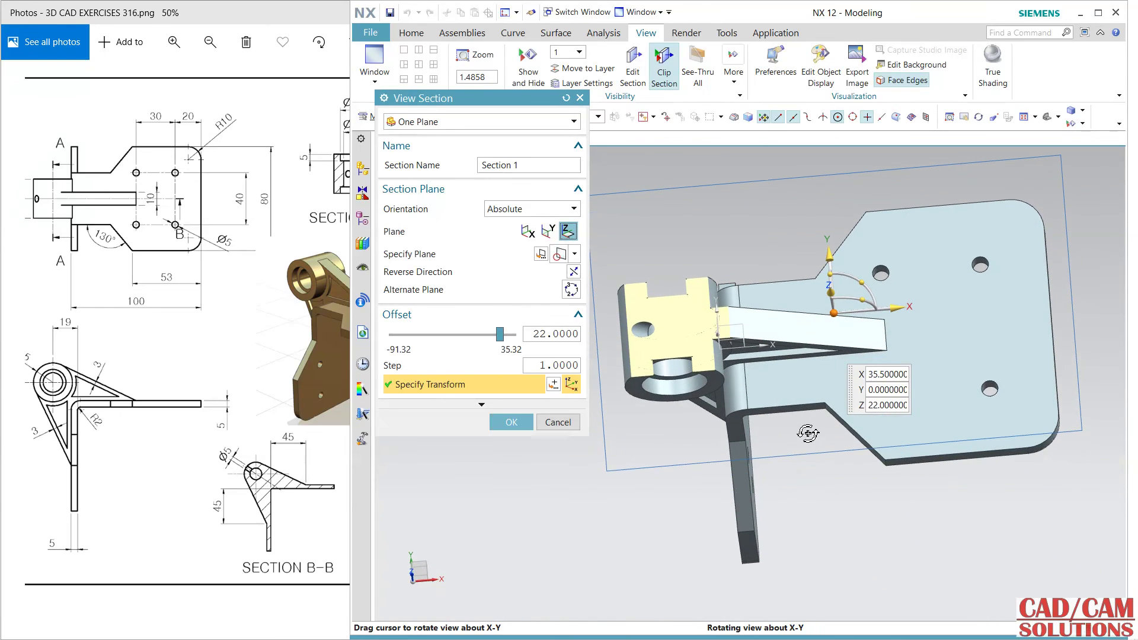
left_click(206, 363)
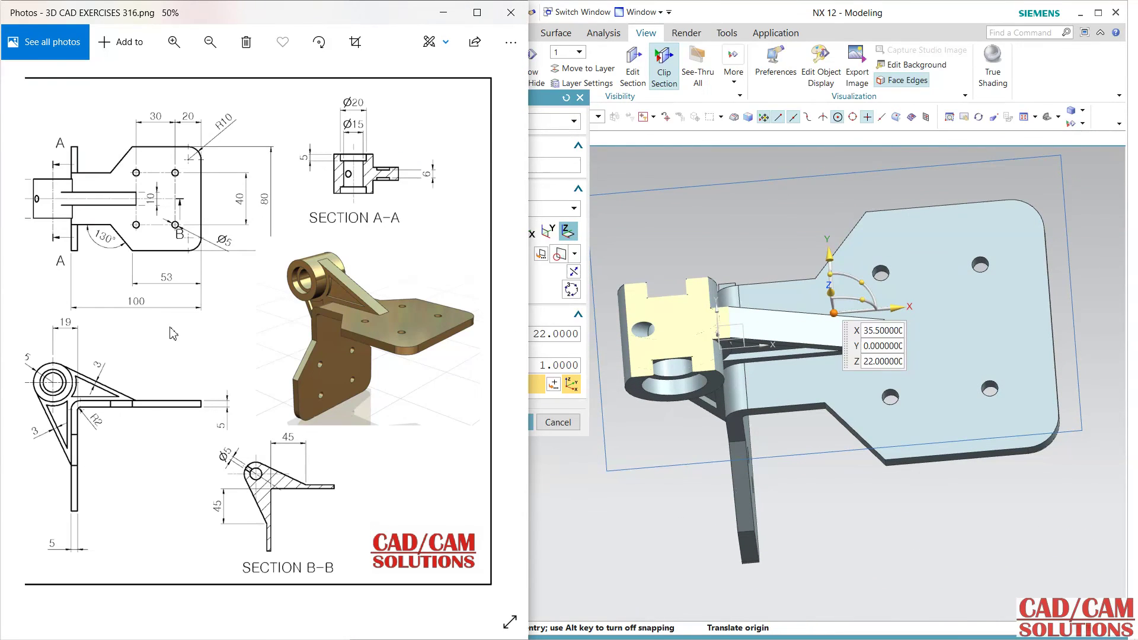
scroll(155, 300, "up", 1)
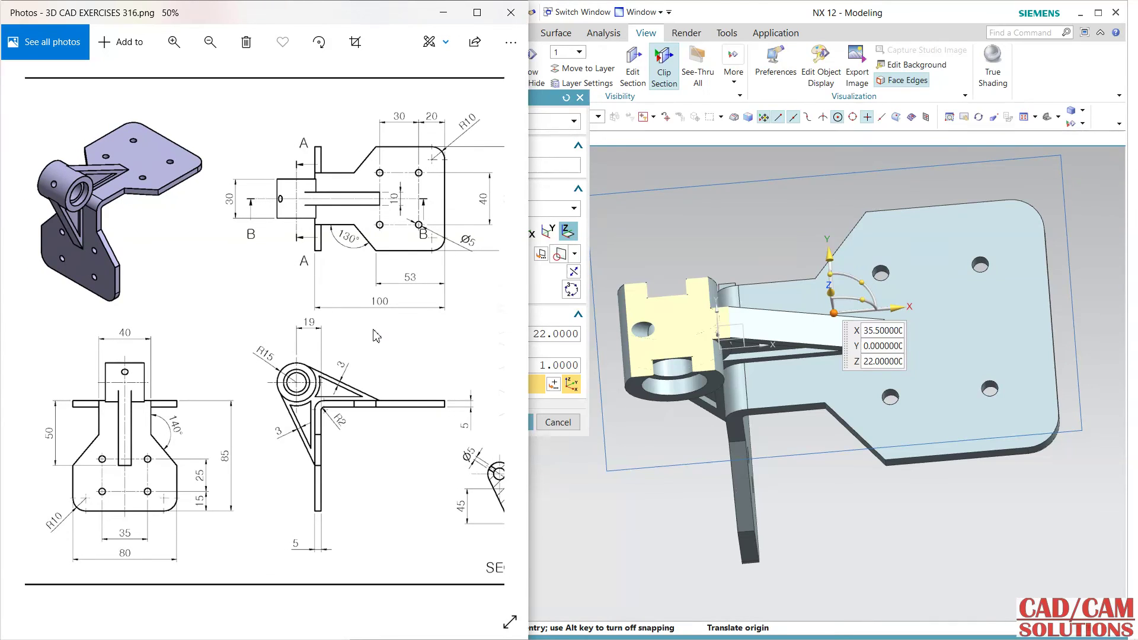
left_click_drag(376, 336, 244, 335)
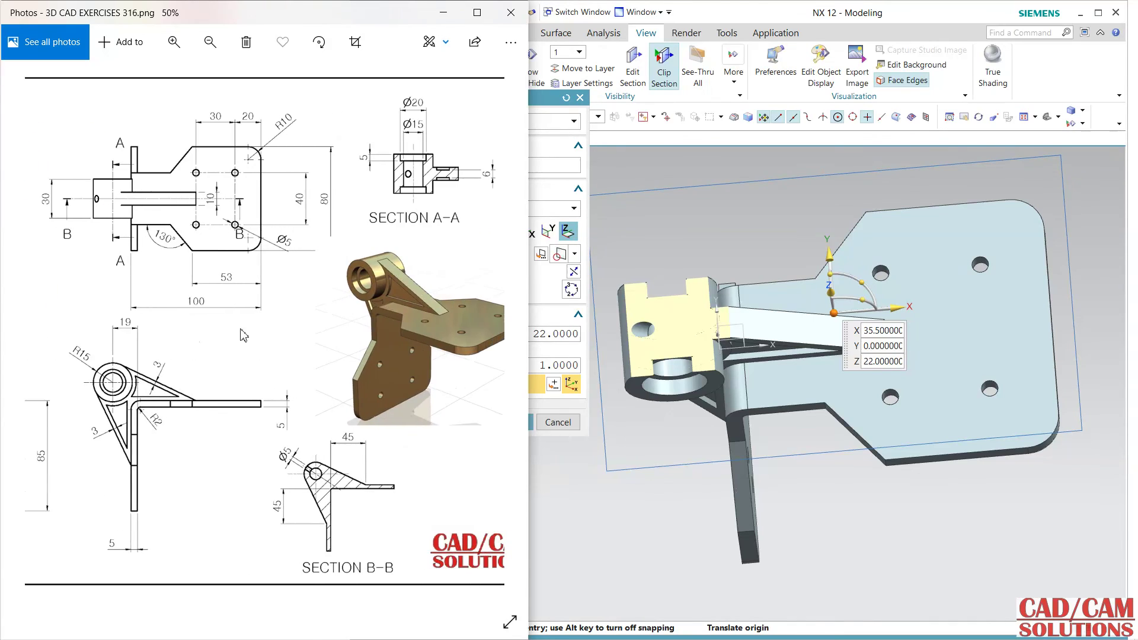
middle_click_drag(697, 307, 610, 385)
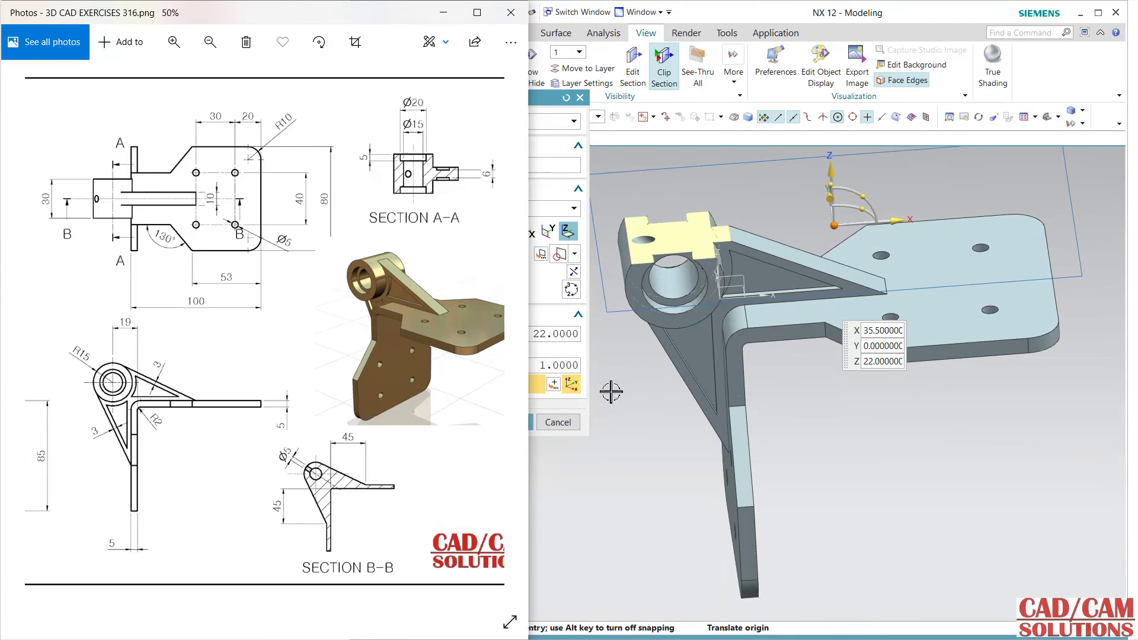
left_click(557, 422)
scroll(559, 427, "down", 2)
middle_click_drag(559, 427, 717, 291)
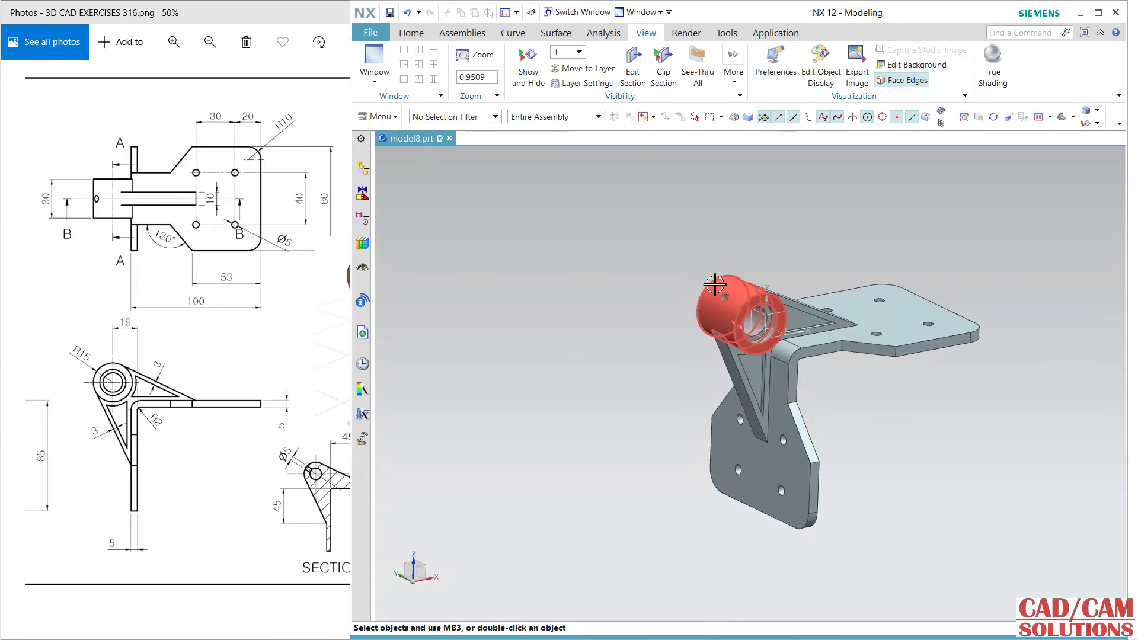
Maximize the NX window and orbit the finished bracket for a final look
scroll(834, 361, "up", 3)
scroll(779, 371, "down", 1)
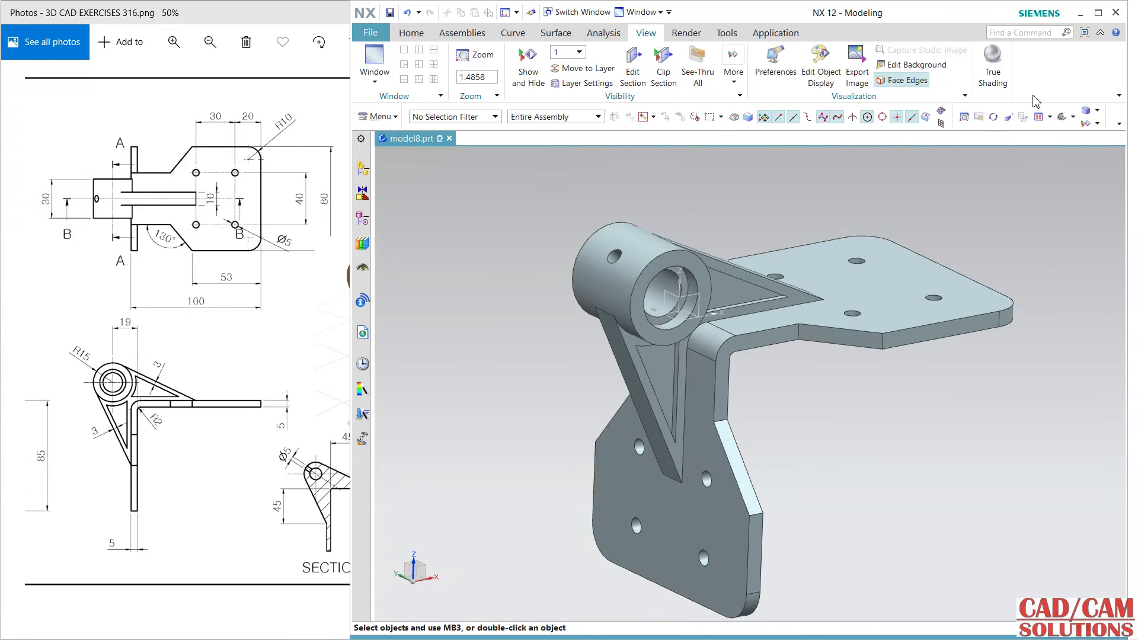
left_click(1097, 16)
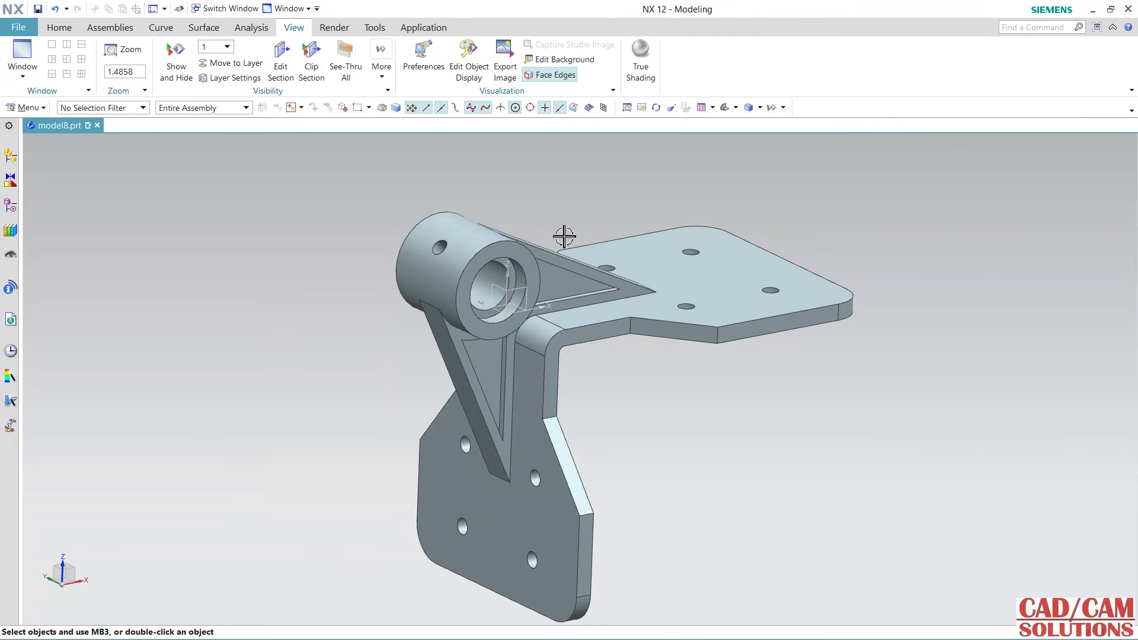
middle_click_drag(565, 236, 576, 212)
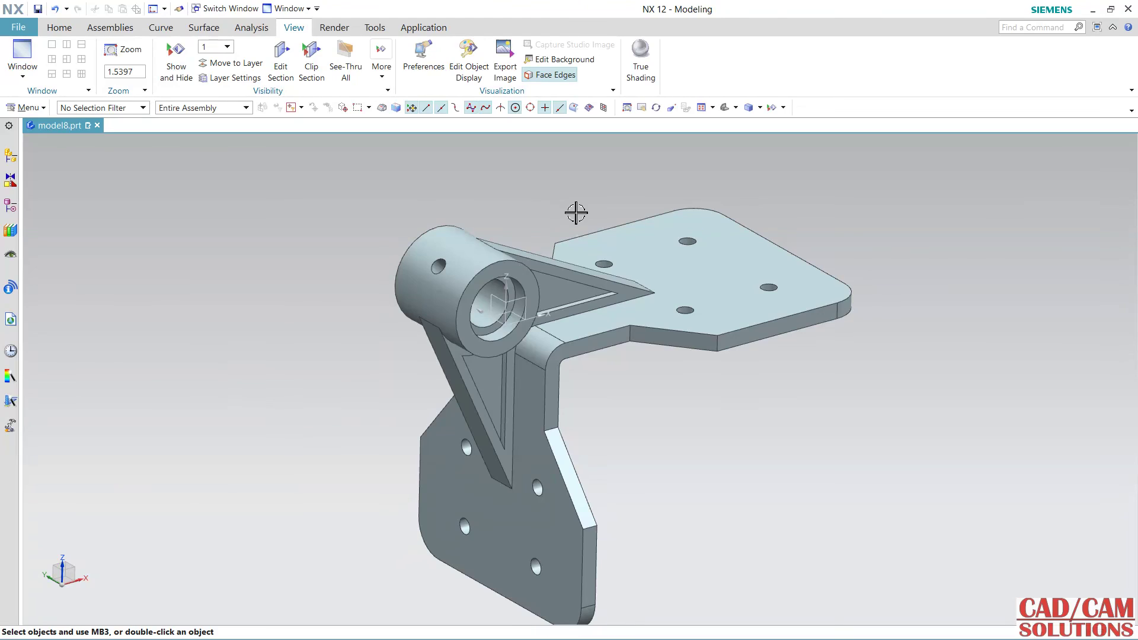